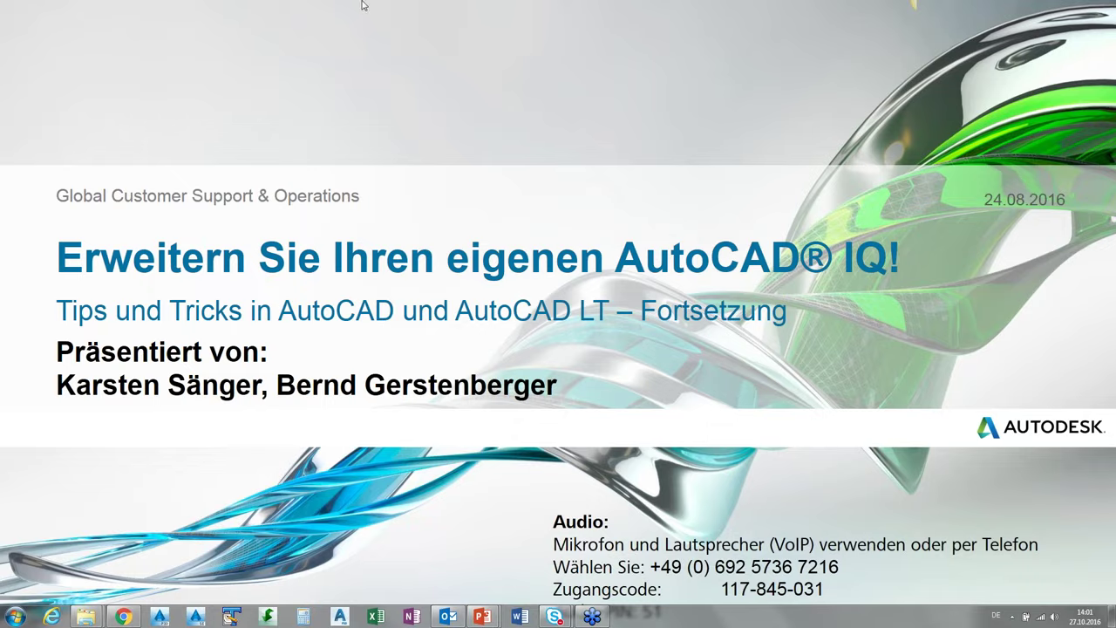
- Advance the slide show from the title slide to the community forum and Feedback slide
click(438, 172)
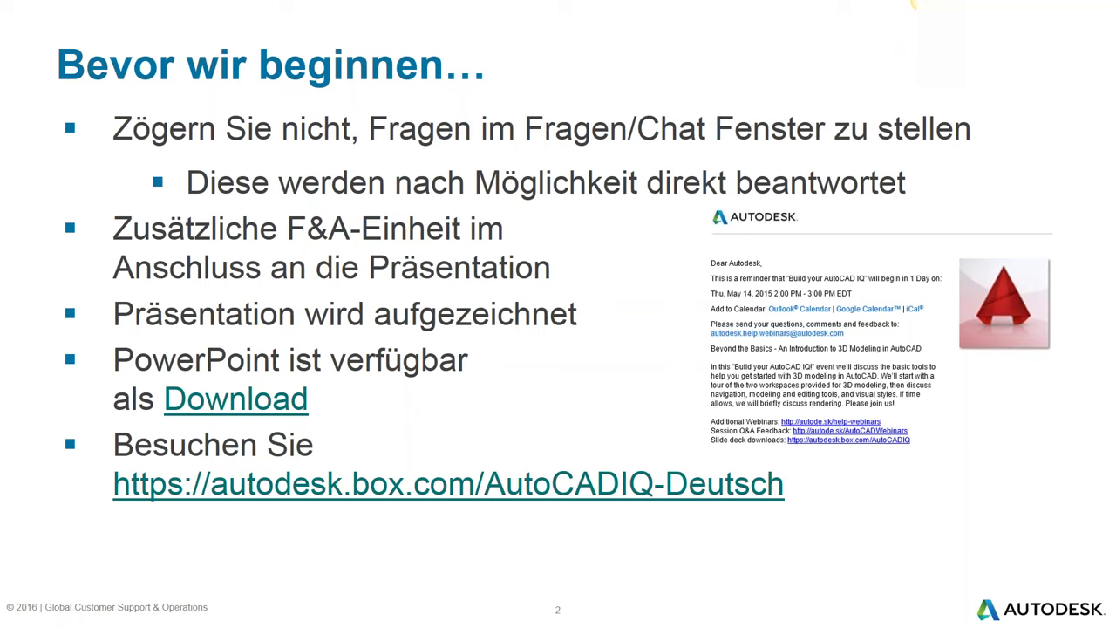
click(447, 293)
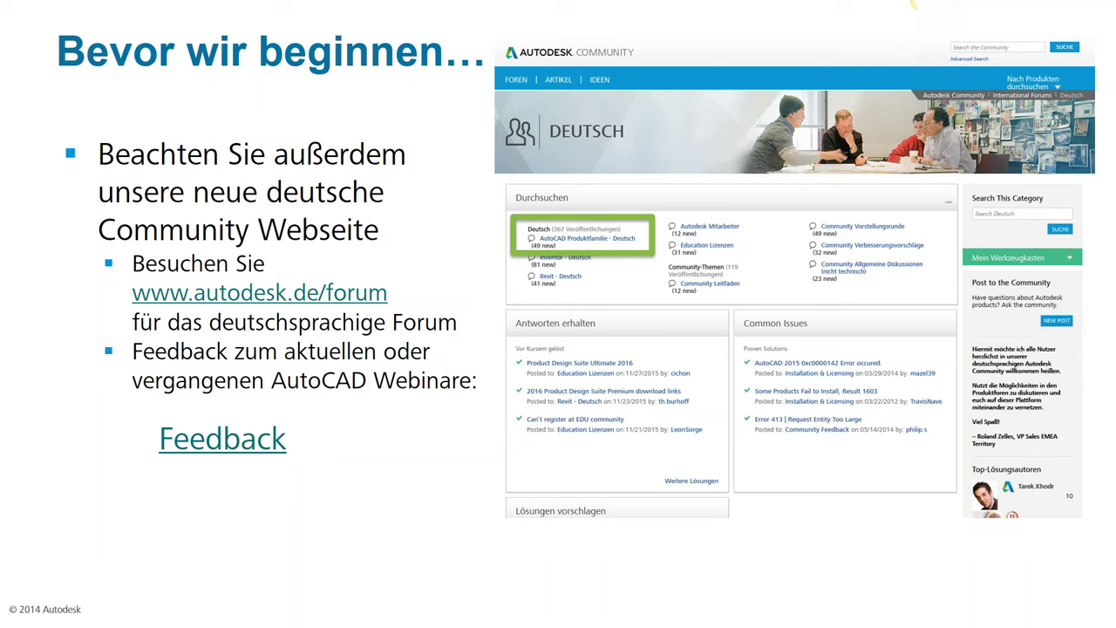
- Move on to the Autodesk Answer Day slide announcing the 27 October 2016 event
click(380, 429)
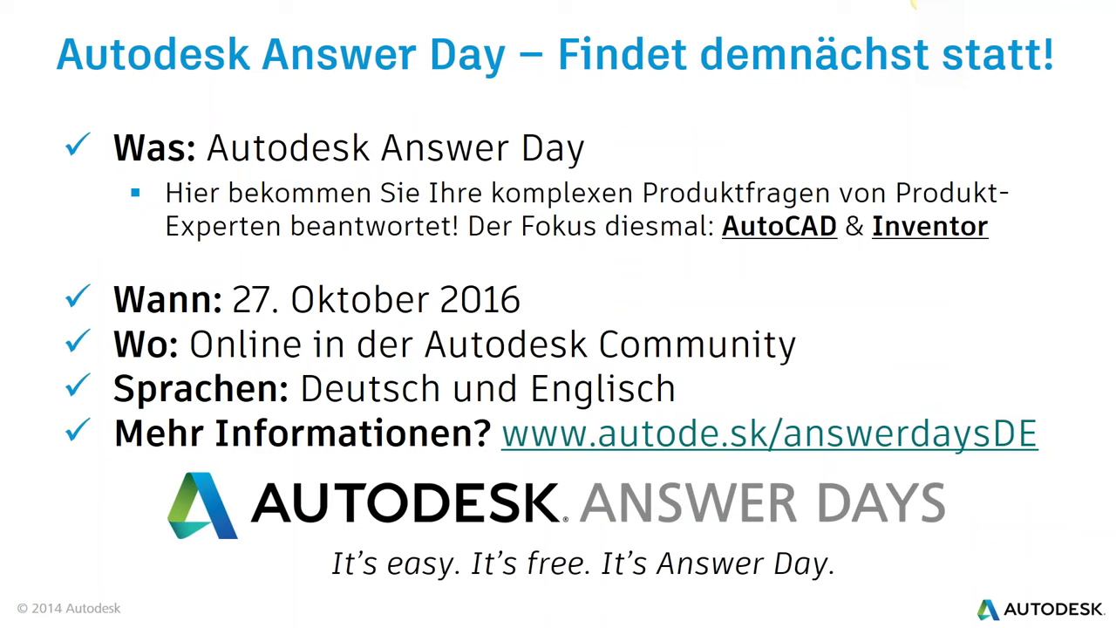
key(alt+Tab)
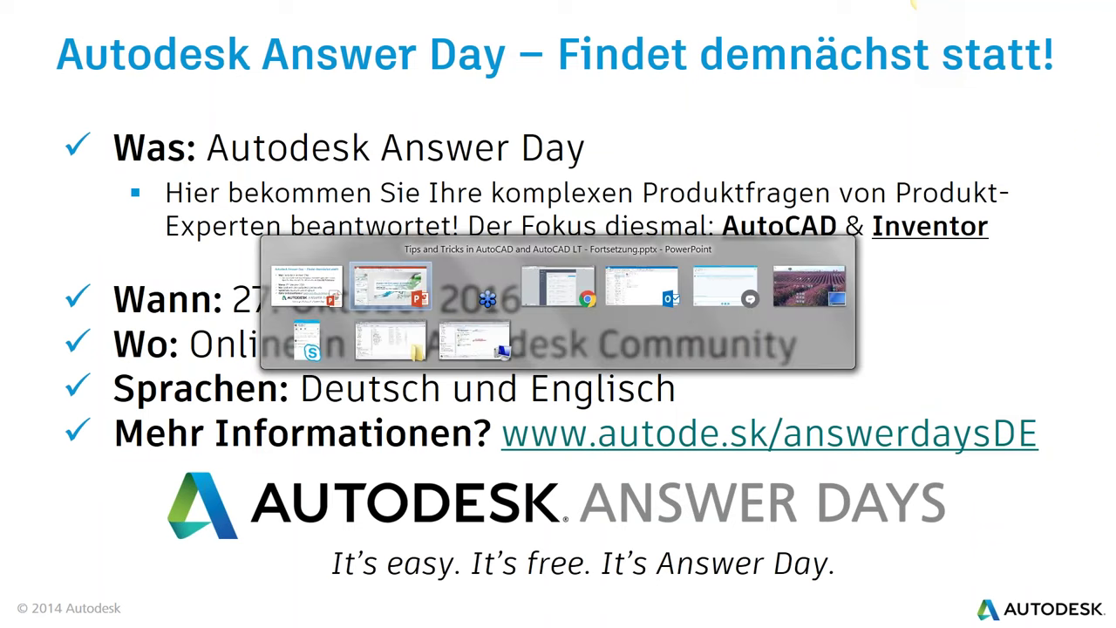
- Show the Answer Day forum post in Chrome, scroll to its how-it-works section, then return to PowerPoint
key(Tab)
key(Tab)
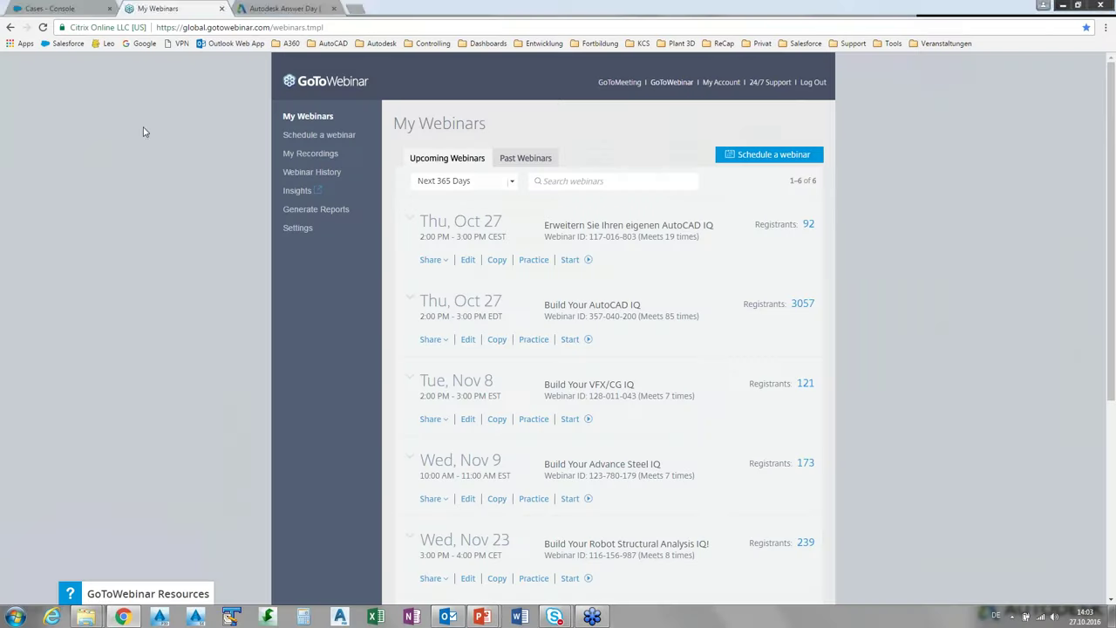
click(279, 9)
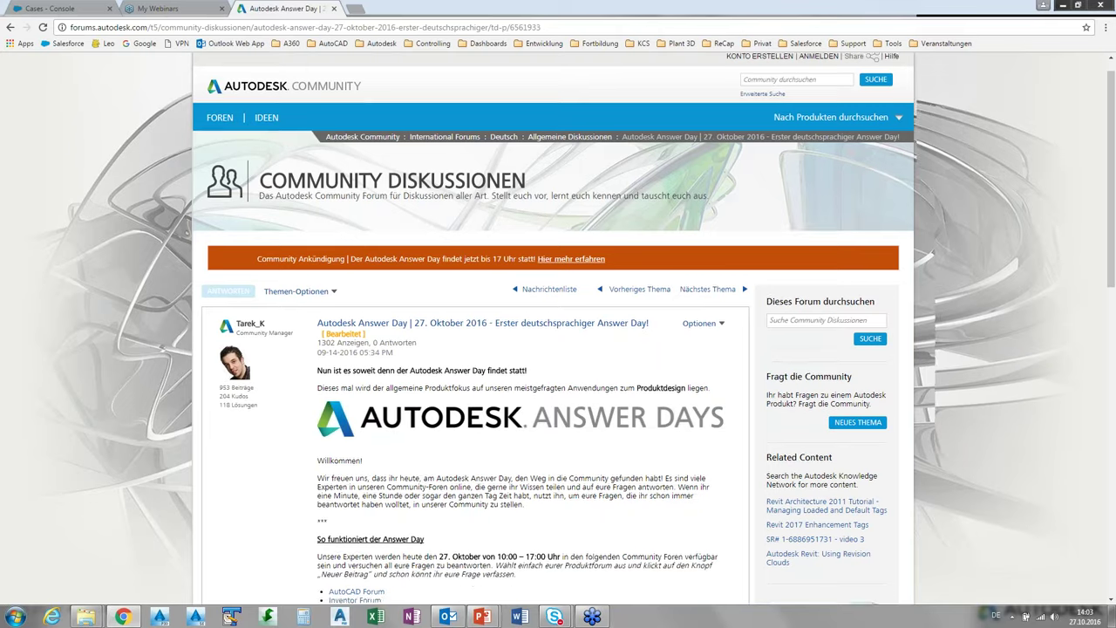
scroll(518, 331, down, 3)
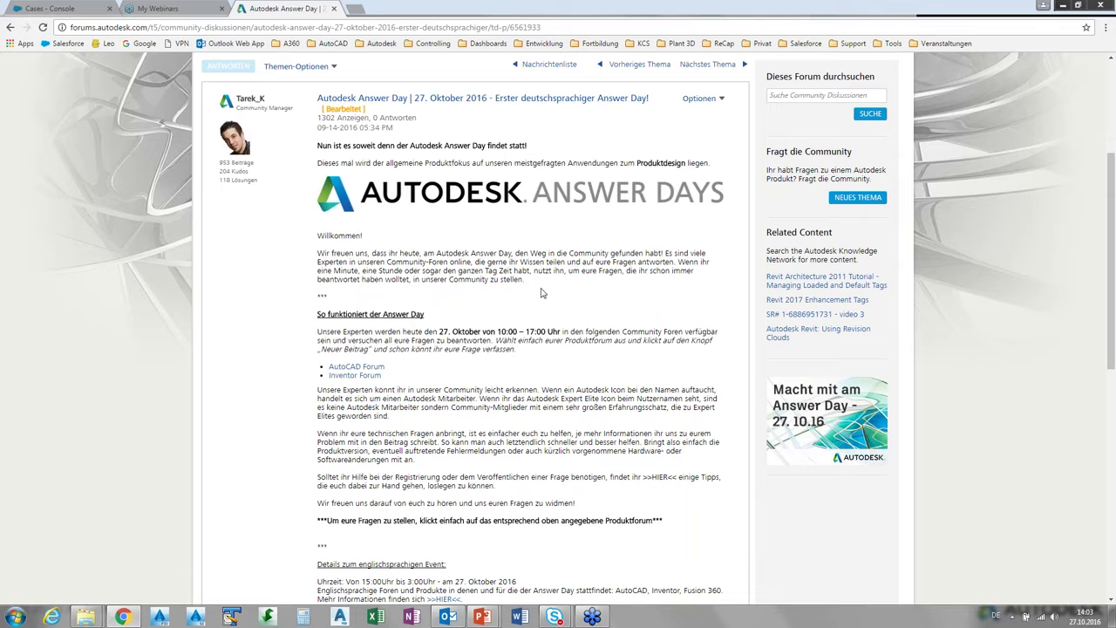
key(alt+Tab)
key(alt+Tab)
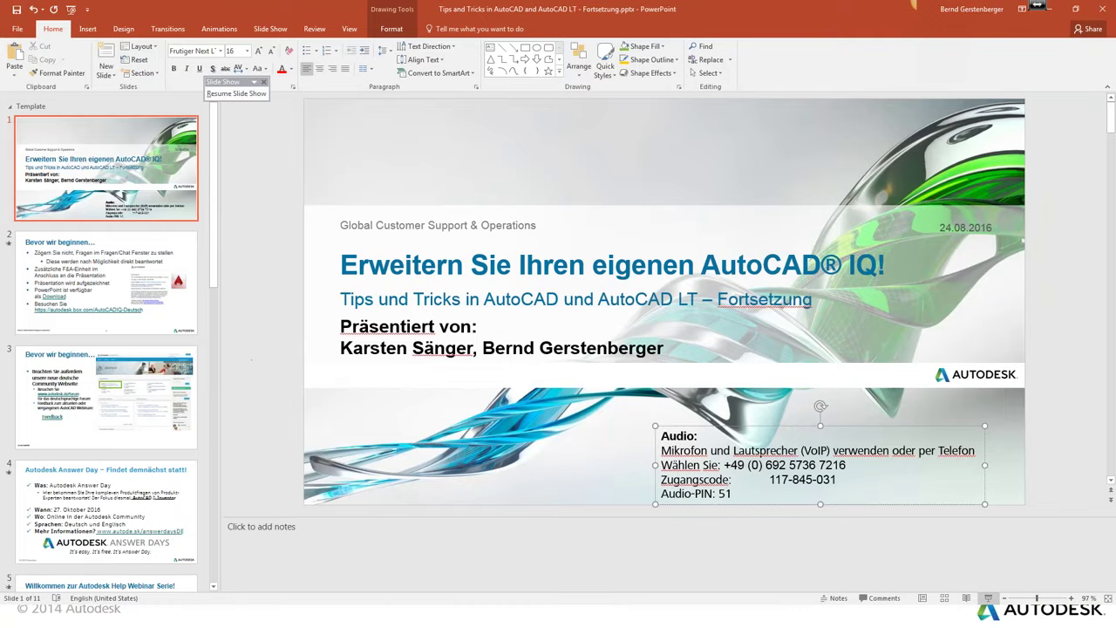
- Resume the slide show and advance past the Help Webinar Serie slide
click(991, 602)
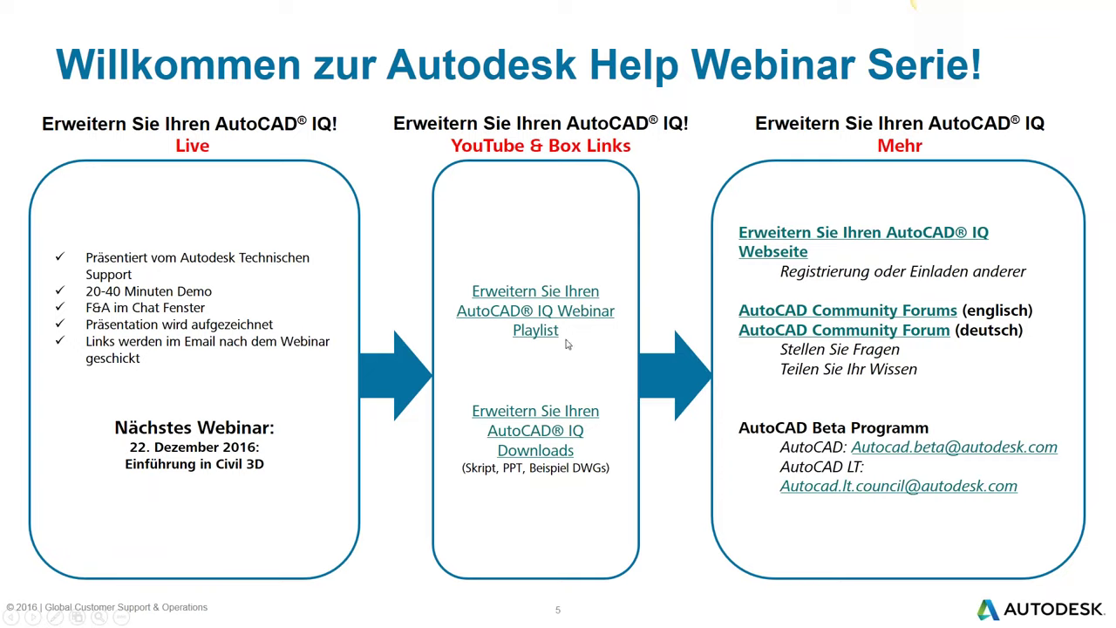
click(608, 363)
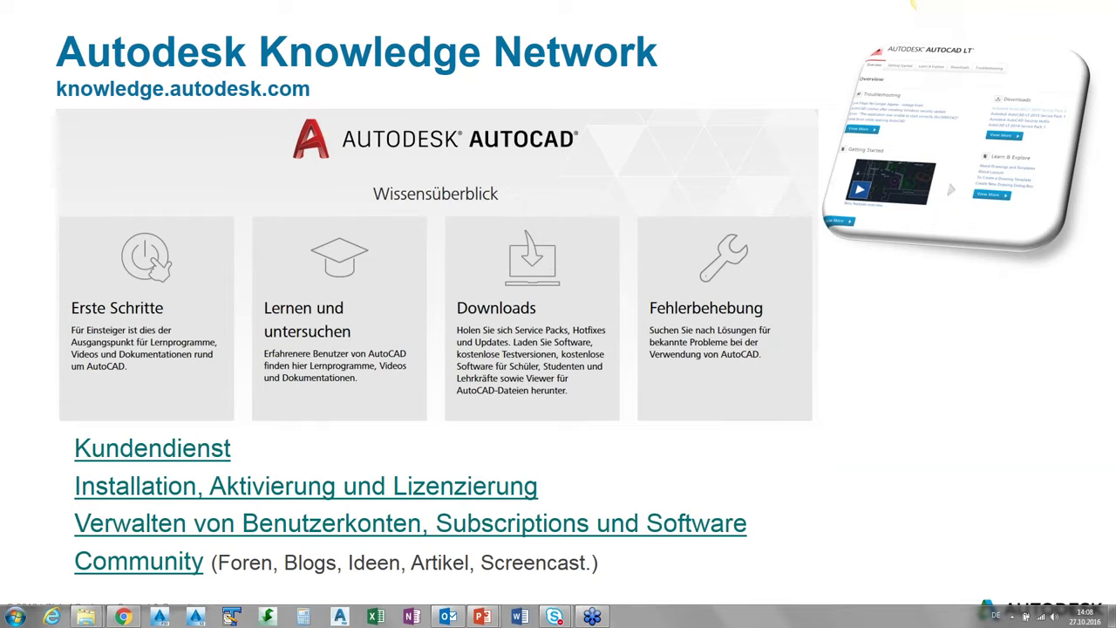
- Advance from the Autodesk Knowledge Network slide to the 'Das Thema heute:' slide
key(Right)
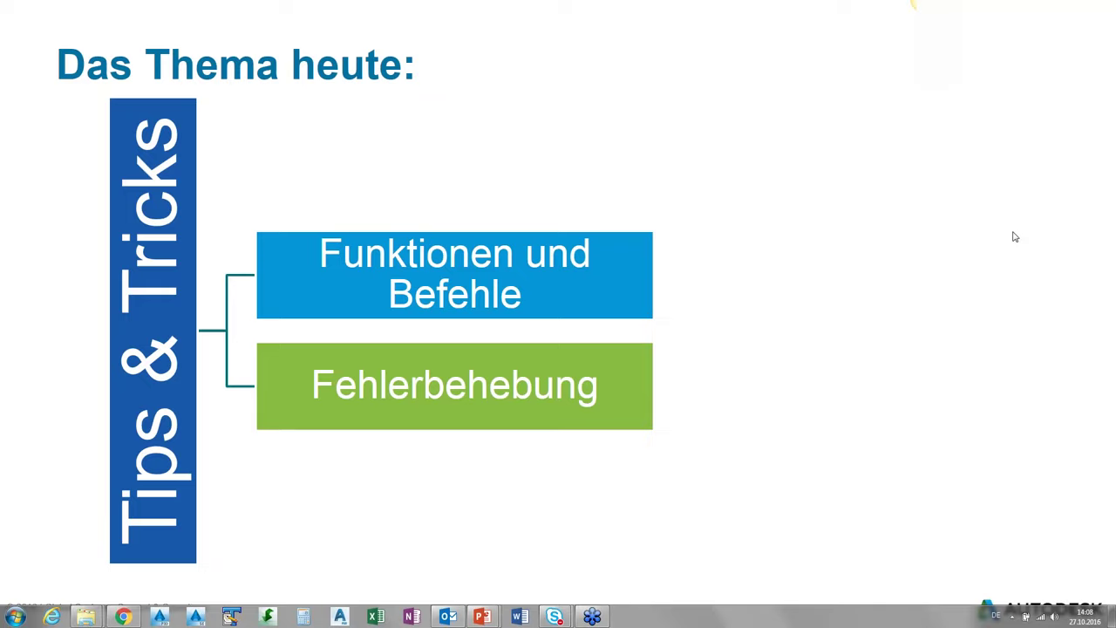
- Exit the slide show and restart it from the current 'Das Thema heute' slide
key(Escape)
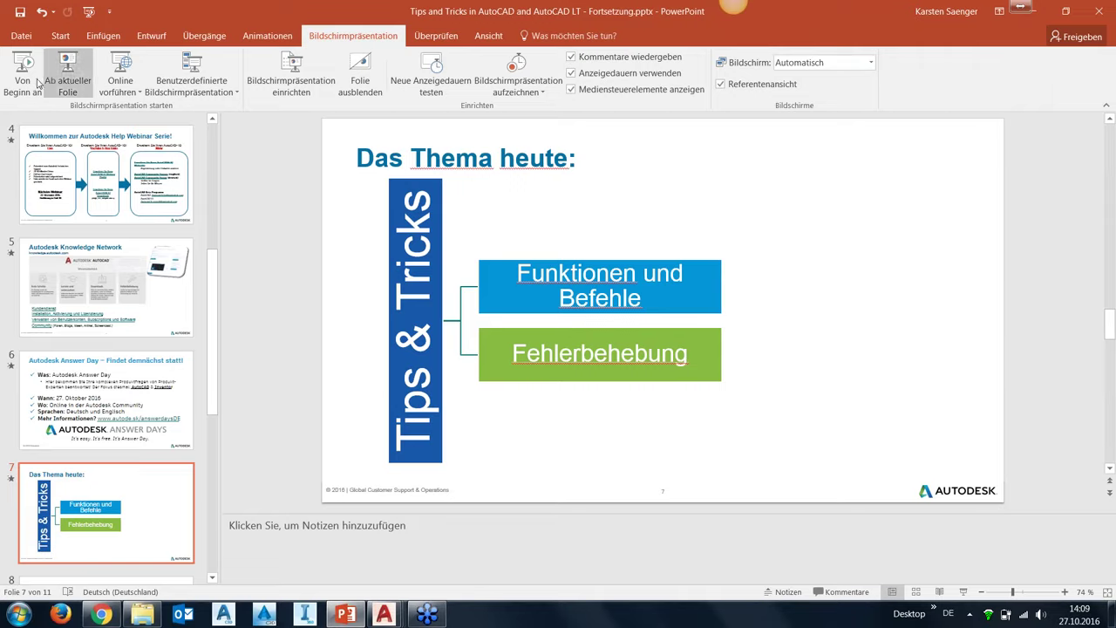
click(68, 71)
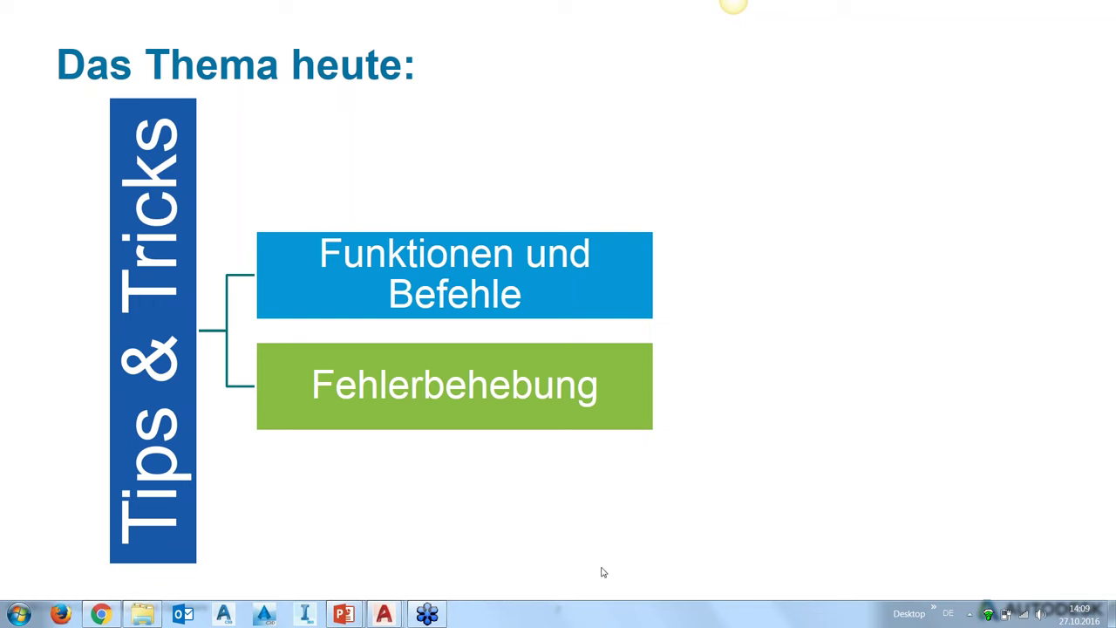
mouse_move(384, 614)
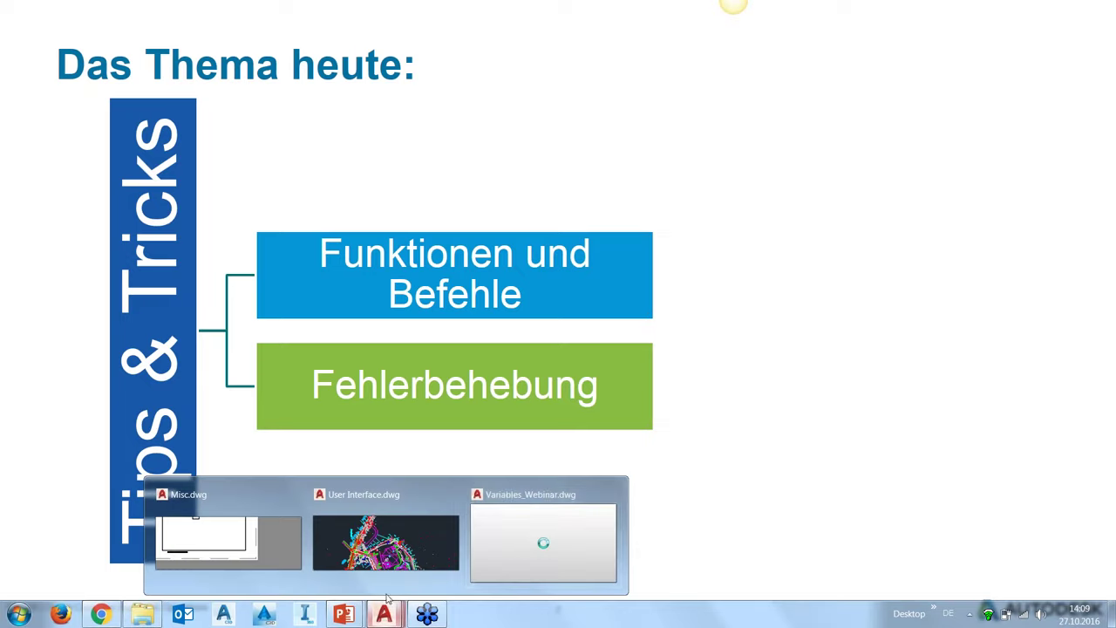
- Switch to Variables_Webinar.dwg in AutoCAD and open its drawing properties under Zeichnungsprogramme
click(509, 539)
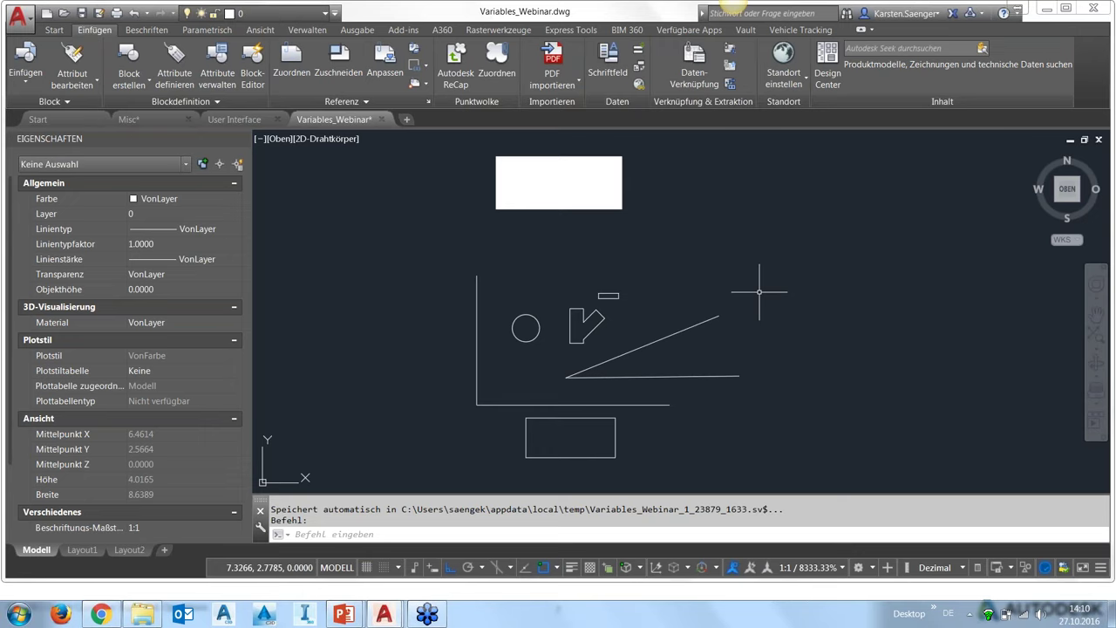
click(31, 35)
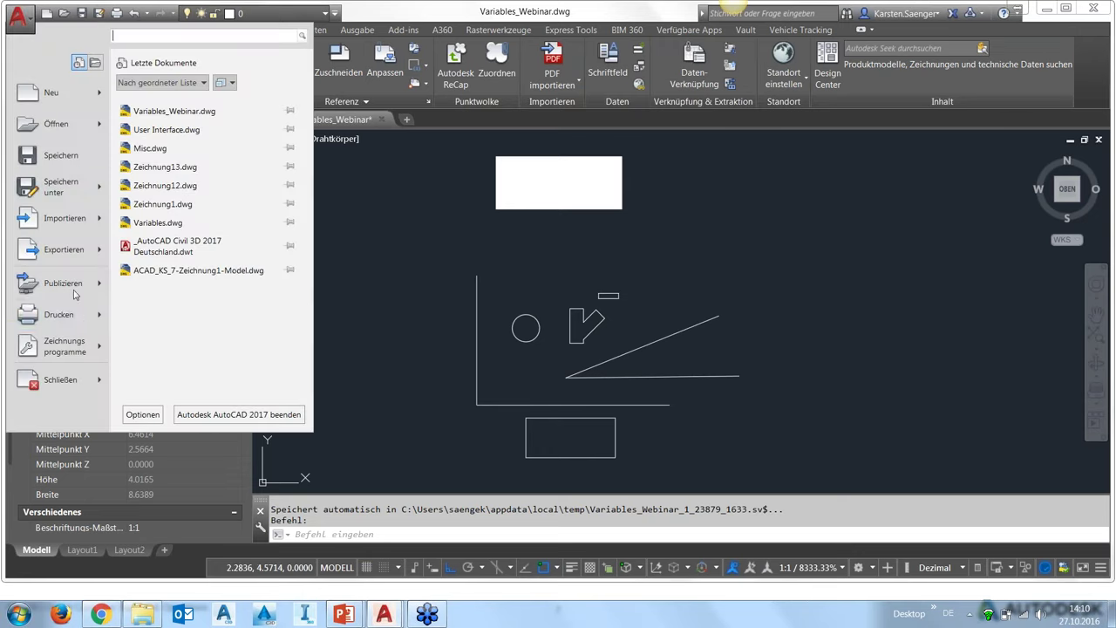
click(74, 356)
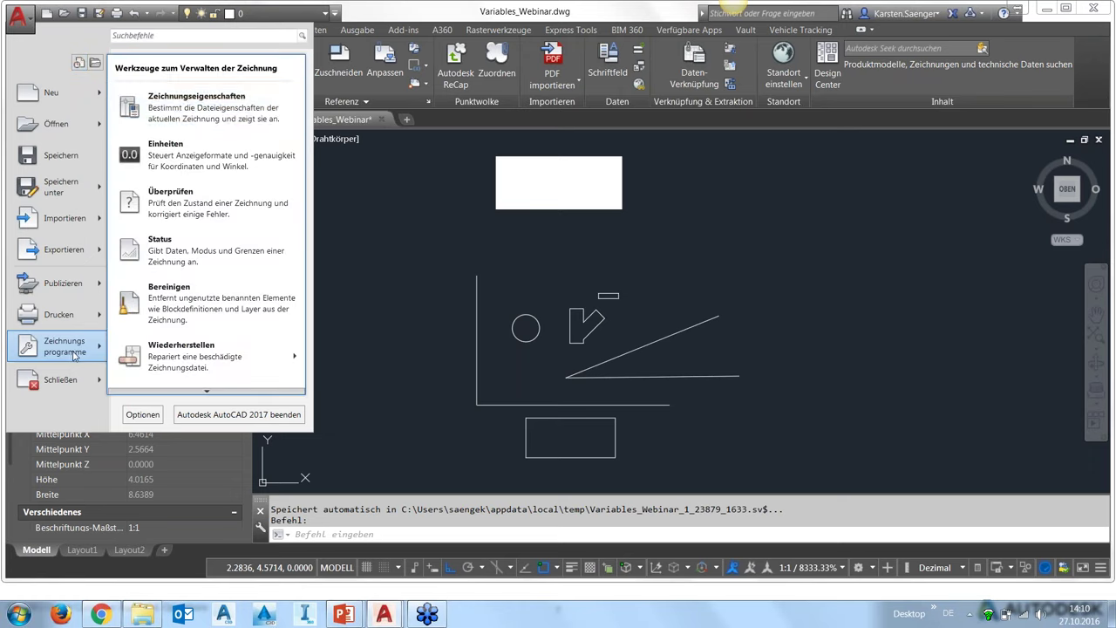
click(18, 15)
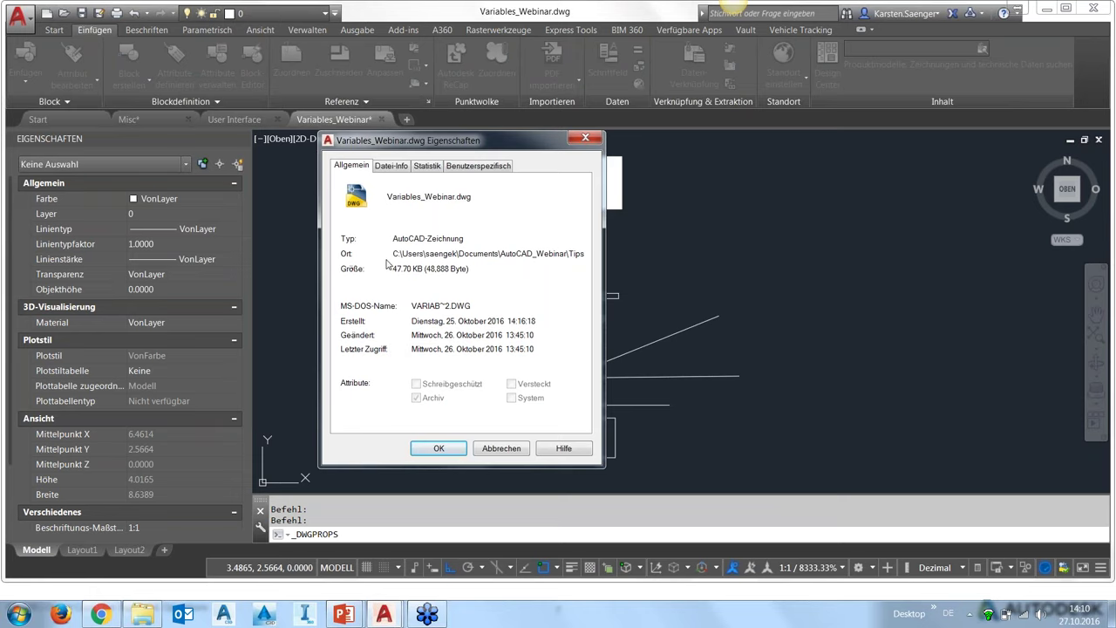
- Review the Datei-Info and Benutzerspezifisch tabs, widen the Name column, and confirm with OK
double_click(400, 256)
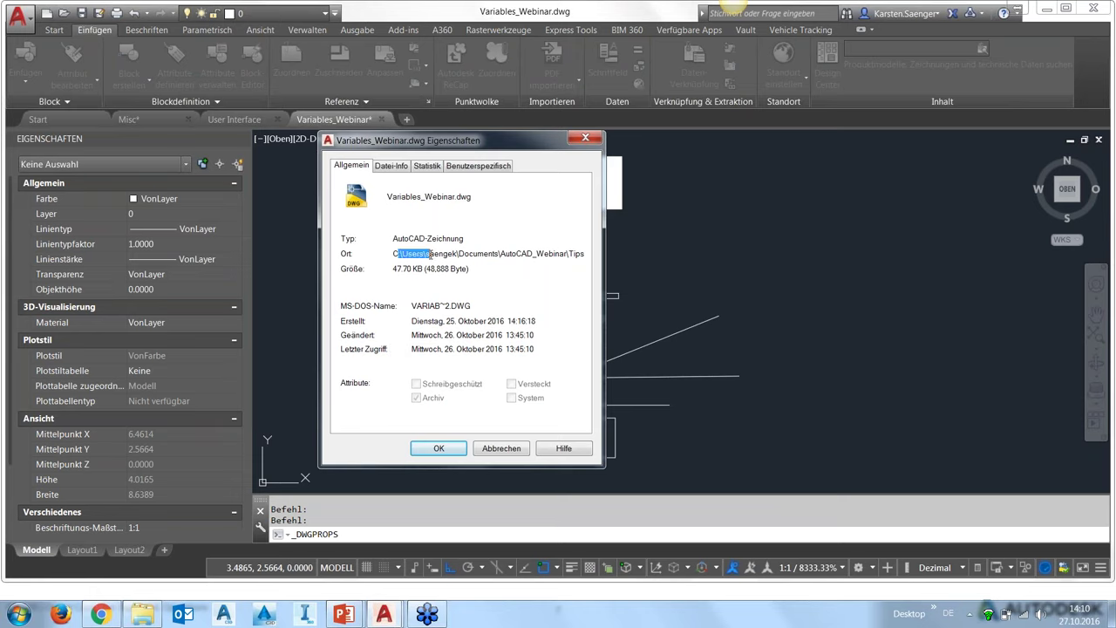
click(391, 166)
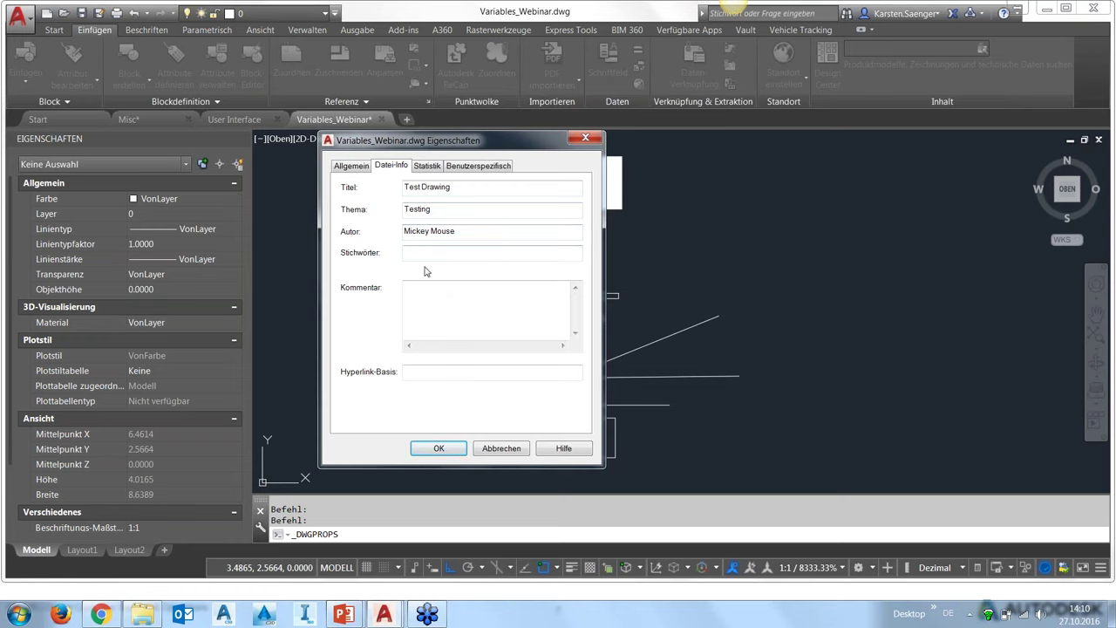
click(477, 167)
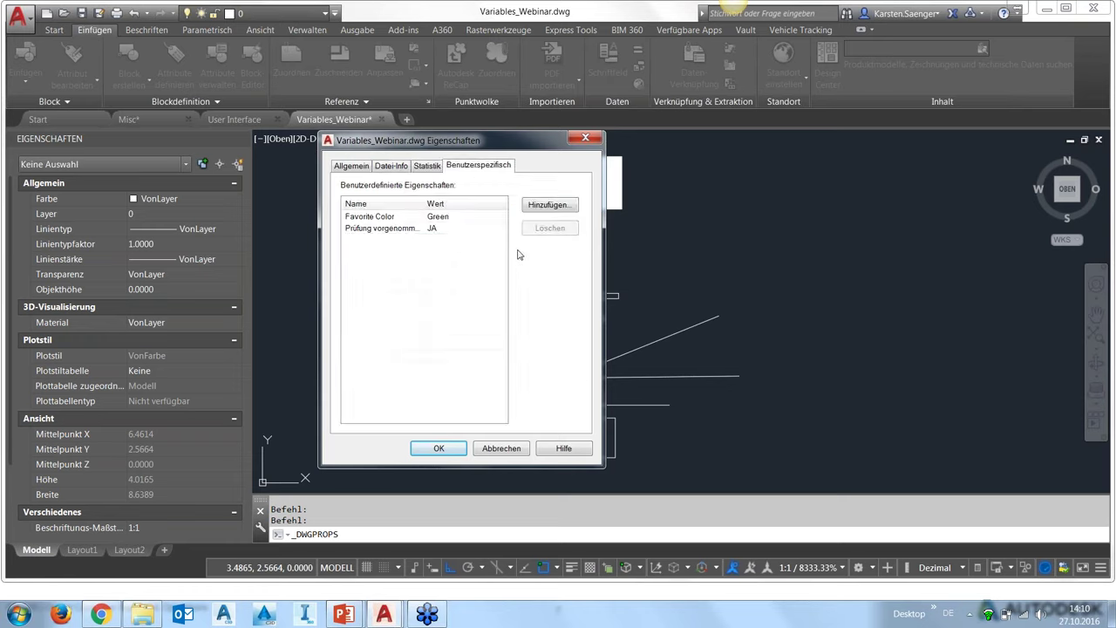
double_click(426, 202)
drag(425, 202, 429, 203)
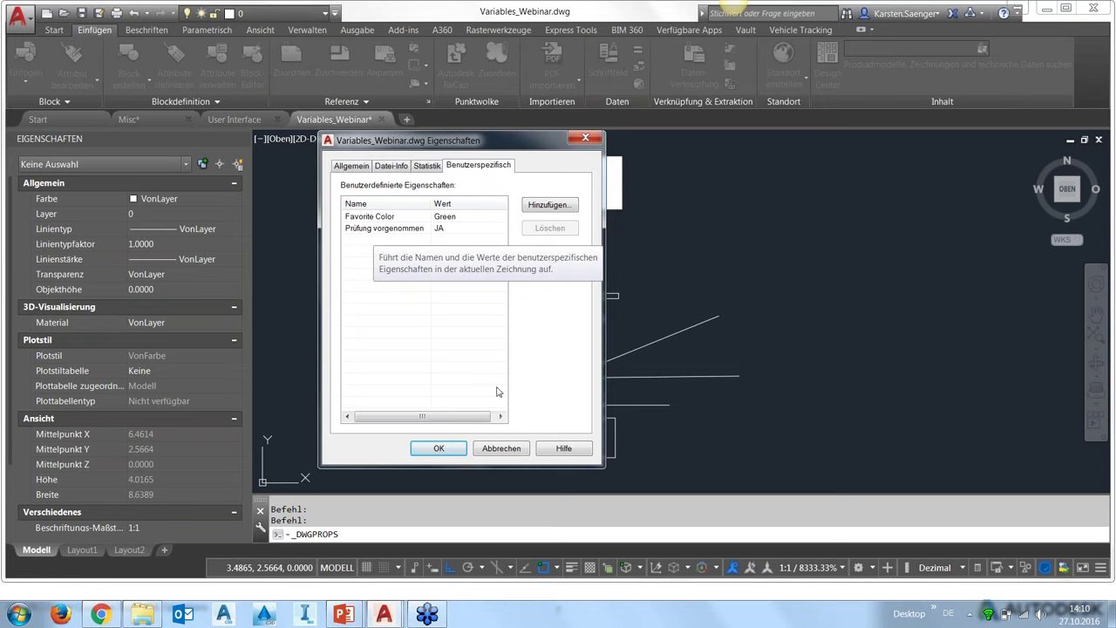
click(449, 450)
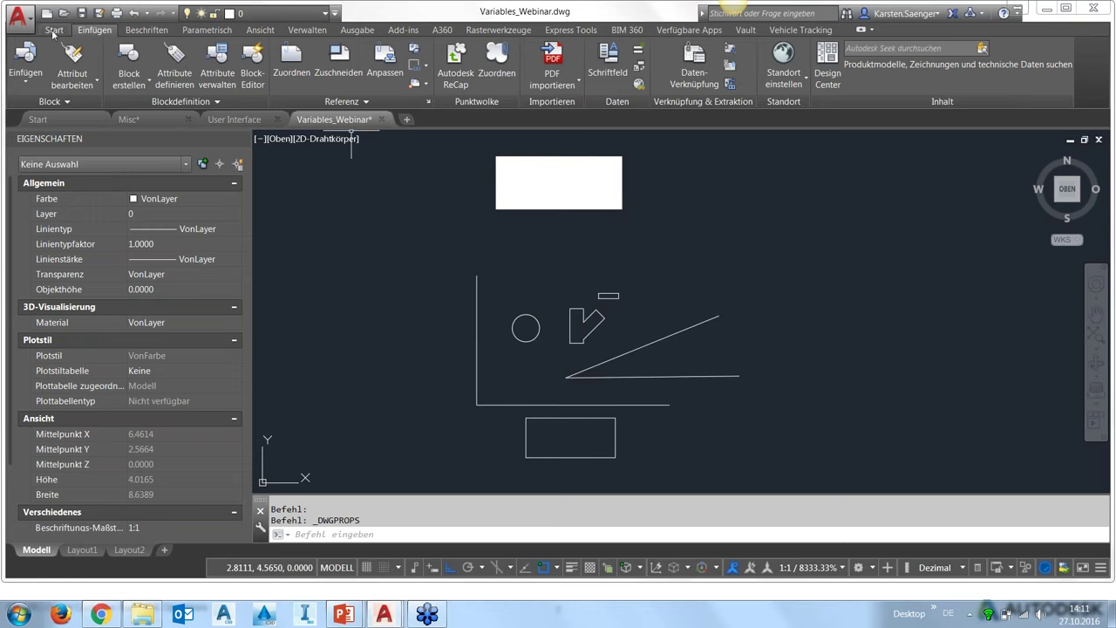
- Place a multiline text reading 'Prüfung' above the sketch using the T command
click(795, 258)
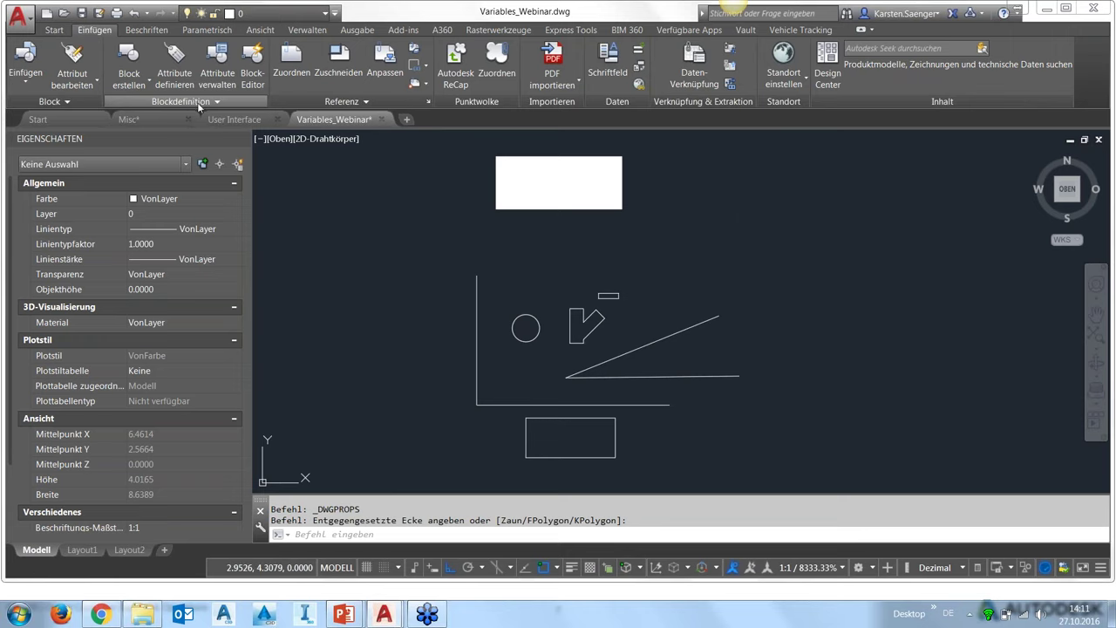
click(429, 523)
text(mtex)
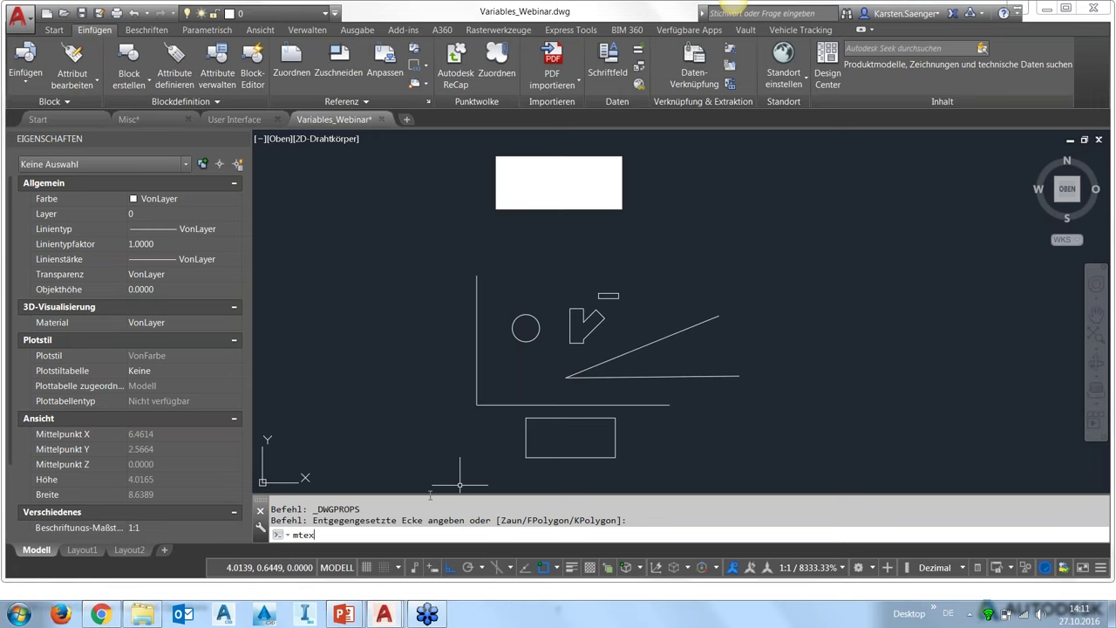
text(t)
key(Return)
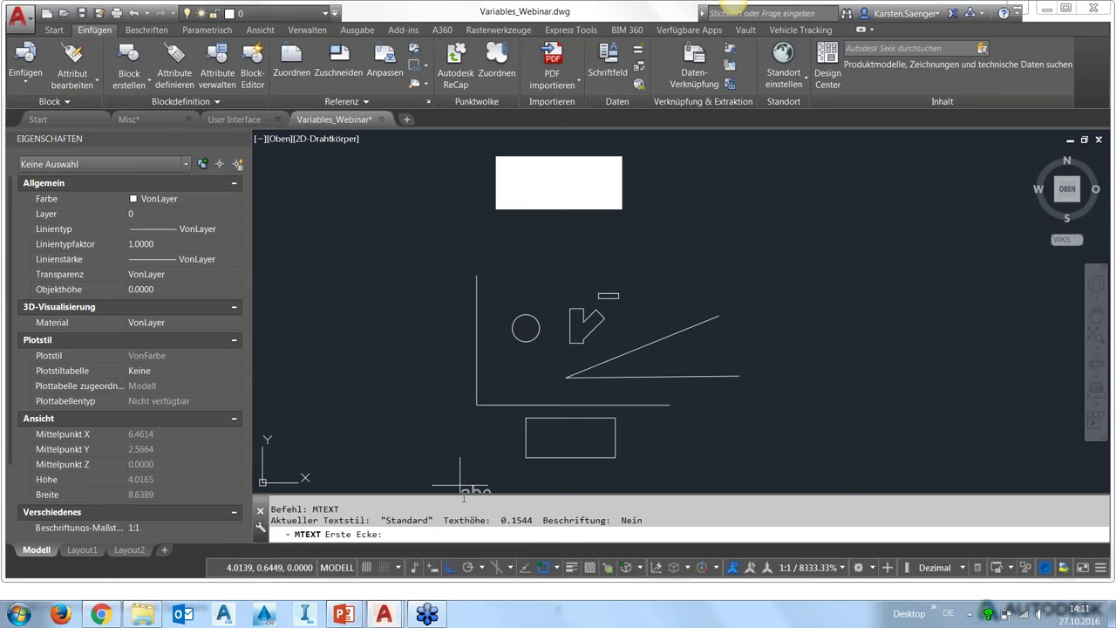
click(748, 241)
click(859, 340)
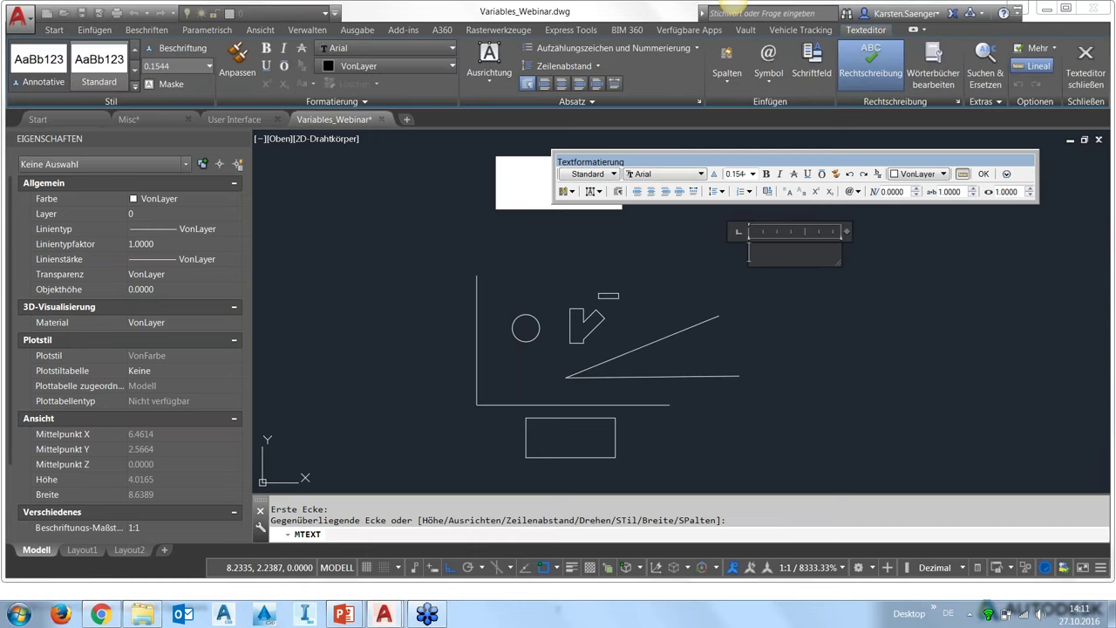
text(Prüfung)
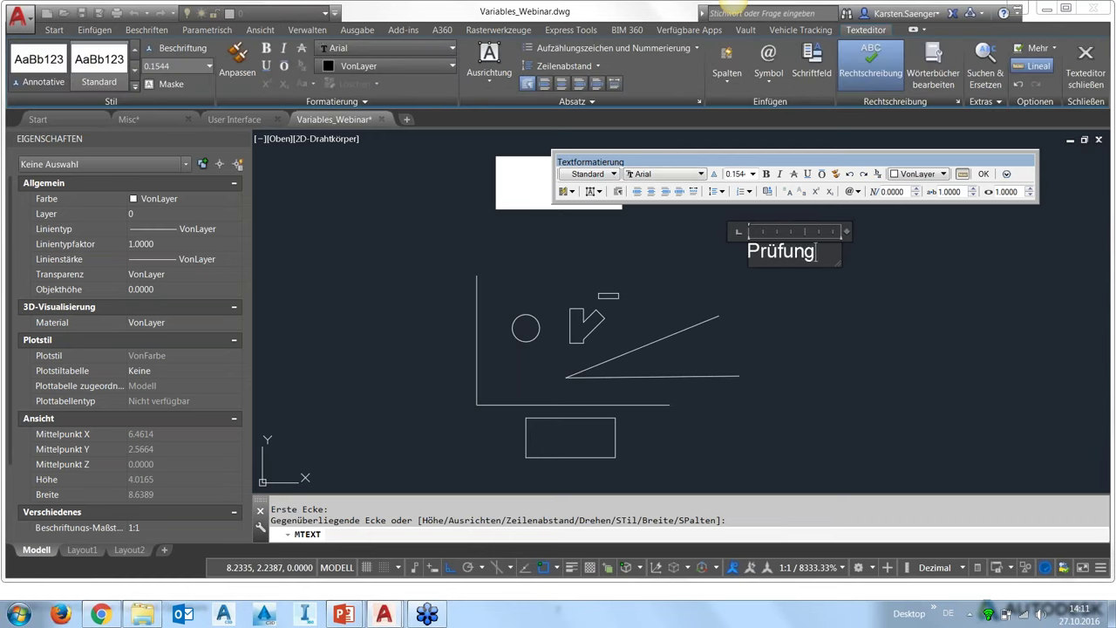
key(Return)
key(BackSpace)
click(829, 324)
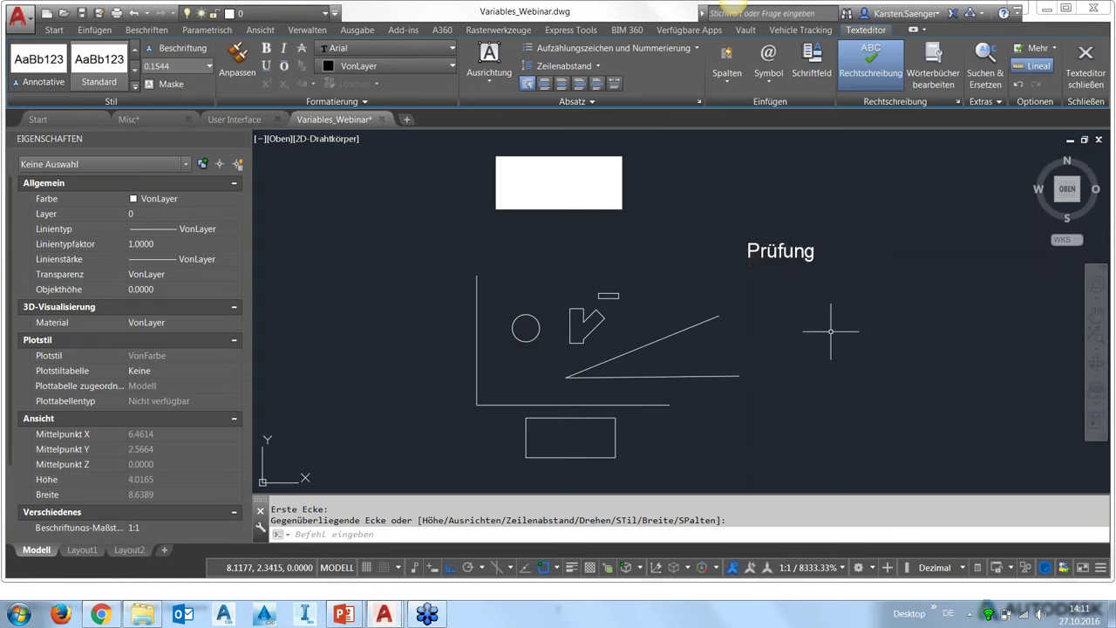
click(792, 253)
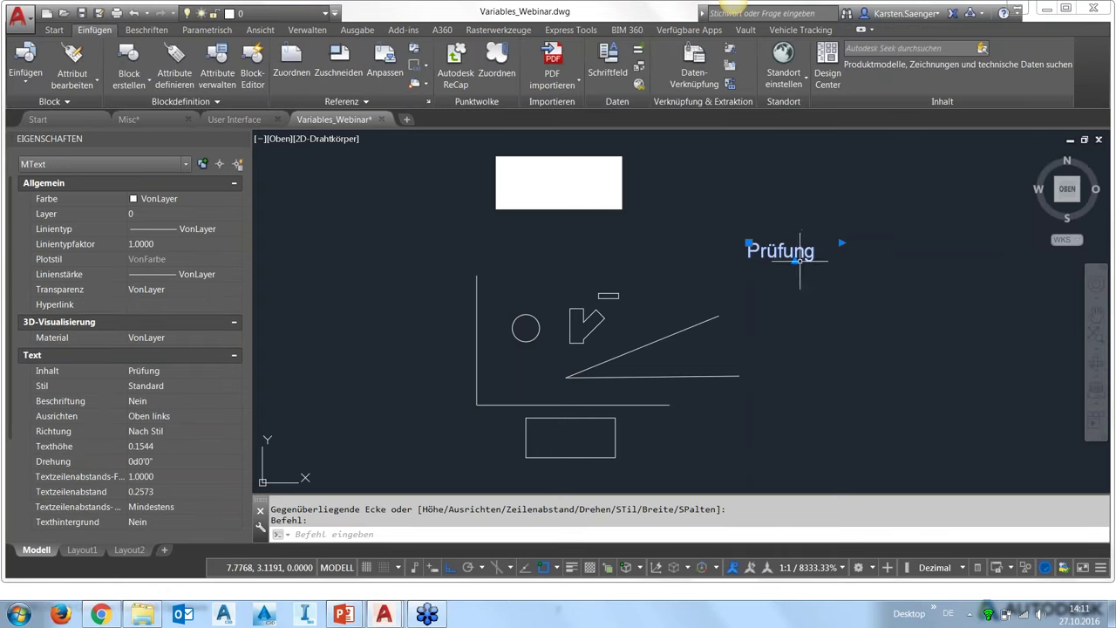
- Zoom to the Prüfung text, reopen it in the text editor and select the word
scroll(801, 259, up, 1)
scroll(802, 258, up, 2)
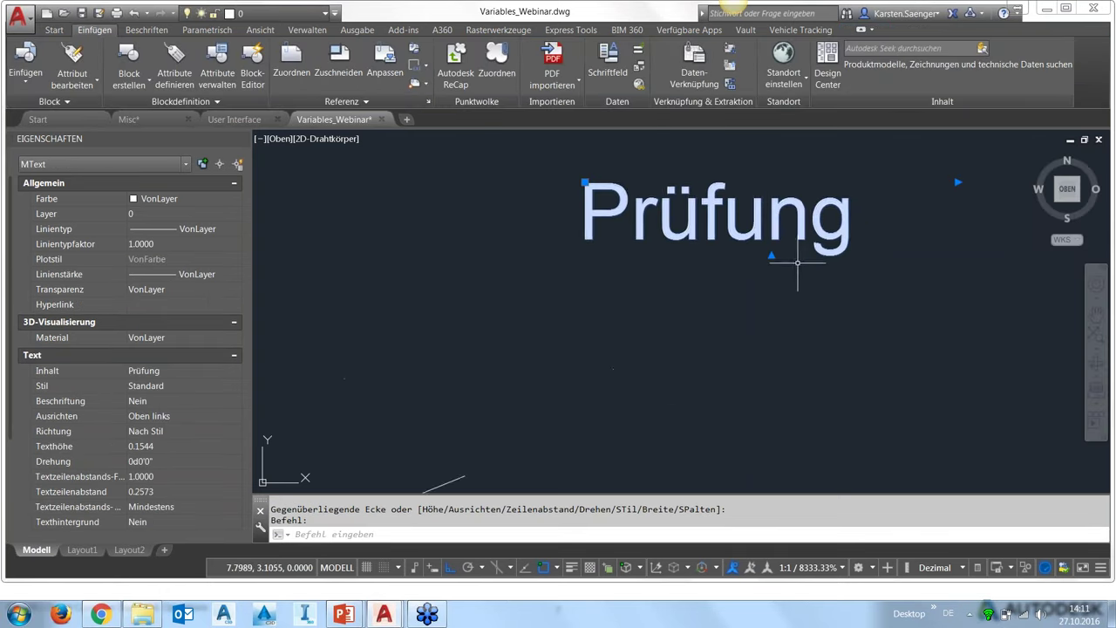
middle_drag(766, 314, 725, 374)
scroll(724, 374, down, 2)
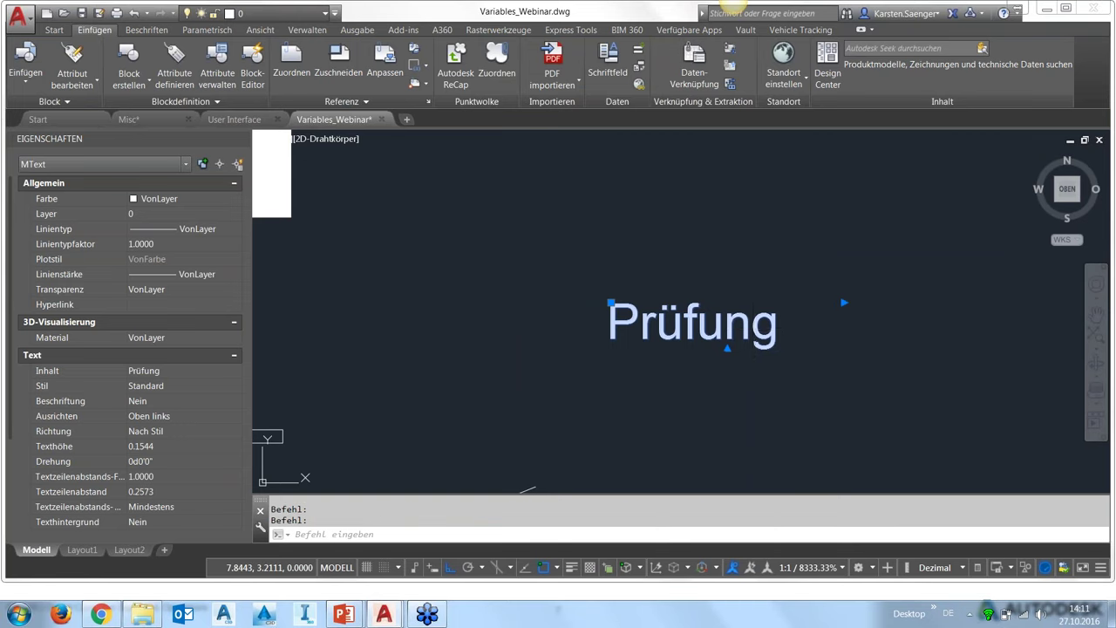
double_click(702, 321)
drag(780, 330, 618, 332)
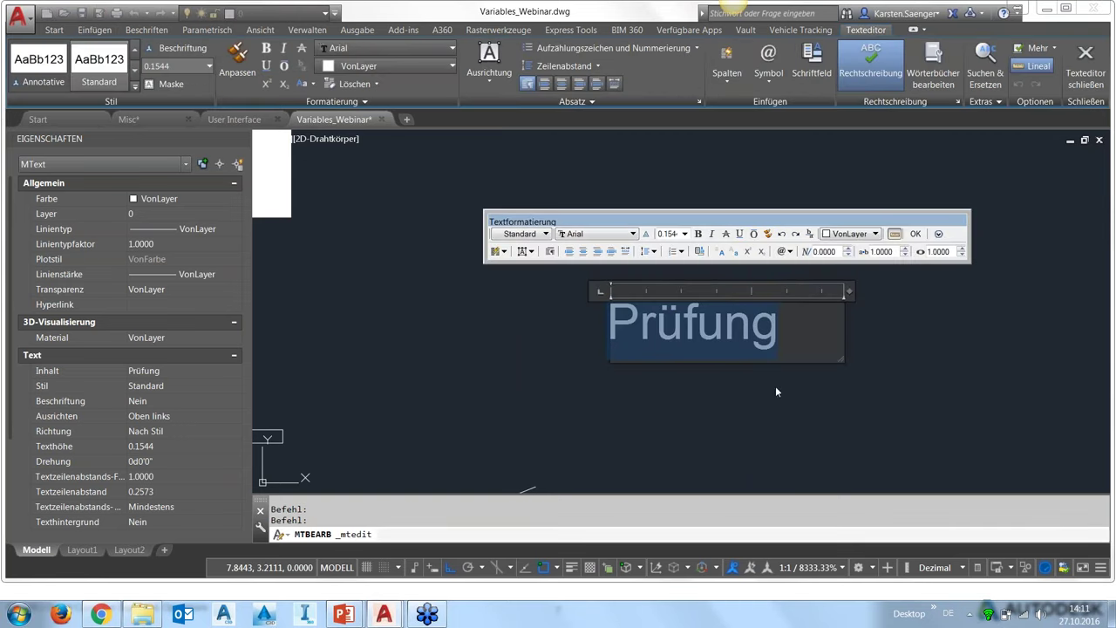
- Replace 'Prüfung' with a Prüfung vorgenommen field showing JA, adding 'Datum' on a second line
right_click(718, 332)
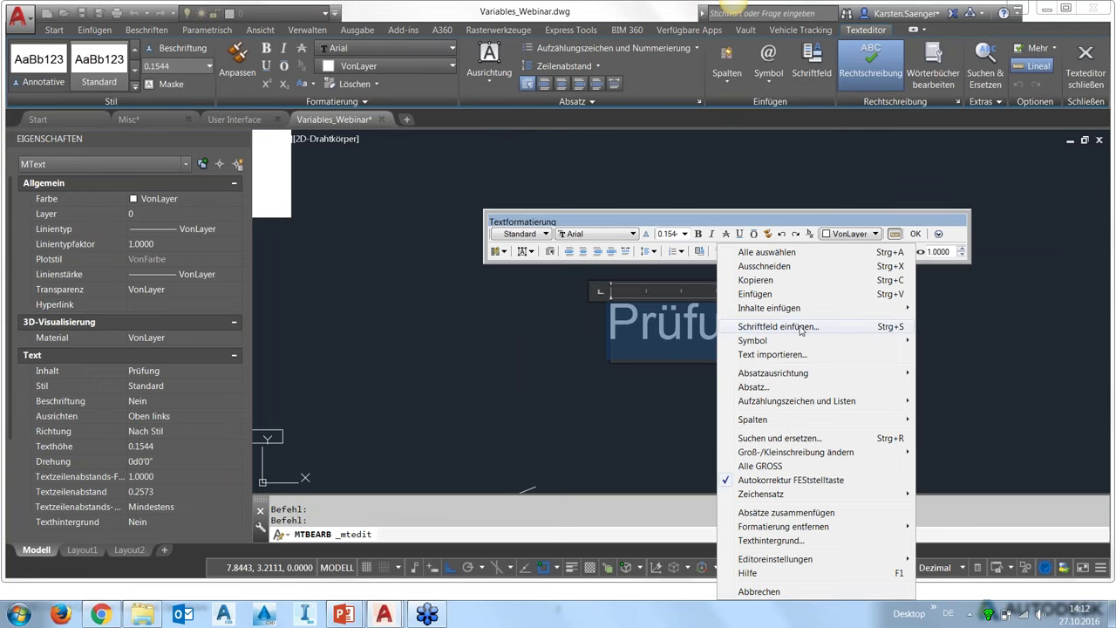
click(801, 328)
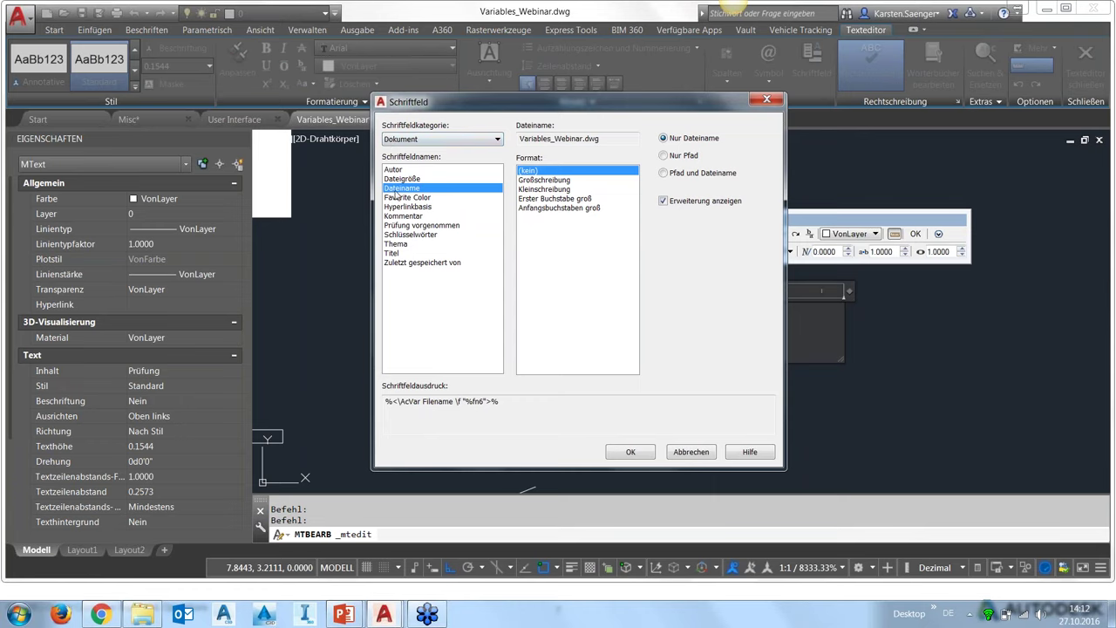
click(416, 226)
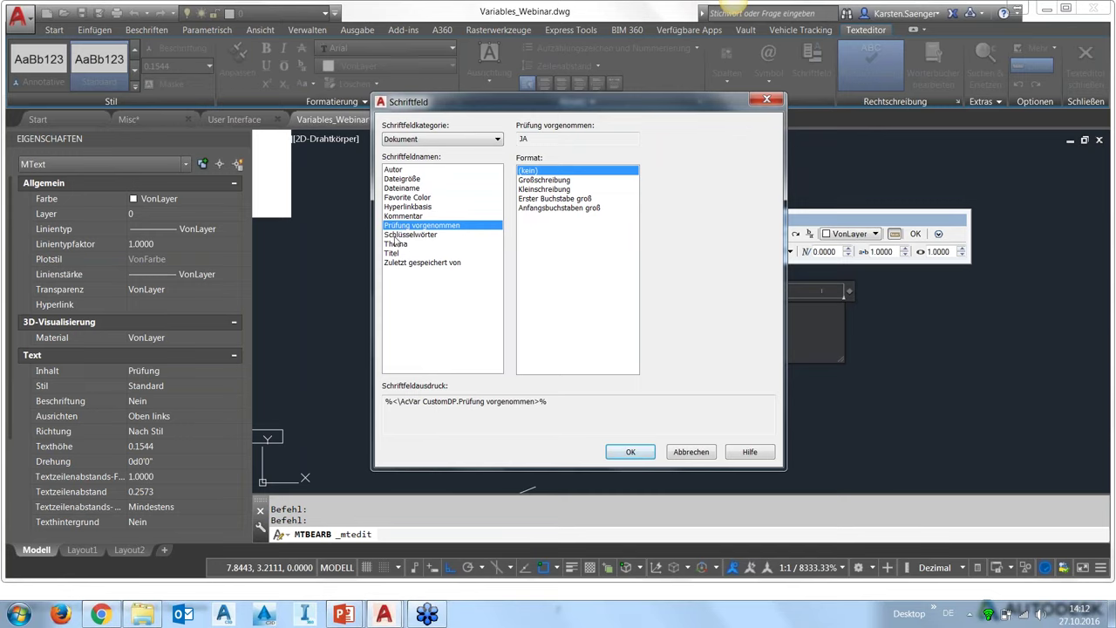
click(631, 451)
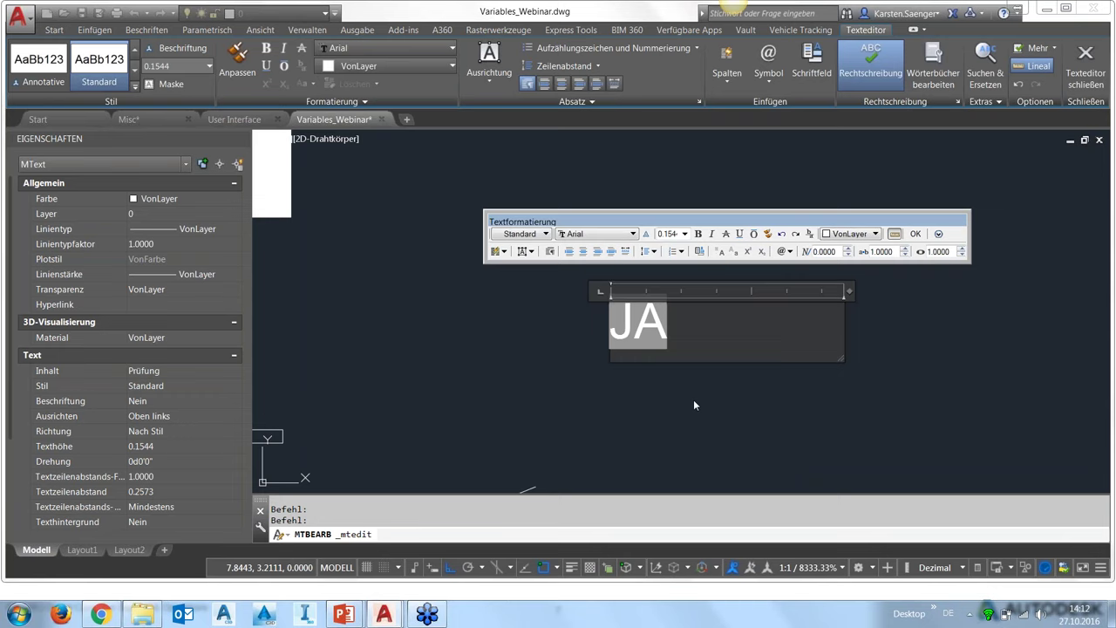
key(Return)
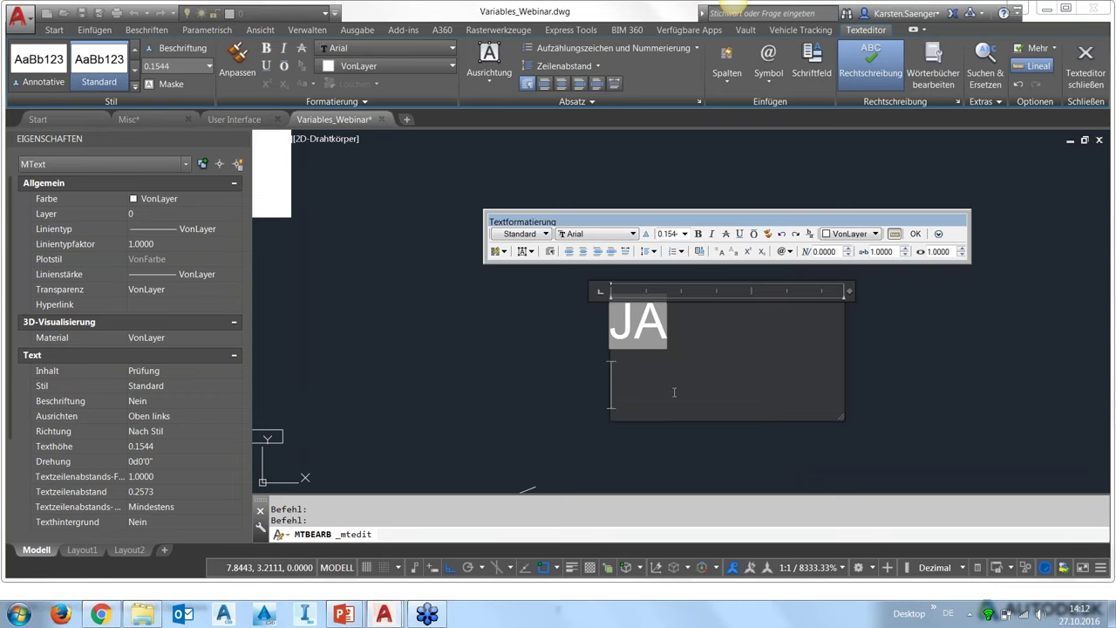
text(Datum)
- Reopen the JA / Datum text and select the word Datum on its second line
click(772, 444)
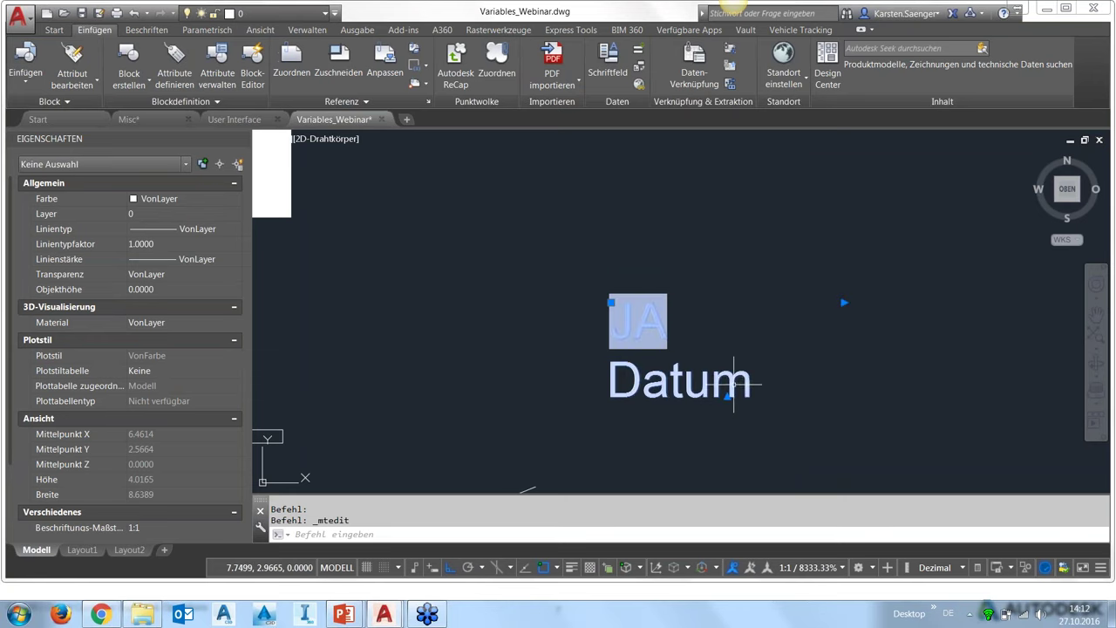
click(741, 382)
double_click(743, 381)
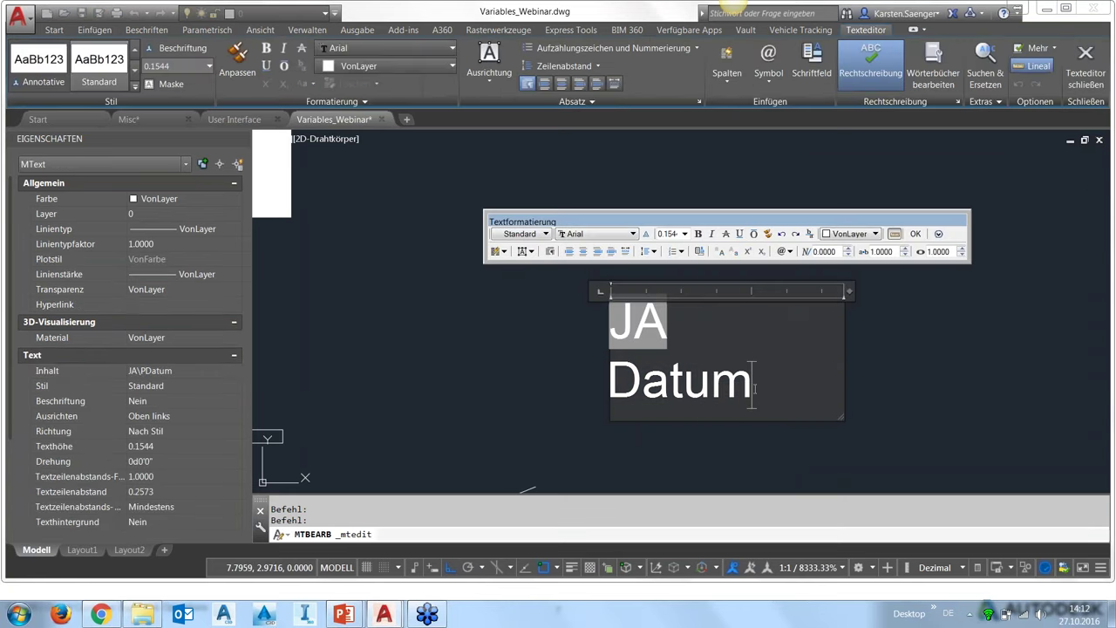
drag(752, 384, 629, 388)
right_click(630, 388)
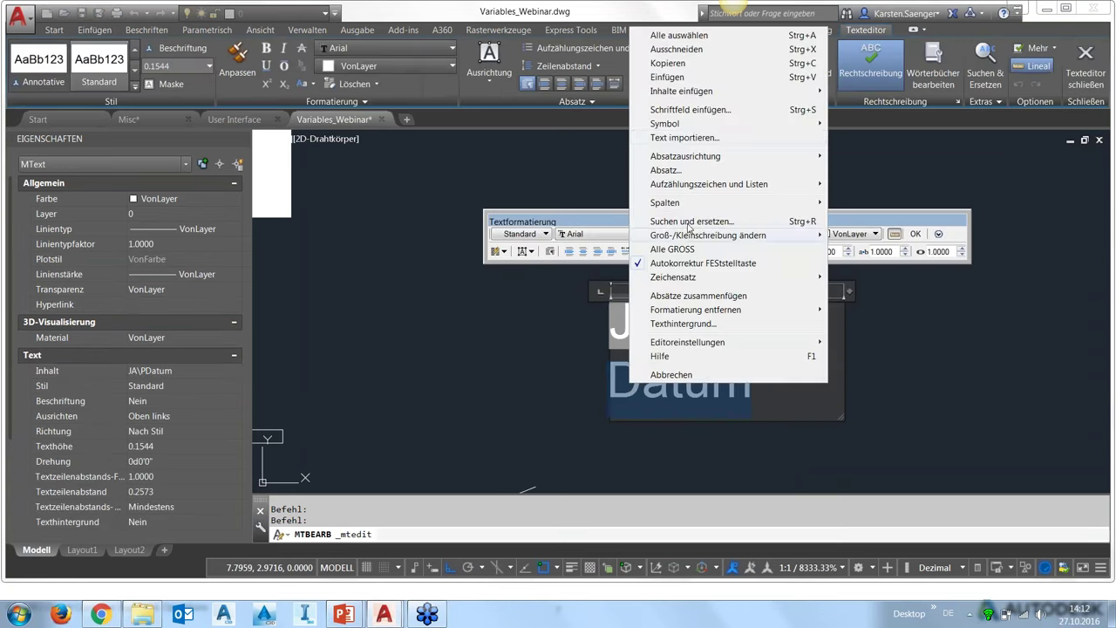
- Replace Datum with a Datum und Uhrzeit field showing 27.10.2016 and keep the text changes
click(698, 111)
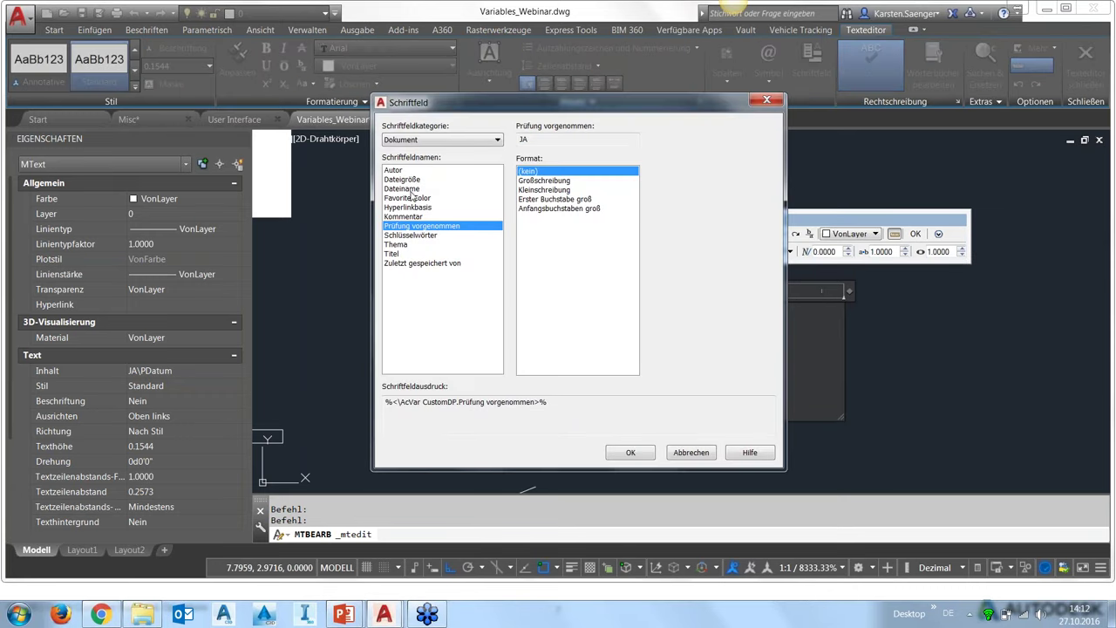
click(409, 189)
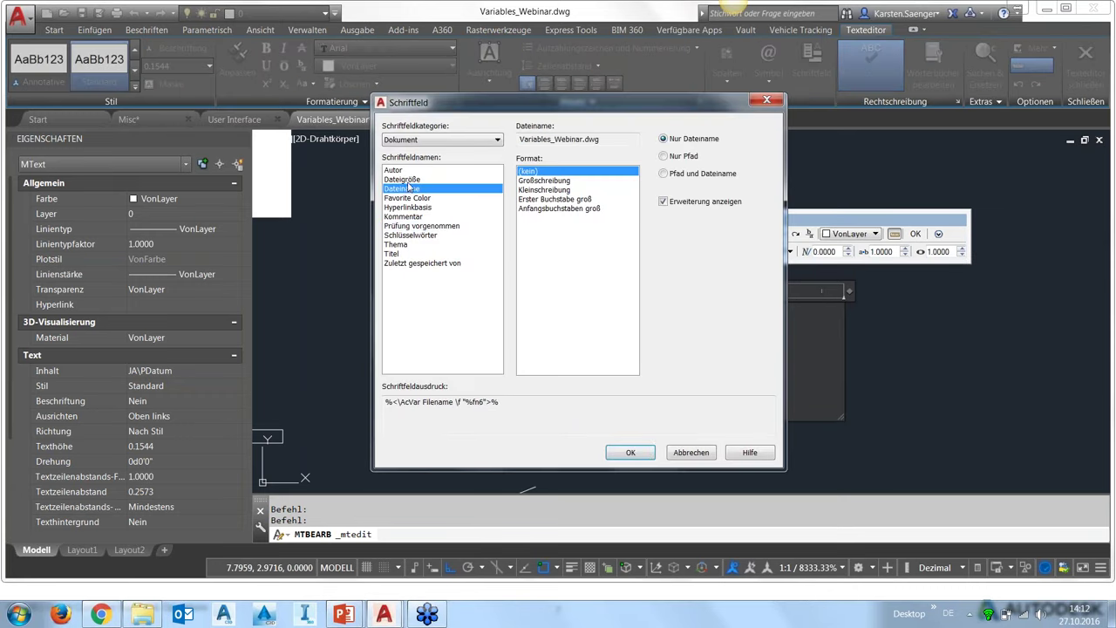
click(415, 139)
click(409, 172)
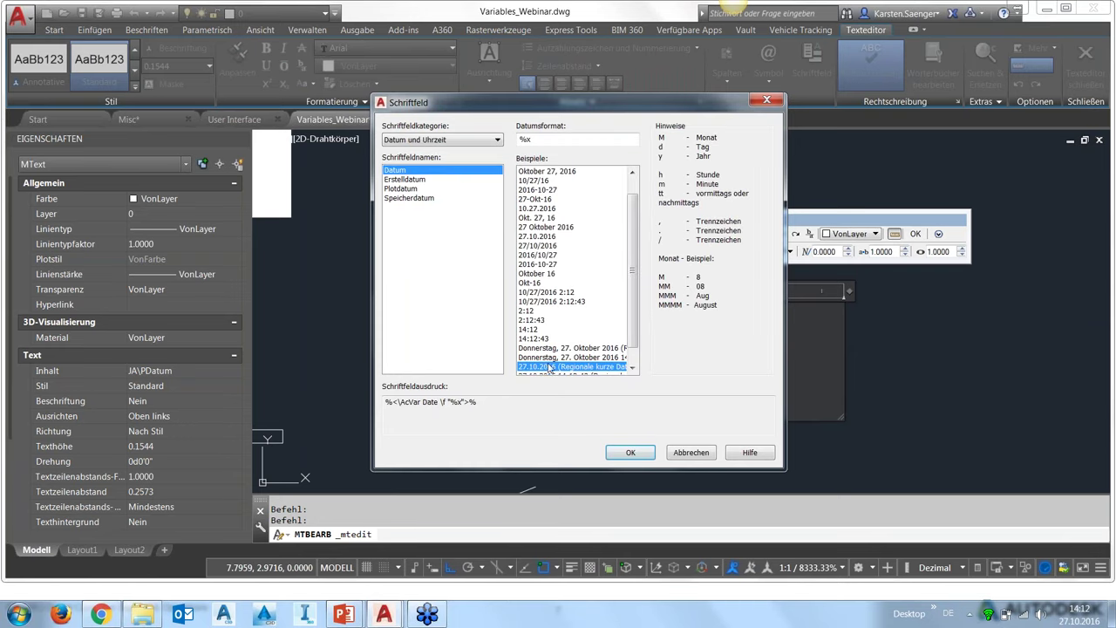
click(652, 453)
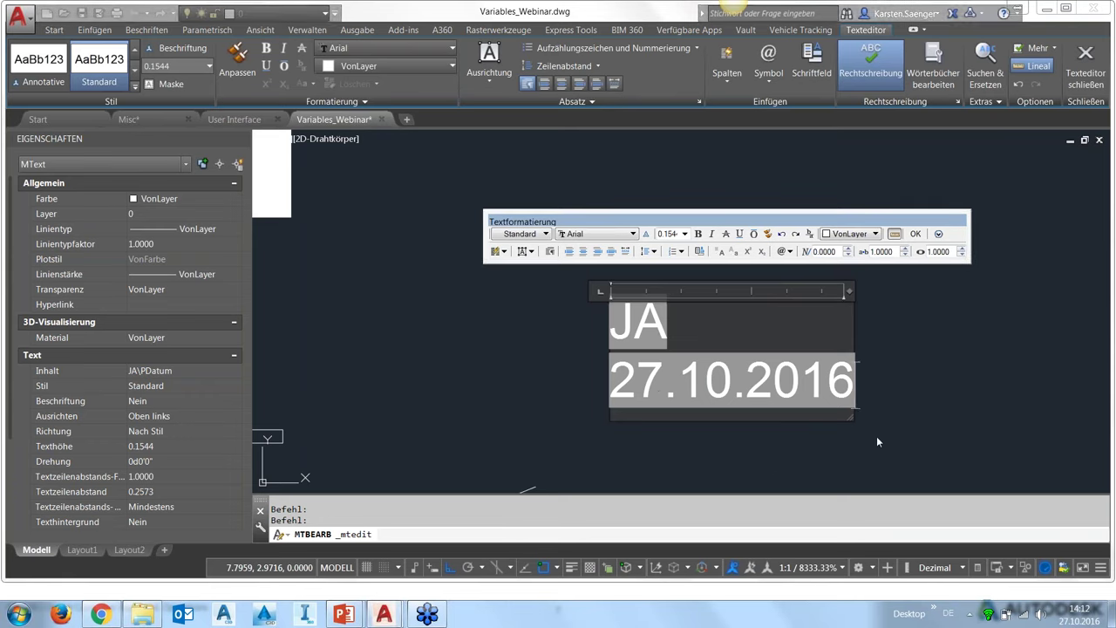
key(Escape)
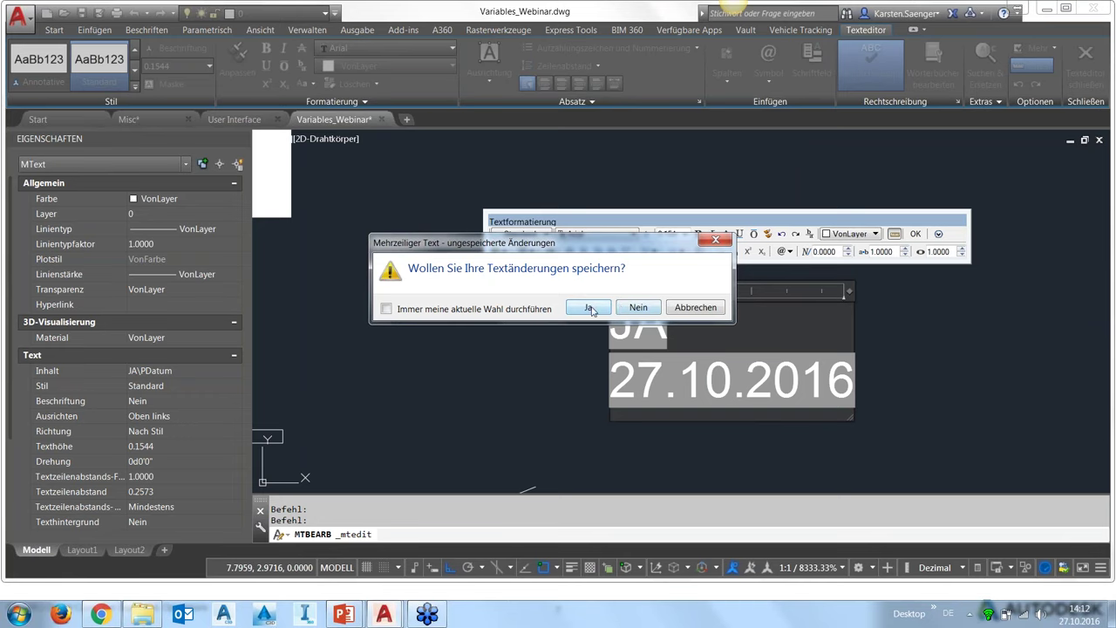
click(607, 307)
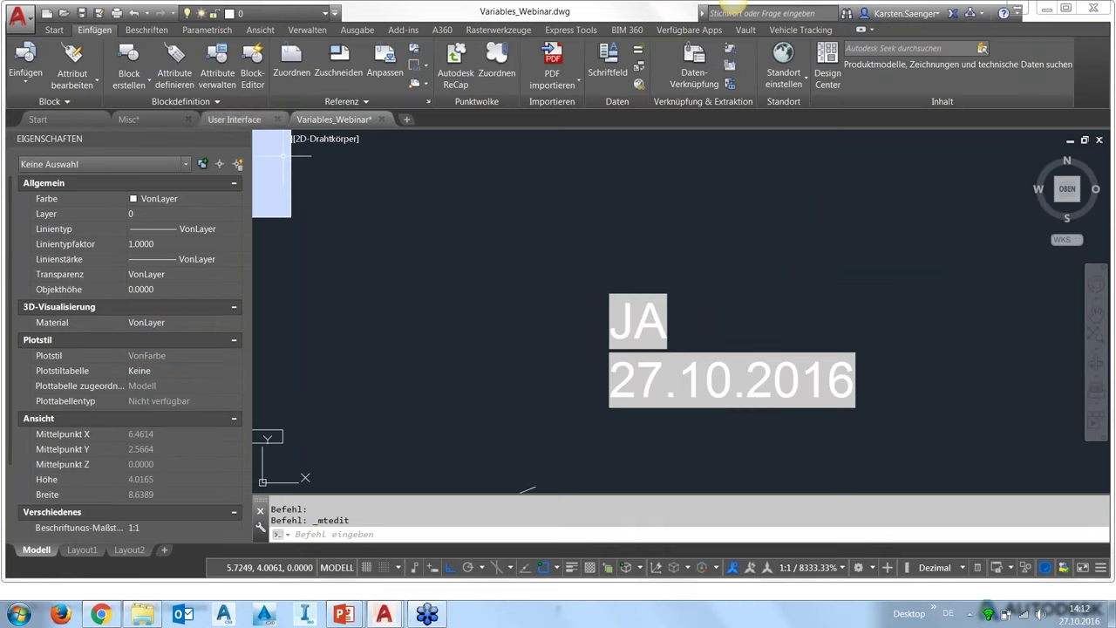
- Save the drawing
click(83, 13)
scroll(567, 373, down, 3)
scroll(598, 374, up, 3)
scroll(596, 374, down, 2)
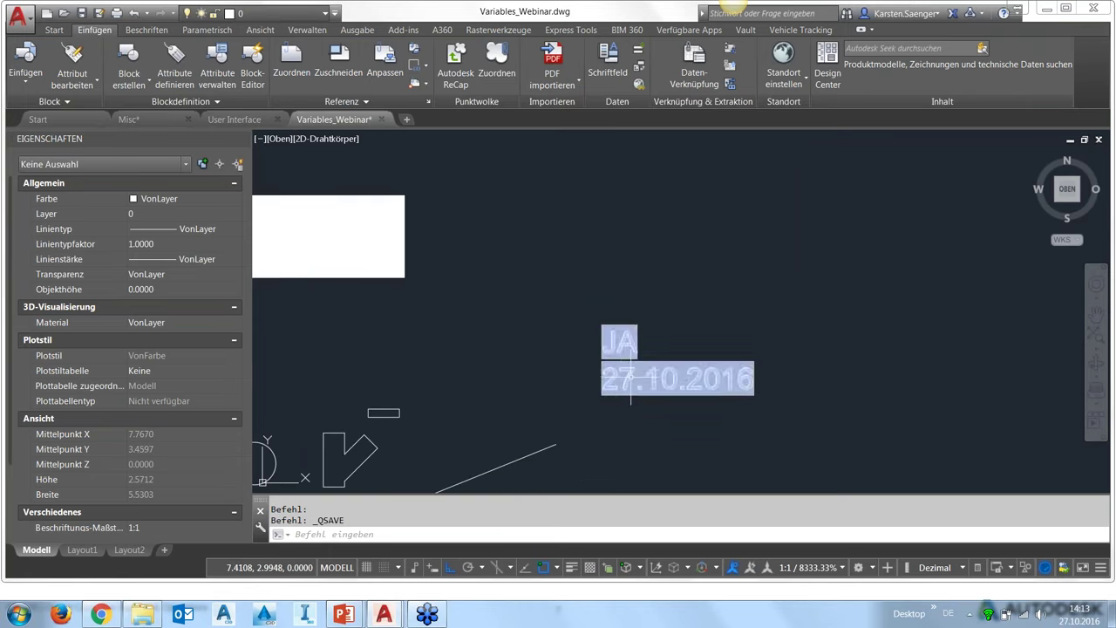
- Change the Prüfung vorgenommen drawing property to NEIN in Zeichnungseigenschaften
click(19, 16)
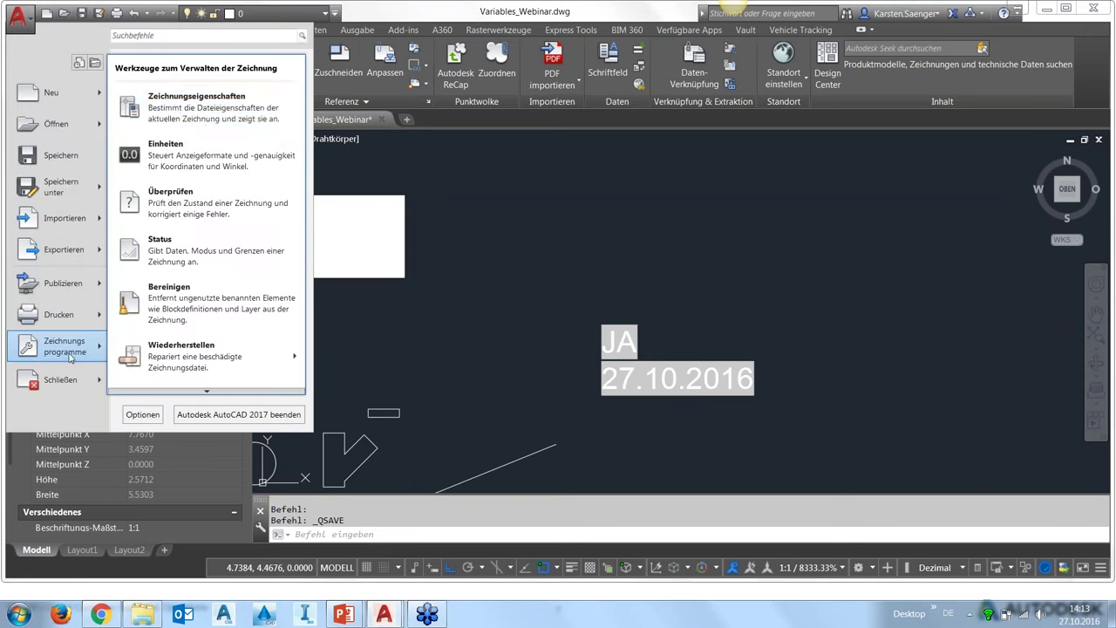
key(Escape)
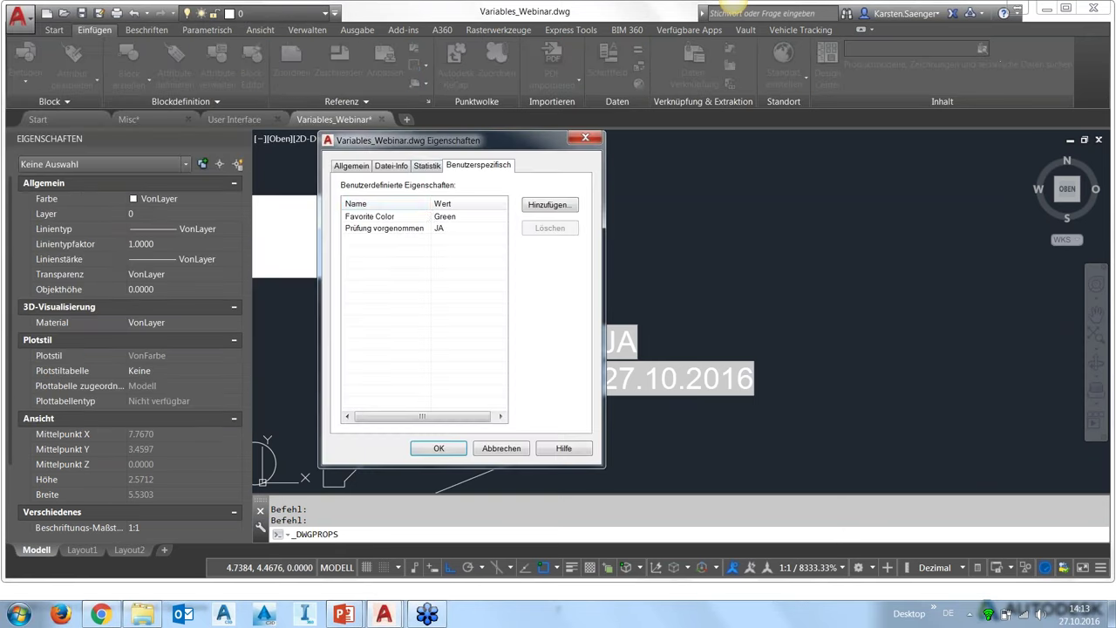
click(447, 229)
text(EIN)
click(457, 448)
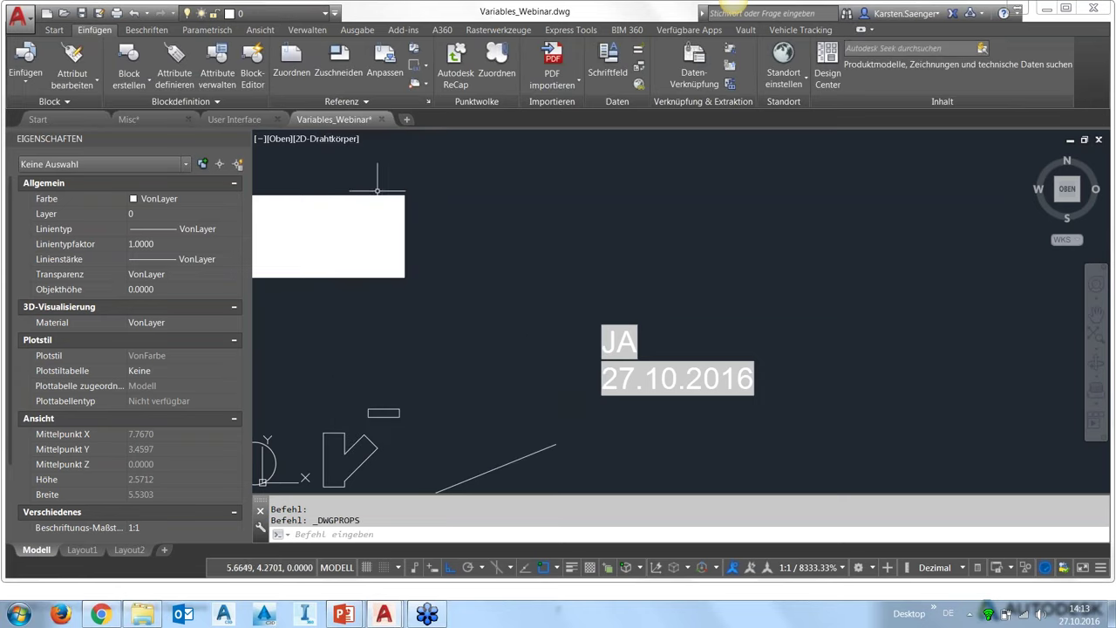
- Save again so the field updates to NEIN, then recentre the view on the sketch
click(81, 13)
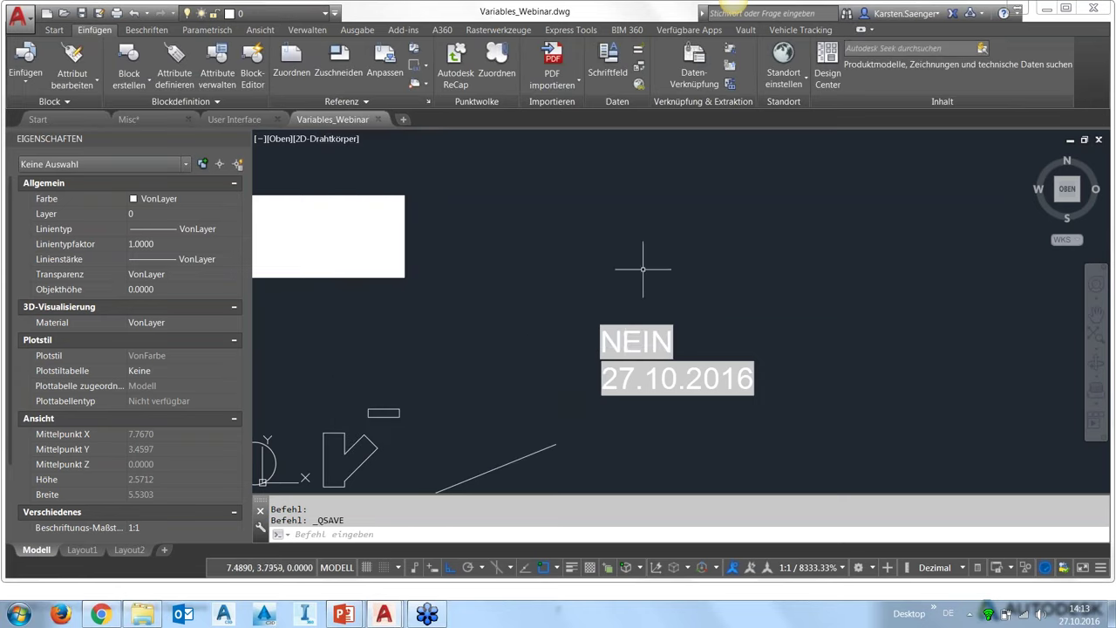
key(Escape)
click(497, 345)
key(Escape)
scroll(553, 419, down, 2)
scroll(553, 422, down, 2)
middle_drag(558, 414, 587, 315)
click(410, 532)
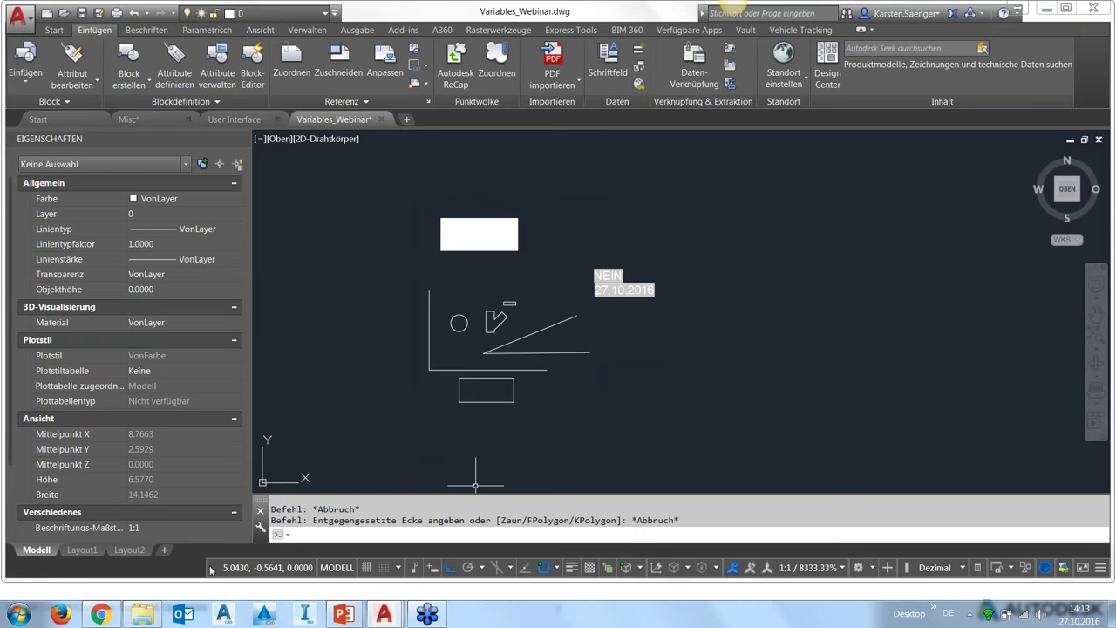
click(54, 30)
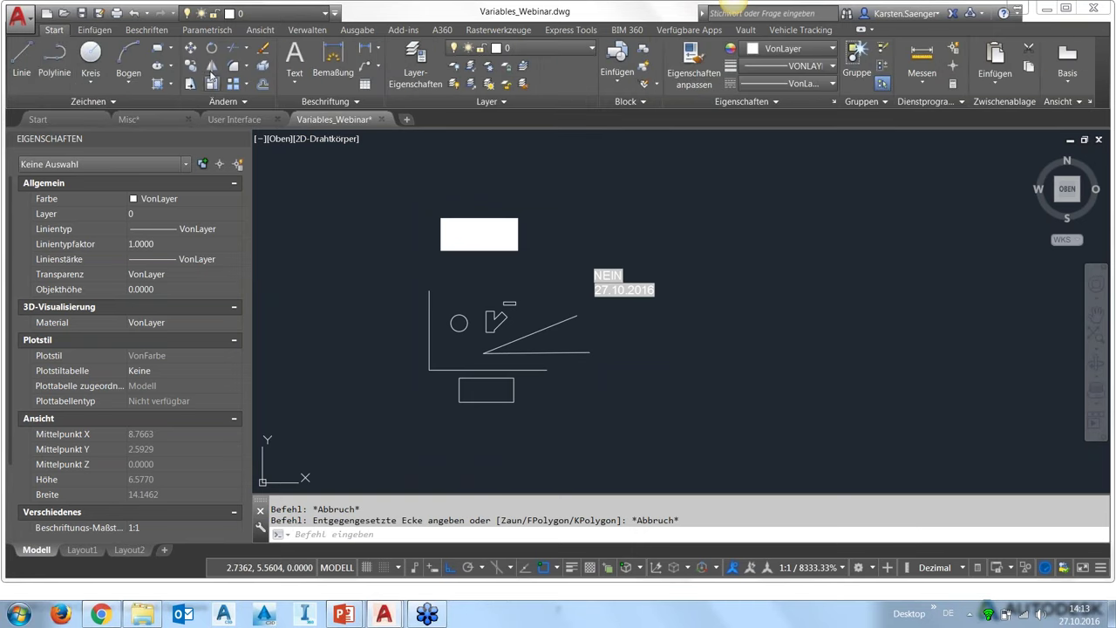
- Start a line right of the sketch, turn Ortho off, and cancel the unfinished line
click(22, 61)
click(643, 369)
click(728, 300)
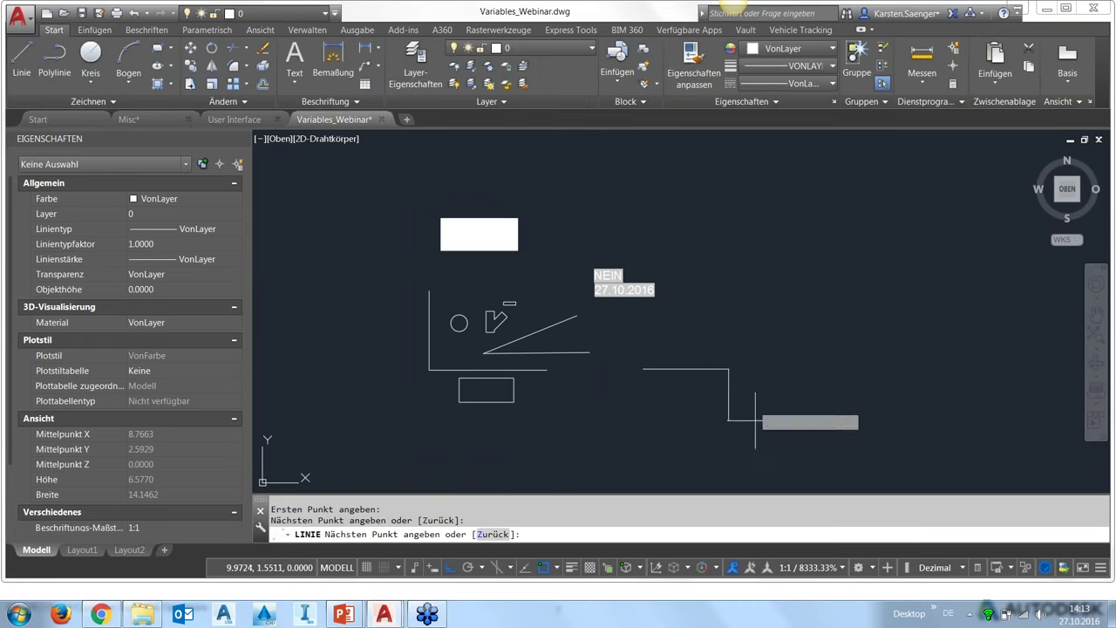
click(450, 568)
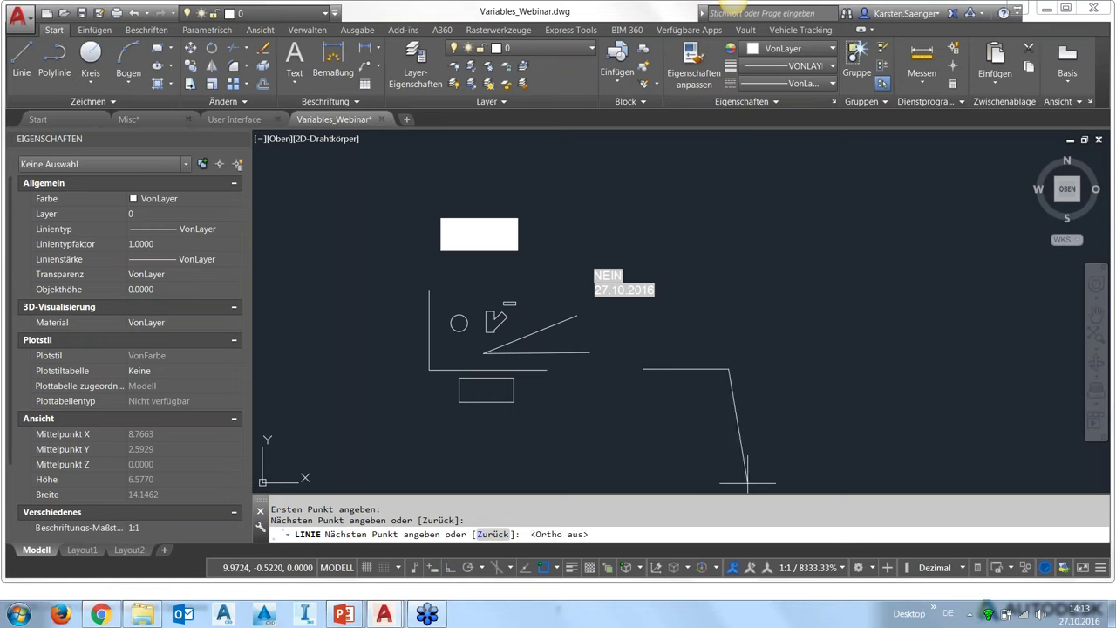
key(Escape)
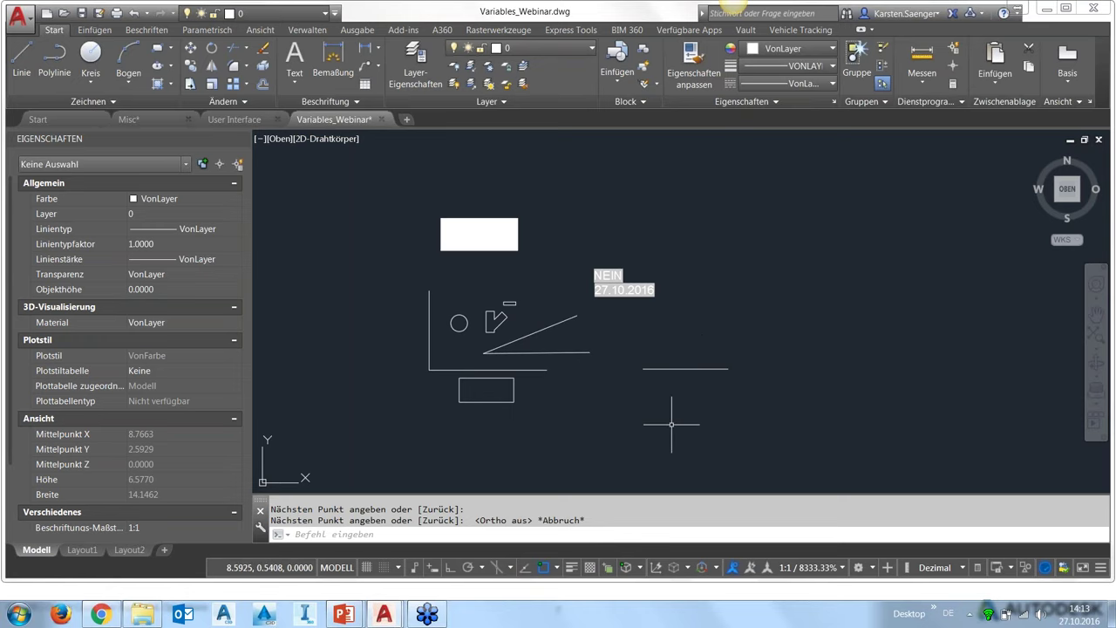
- Draw a slanted line above the right-hand horizontal line using the L command
text(1)
key(Return)
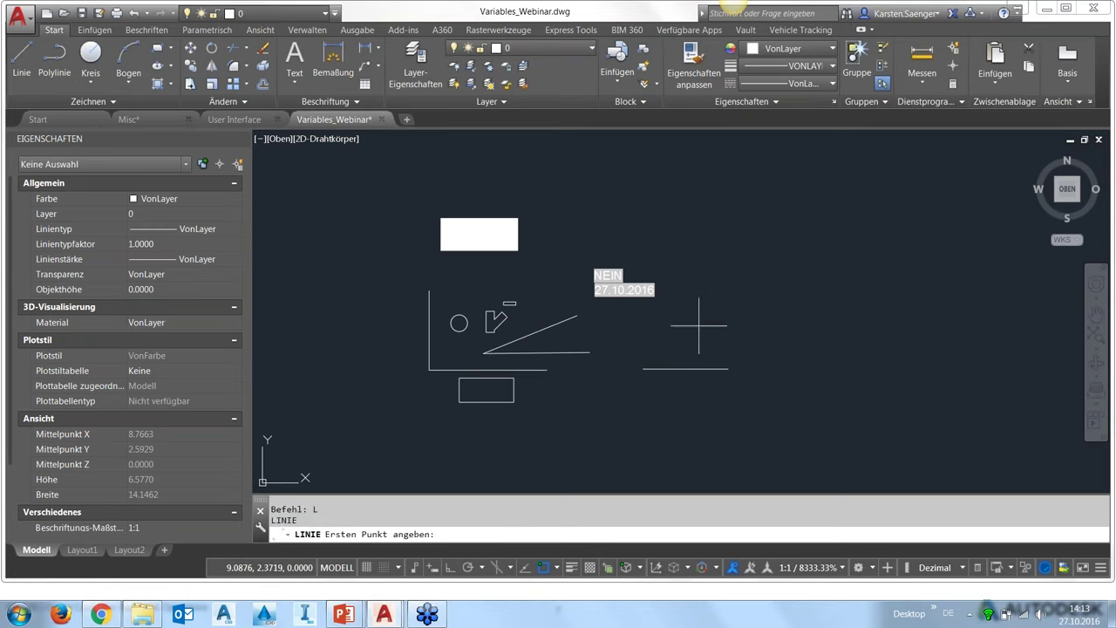
click(706, 338)
key(Return)
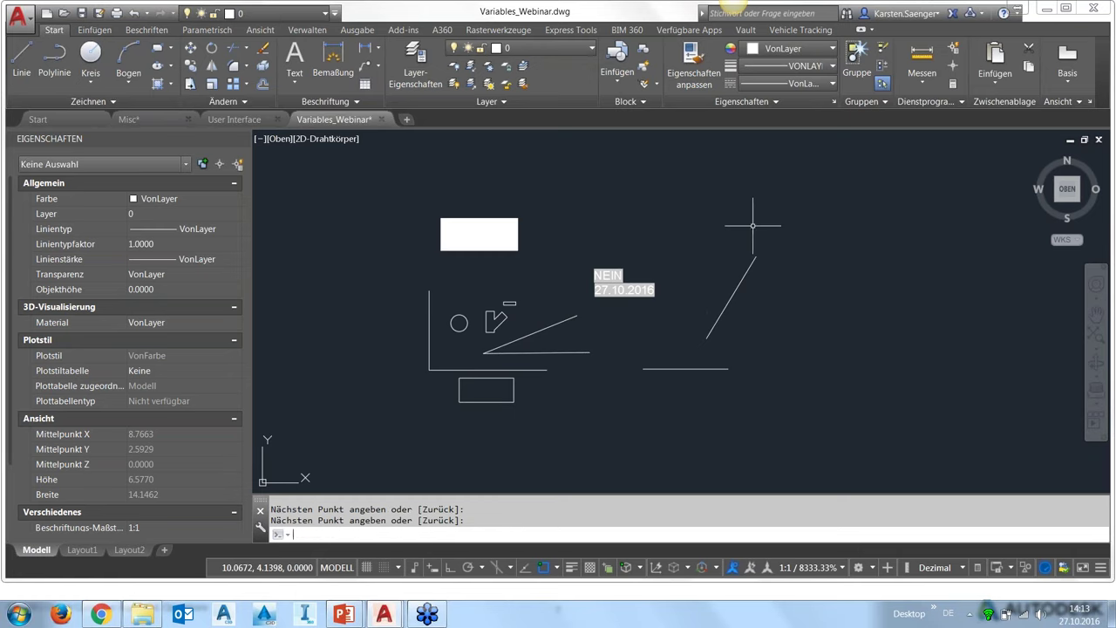
- Run the NOCHMAL repeat command from the command line
click(602, 535)
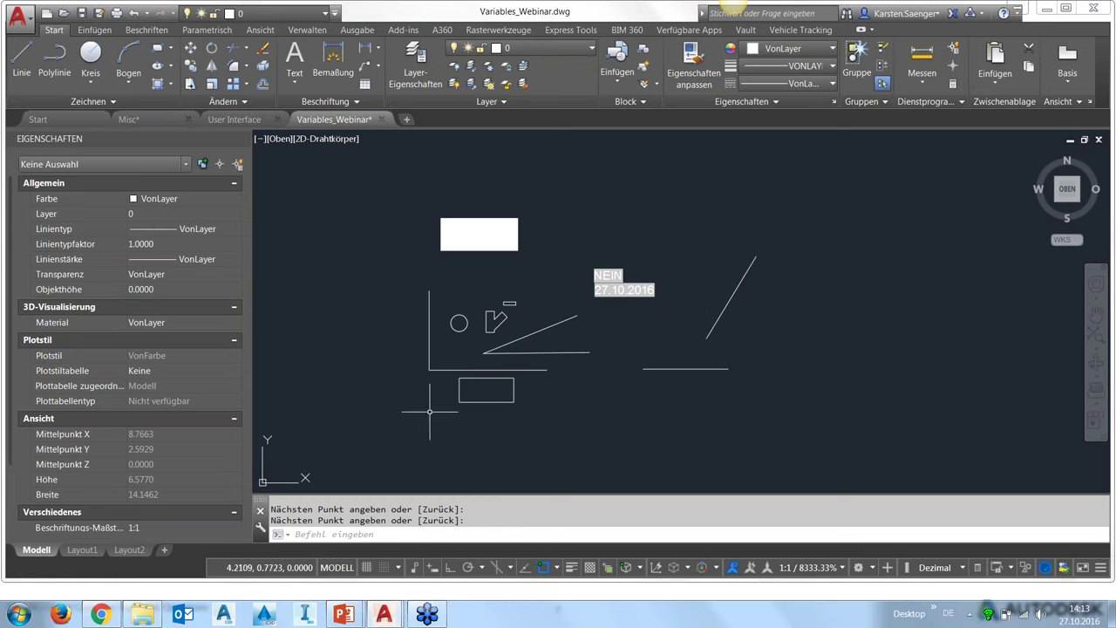
click(459, 535)
text(noch)
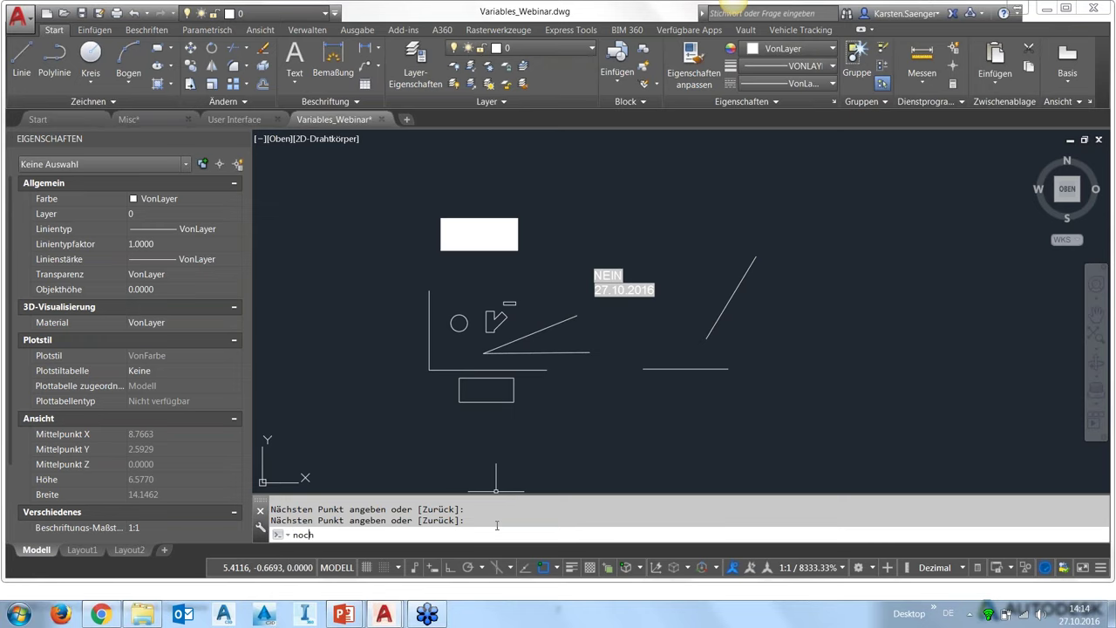
text(m)
key(Return)
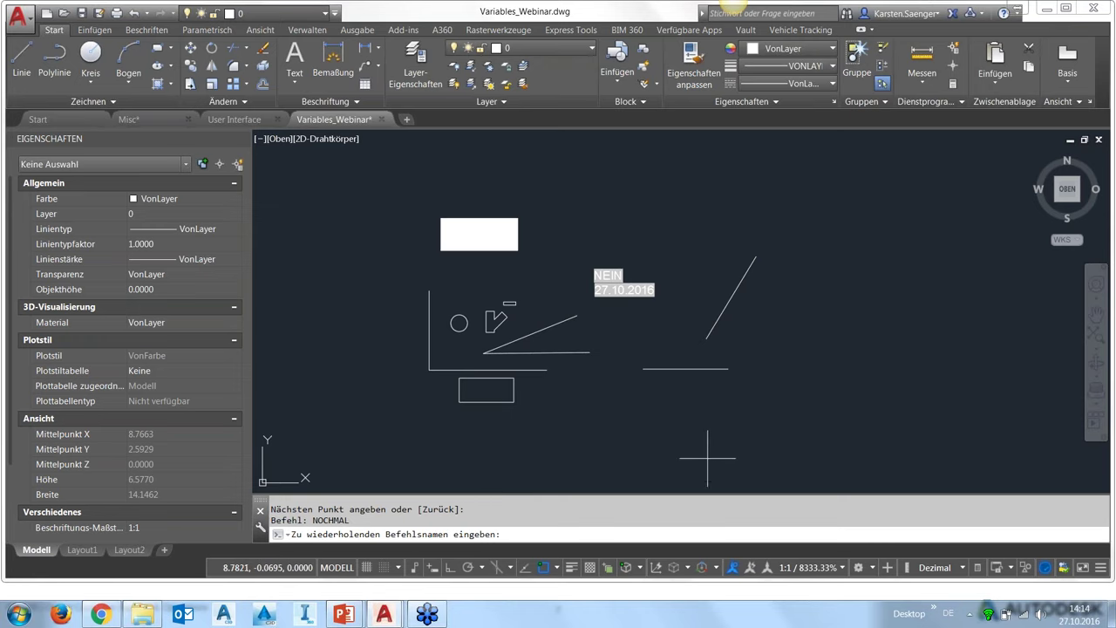
- Repeat LINE with L and draw three parallel slanted lines right of the earlier ones
text(l)
key(Return)
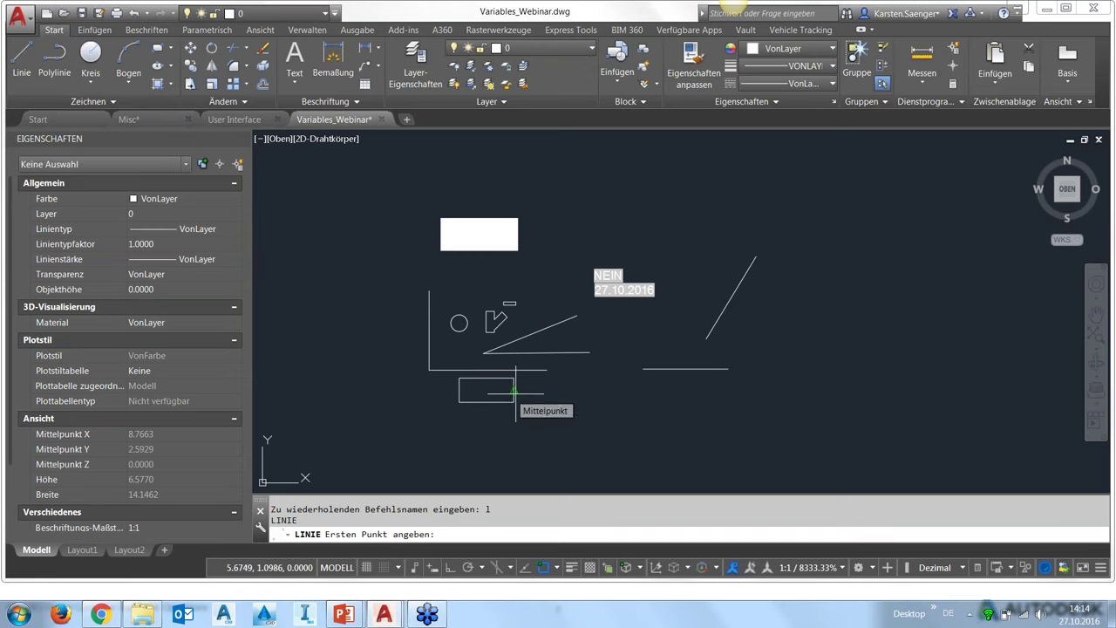
click(797, 367)
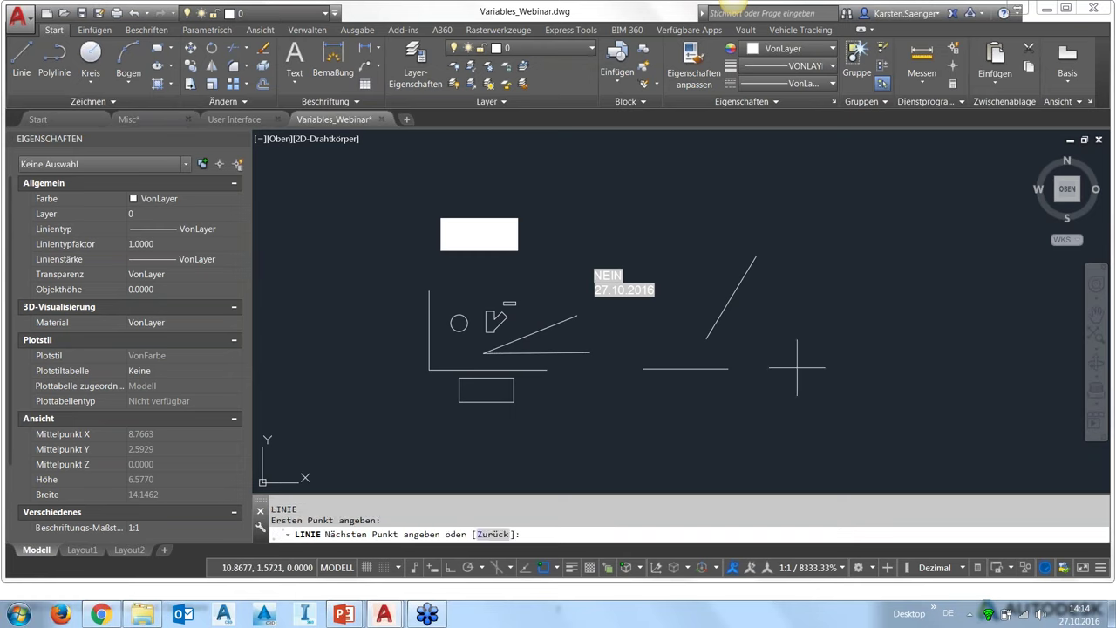
click(841, 288)
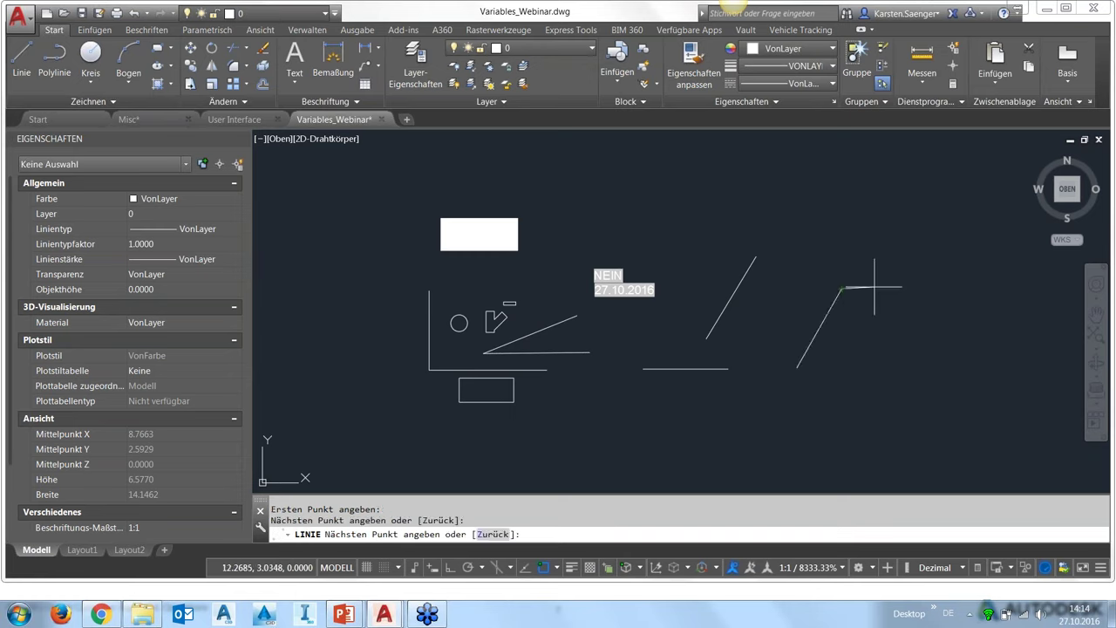
key(Return)
key(Return)
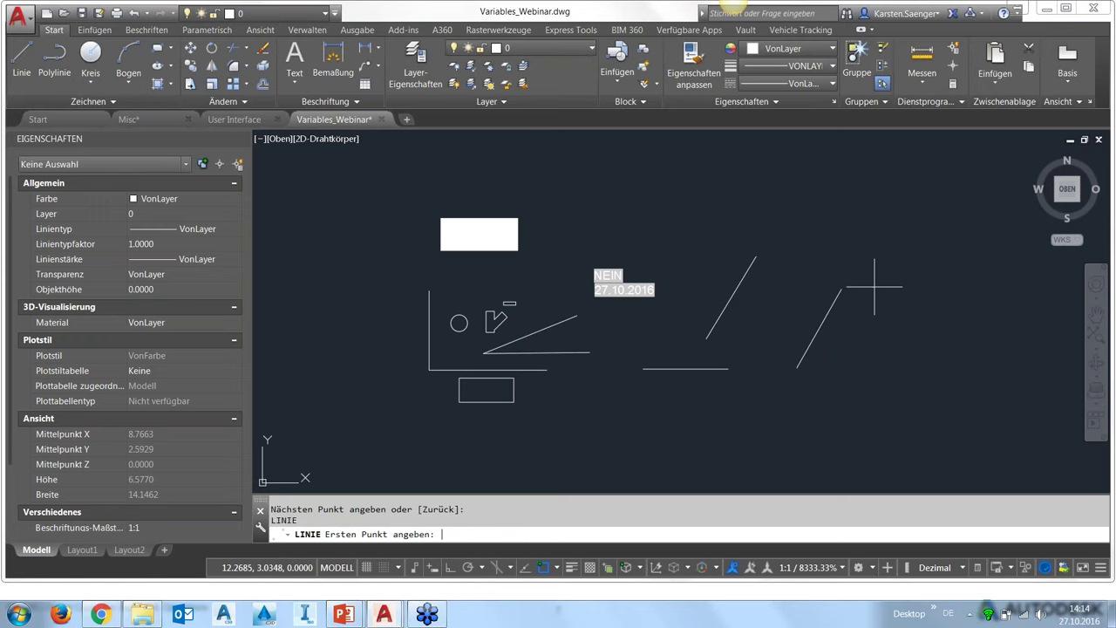
click(826, 394)
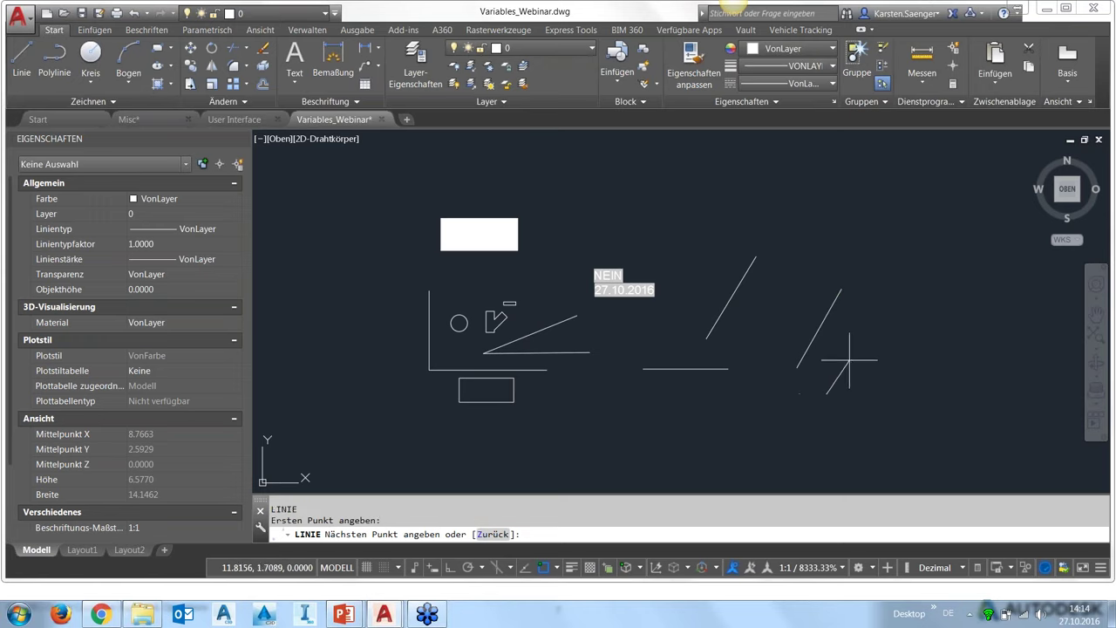
click(878, 319)
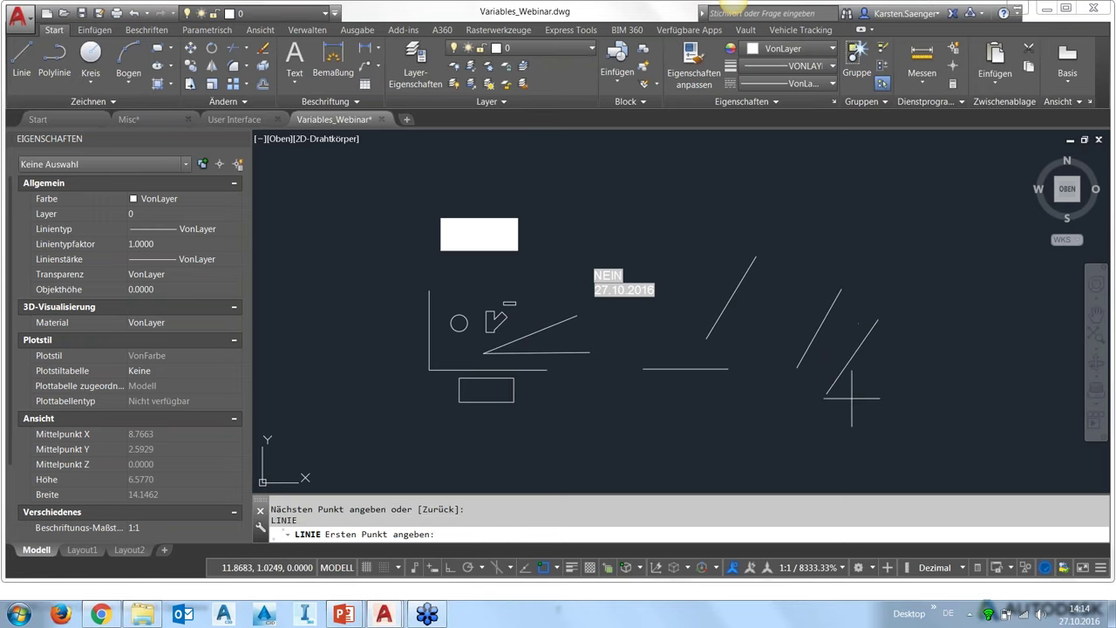
click(810, 384)
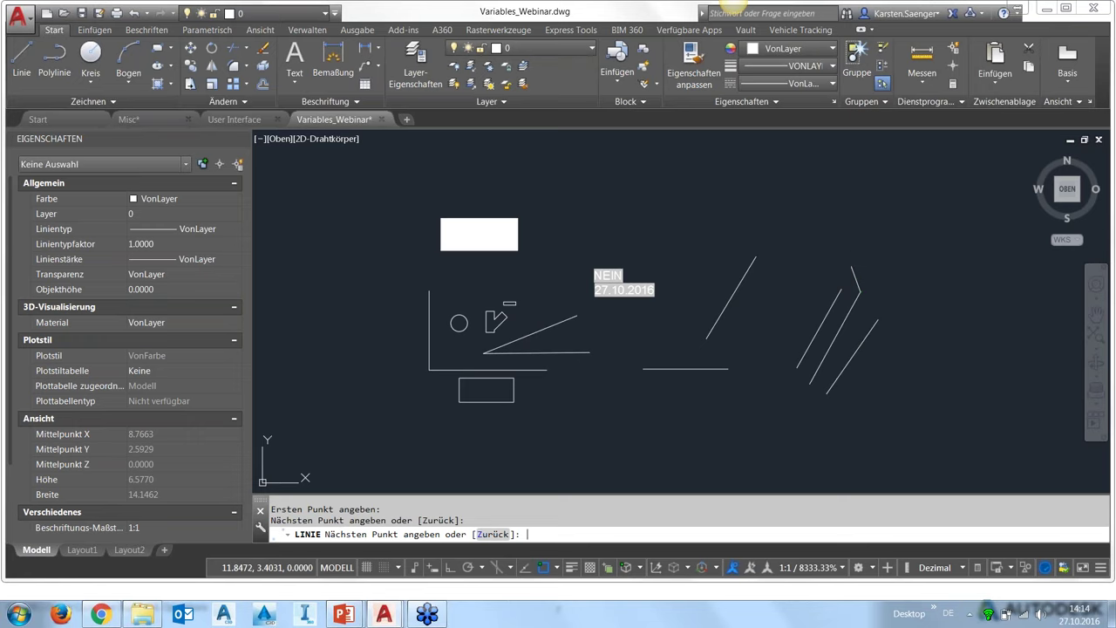
key(Return)
key(Return)
- Draw a long horizontal line at upper right, then pan the white rectangle toward the centre
click(830, 256)
click(966, 256)
key(Return)
key(Return)
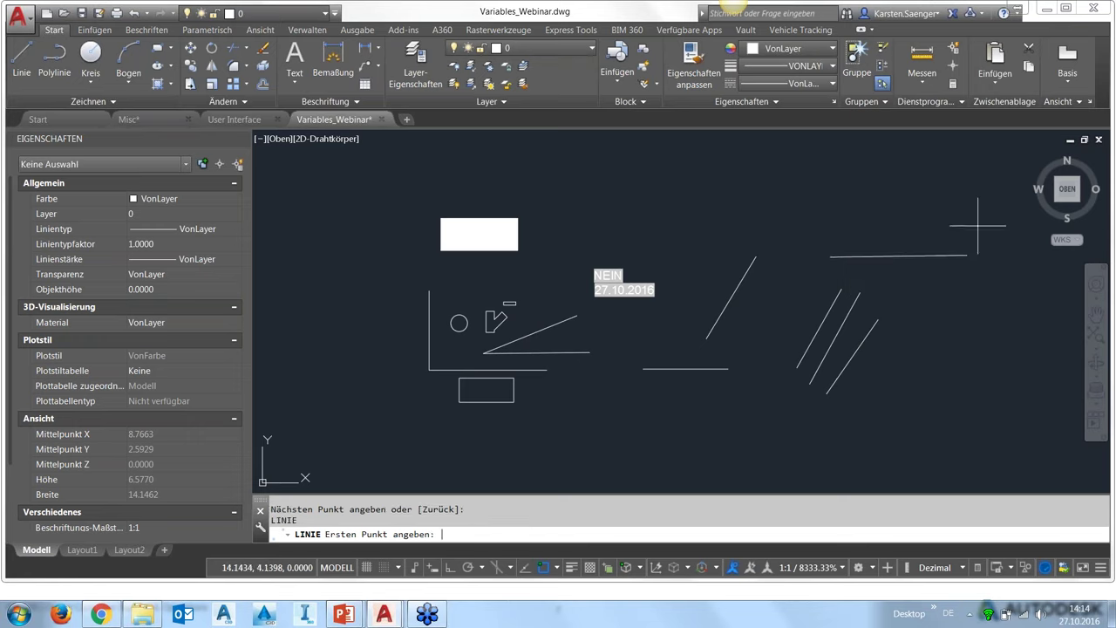
key(Escape)
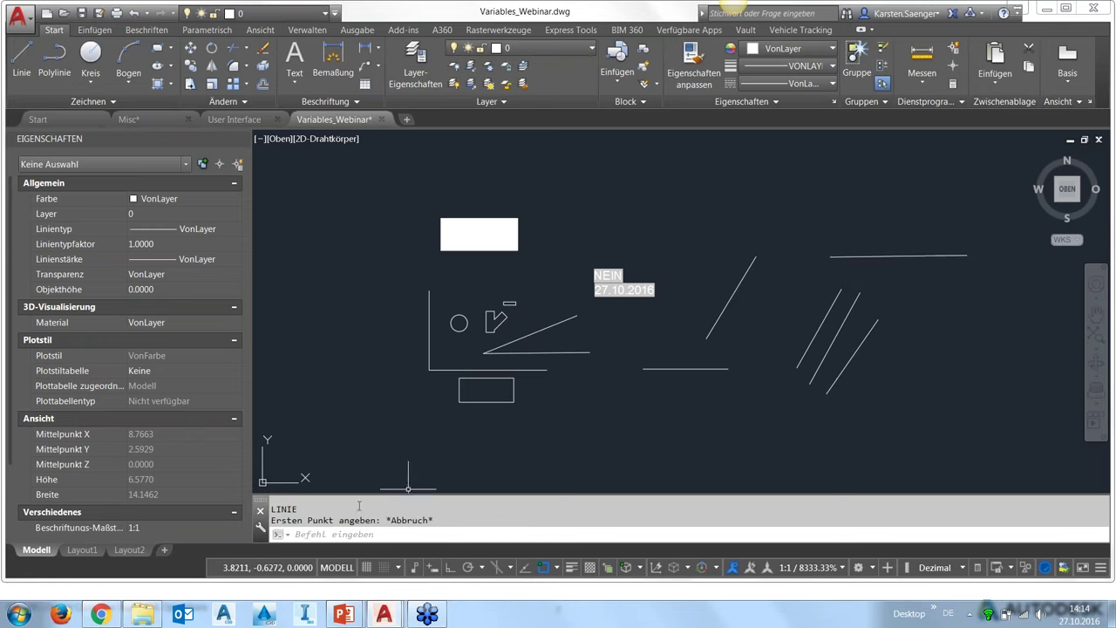
scroll(613, 426, down, 2)
scroll(709, 425, up, 2)
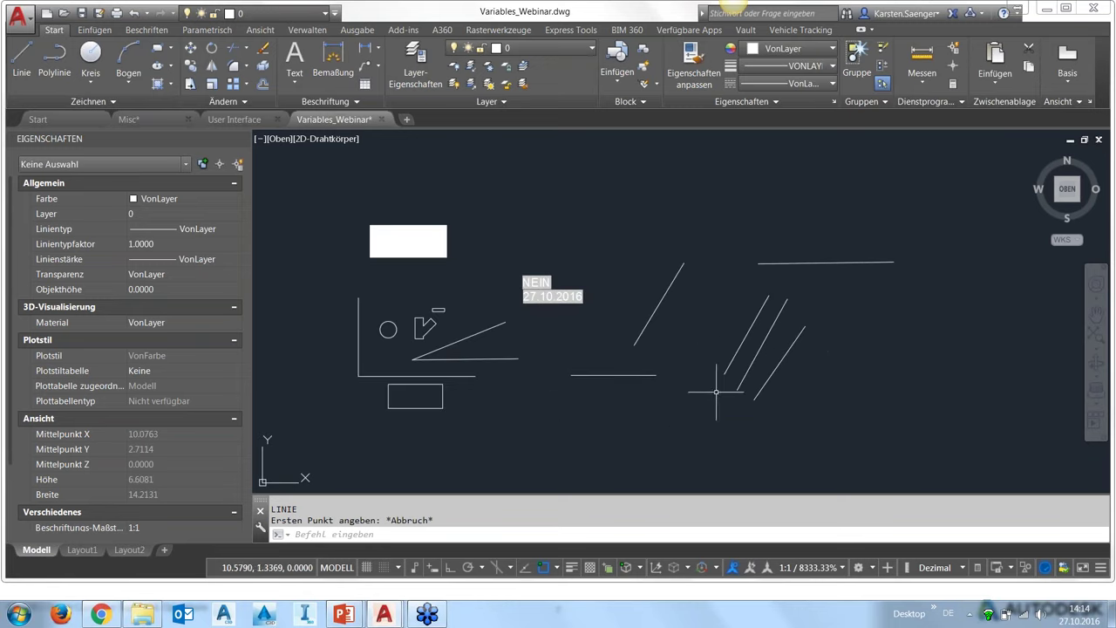
mouse_move(760, 410)
middle_down()
mouse_move(643, 411)
mouse_move(668, 428)
middle_up()
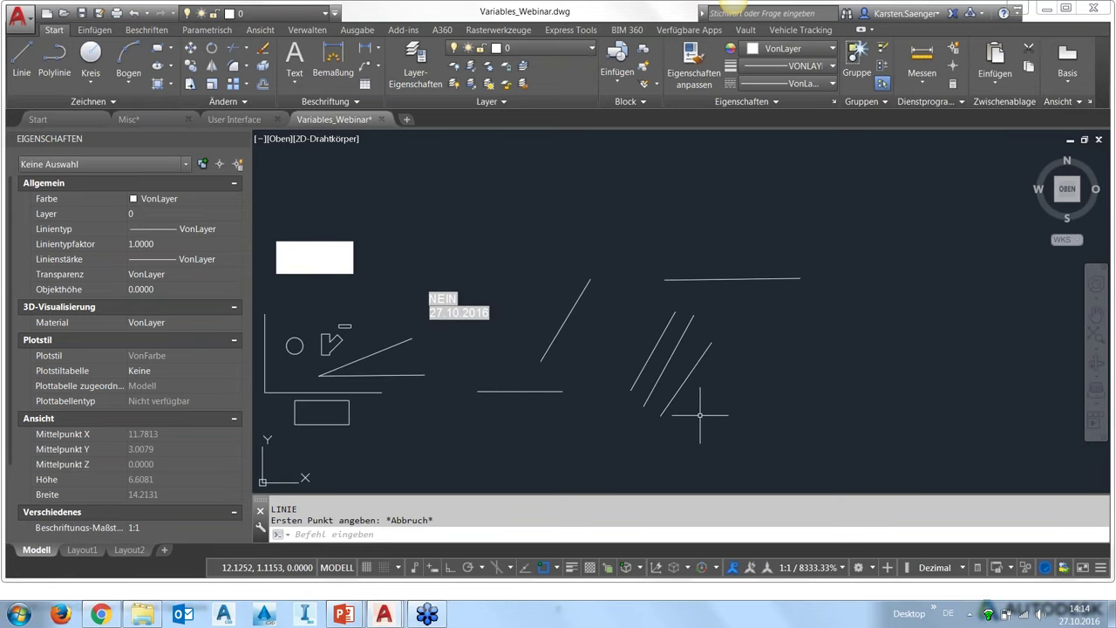
mouse_move(392, 320)
middle_down()
mouse_move(467, 321)
mouse_move(521, 343)
middle_up()
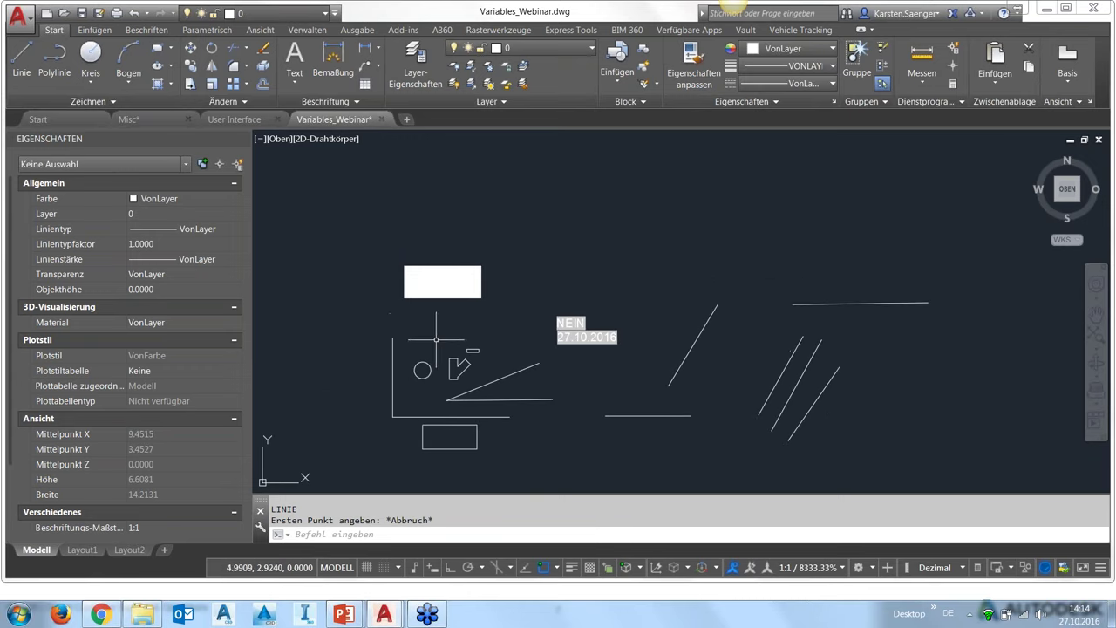
middle_drag(436, 340, 477, 384)
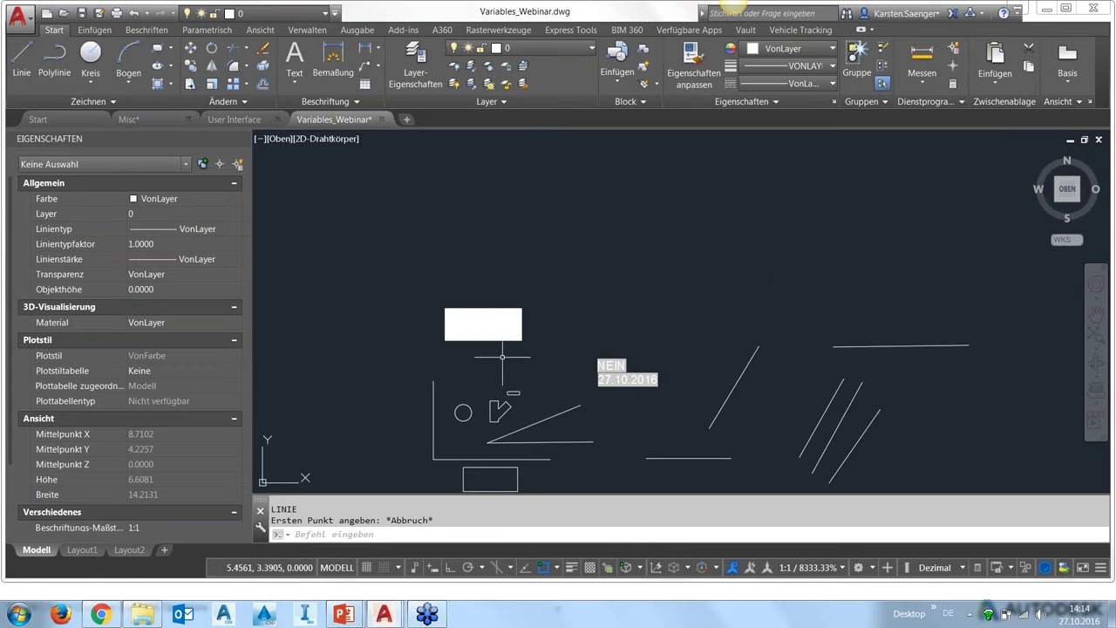
scroll(502, 357, up, 2)
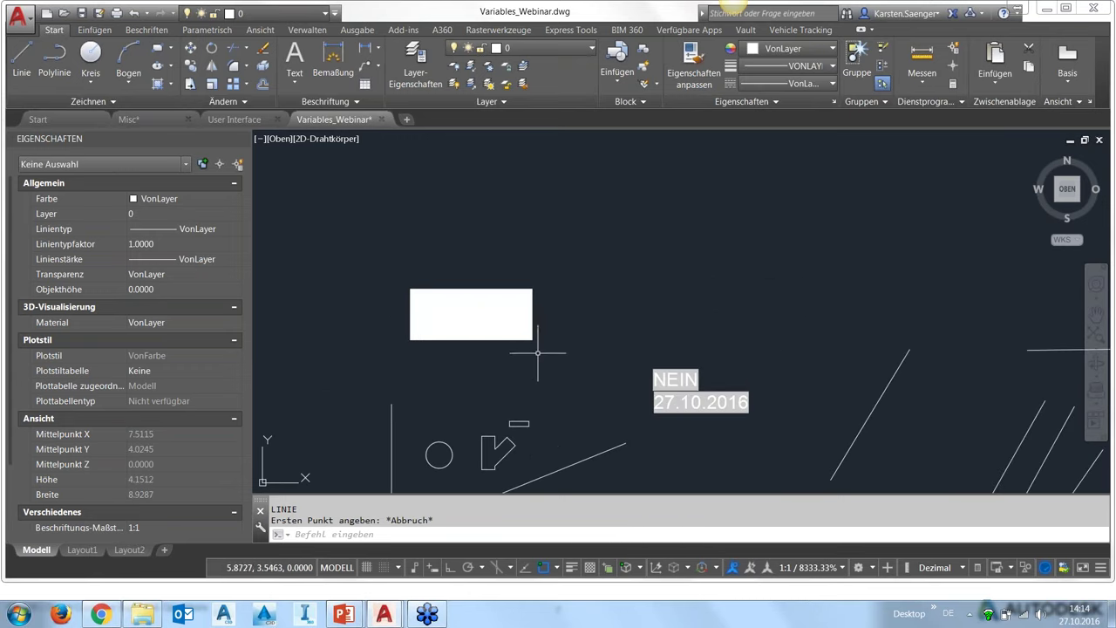
click(471, 330)
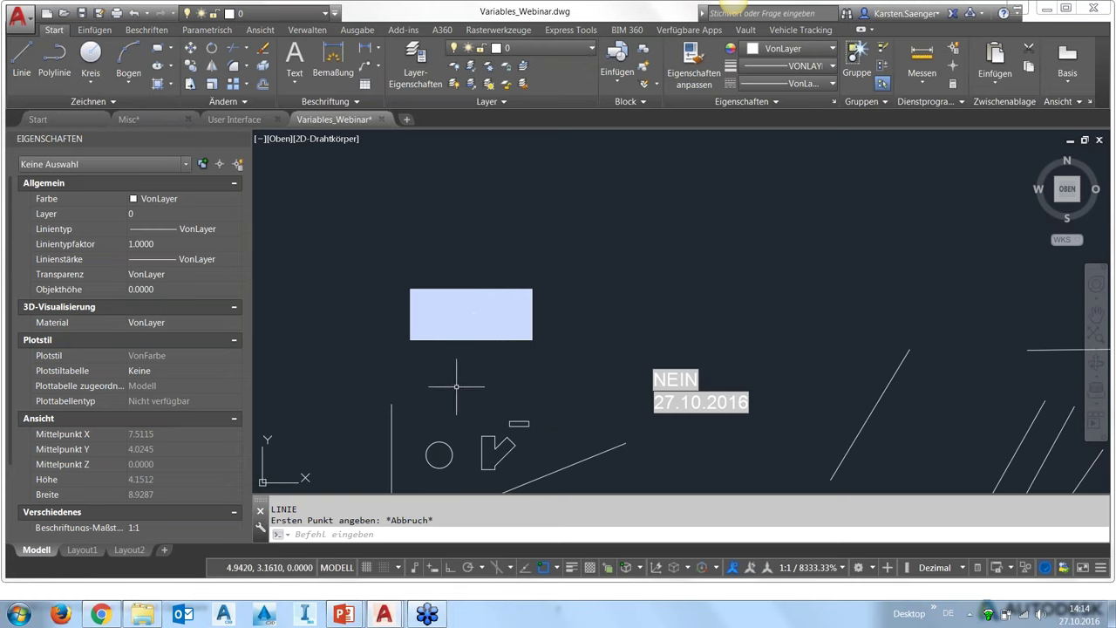
scroll(495, 359, down, 2)
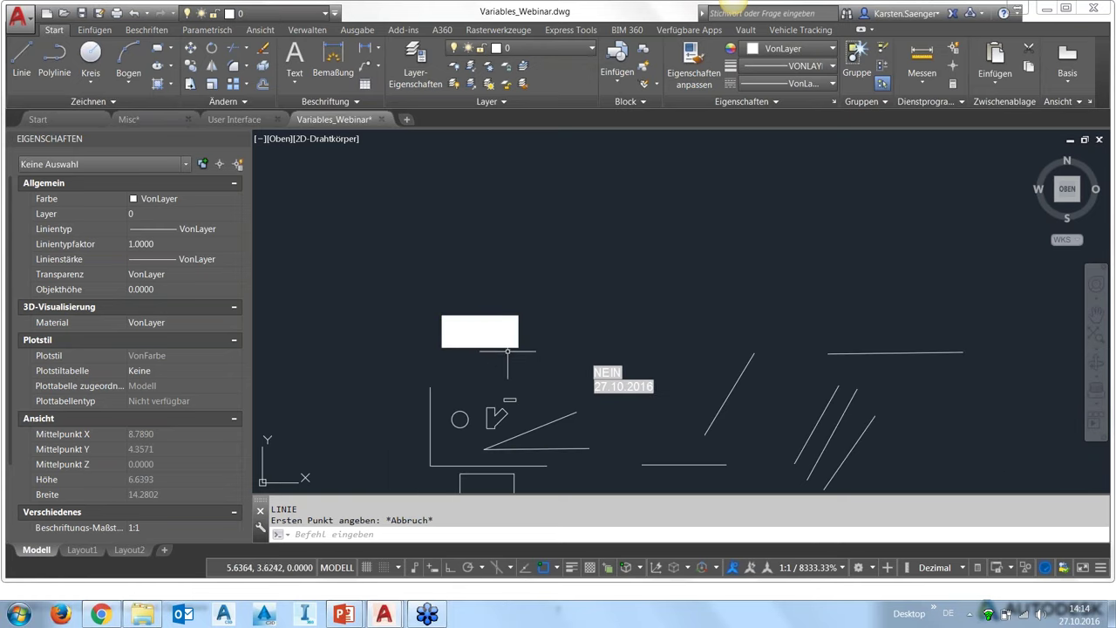
middle_drag(508, 351, 568, 381)
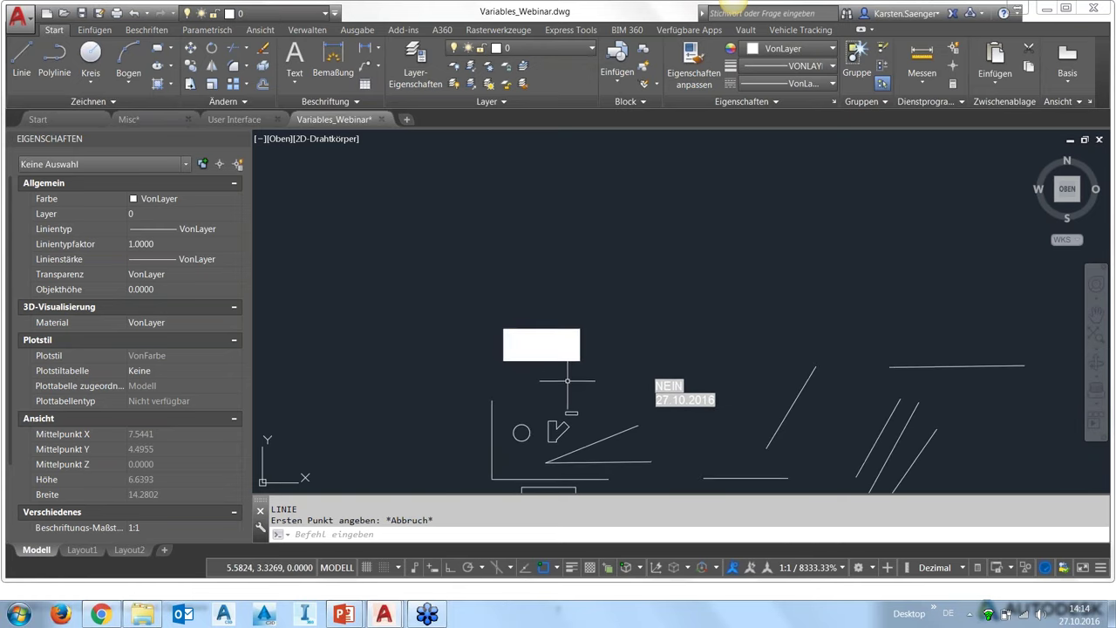
click(574, 368)
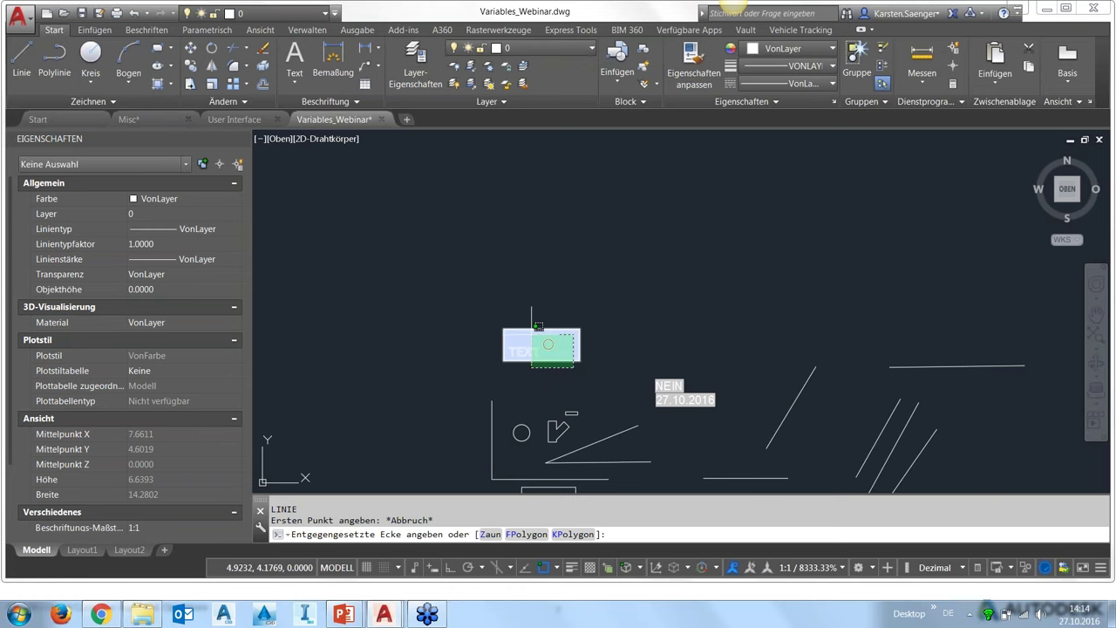
key(Escape)
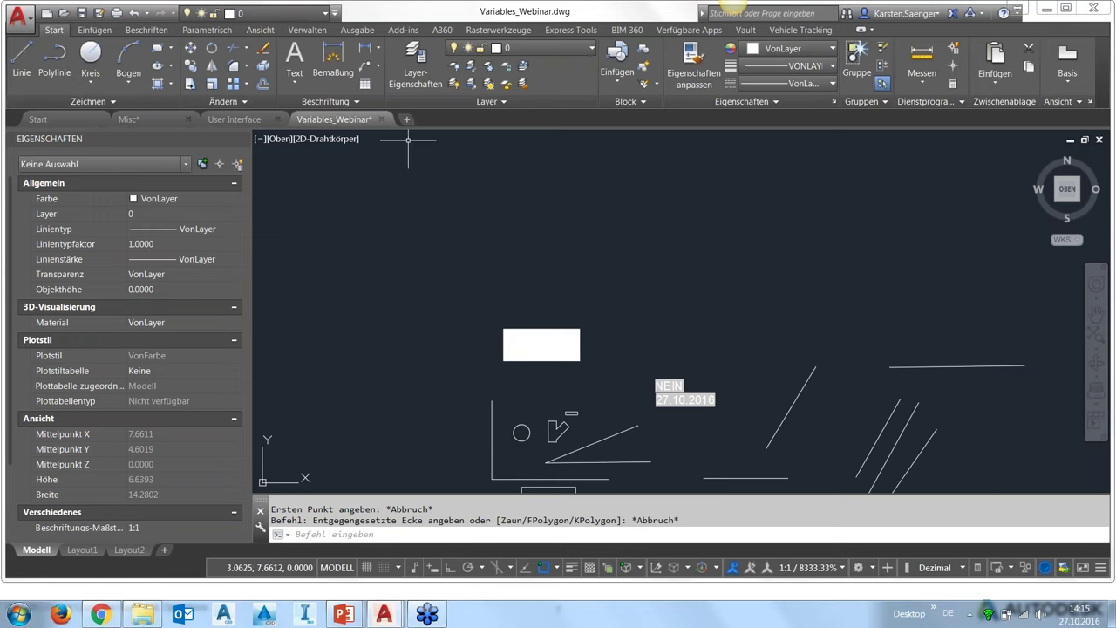
click(254, 104)
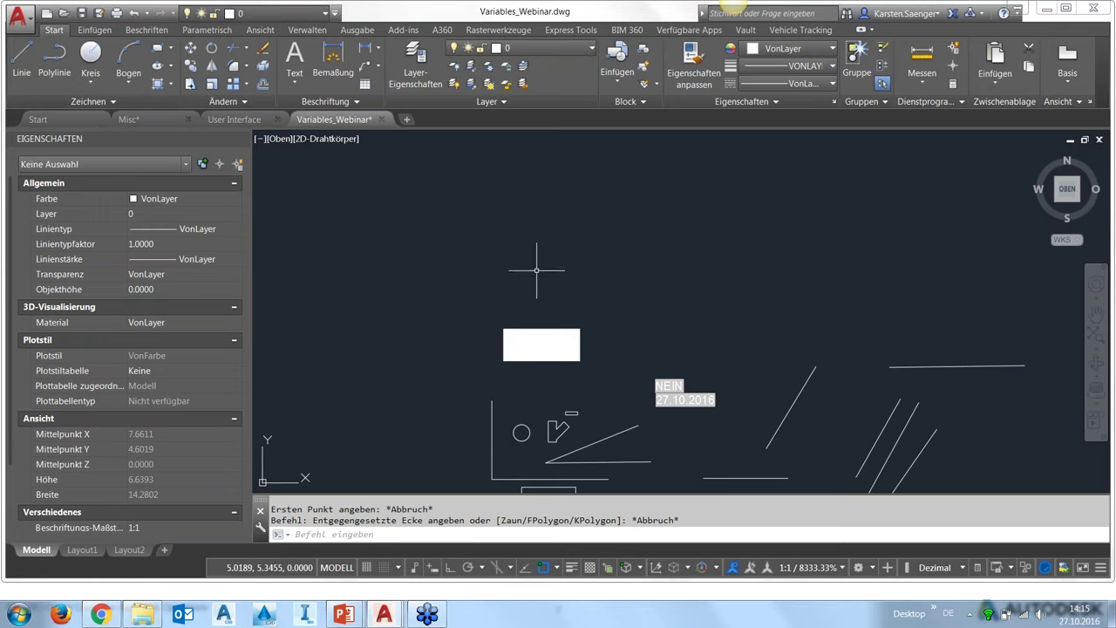
key(Escape)
click(551, 330)
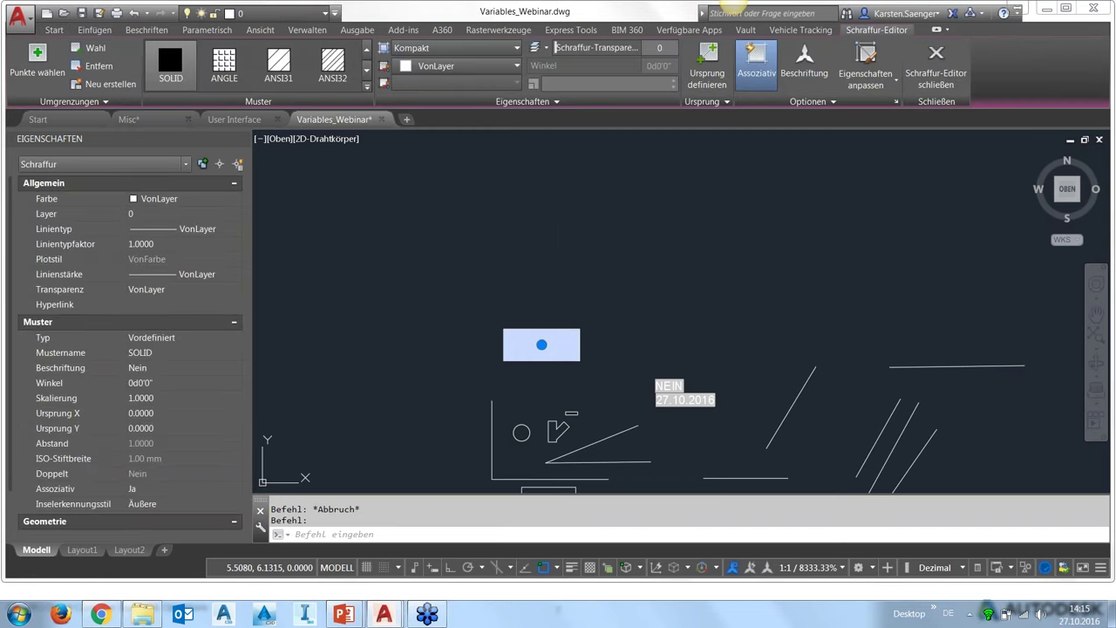
right_click(568, 219)
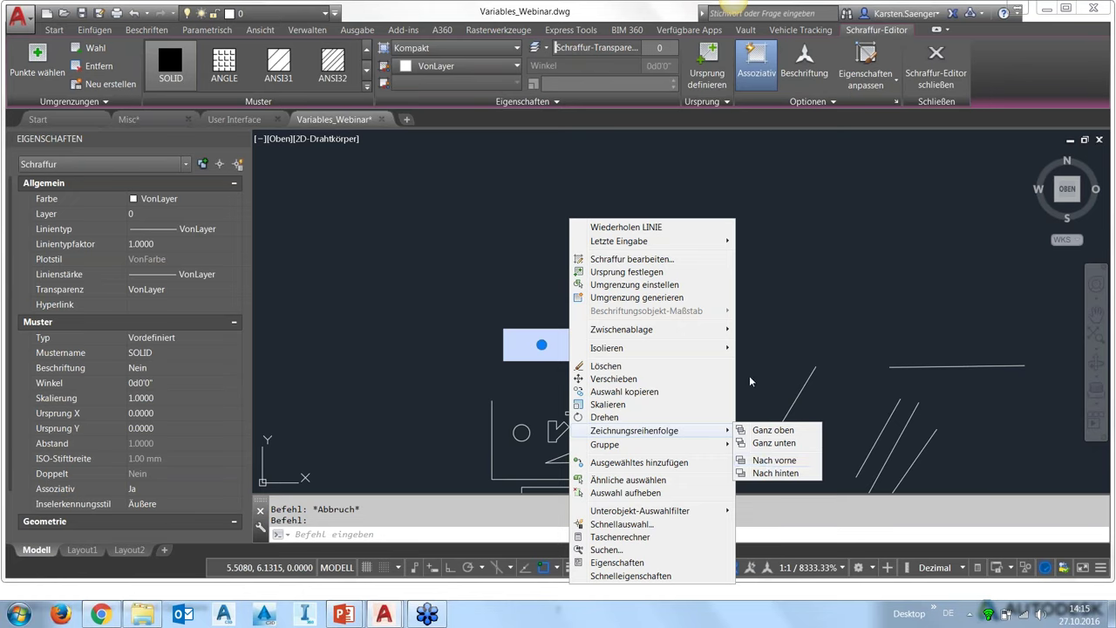
click(766, 317)
key(Escape)
click(625, 395)
key(Escape)
key(Escape)
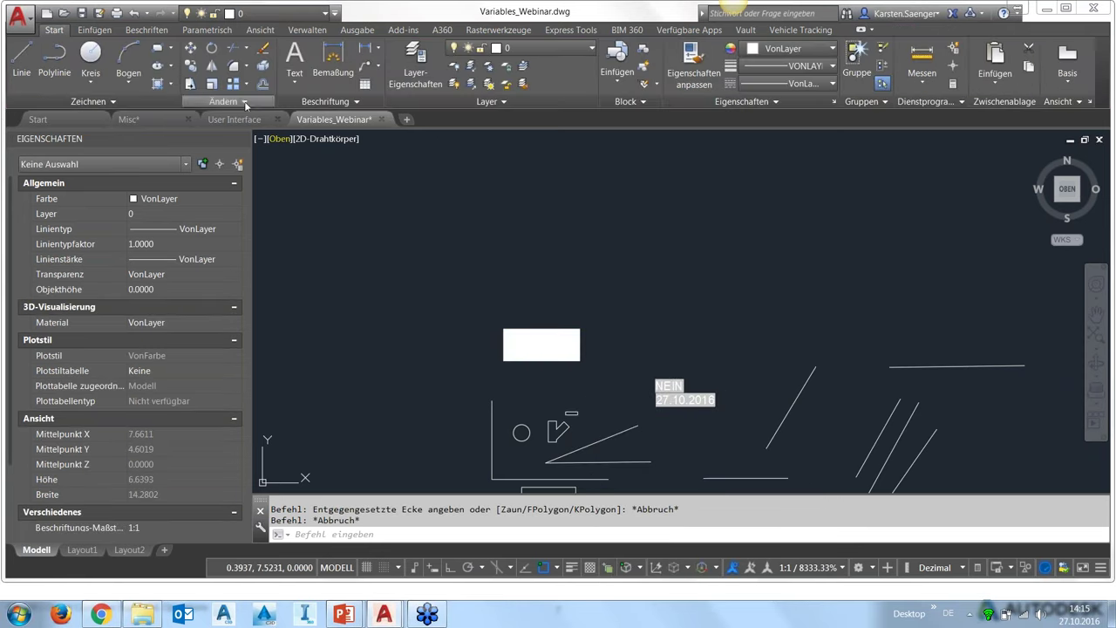
- Send all hatches behind other objects with Schraffuren nach hinten (HATCHTOBACK)
click(246, 103)
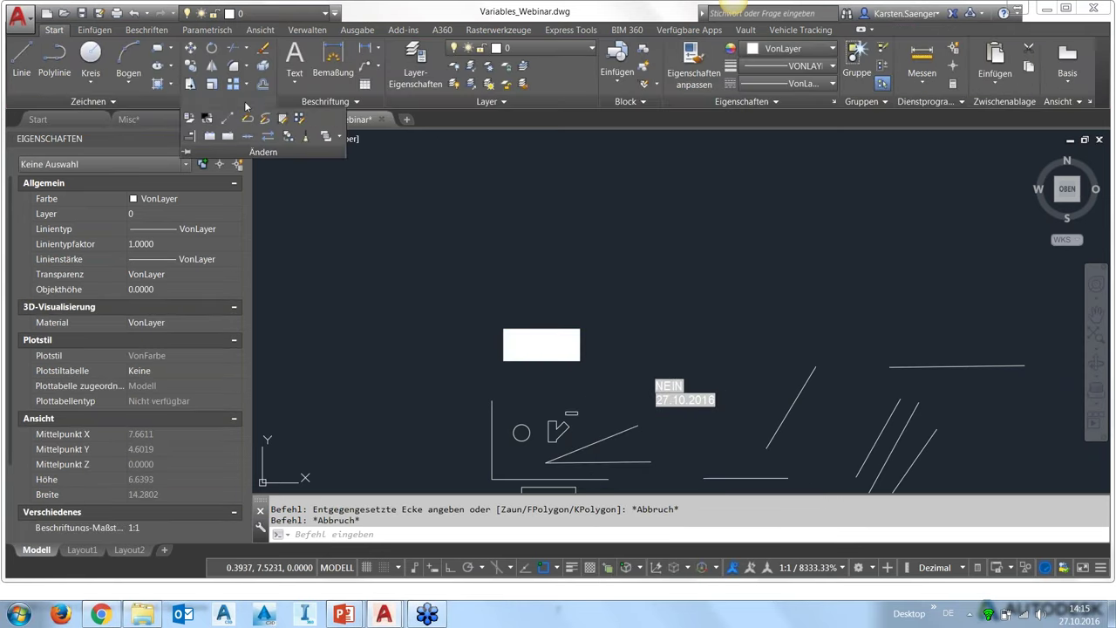
click(340, 138)
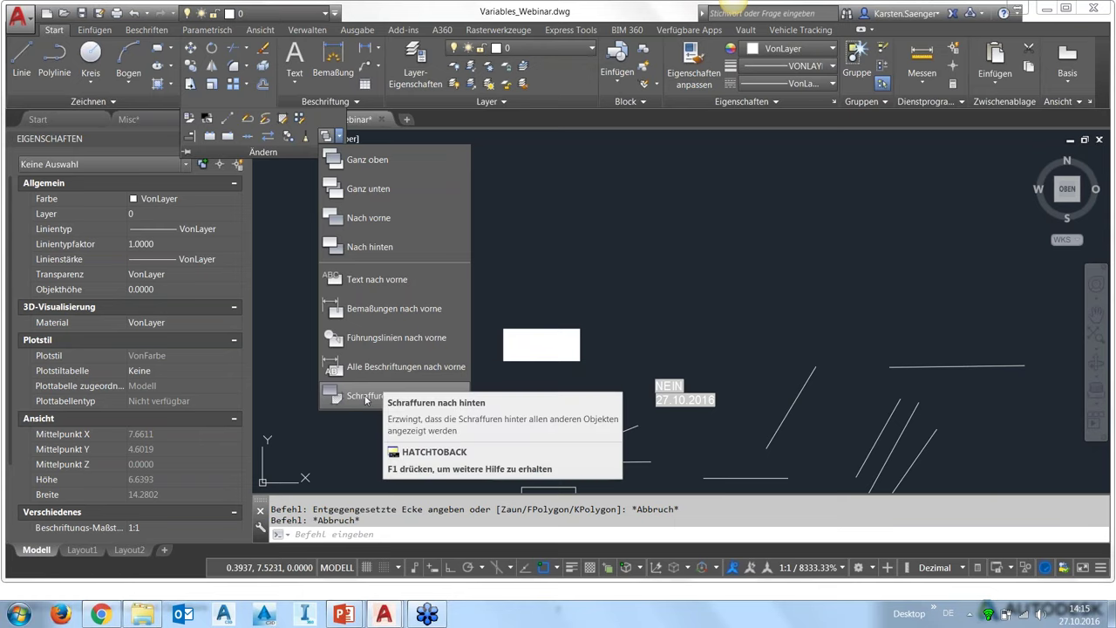
click(366, 399)
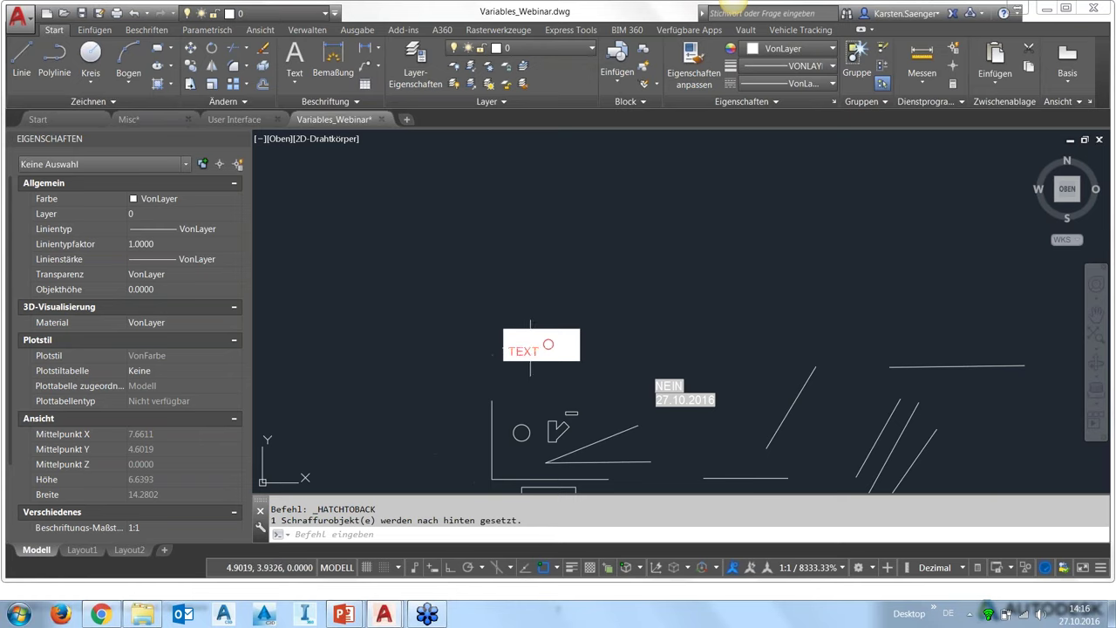
- Reopen the draw-order options without choosing anything, then pan the drawing up and right
click(262, 101)
click(339, 136)
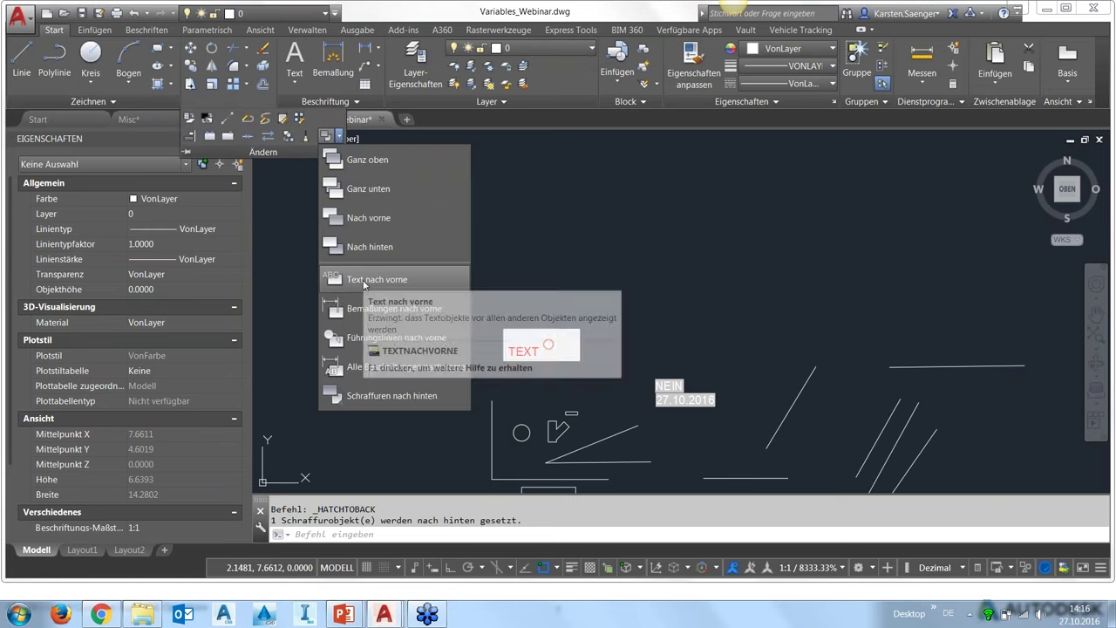
click(254, 339)
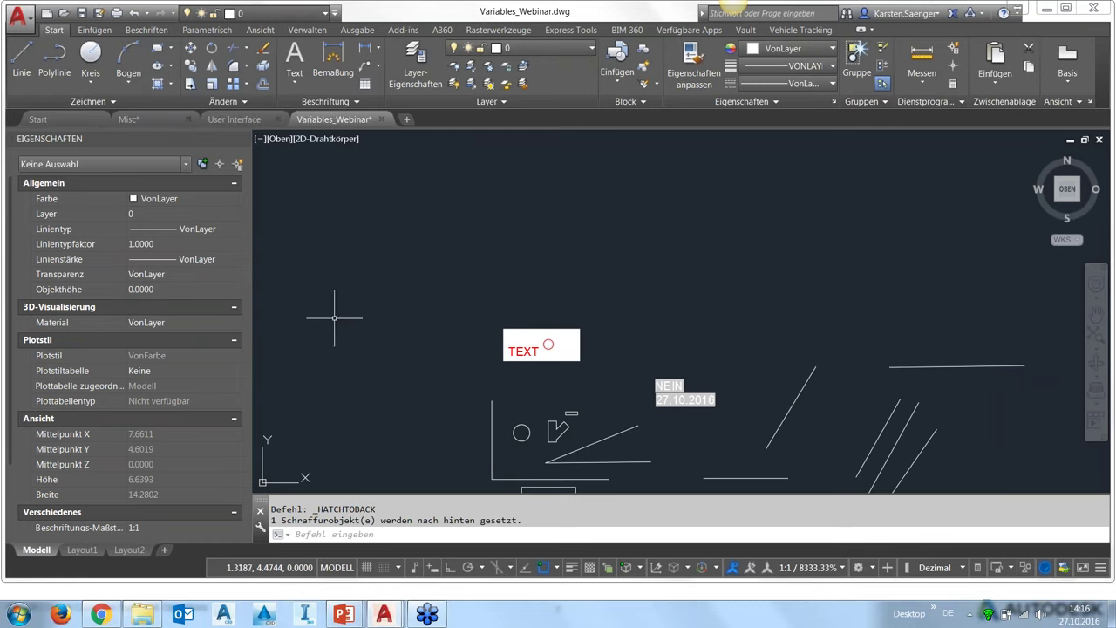
middle_drag(391, 283, 413, 219)
click(398, 532)
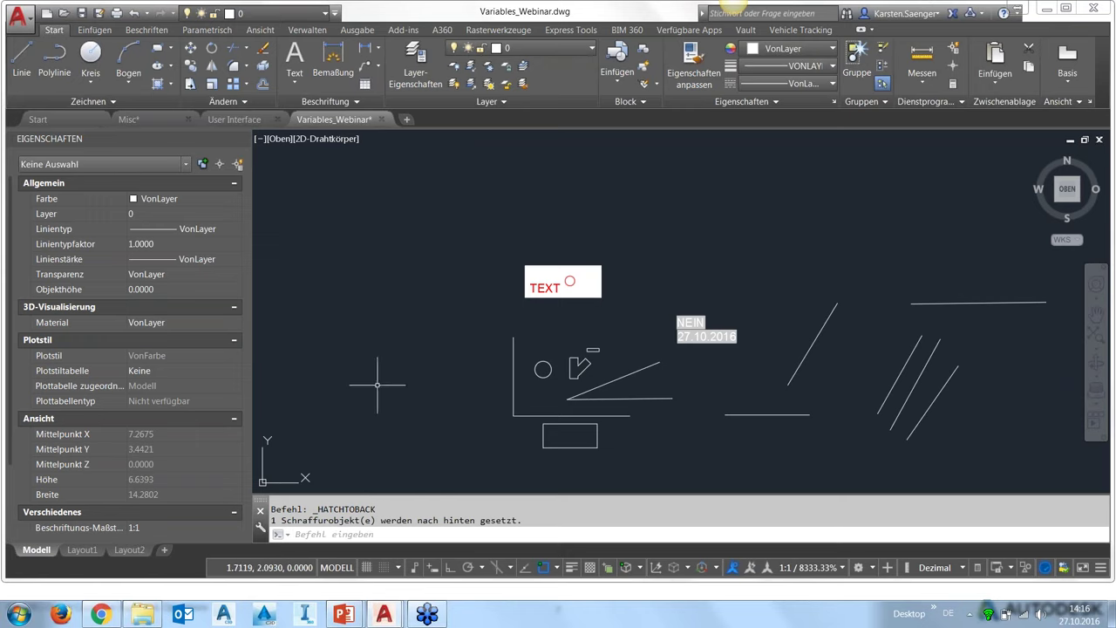
- Browse the 'text' autocomplete suggestions to DTEXT, cancel it, and open Optionen from the wrench menu
click(359, 538)
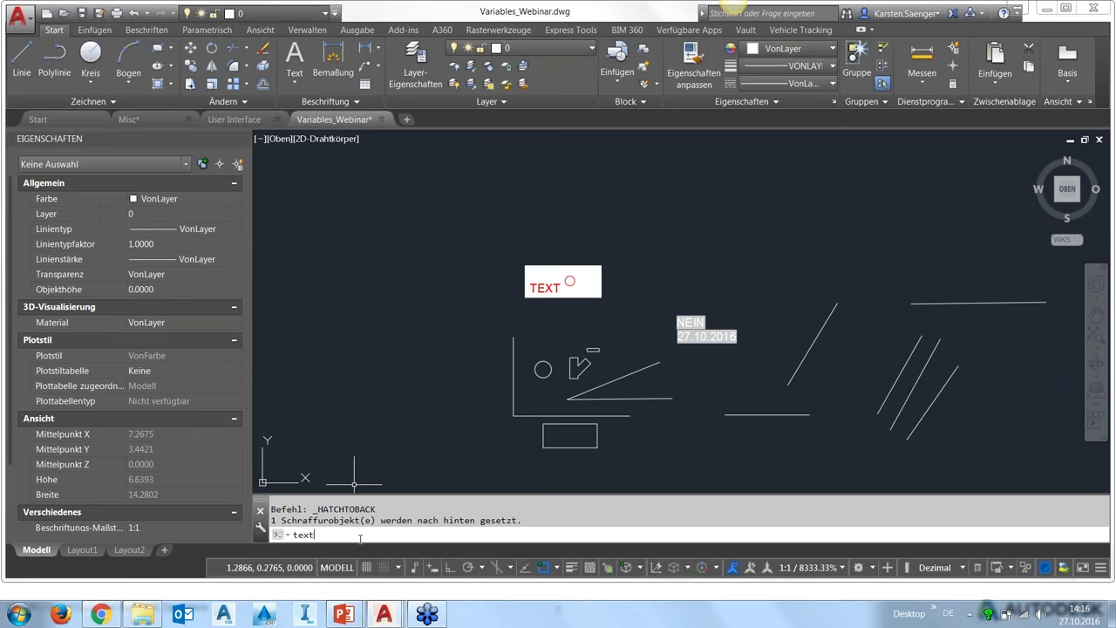
key(Down)
key(Down)
key(Down)
key(Down)
key(Down)
key(Down)
key(Down)
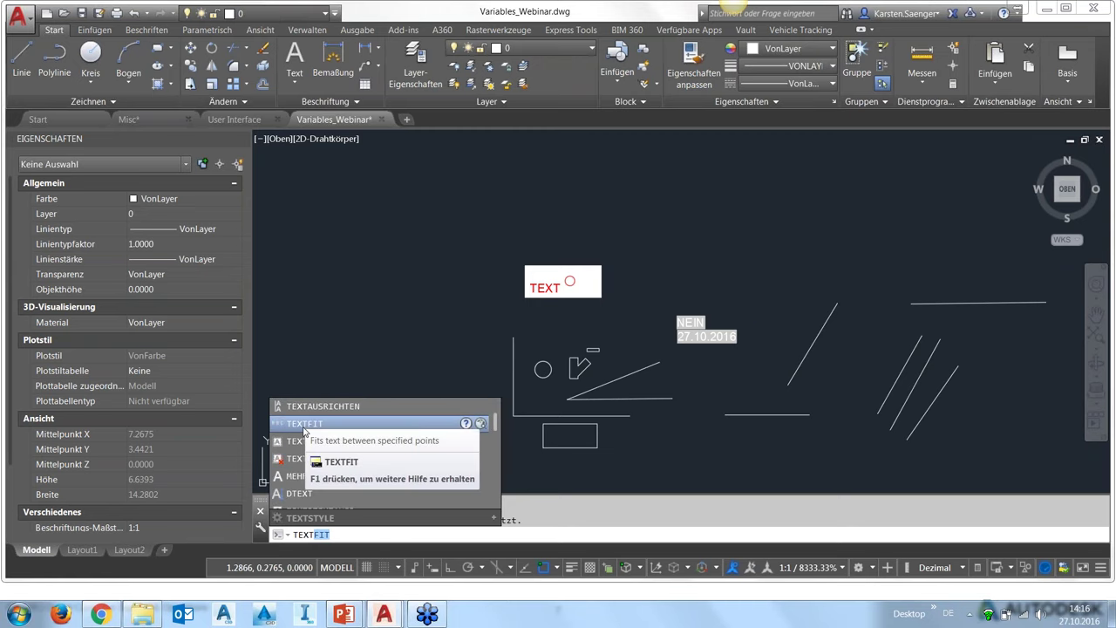
key(Down)
key(Down)
key(Down)
key(Down)
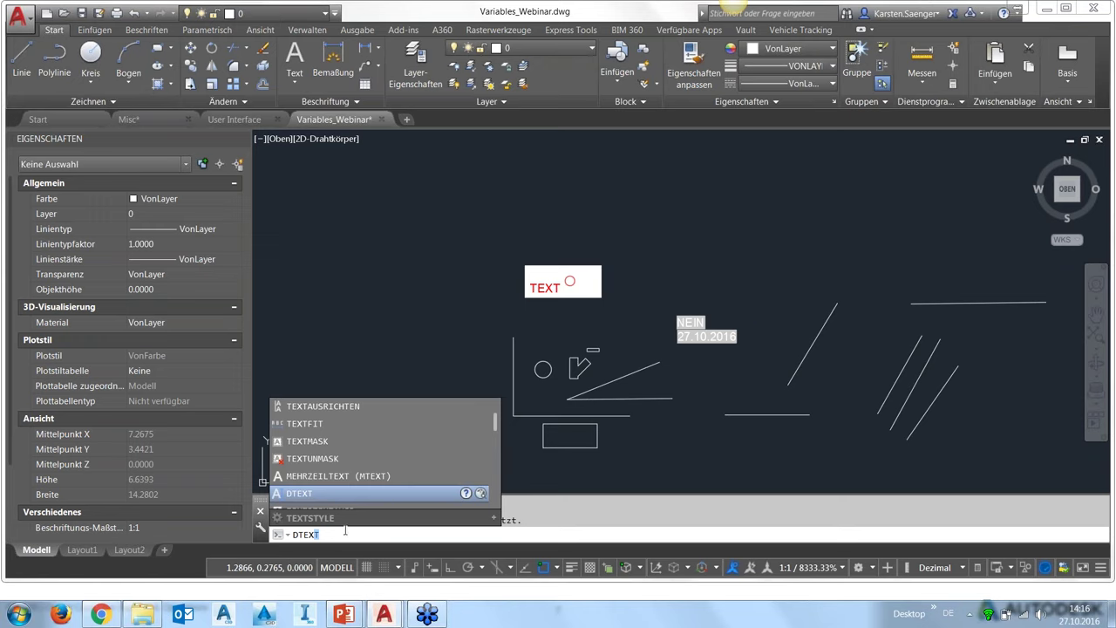
click(271, 533)
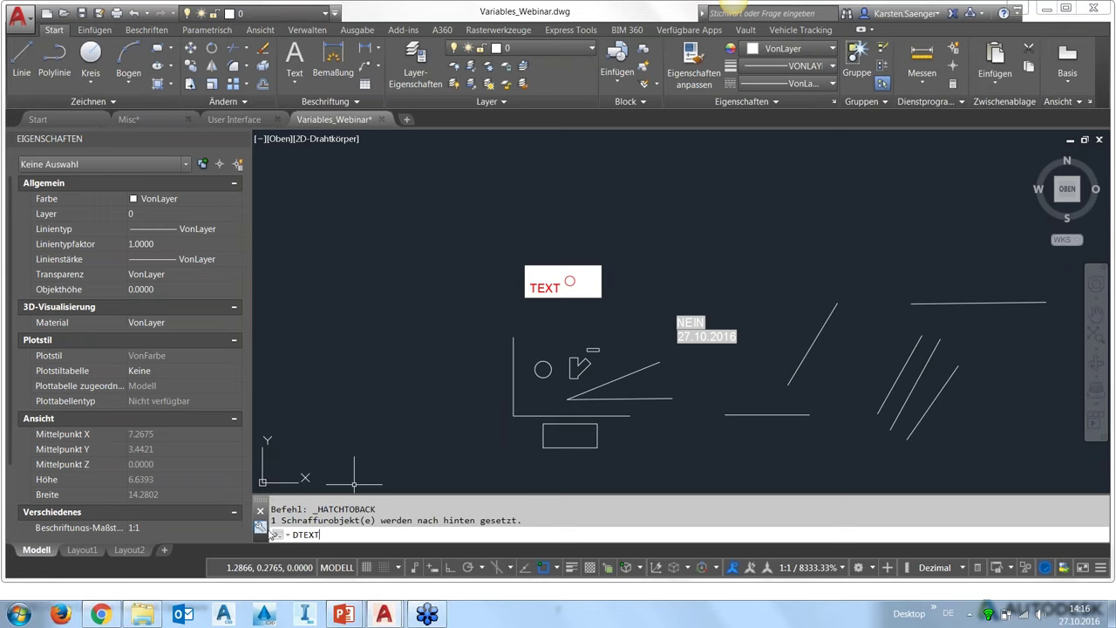
click(262, 532)
click(305, 510)
key(Escape)
key(Escape)
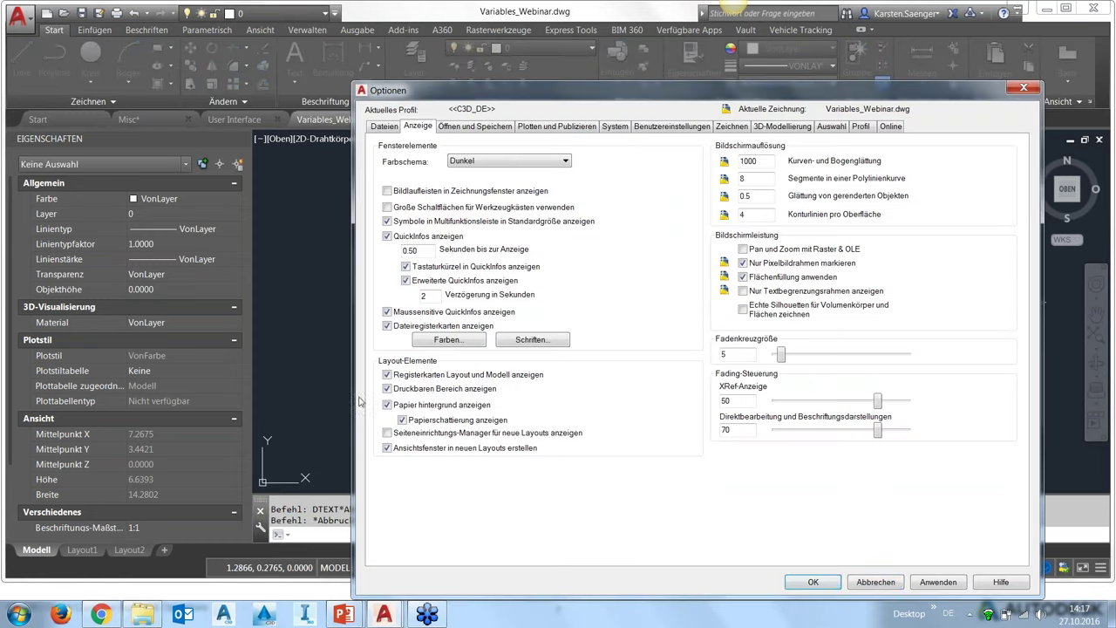
- Close Optionen with OK, then review Eingabesuchoptionen (AutoComplete, AutoCorrect, 300 ms delay) and close it
click(876, 582)
click(262, 531)
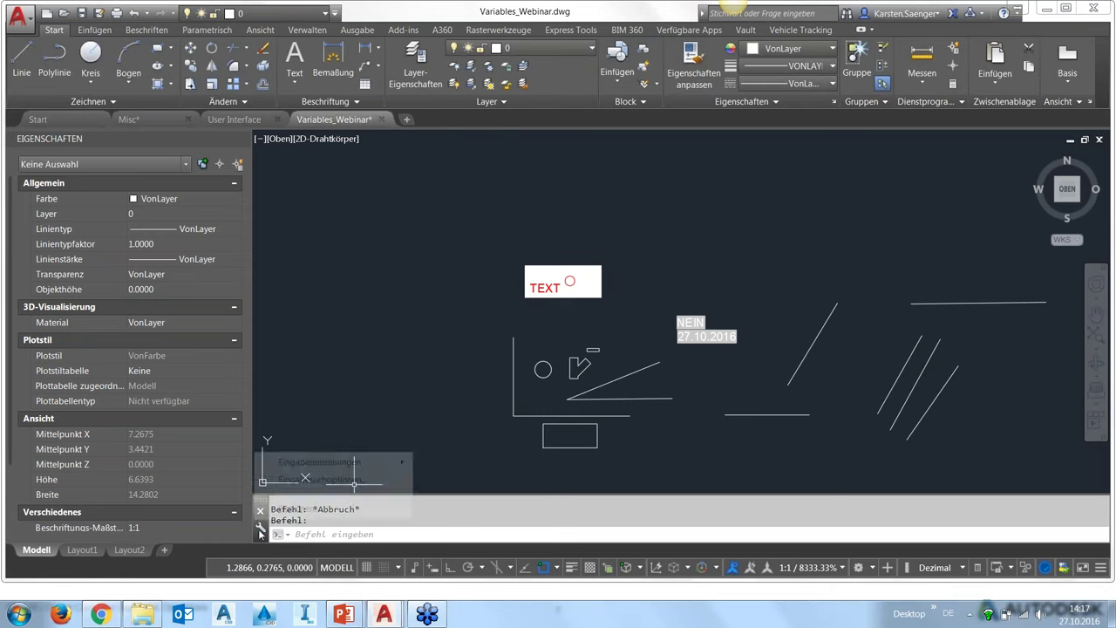
click(327, 482)
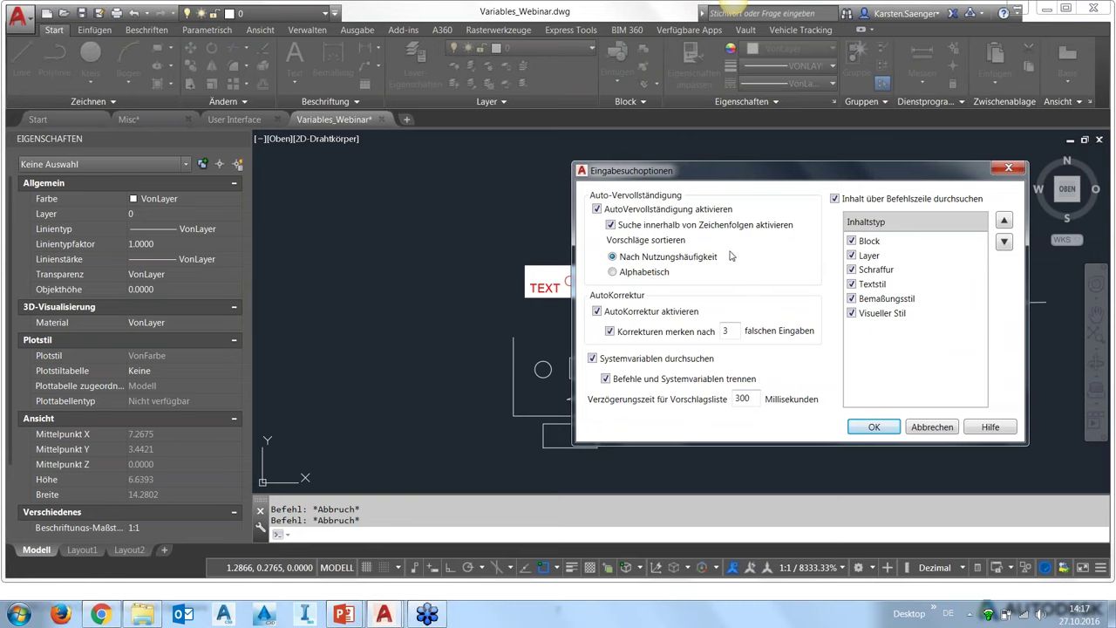
drag(704, 176, 698, 157)
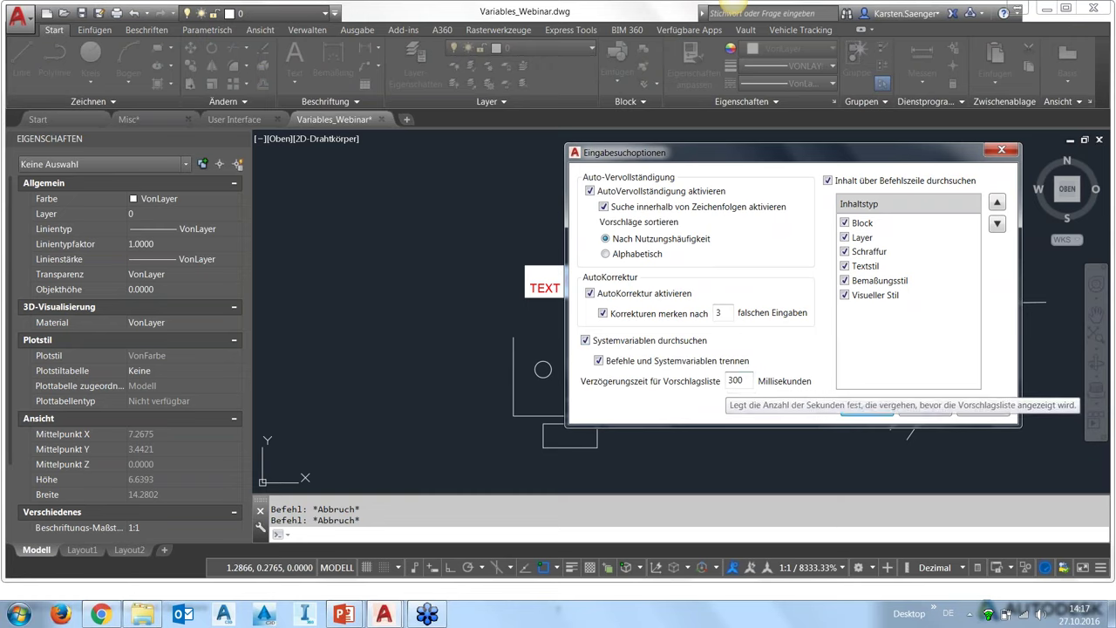
click(848, 410)
click(365, 534)
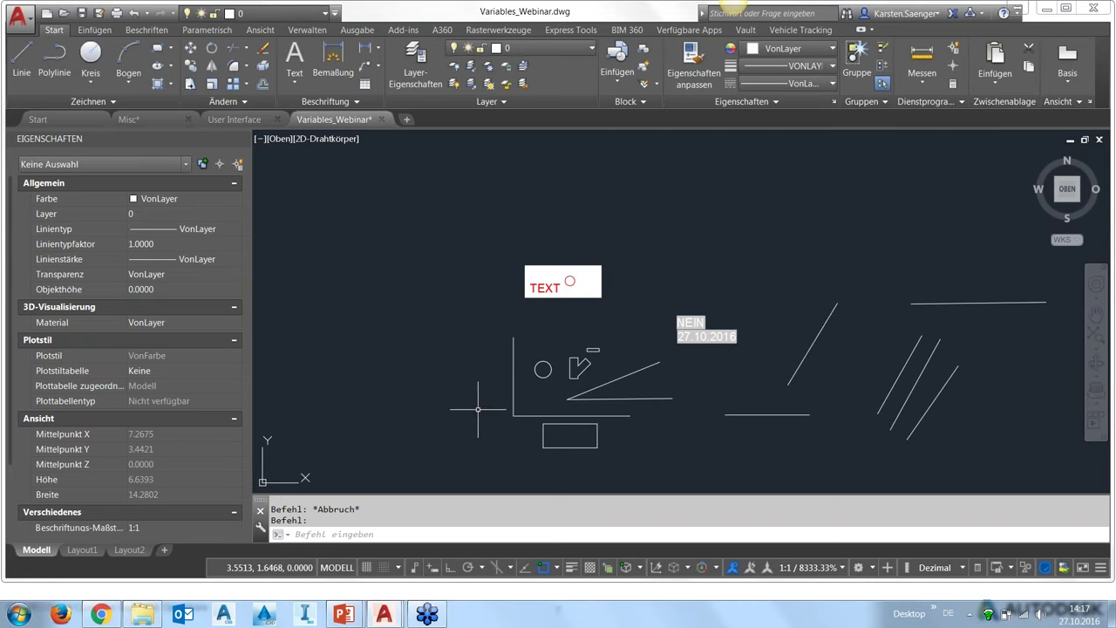
click(408, 536)
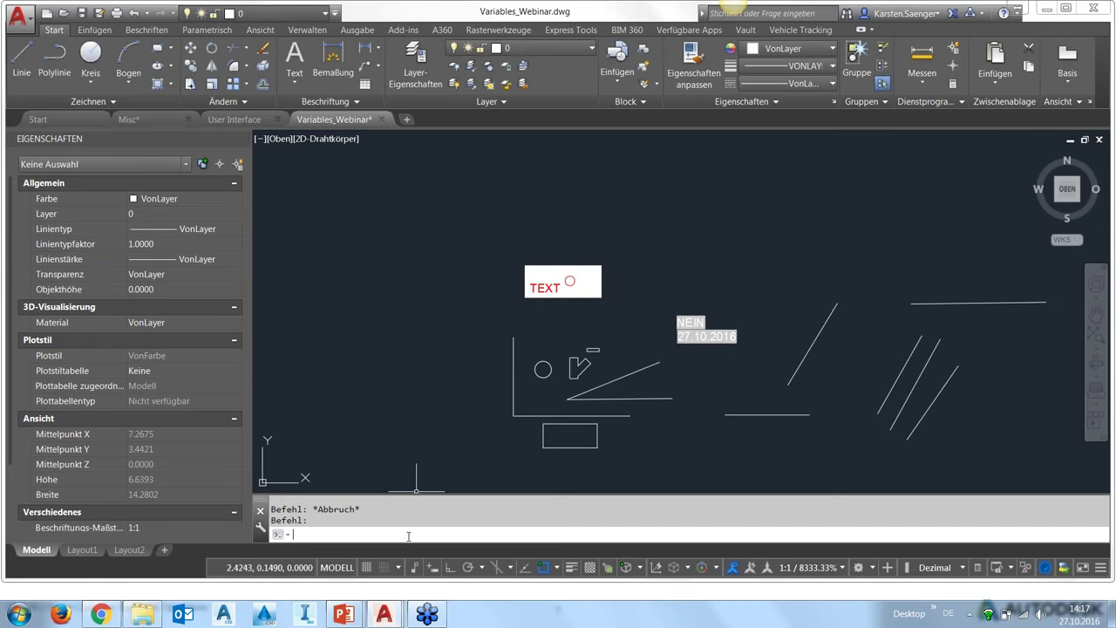
text(L)
key(Return)
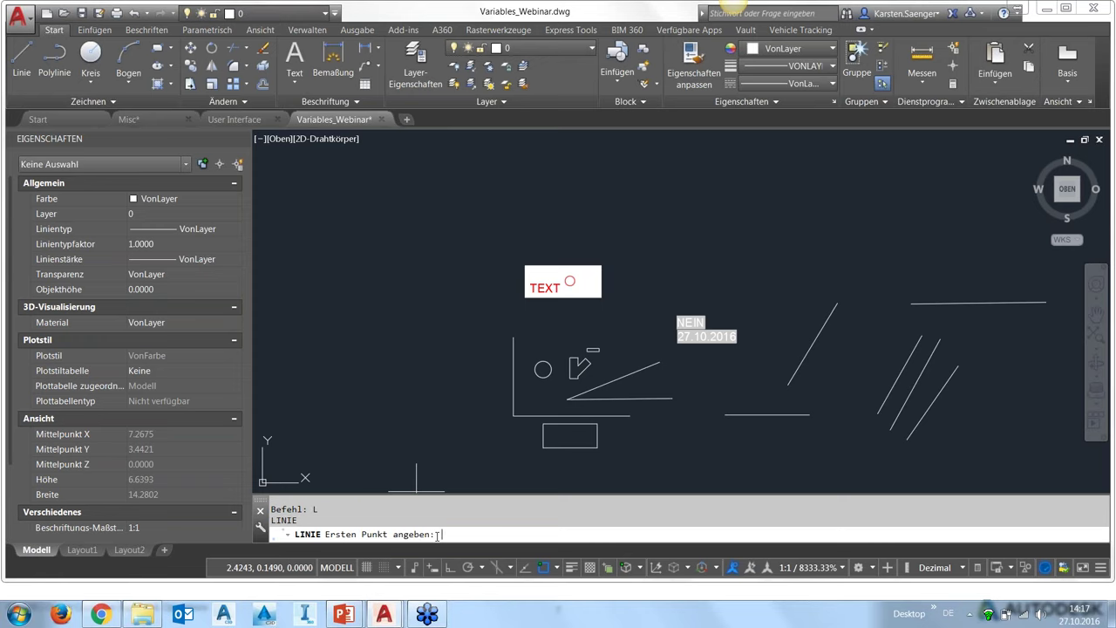
key(Escape)
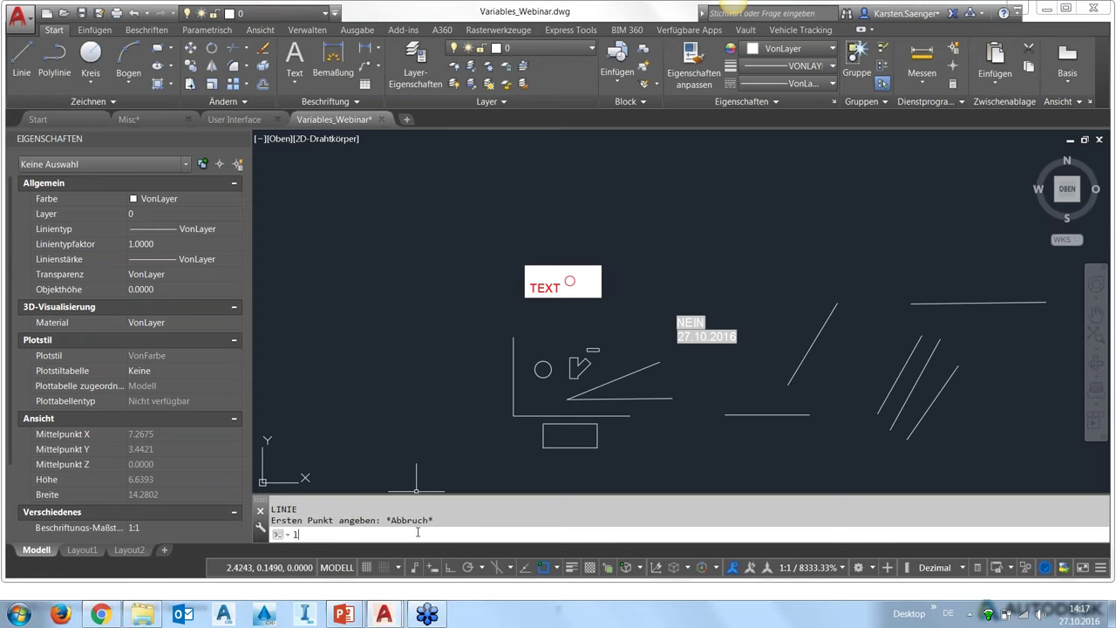
text(L)
key(Return)
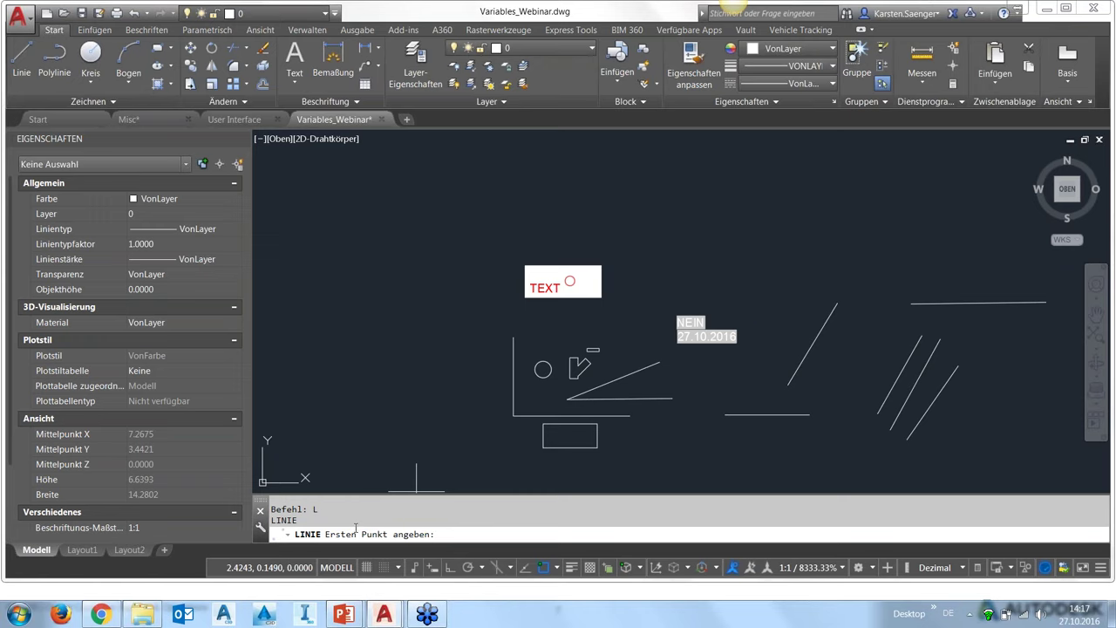
key(Escape)
text(L)
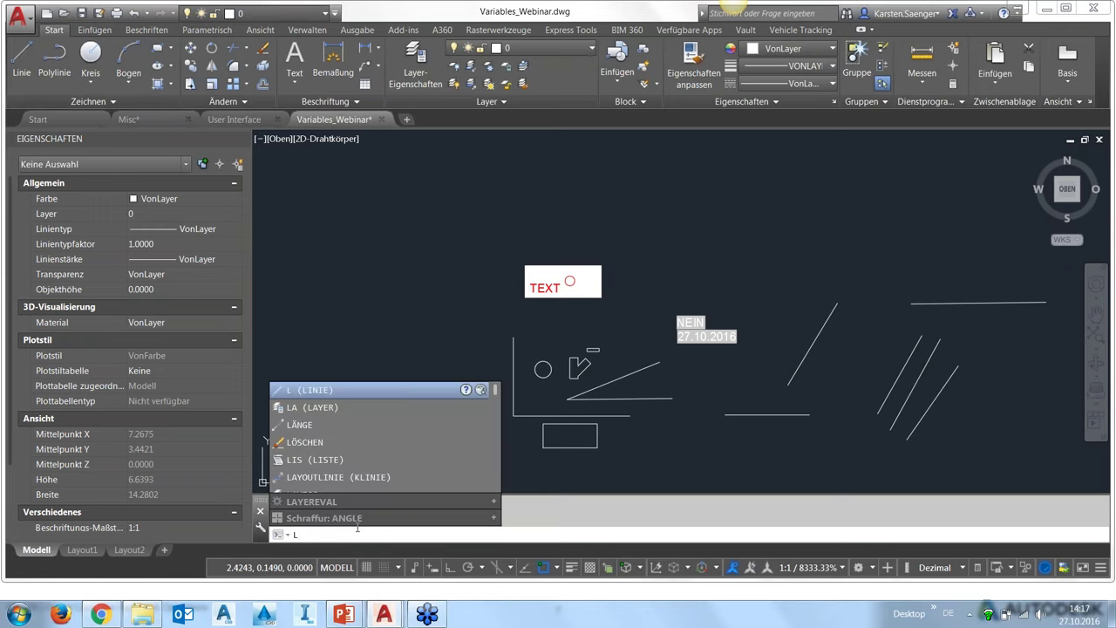
key(Down)
key(Down)
key(Down)
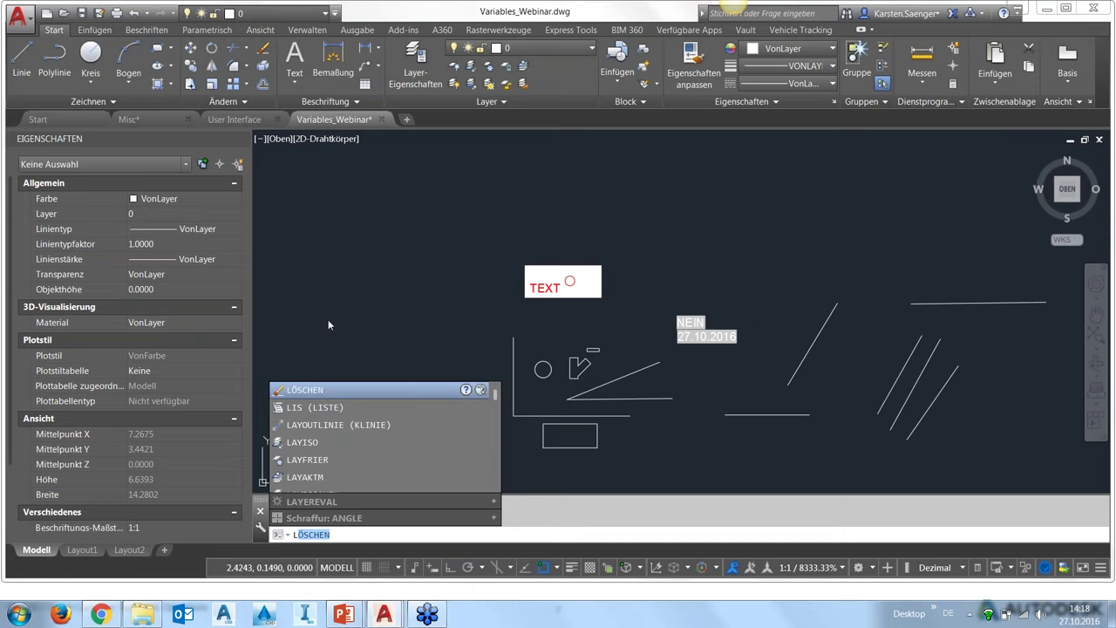
key(Escape)
key(Escape)
key(Escape)
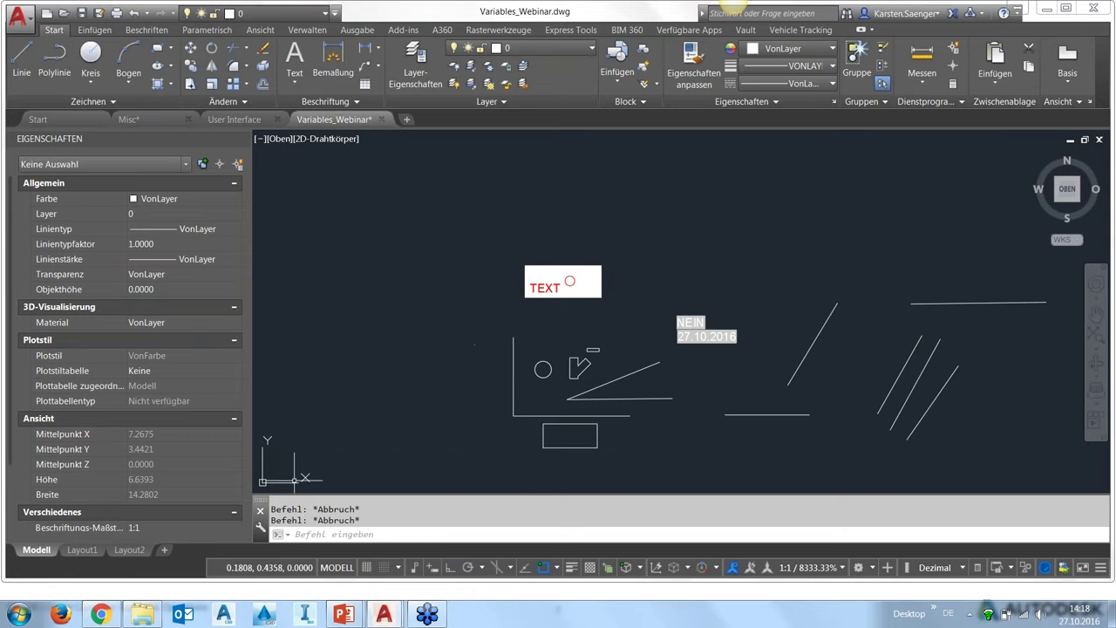
- Review the Eingabesuchoptionen dialog and close it without changes
click(260, 528)
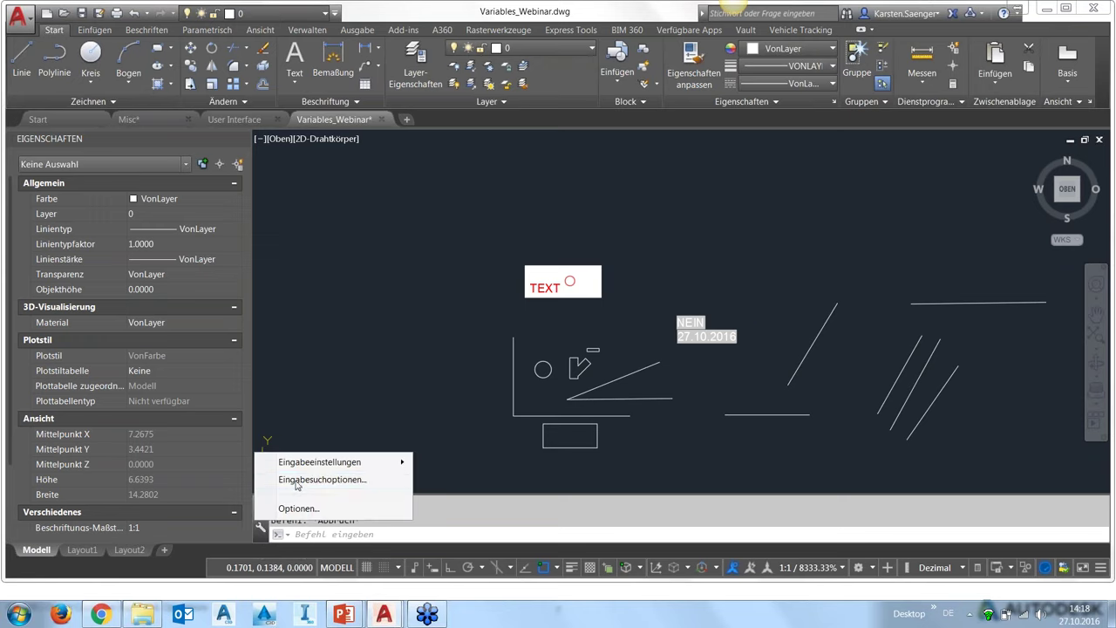
click(301, 480)
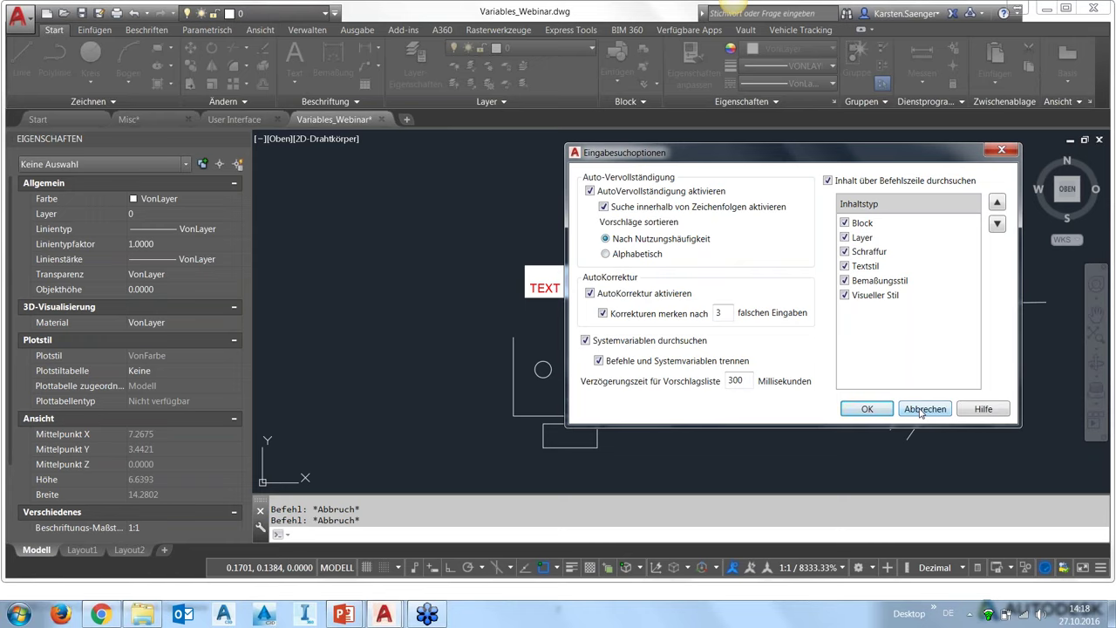
click(920, 410)
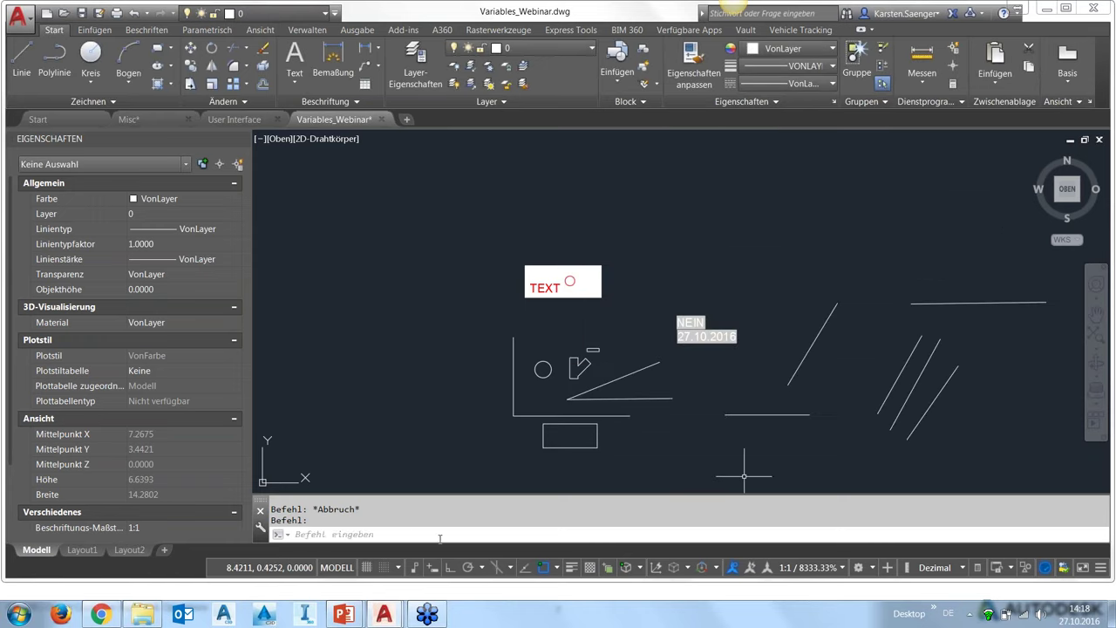
- Cancel the half-typed command and switch to the Layout1 paper-space sheet
text(1)
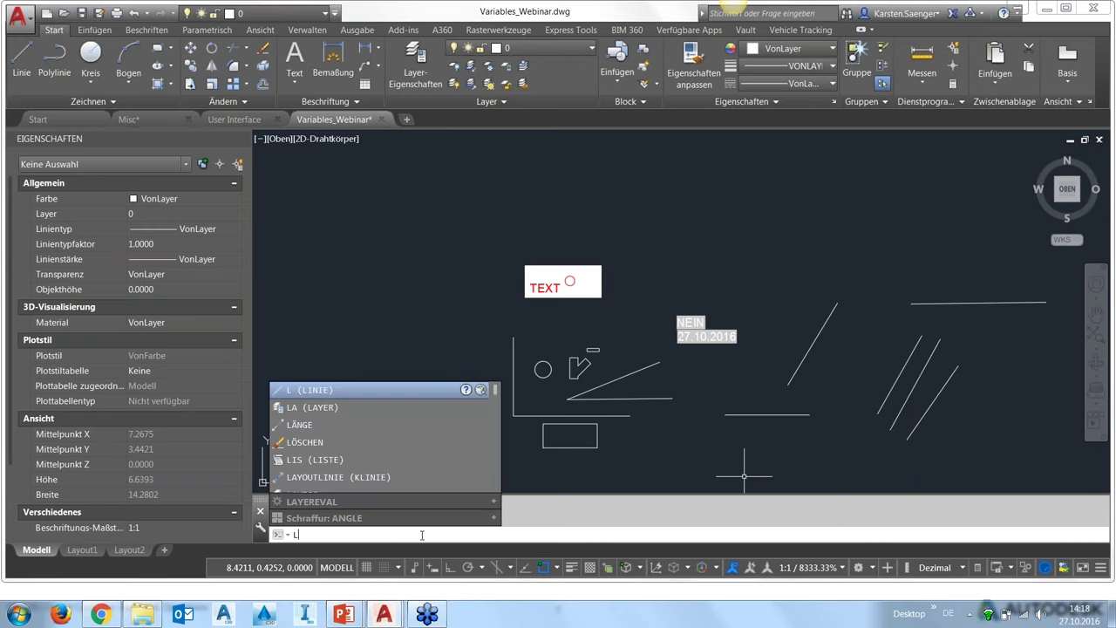
key(Escape)
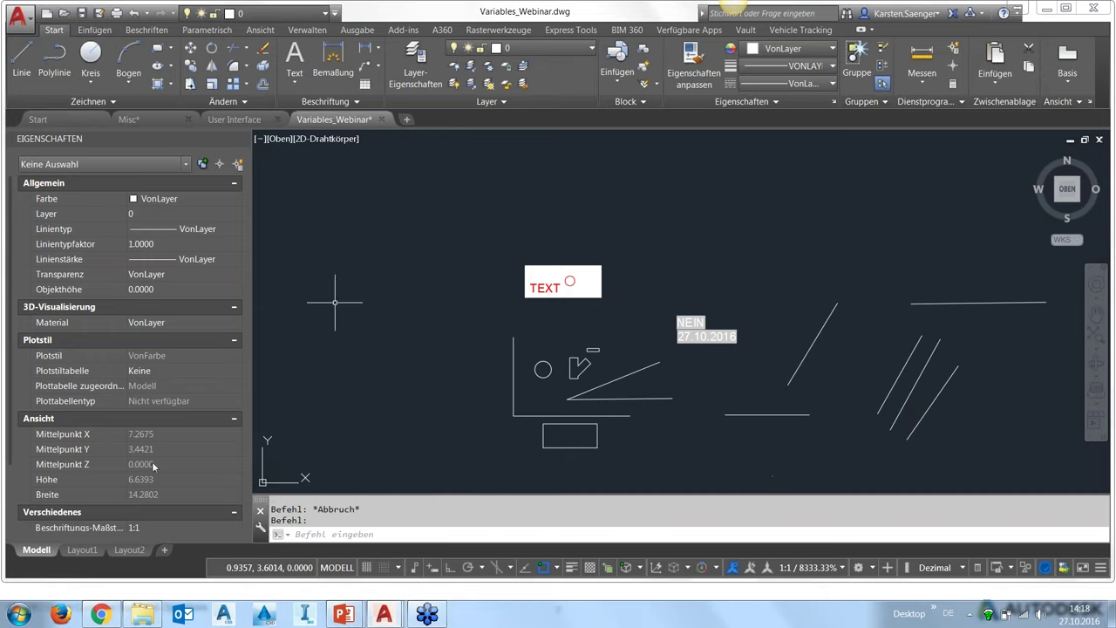
mouse_move(82, 549)
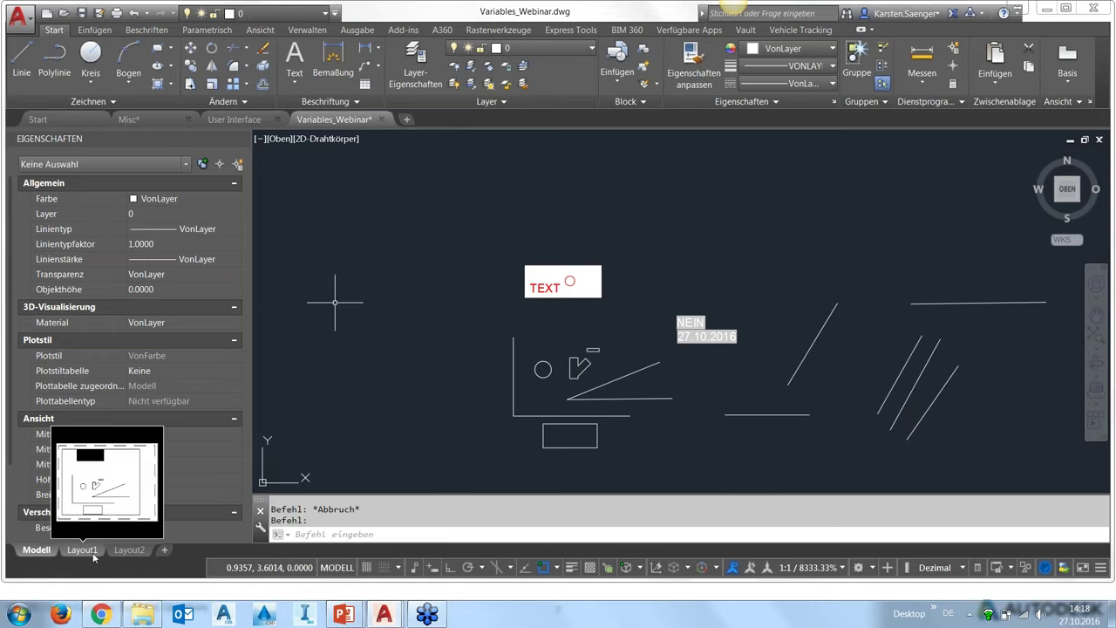
click(93, 553)
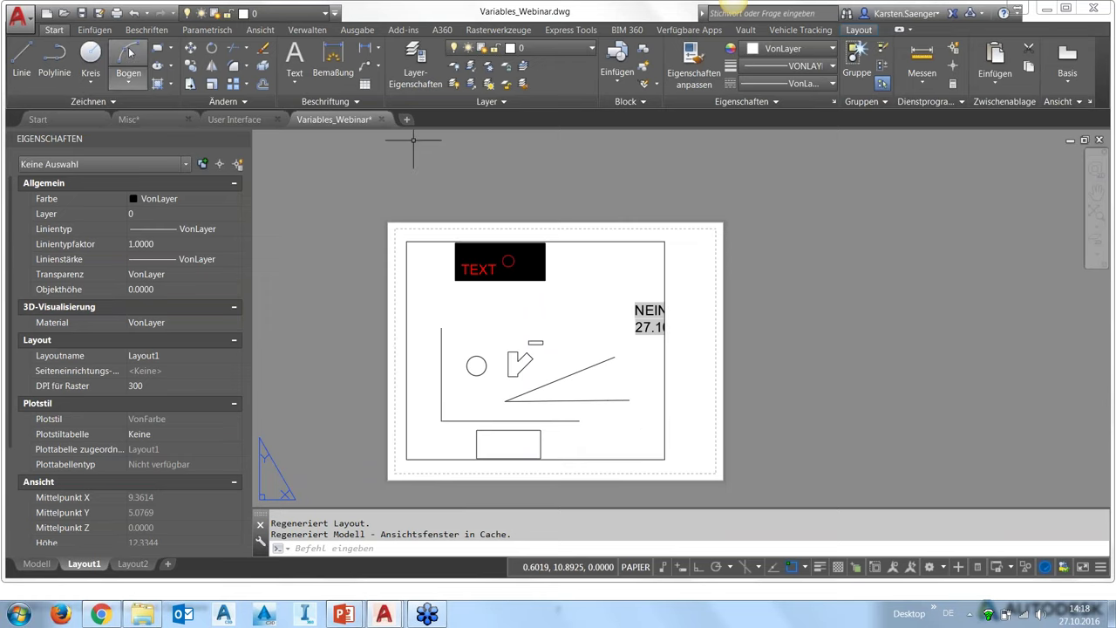
- Draw a small circle on Layout1 just right of the viewport frame
click(90, 52)
click(683, 397)
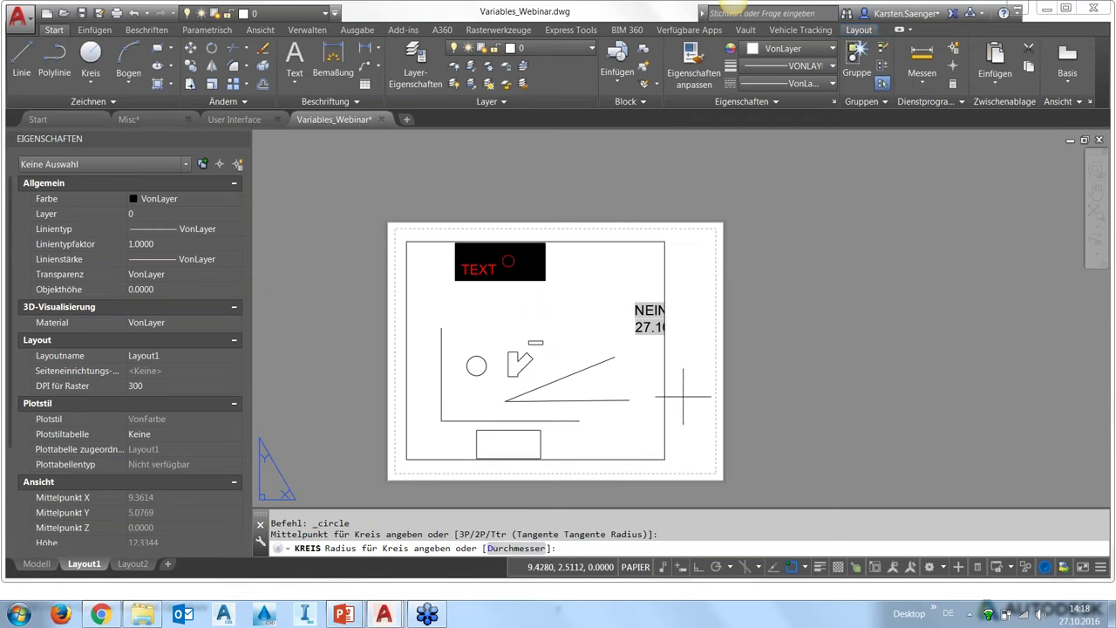
click(693, 403)
key(Return)
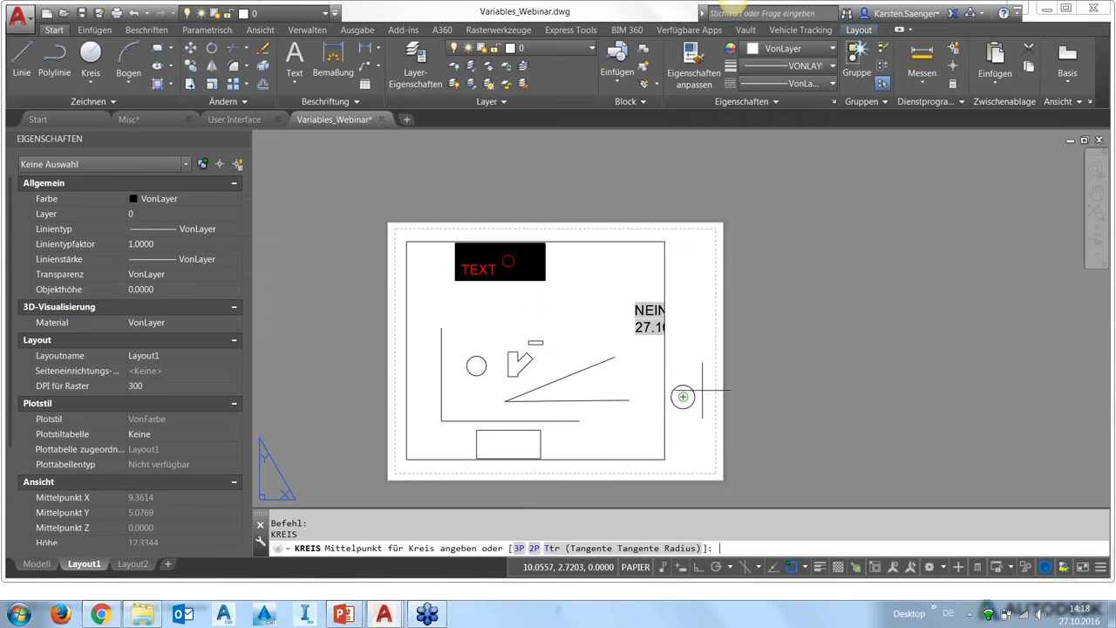
- Draw a short diagonal line rising up and right from the circle
click(22, 52)
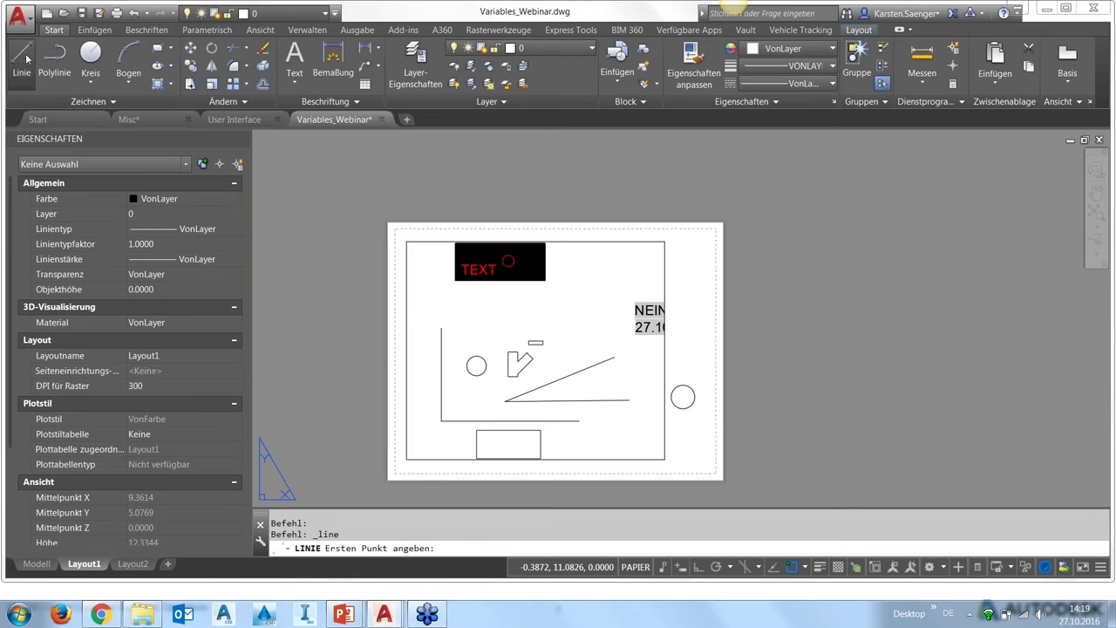
click(688, 387)
click(698, 370)
key(Return)
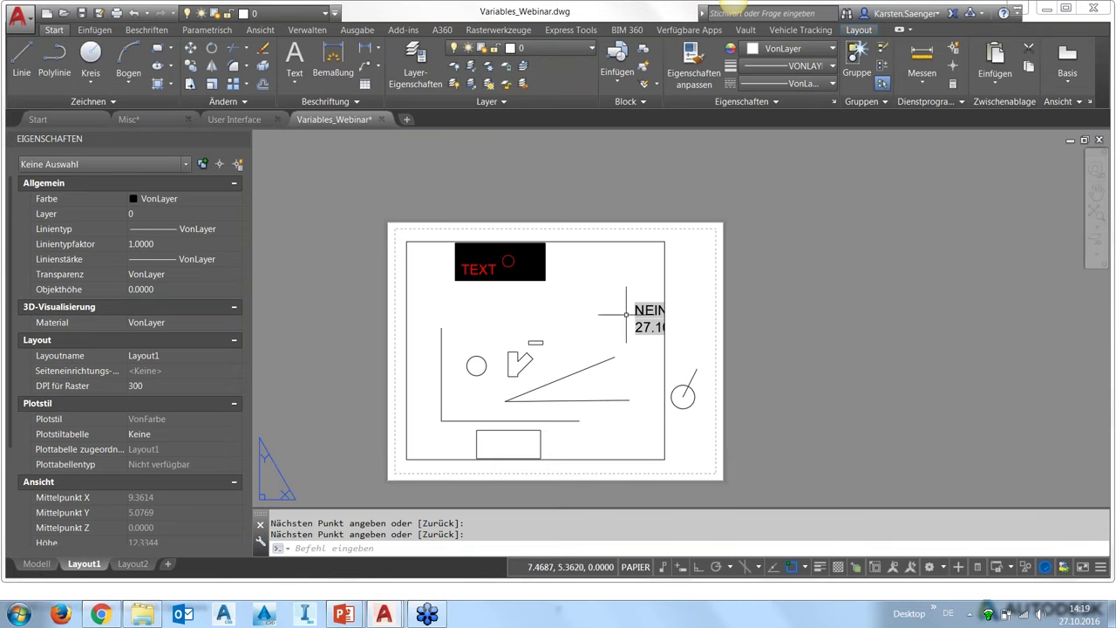
click(244, 103)
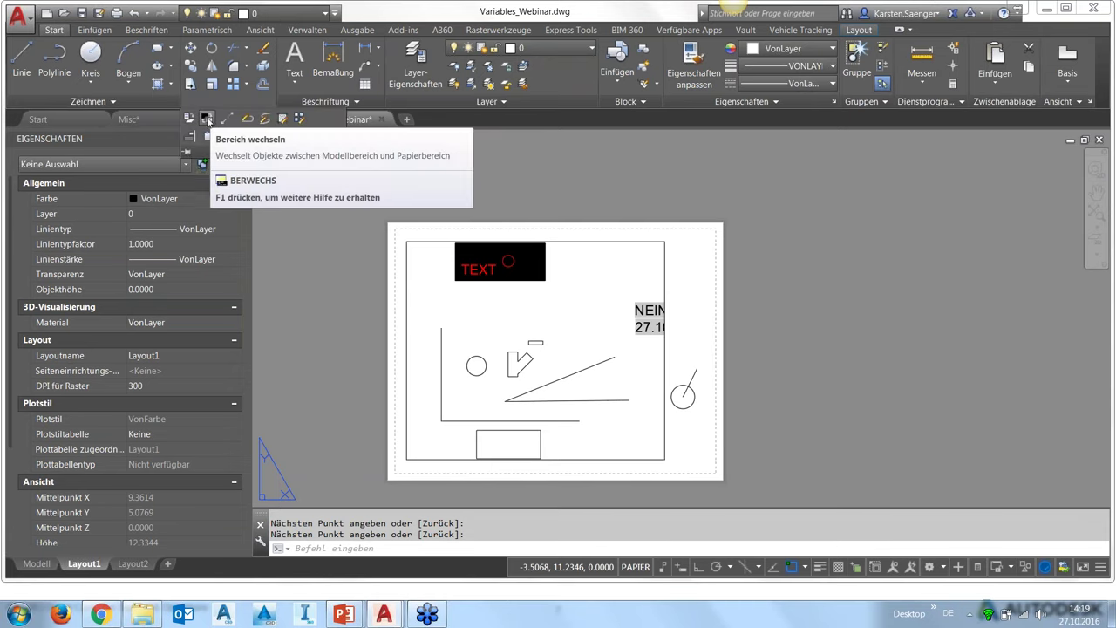
- Move the circle and line into model space with CHSPACE (factor 0.4722) and switch to Modell
click(207, 118)
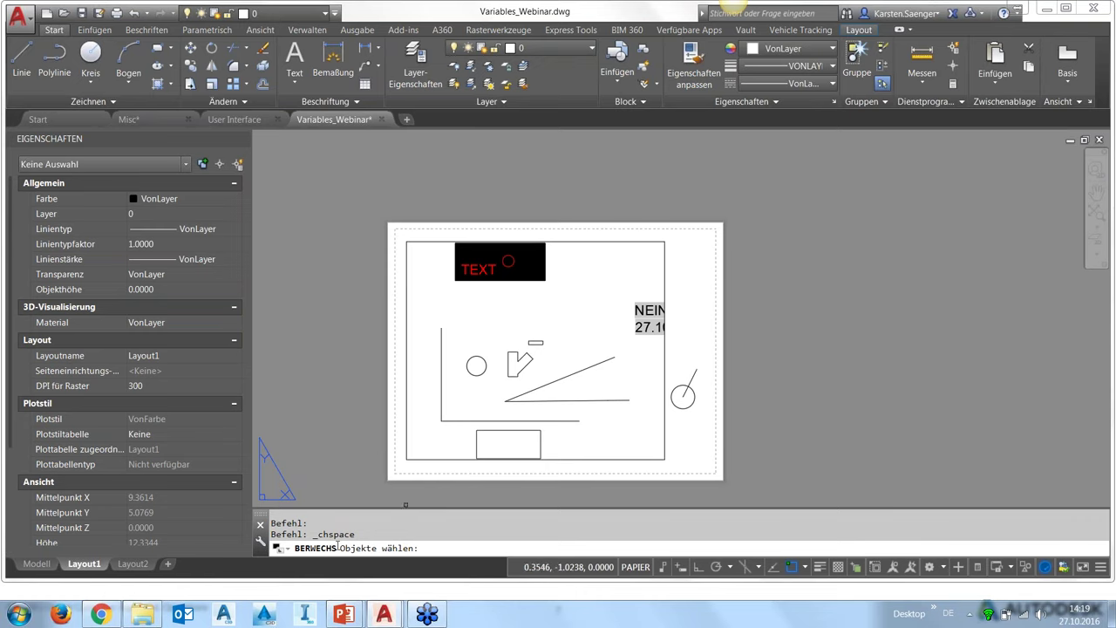
mouse_move(709, 344)
mouse_down()
mouse_move(704, 401)
mouse_move(689, 336)
mouse_up()
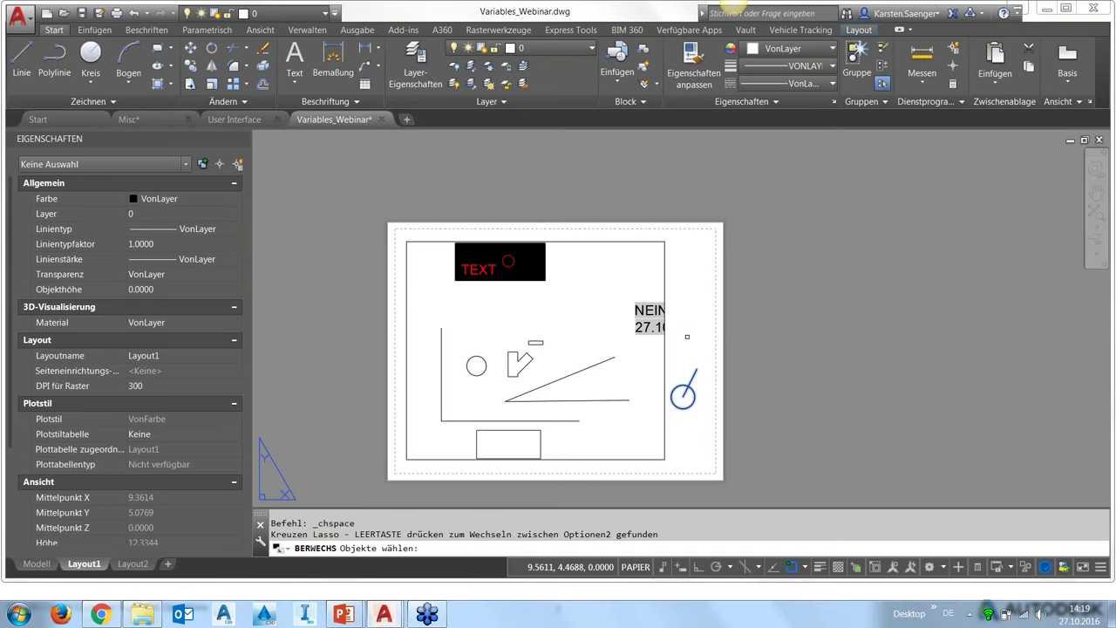
key(Return)
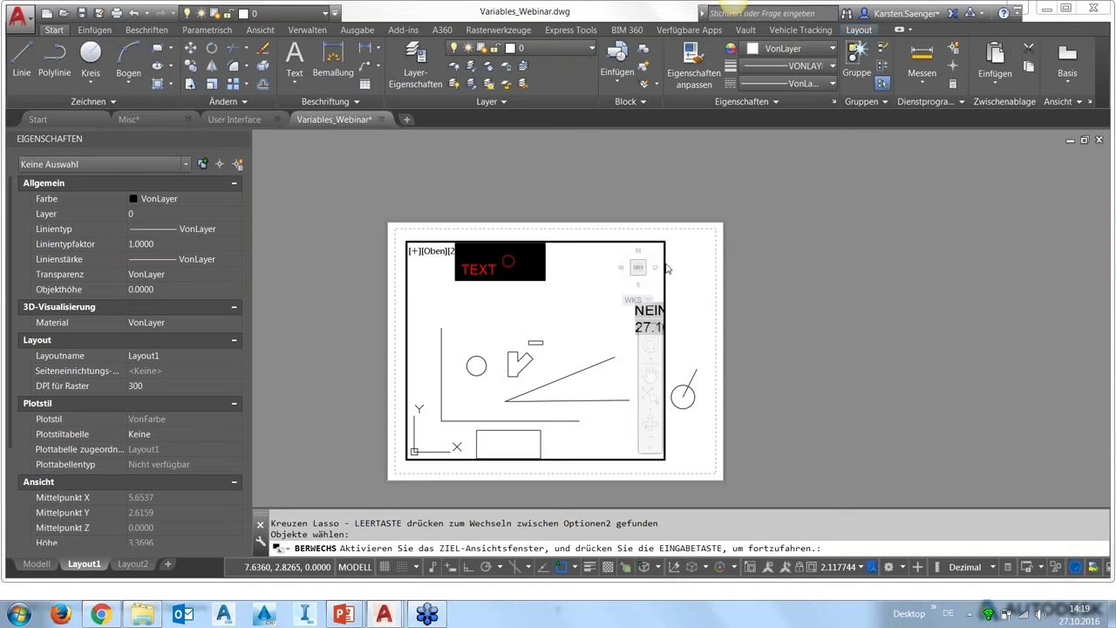
key(Return)
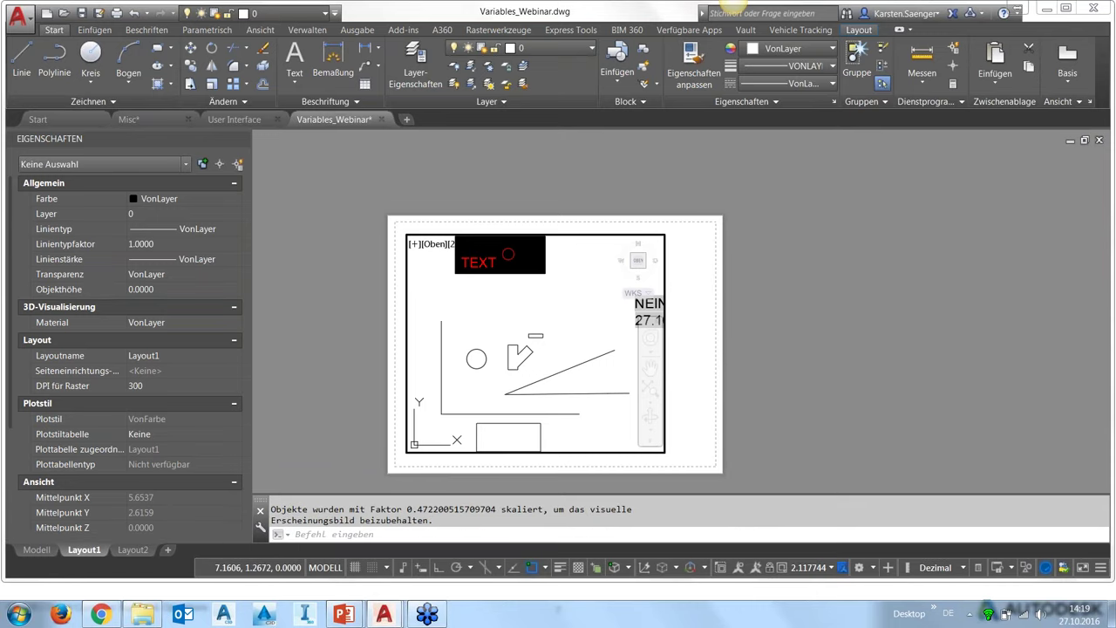
click(36, 550)
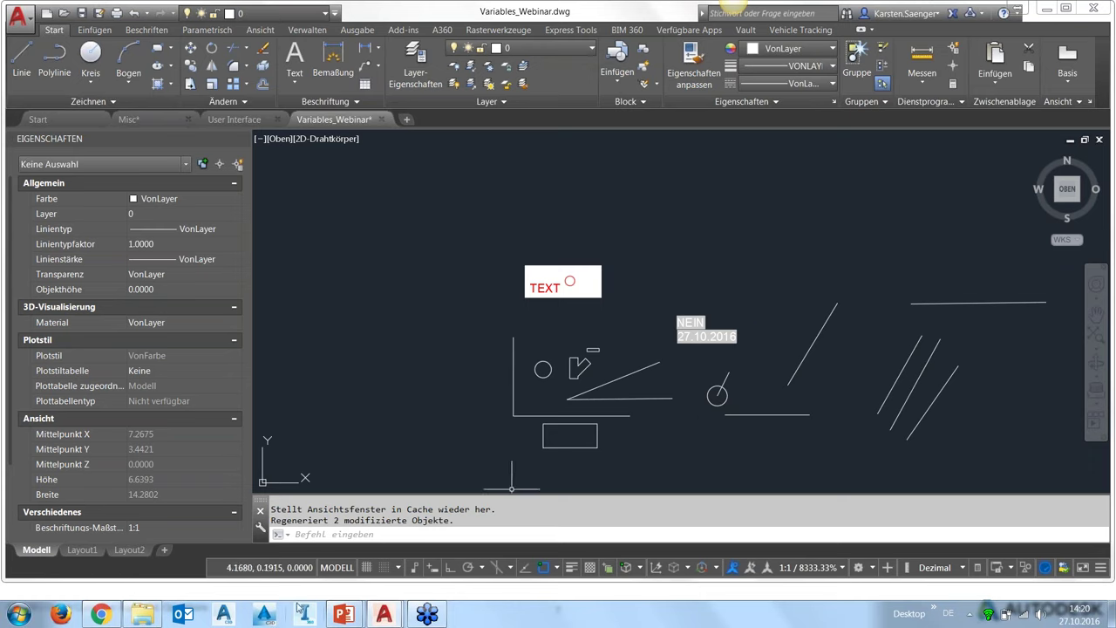
click(347, 535)
text(_Text)
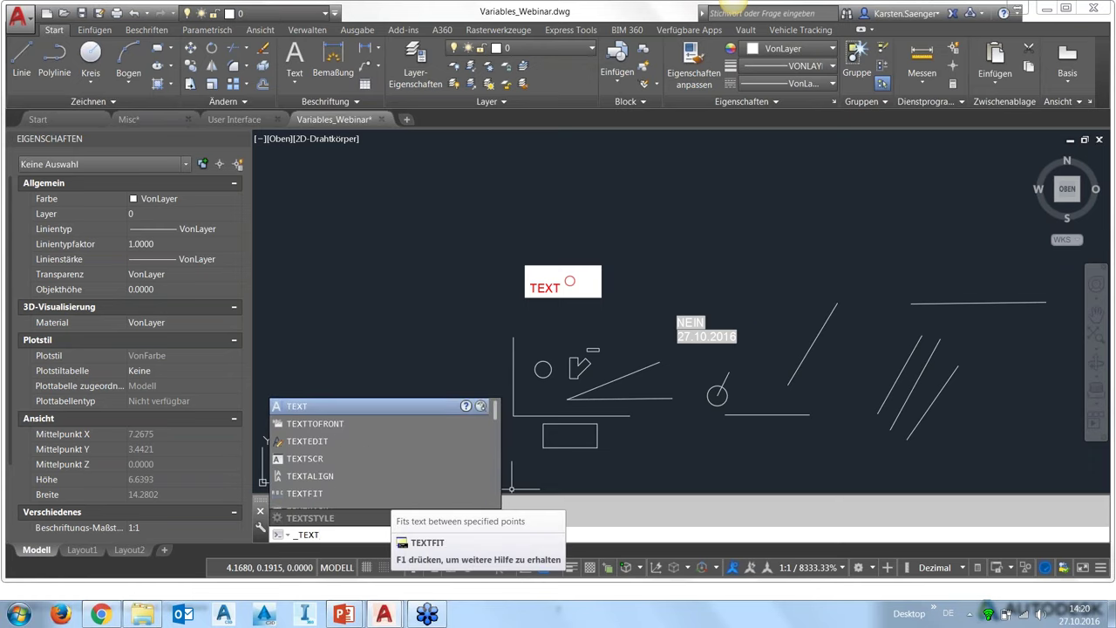
key(Down)
key(Down)
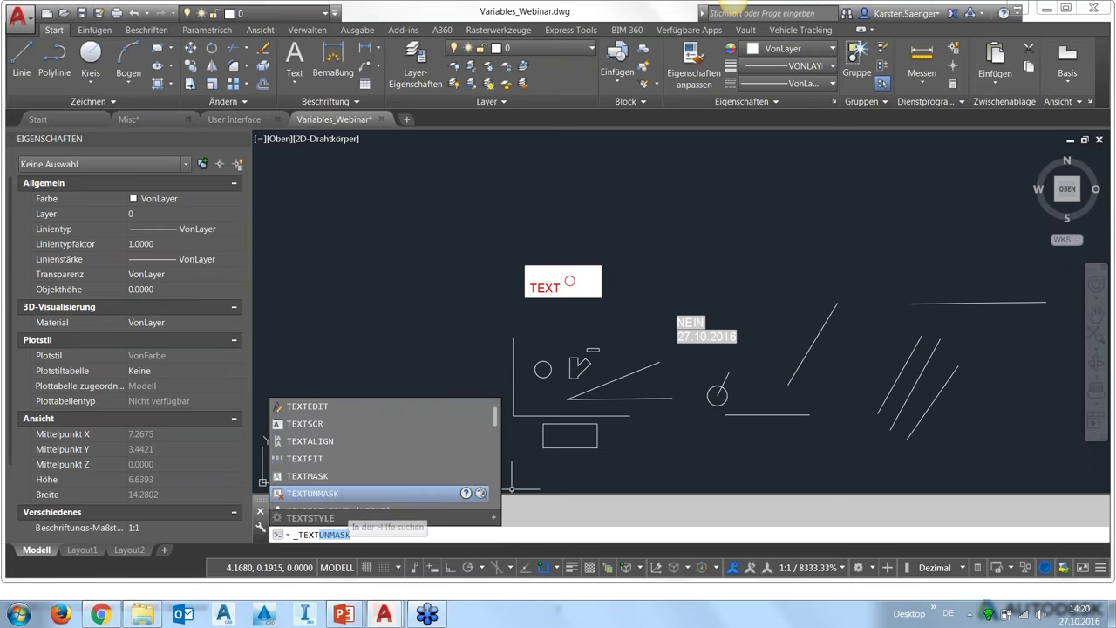
key(Down)
key(Down)
key(Down)
key(Down)
key(Down)
key(Down)
key(Down)
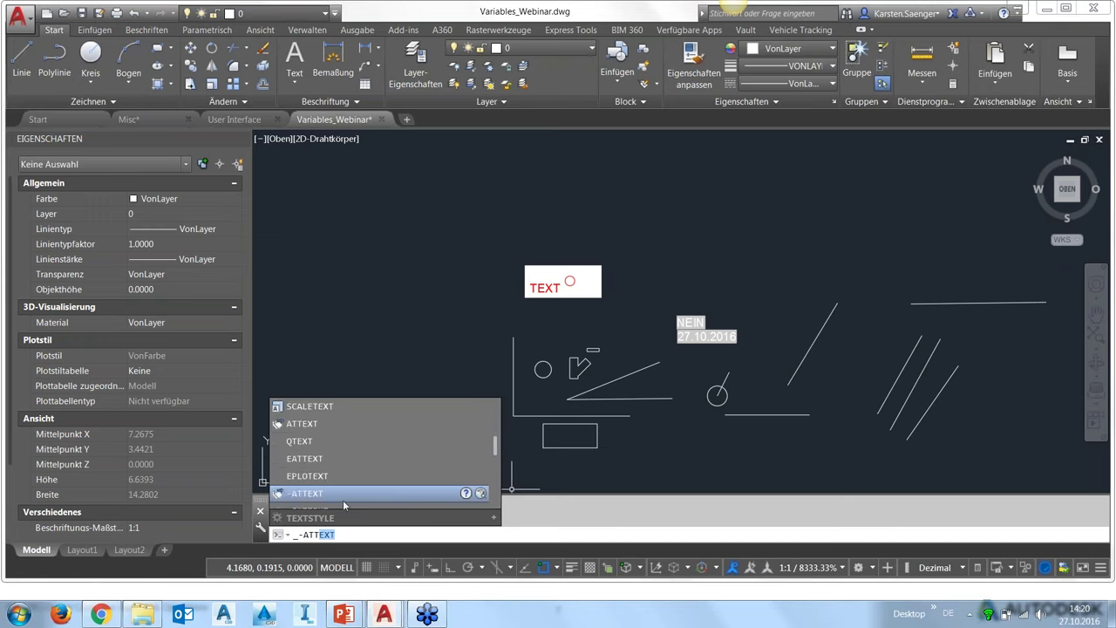
key(Down)
key(Down)
key(Down)
key(Down)
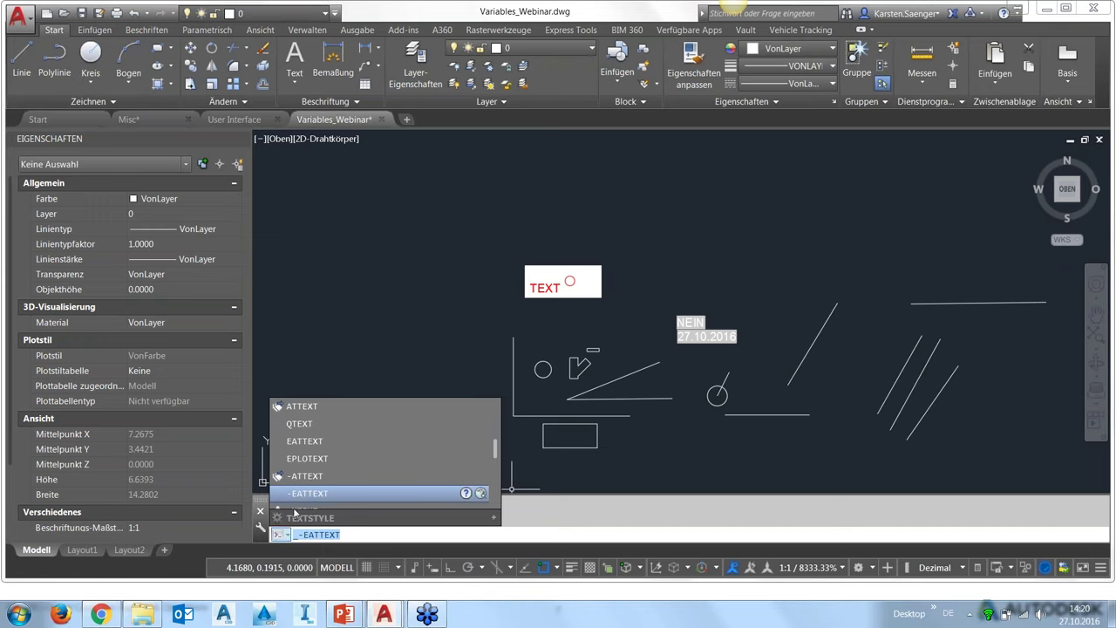
key(Down)
key(Down)
key(Down)
key(Down)
key(Down)
key(Down)
key(Down)
key(Down)
key(Down)
key(Down)
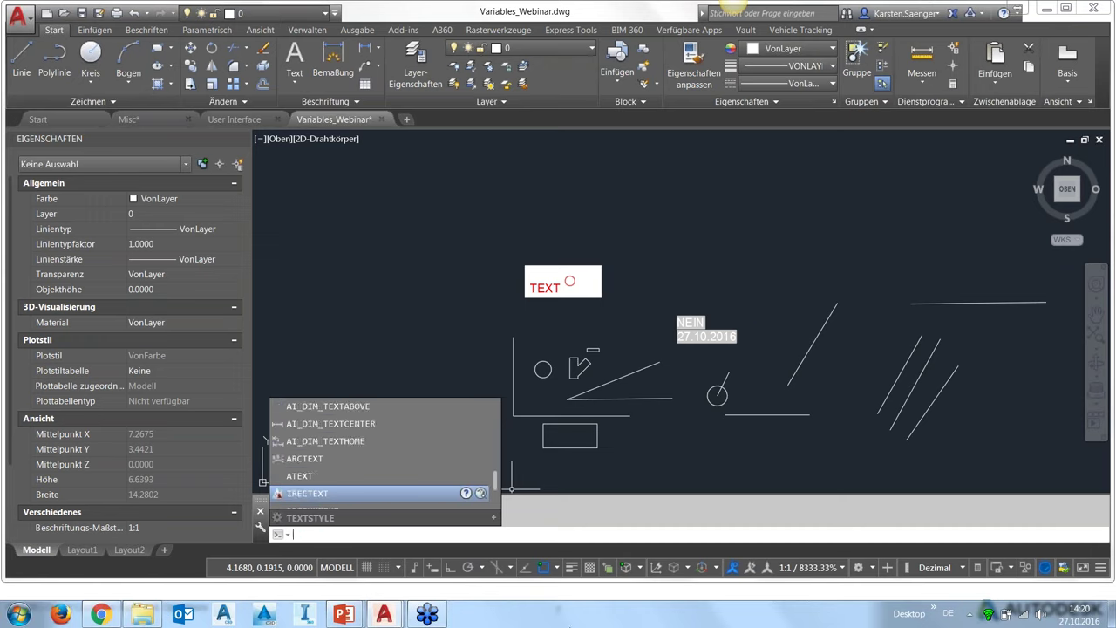
key(Escape)
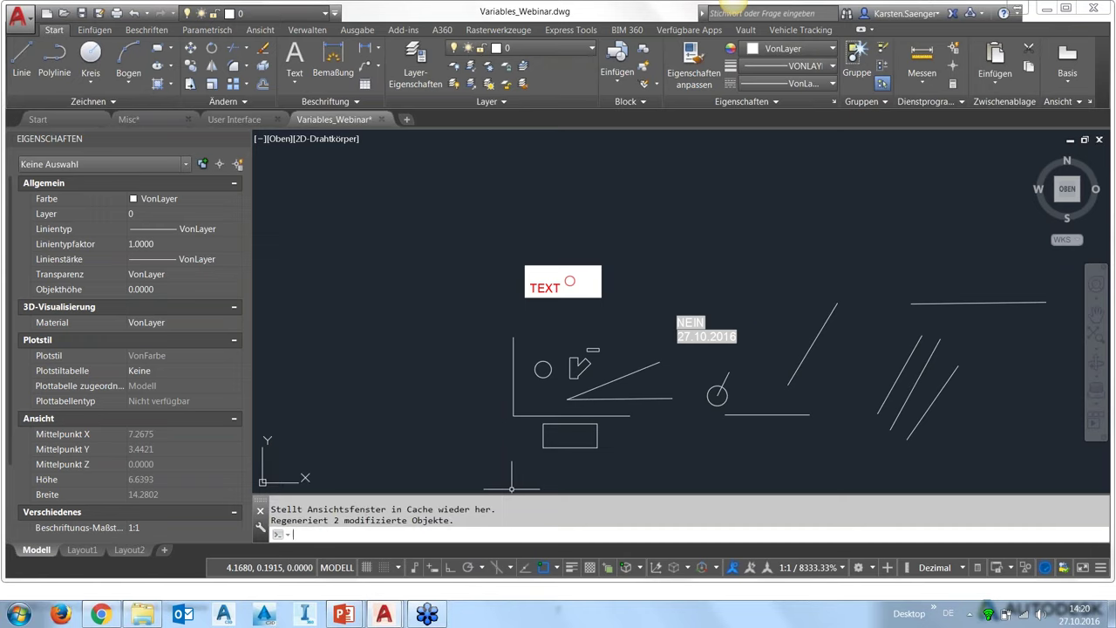
text(neuze)
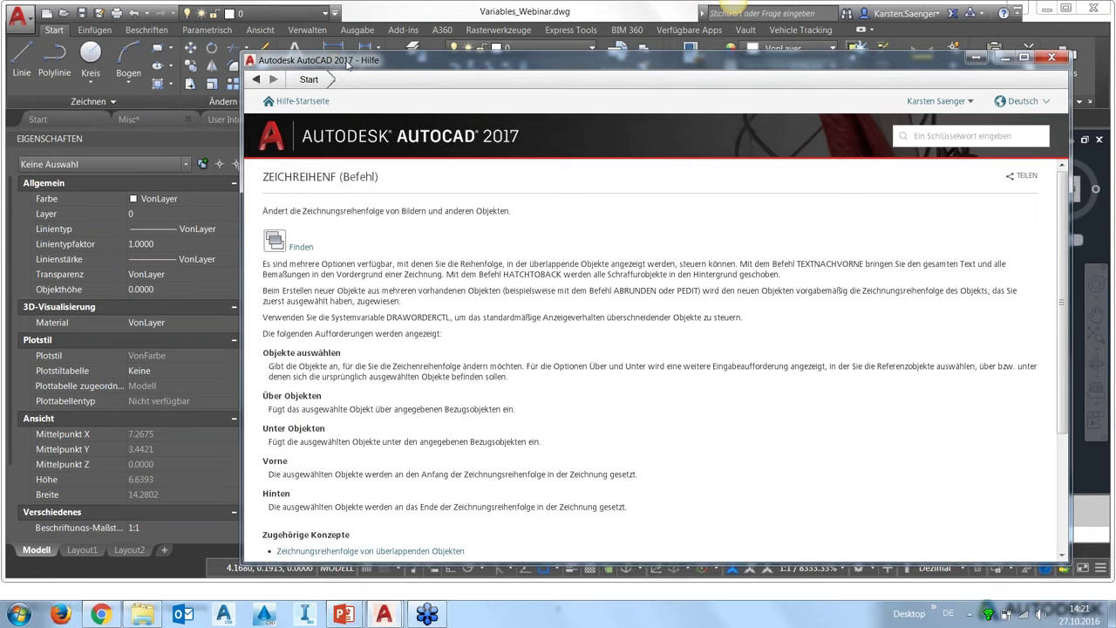
- Use Finden on the ZEICHREIHENF help page to locate the draw-order dropdown in the ribbon
drag(347, 68, 379, 112)
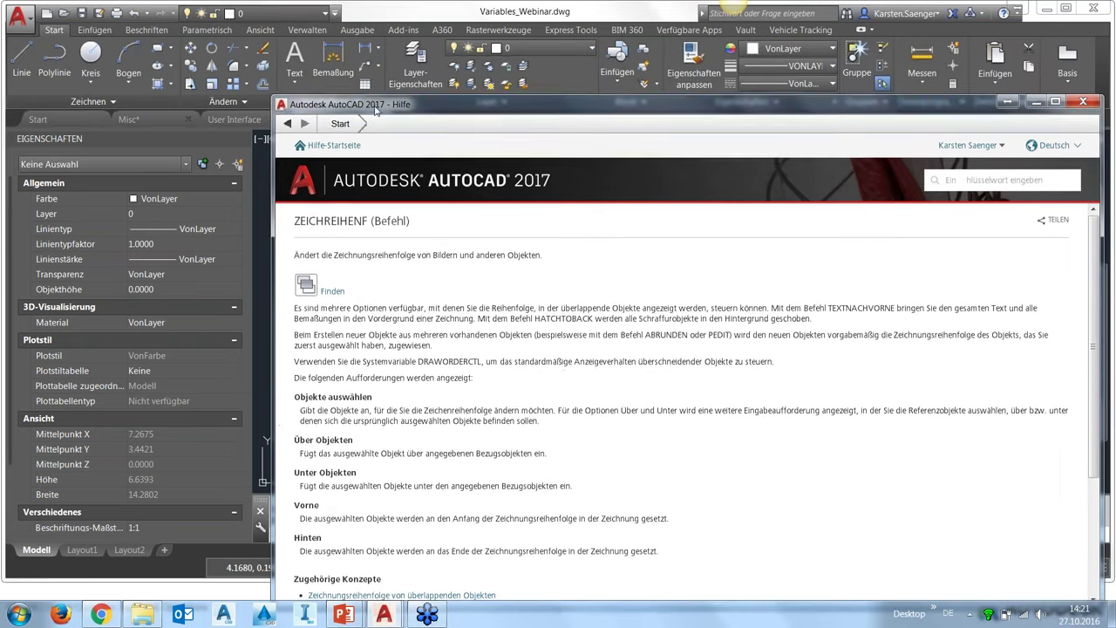
click(331, 295)
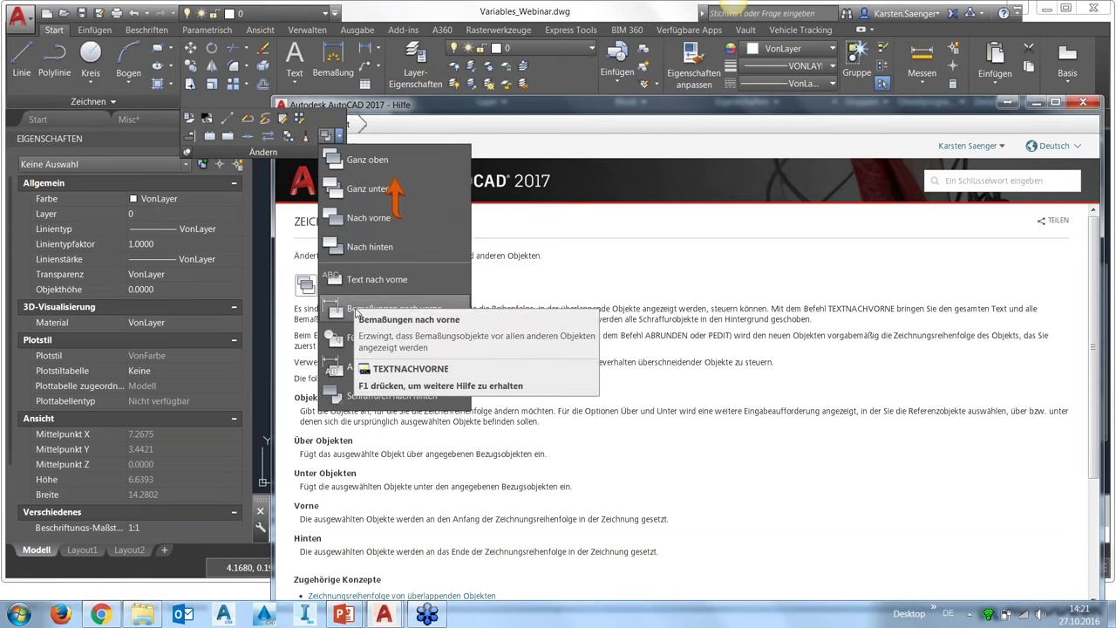
click(704, 109)
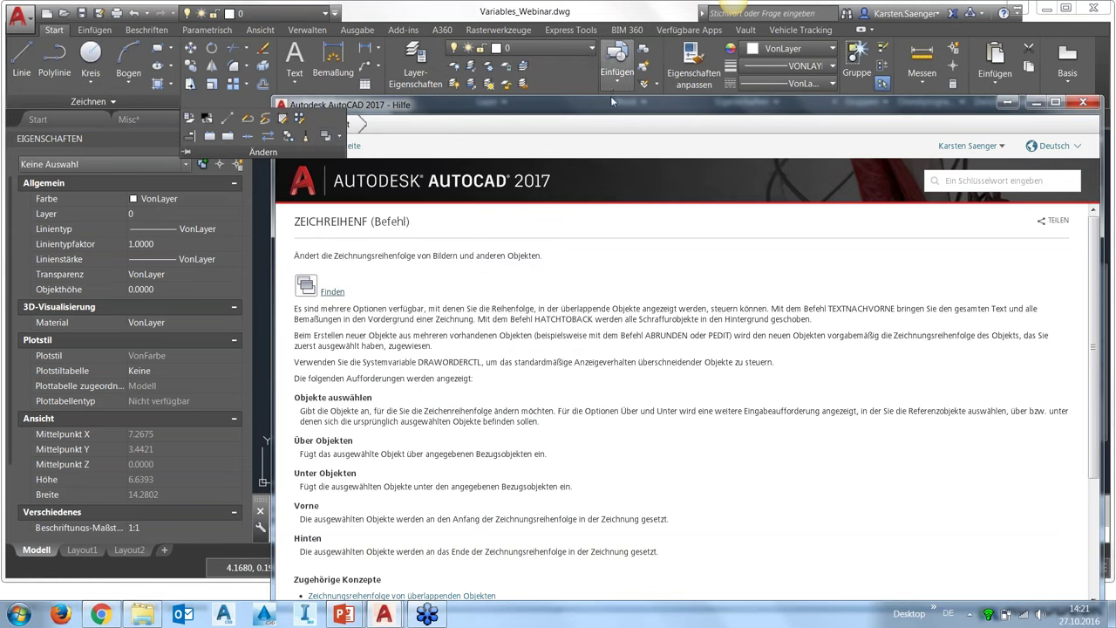
- Move the help window up and to the left over the drawing
mouse_move(662, 108)
mouse_down()
mouse_move(514, 85)
mouse_move(584, 48)
mouse_up()
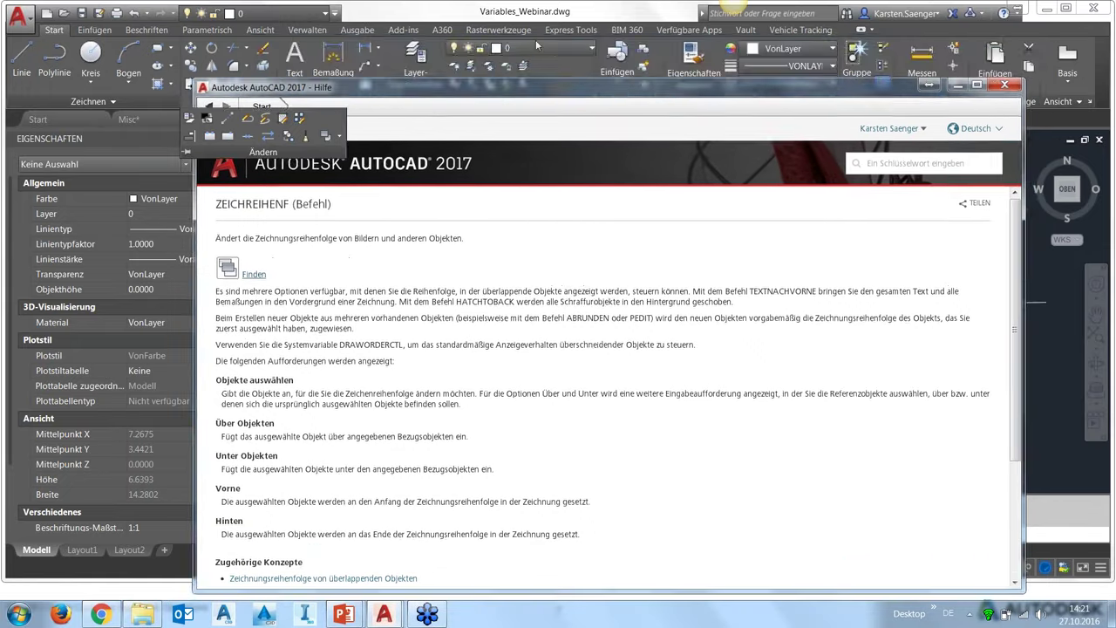
drag(584, 48, 537, 40)
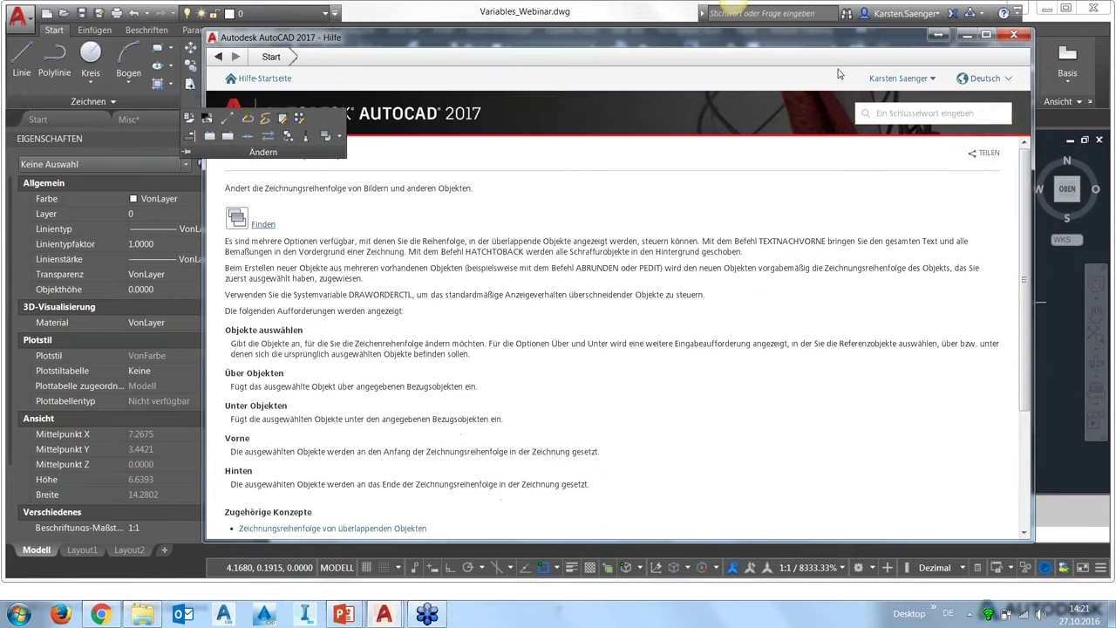
click(983, 78)
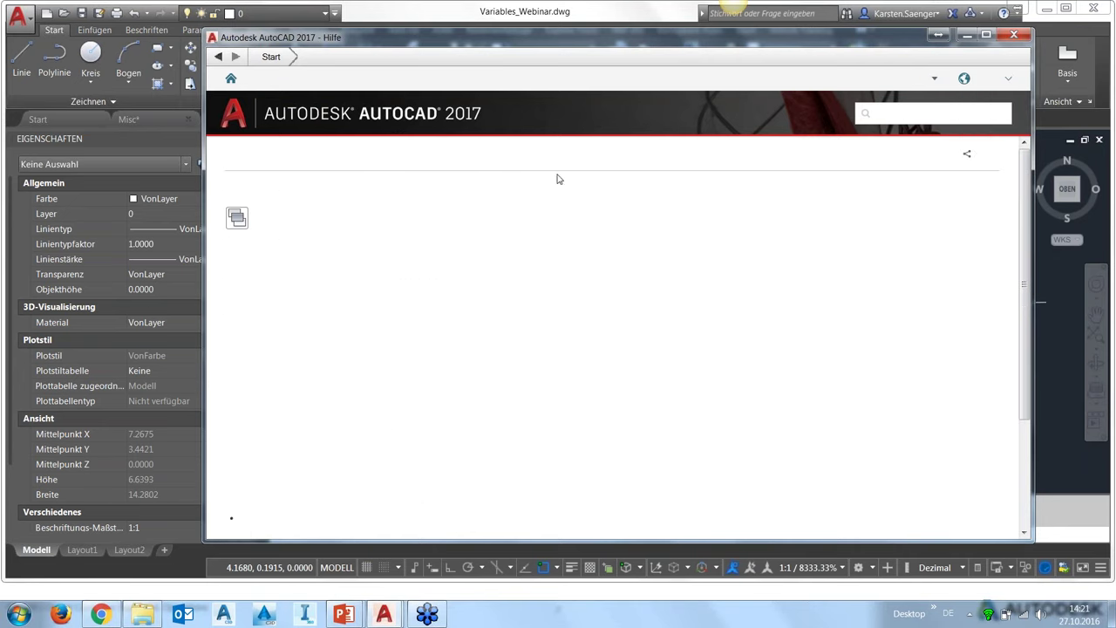
- Highlight the DRAWORDER command name in the help title and minimize the help window
drag(227, 154, 289, 154)
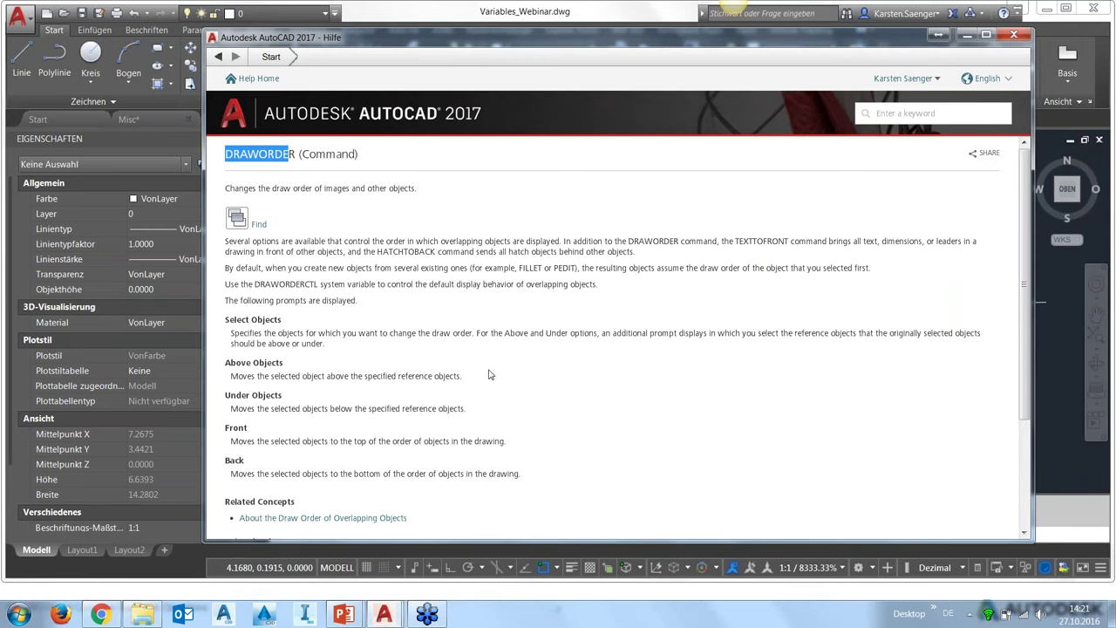
drag(296, 154, 225, 154)
click(968, 40)
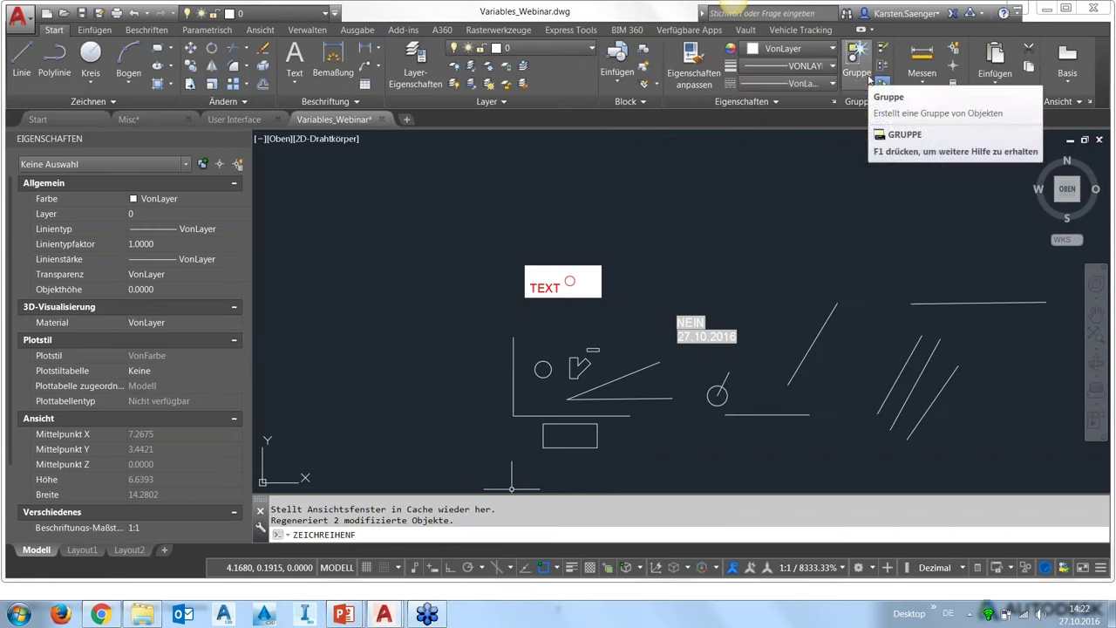
- Switch to the User Interface drawing and pan the site plan into view
click(234, 119)
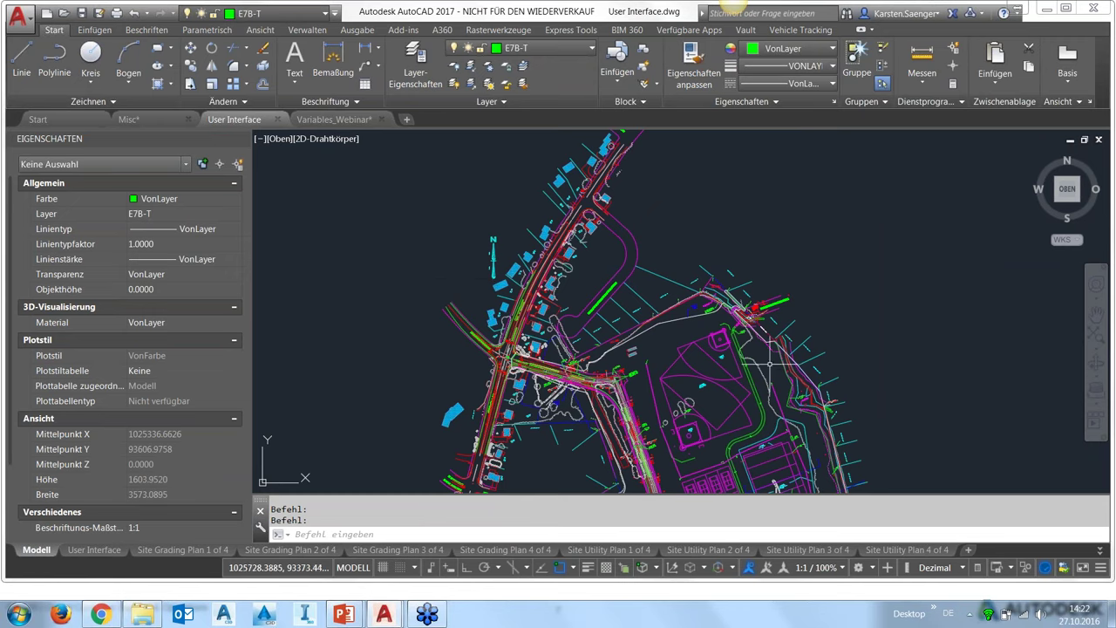
scroll(824, 292, down, 2)
middle_drag(824, 325, 619, 251)
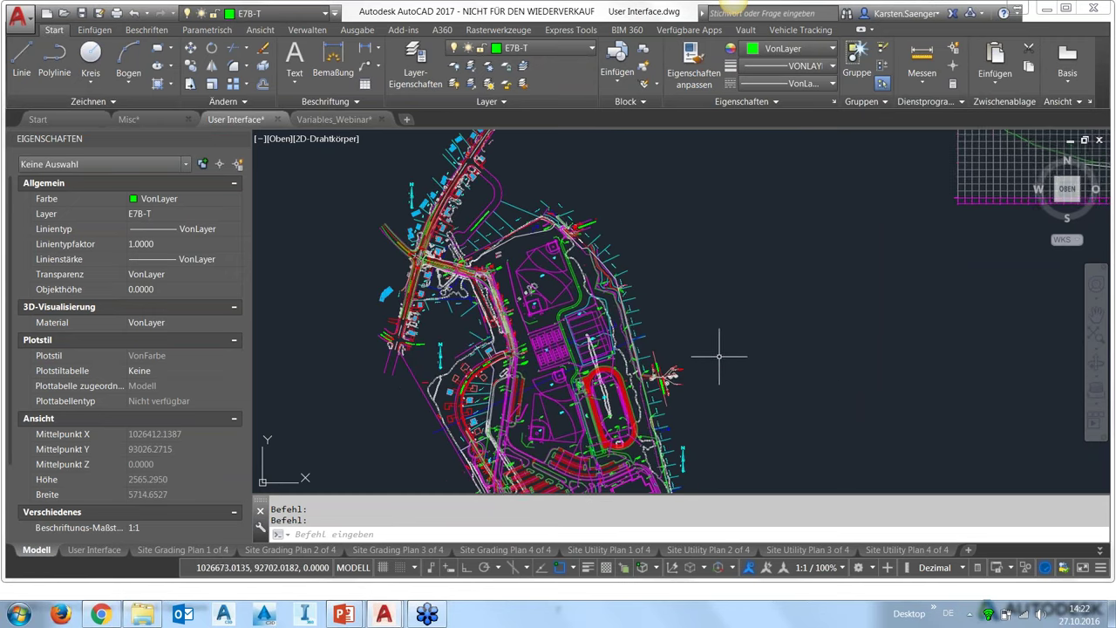
middle_drag(717, 356, 747, 356)
- Thaw all 271 layers at once in the Layer Properties Manager (LA) and close it
text(la)
key(Return)
click(261, 246)
key(ctrl+a)
click(325, 258)
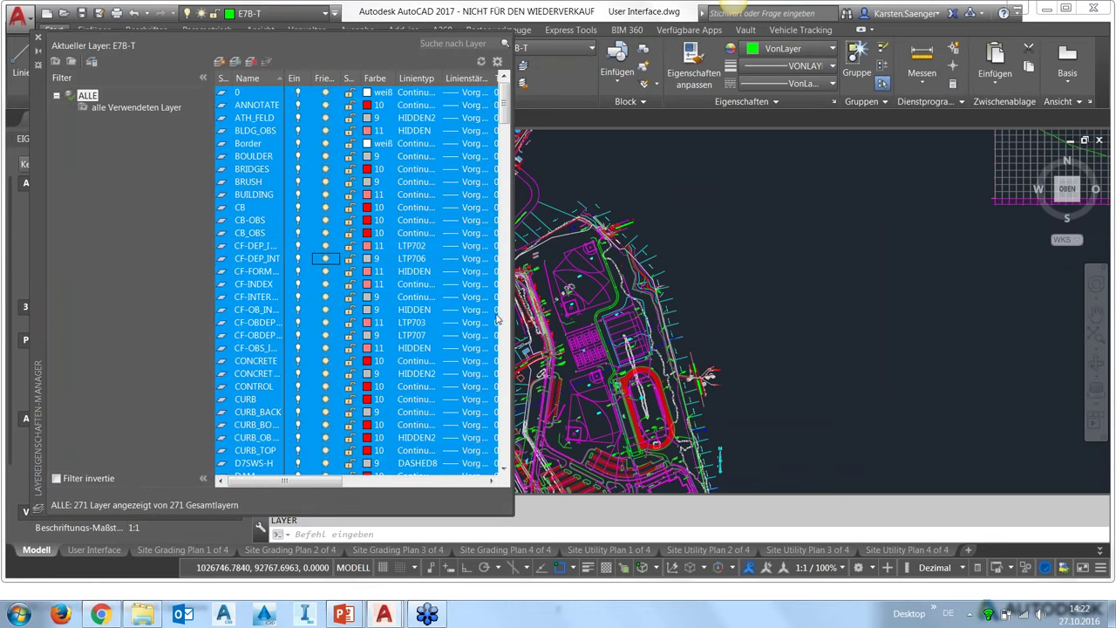
mouse_move(506, 335)
mouse_down()
mouse_move(499, 454)
mouse_move(513, 98)
mouse_up()
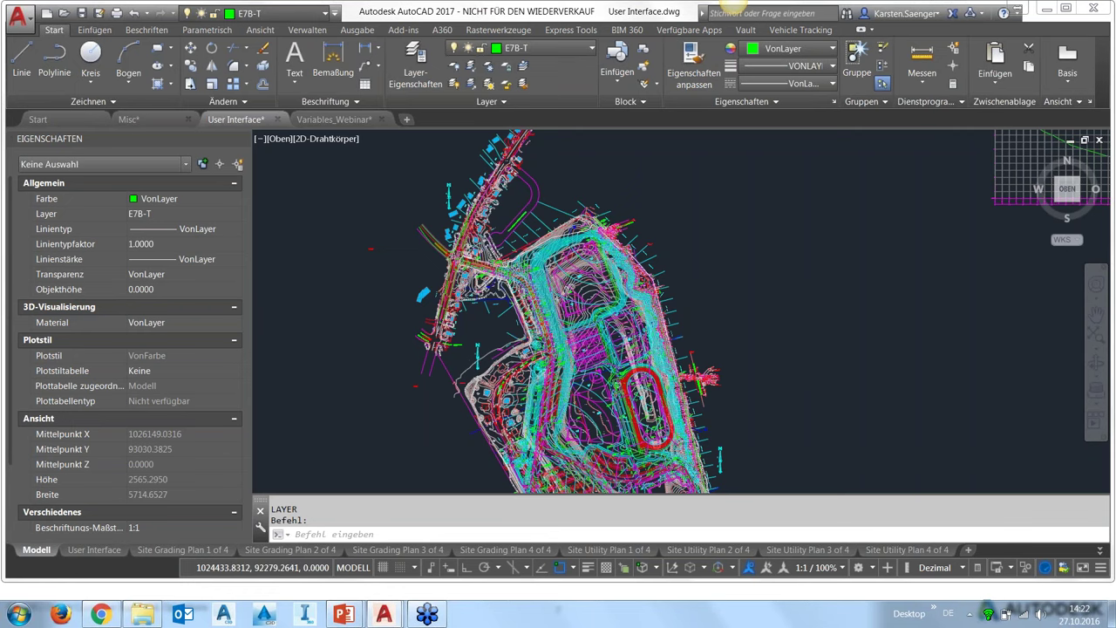
- Zoom into the western slope, clear any selection, and bring up the drawing's shortcut menu for Schnellauswahl
scroll(433, 410, up, 2)
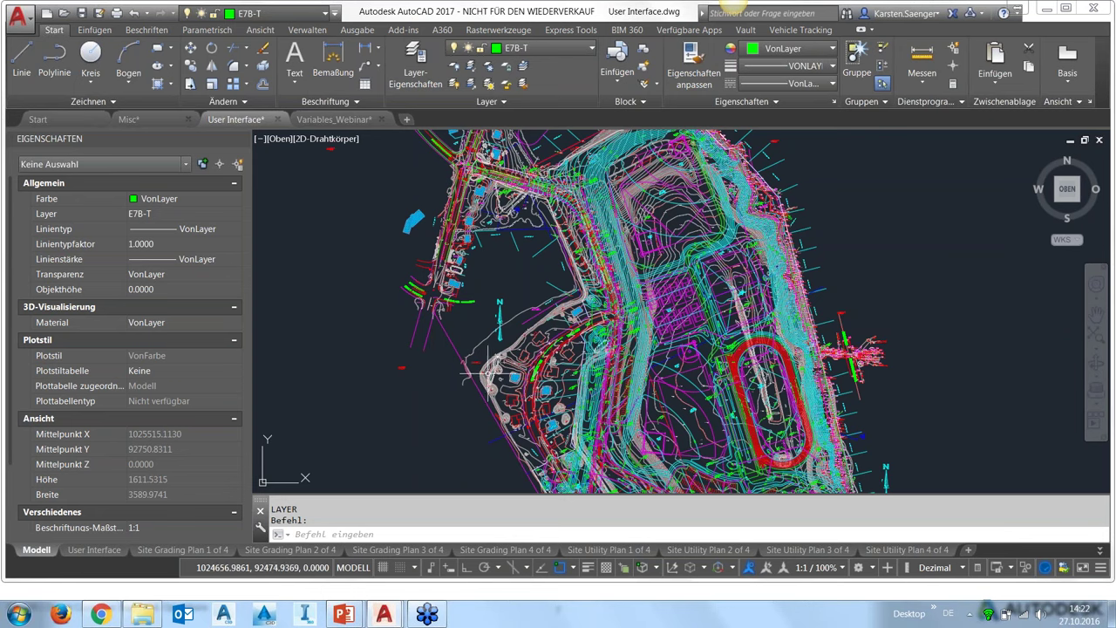
scroll(490, 377, up, 2)
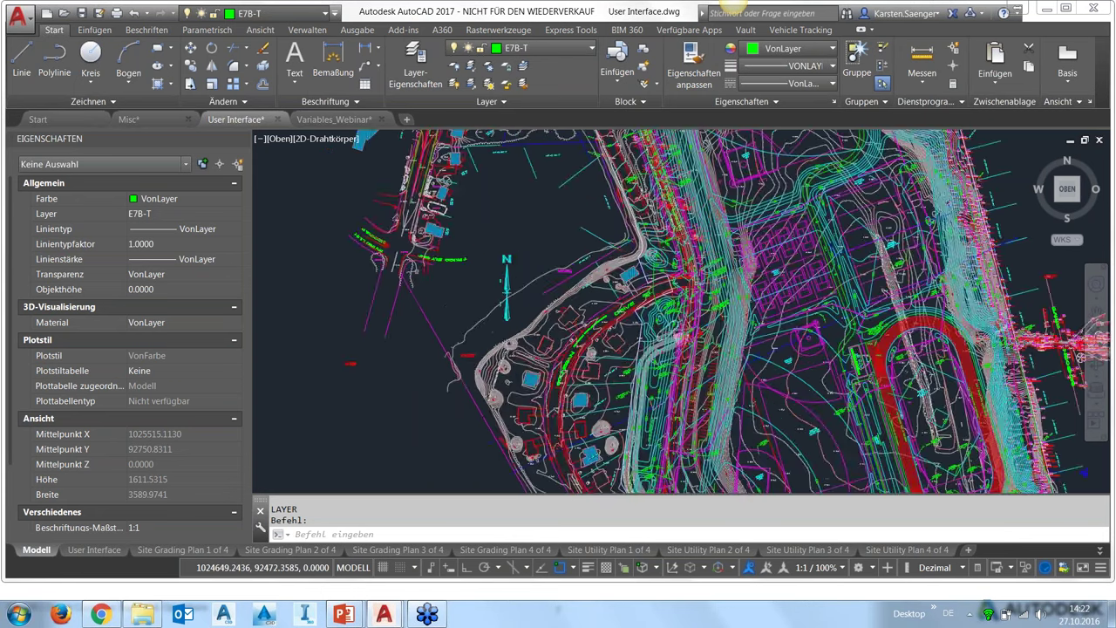
scroll(485, 377, up, 3)
click(493, 392)
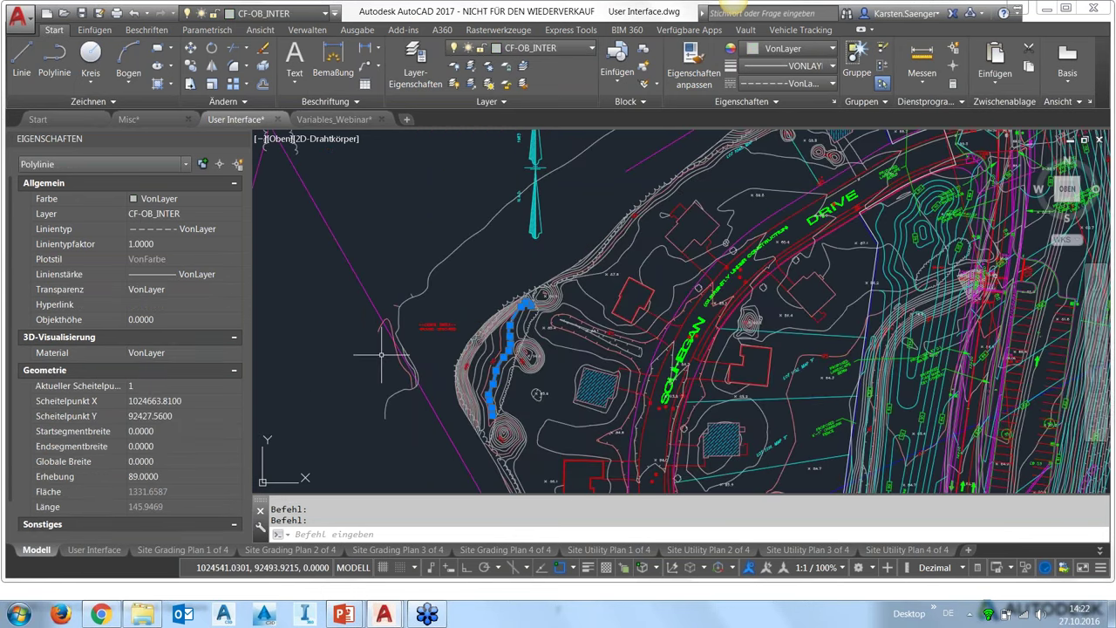
key(Escape)
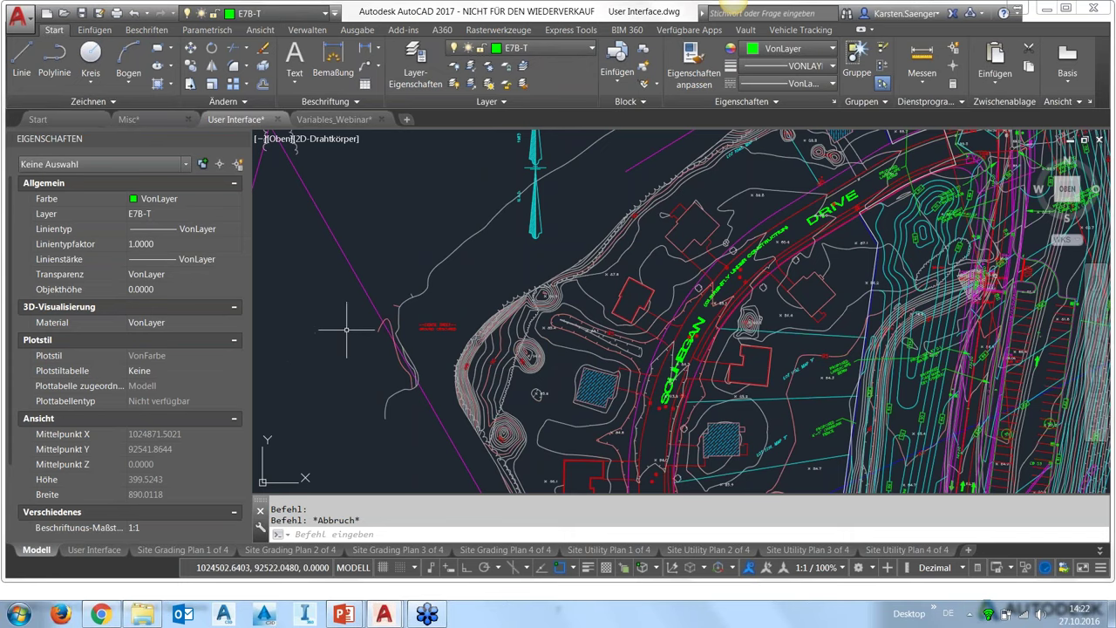
right_click(350, 337)
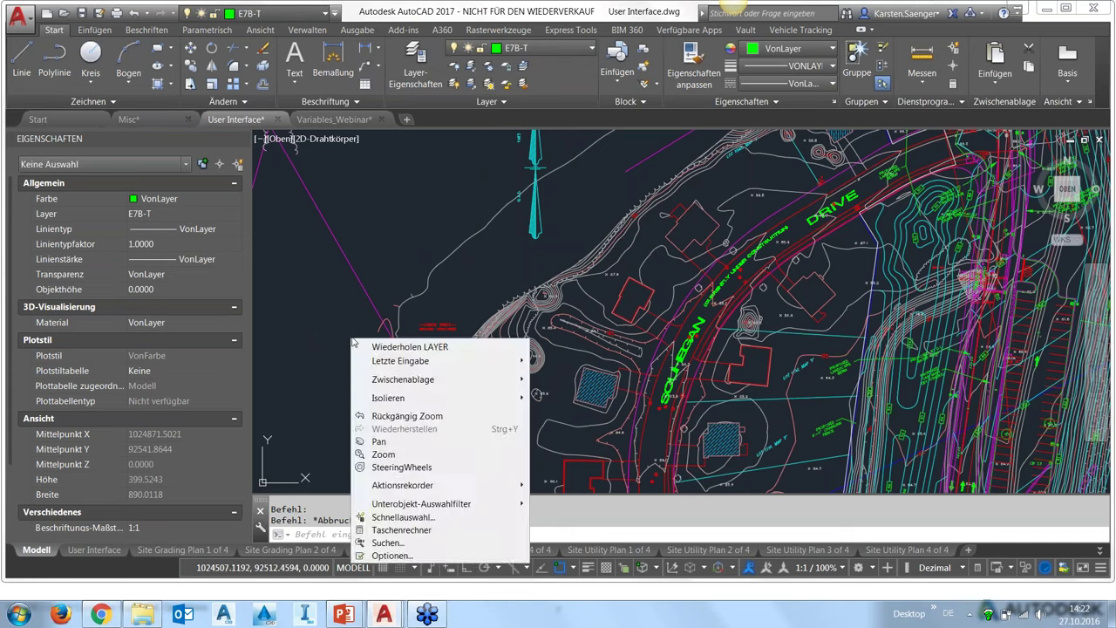
key(Escape)
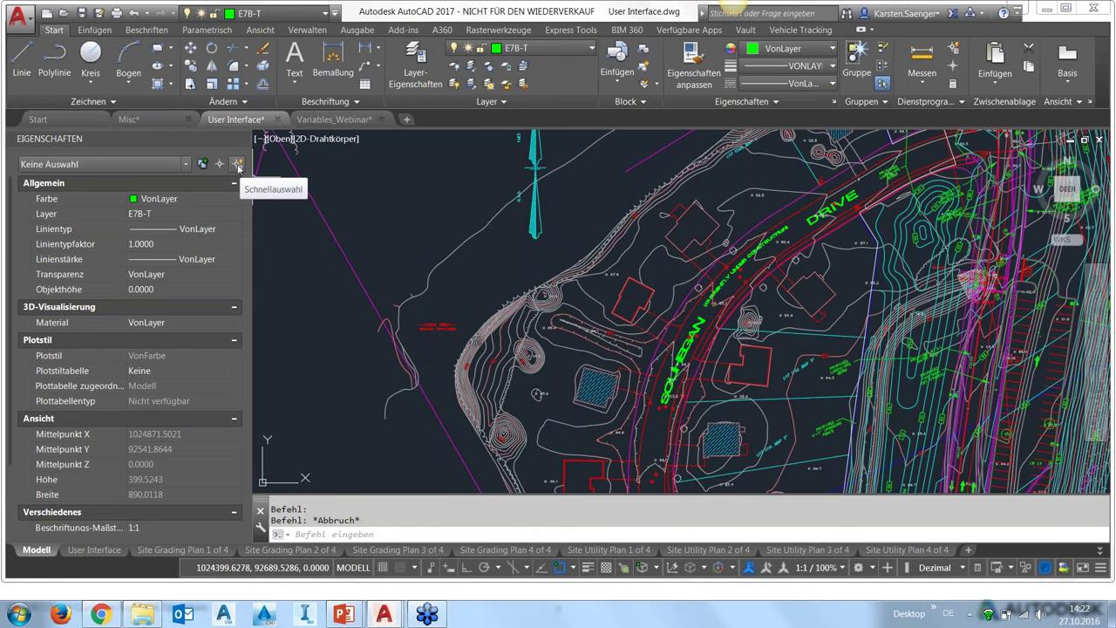
right_click(295, 282)
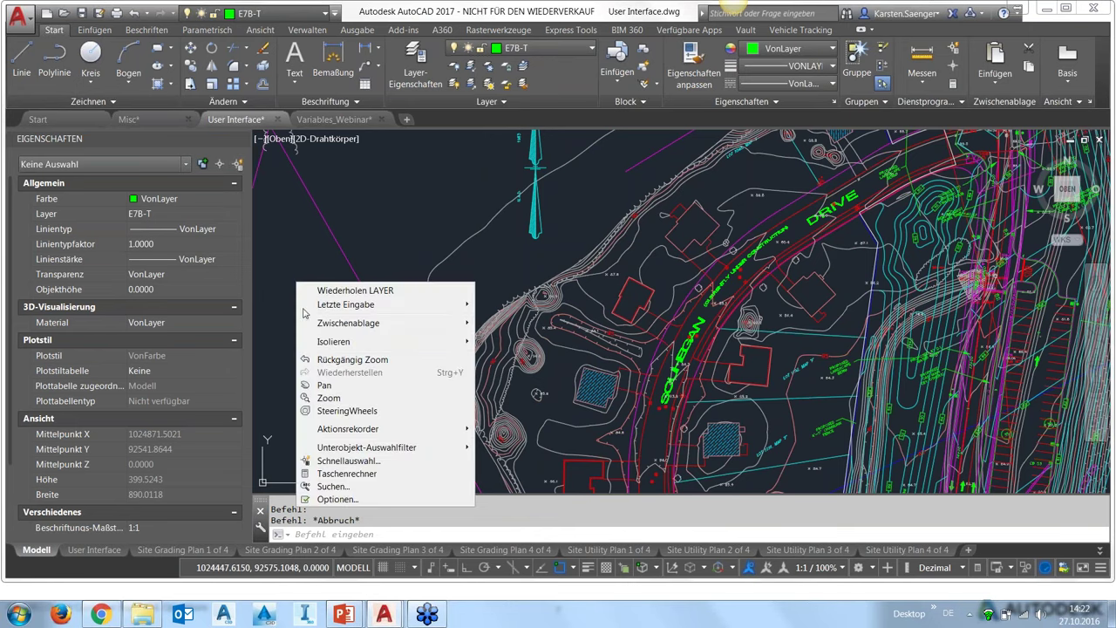
key(Escape)
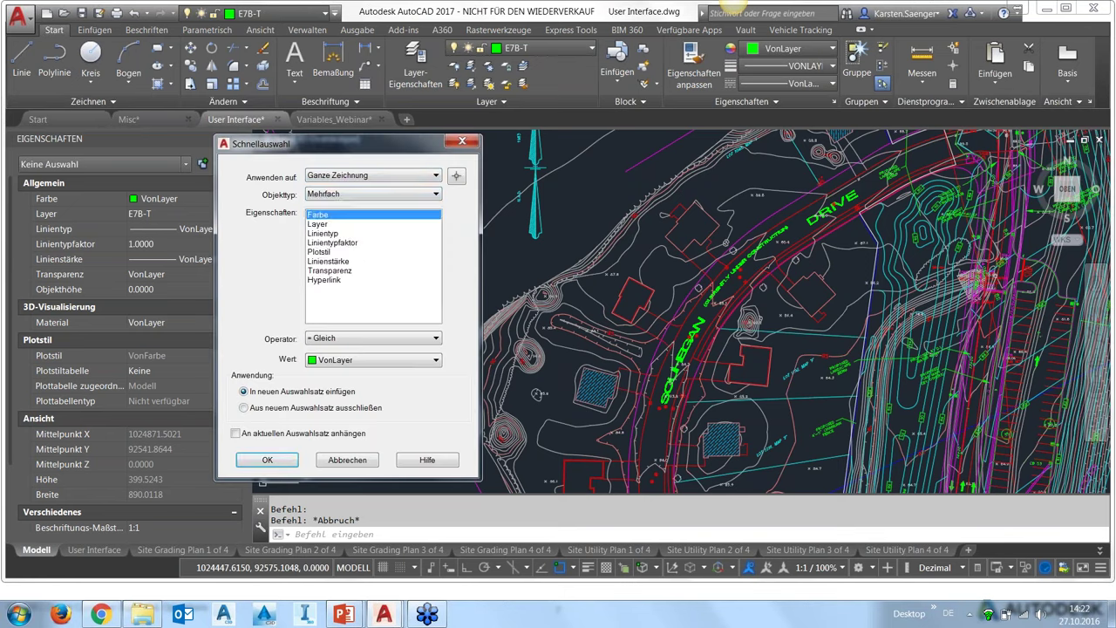
- Quick-select all 2580 polylines by filtering Objekttyp Polylinie over the Ganze Zeichnung
click(429, 195)
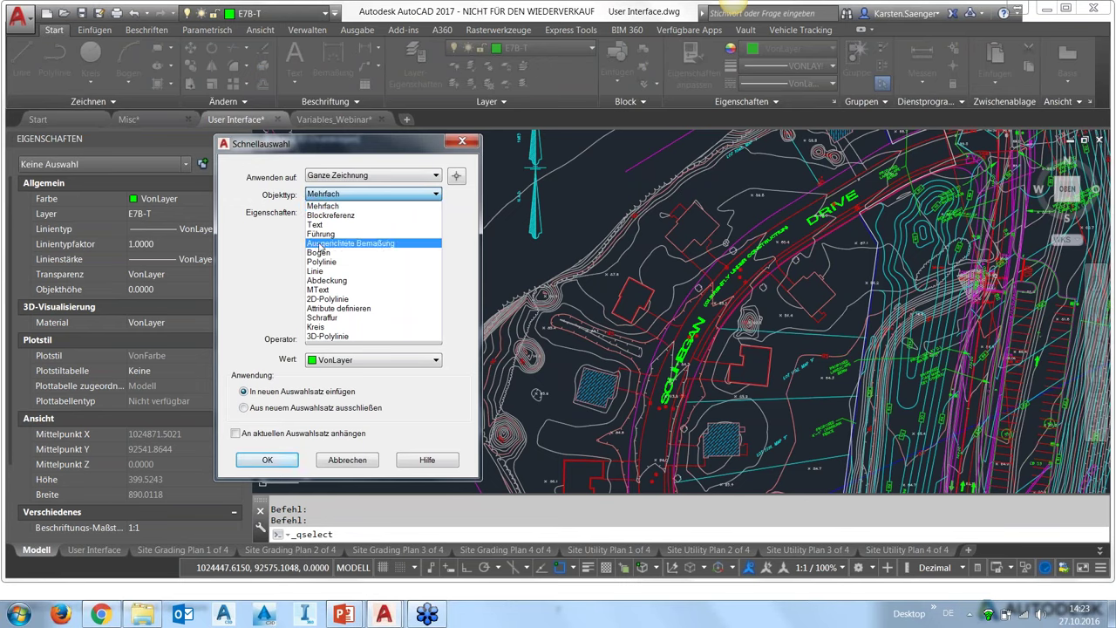
click(335, 148)
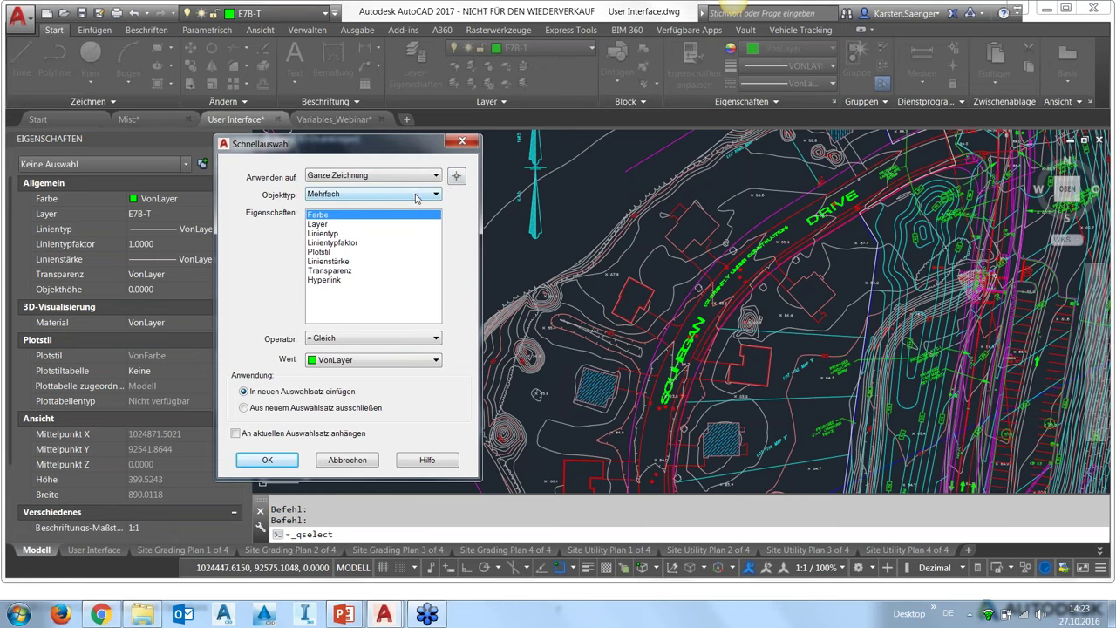
click(415, 195)
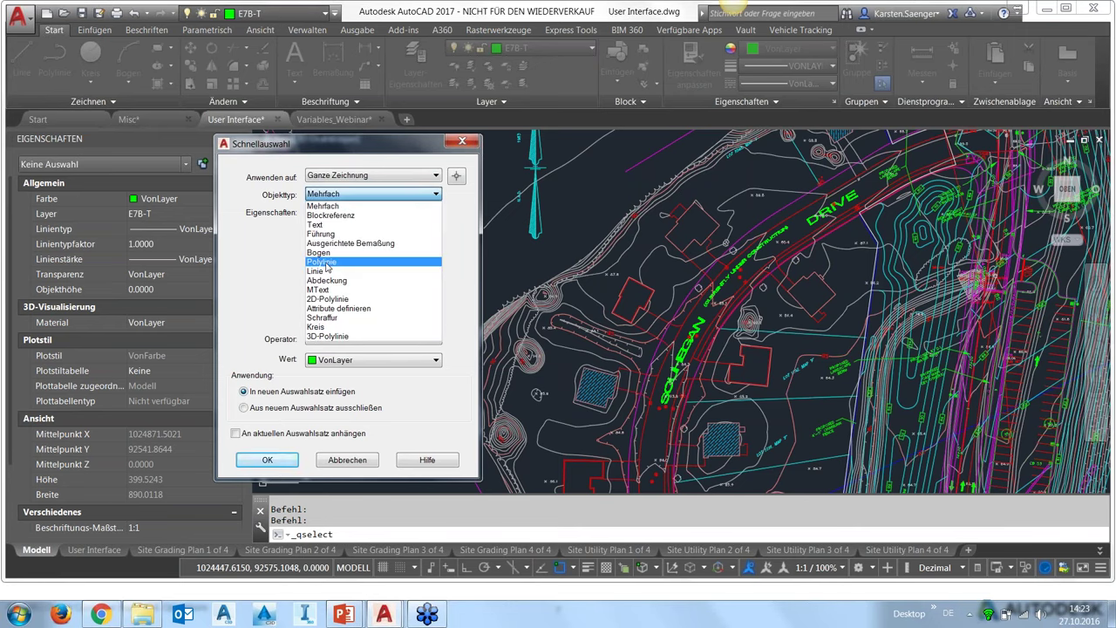
click(327, 262)
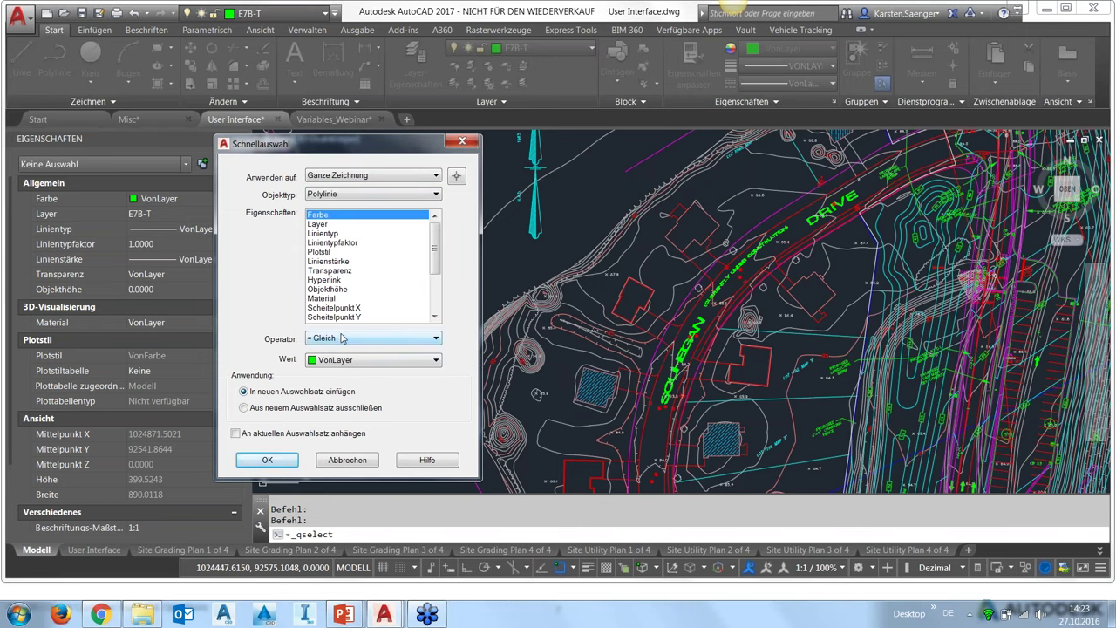
click(284, 461)
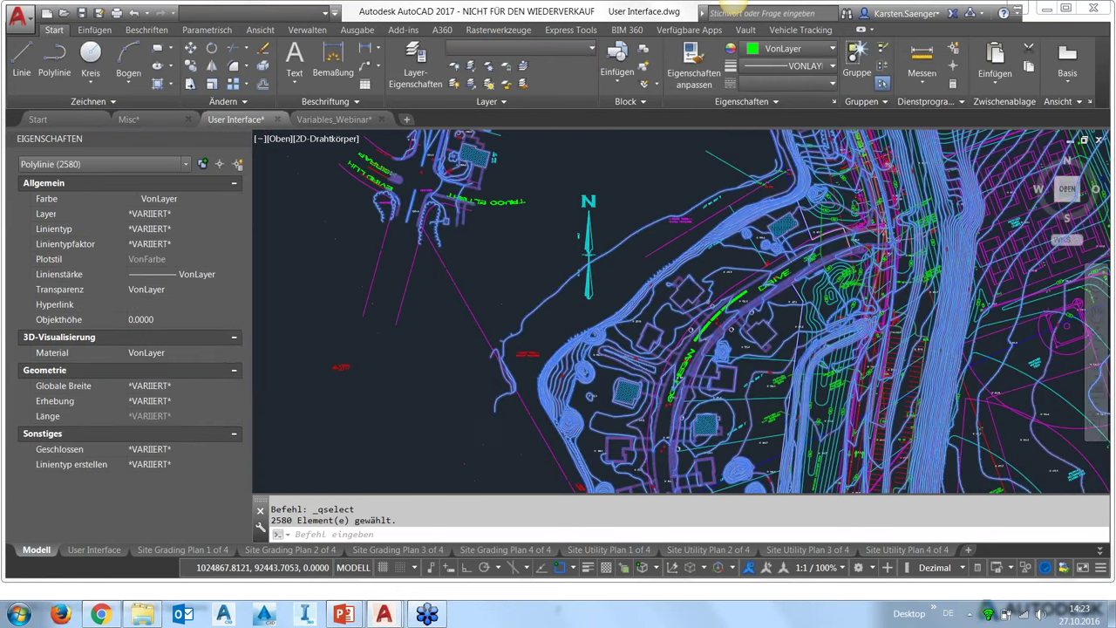
- Centre the road and western slope in view and cancel the 2580-polyline selection
scroll(668, 393, down, 5)
mouse_move(653, 392)
middle_down()
mouse_move(478, 324)
mouse_move(443, 347)
middle_up()
scroll(443, 347, up, 2)
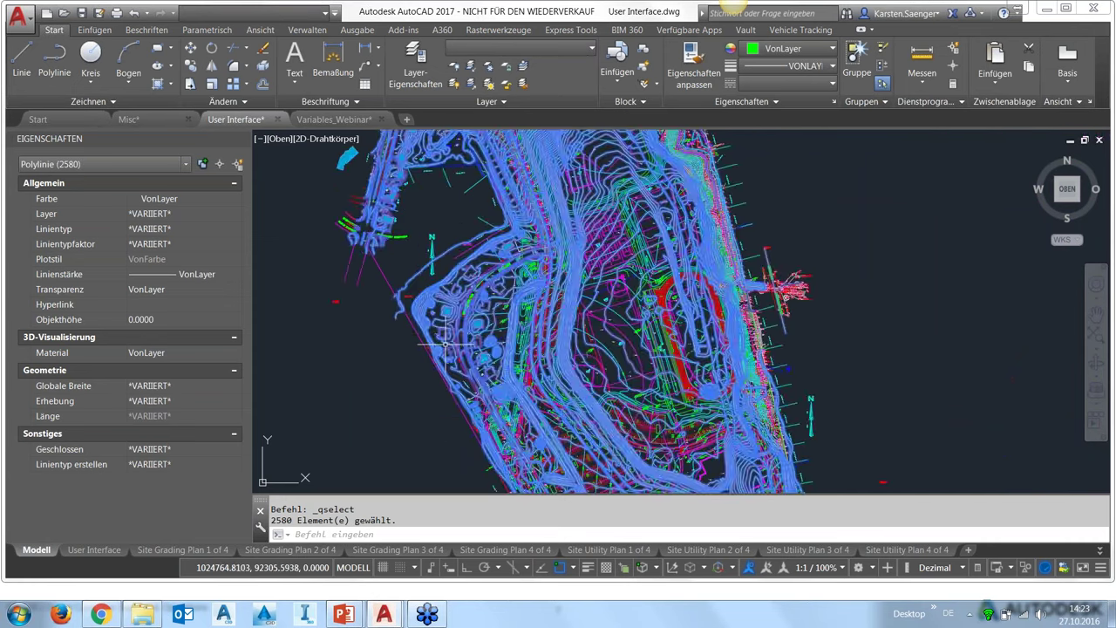
scroll(445, 344, up, 2)
scroll(446, 344, up, 3)
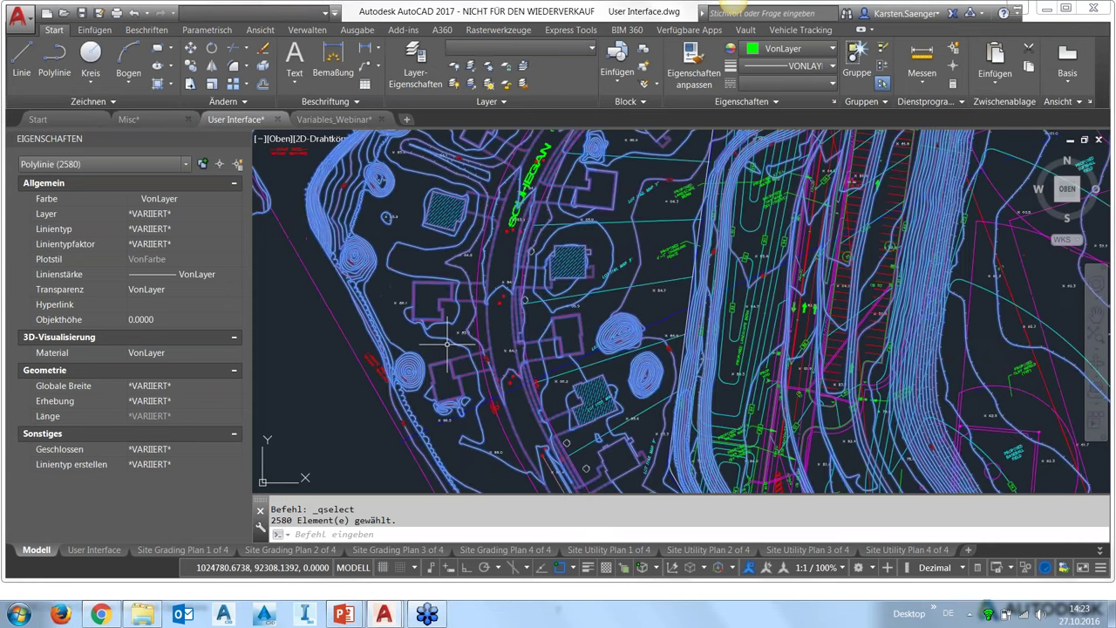
middle_drag(294, 164, 377, 326)
key(Escape)
- Select all 625 polylines similar to a curved contour on layer CF-OB_INTER
click(425, 324)
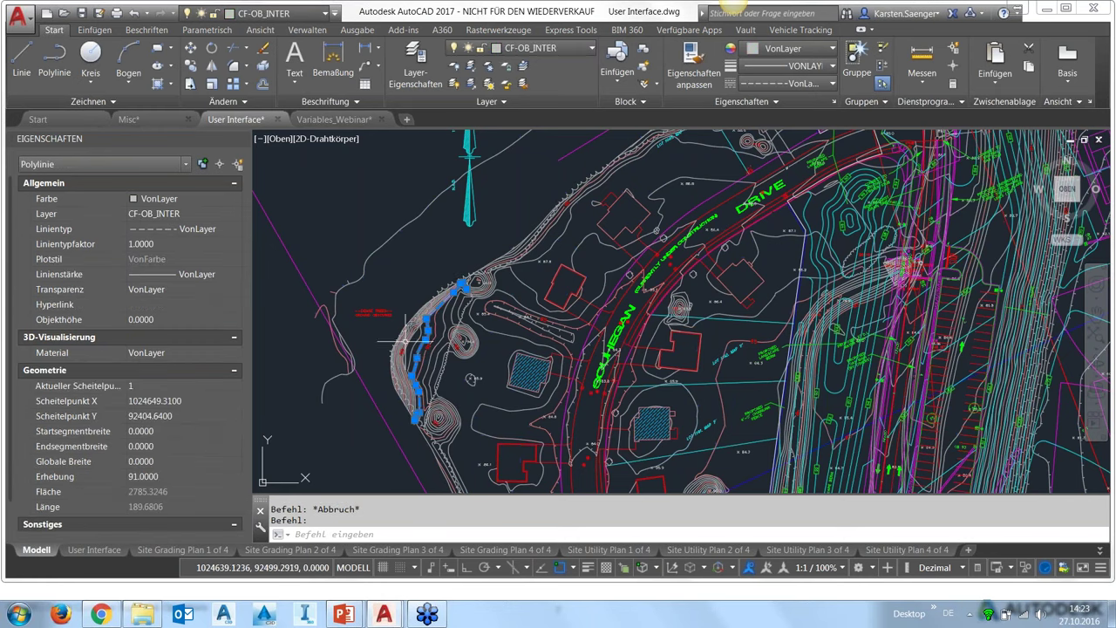
key(Escape)
click(416, 370)
right_click(400, 275)
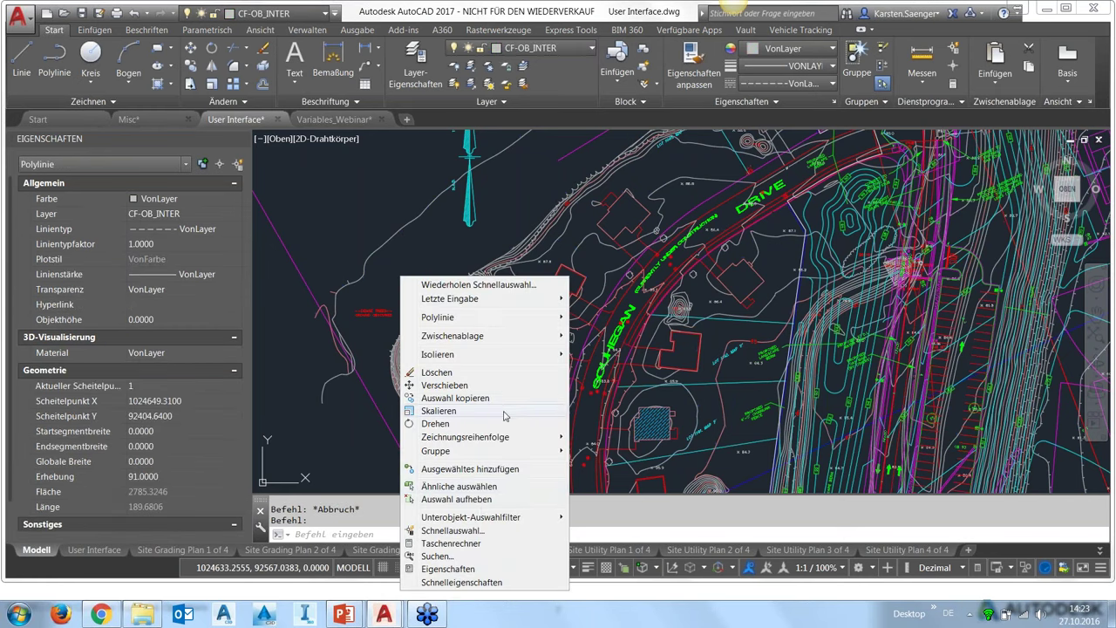
click(477, 490)
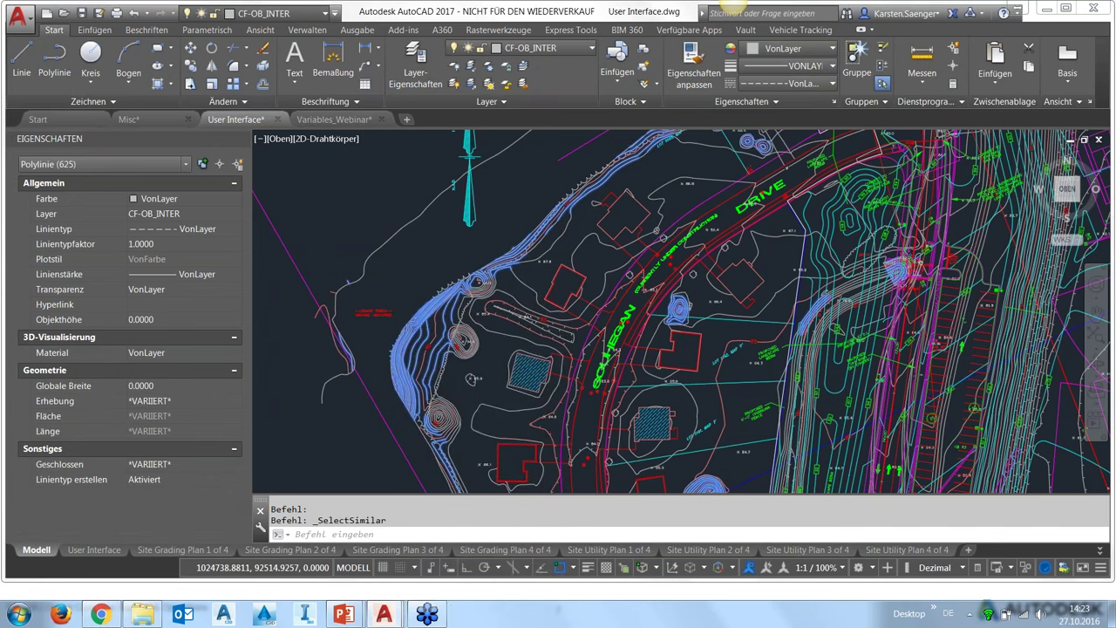
- Inspect the similar-polyline selection across the site plan, then clear it
scroll(495, 321, down, 2)
scroll(444, 337, down, 2)
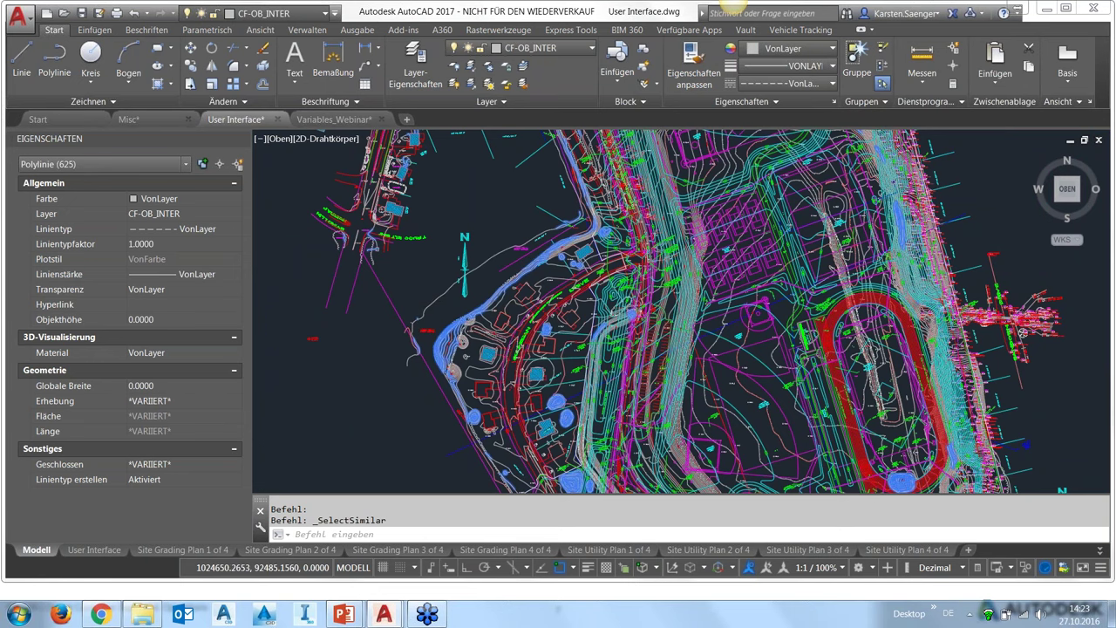
scroll(453, 288, up, 2)
scroll(445, 301, up, 2)
scroll(427, 327, up, 1)
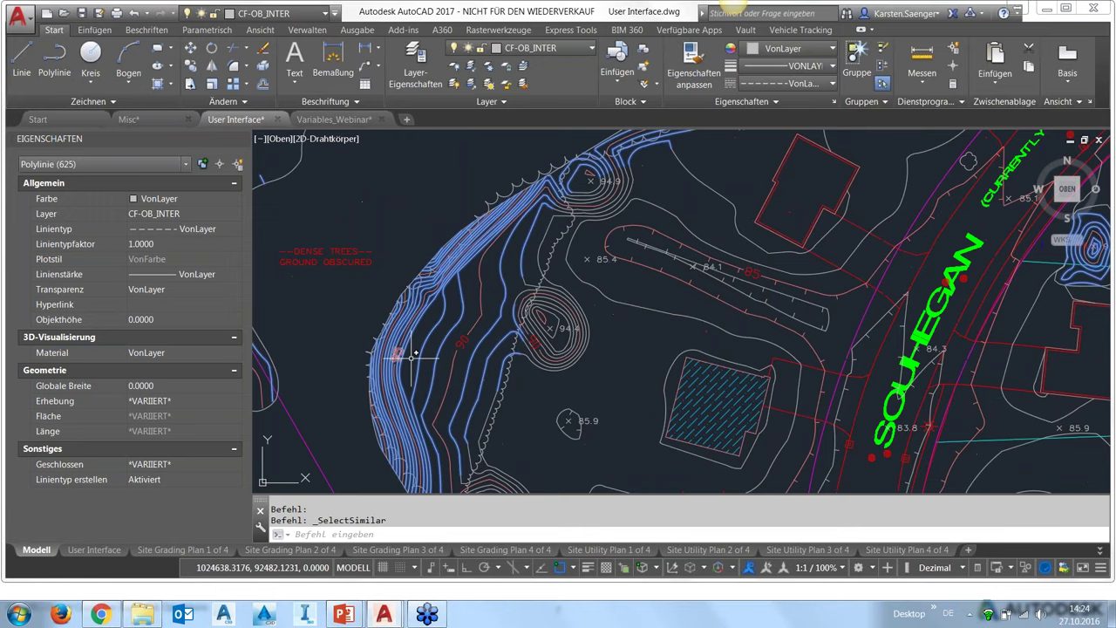
scroll(408, 342, up, 1)
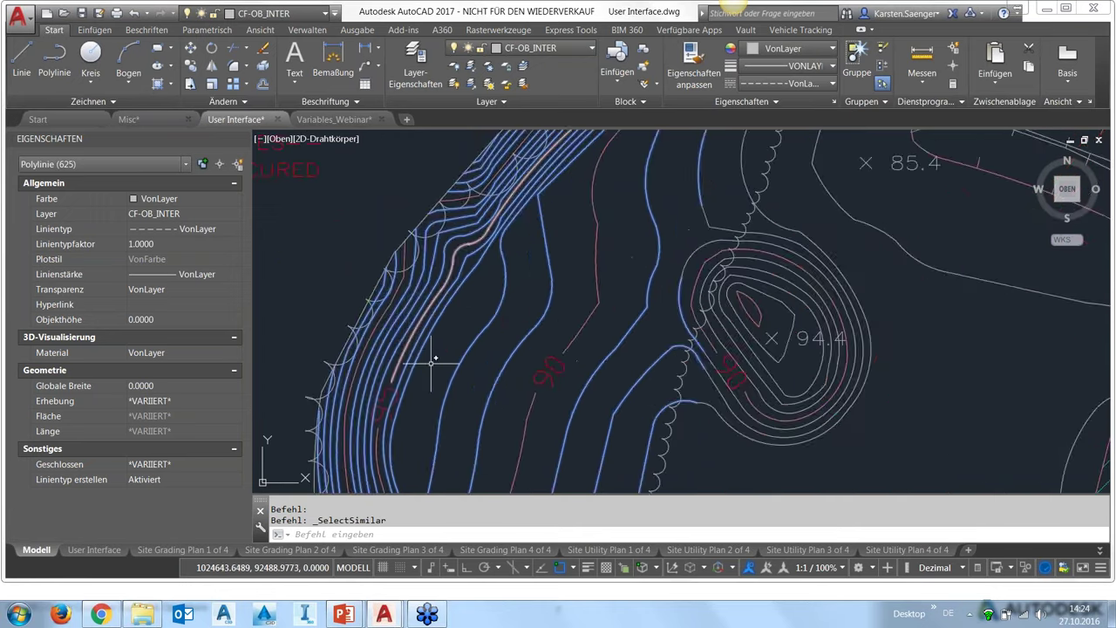
scroll(433, 361, up, 1)
scroll(432, 363, down, 2)
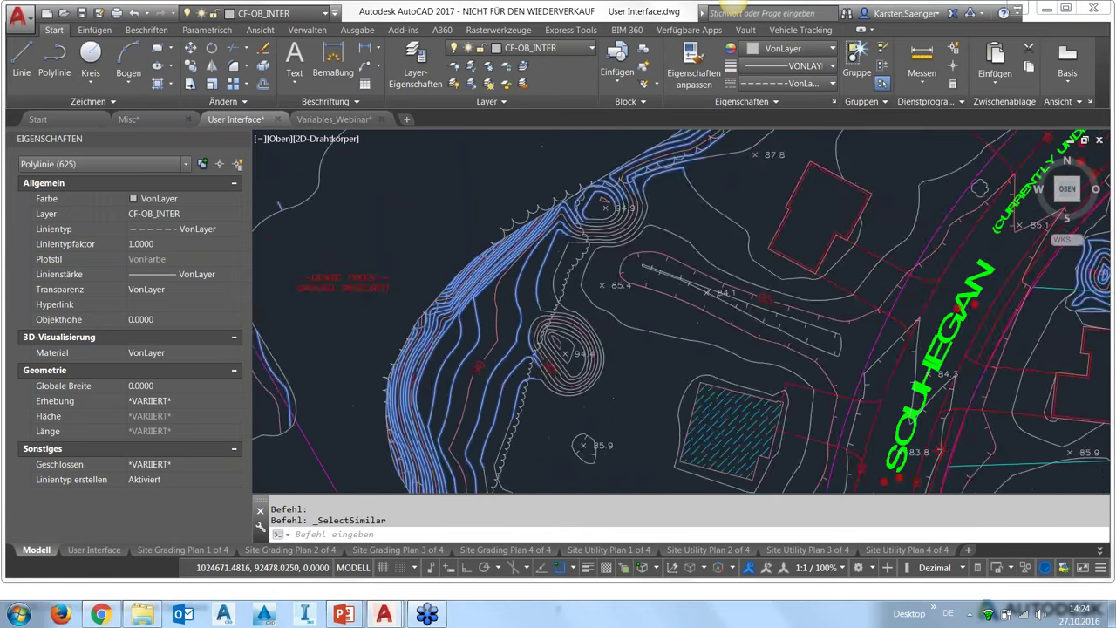
scroll(475, 379, down, 2)
middle_drag(475, 379, 337, 224)
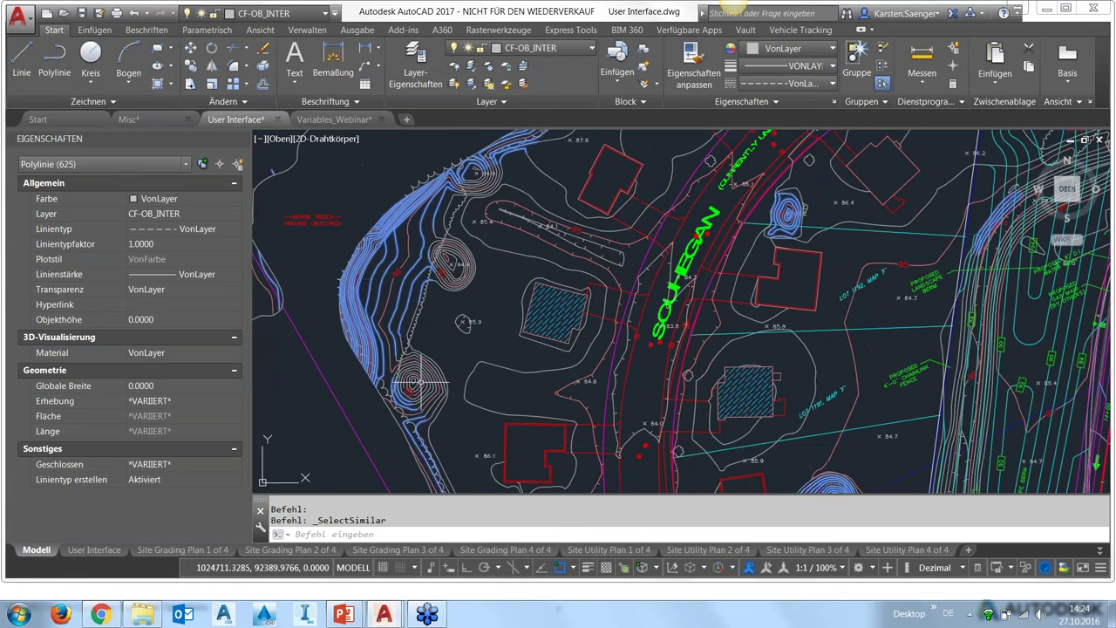
key(Escape)
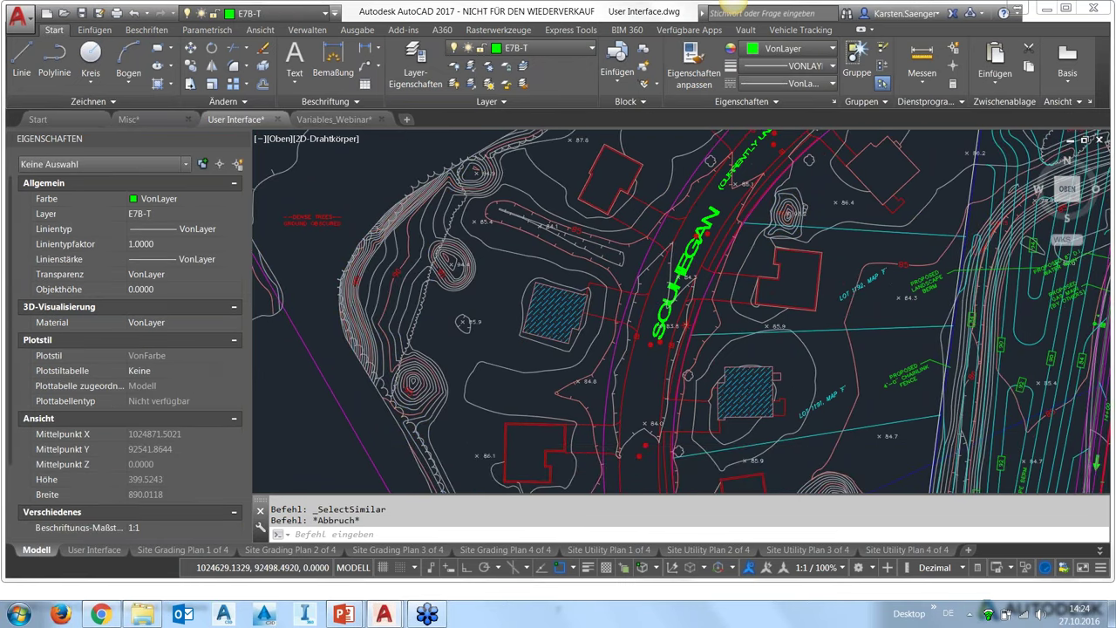
- Window-select the 771 objects in the western housing area
scroll(348, 253, down, 2)
scroll(349, 252, down, 1)
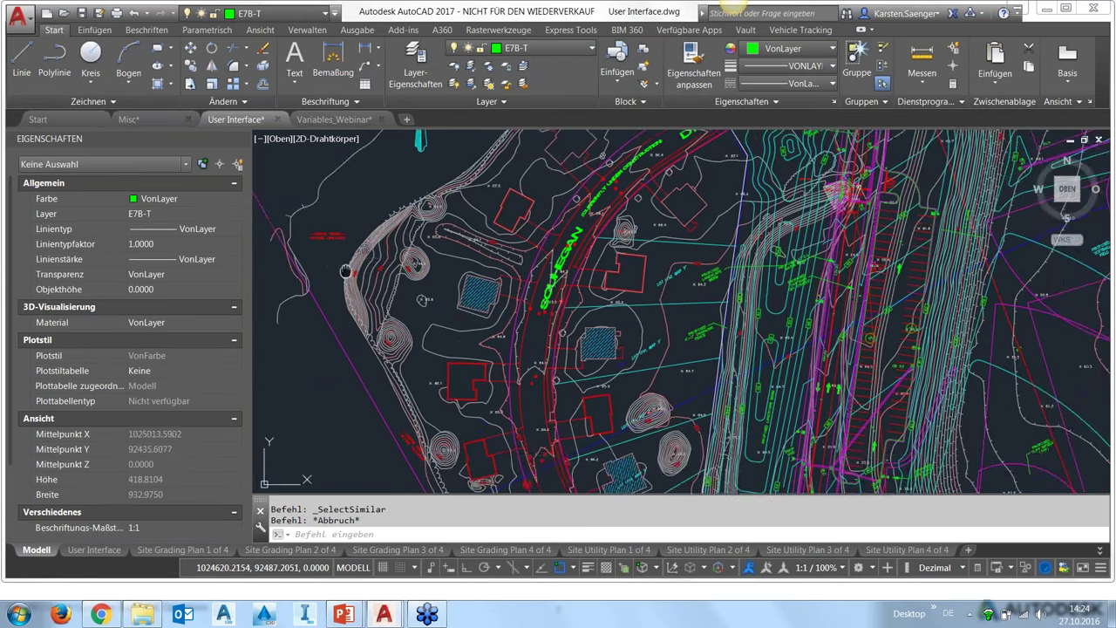
middle_drag(345, 271, 411, 310)
scroll(470, 275, down, 3)
click(413, 244)
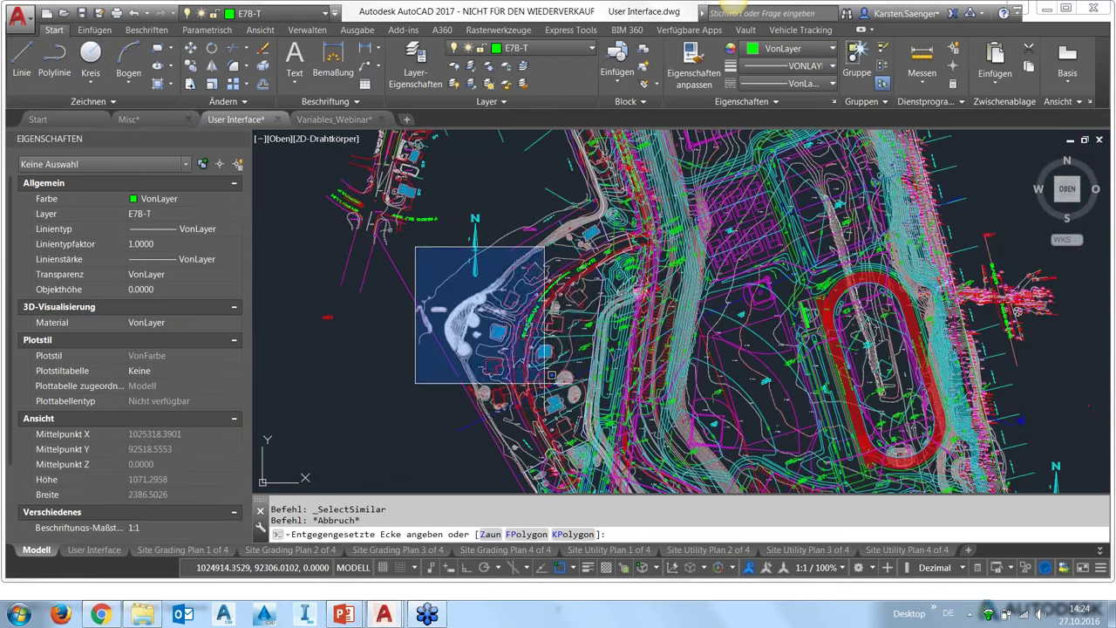
click(641, 431)
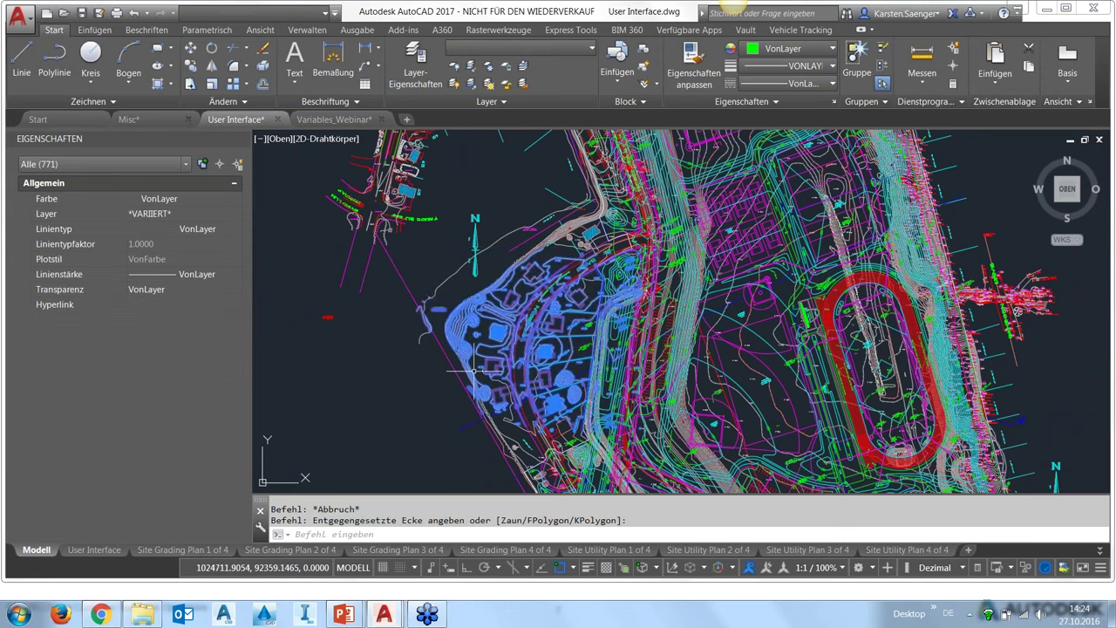
- Quick Select on Aktuelle Auswahl with Objekttyp Polylinie, keeping 274 polylines
click(238, 164)
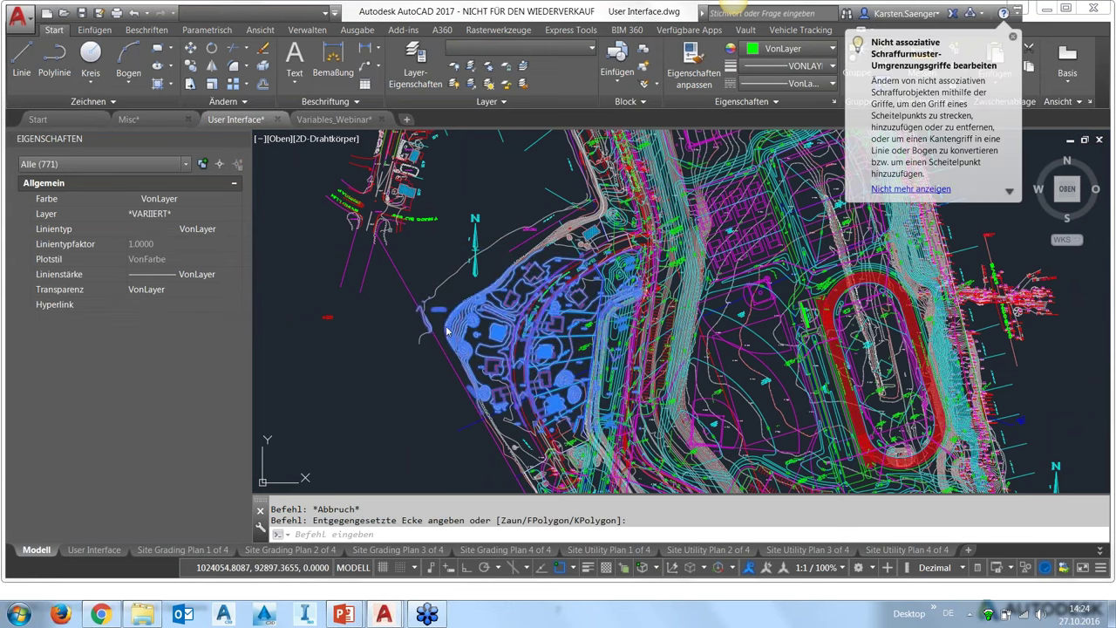
click(408, 180)
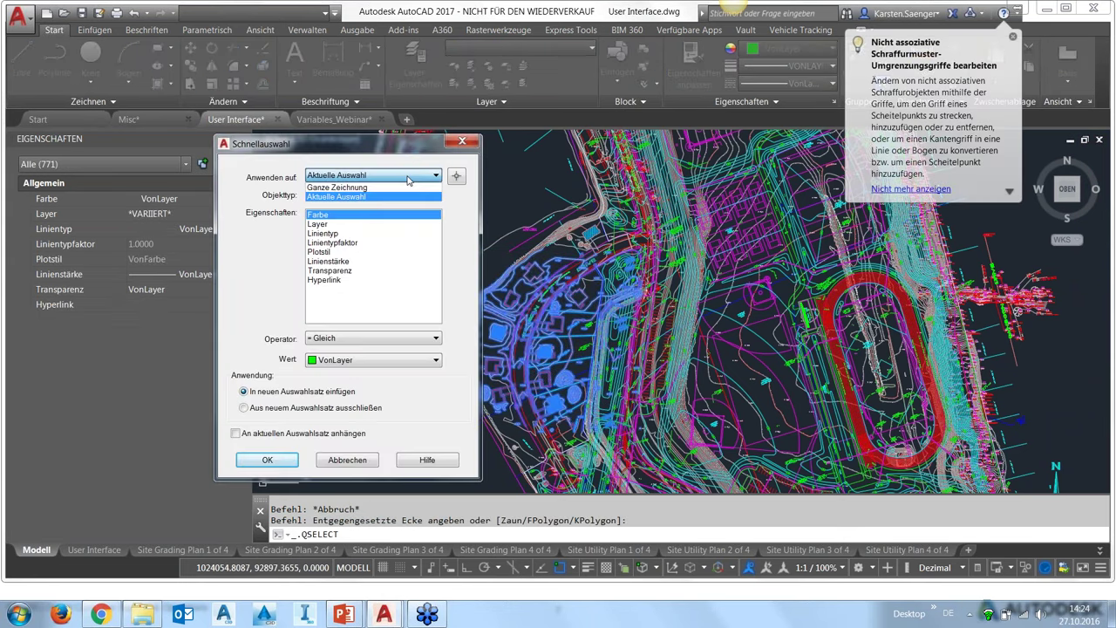
click(330, 199)
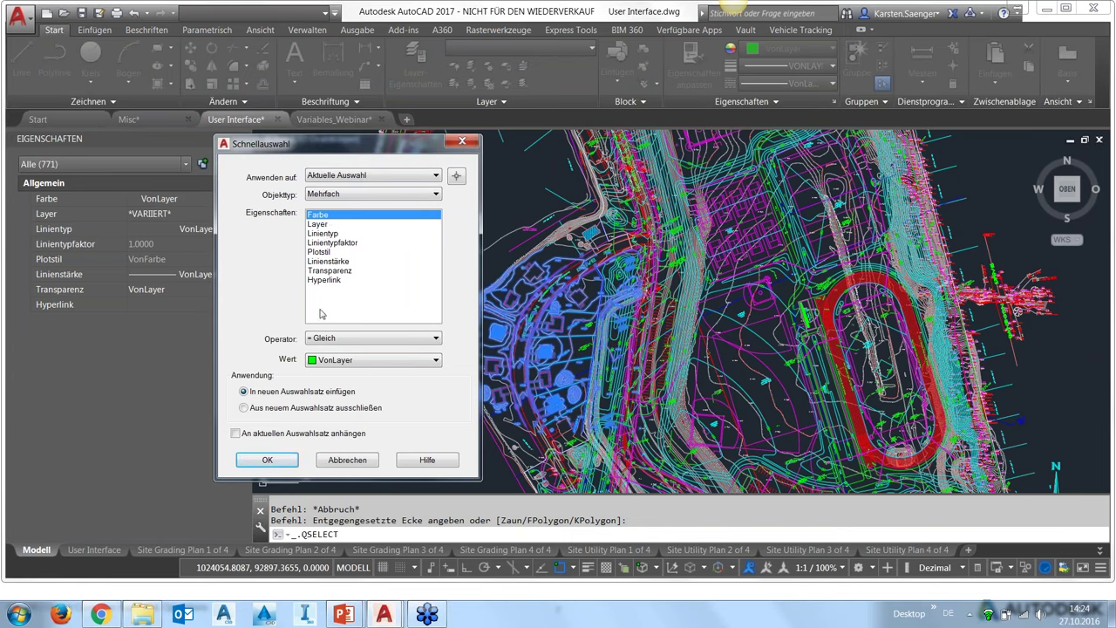
click(324, 197)
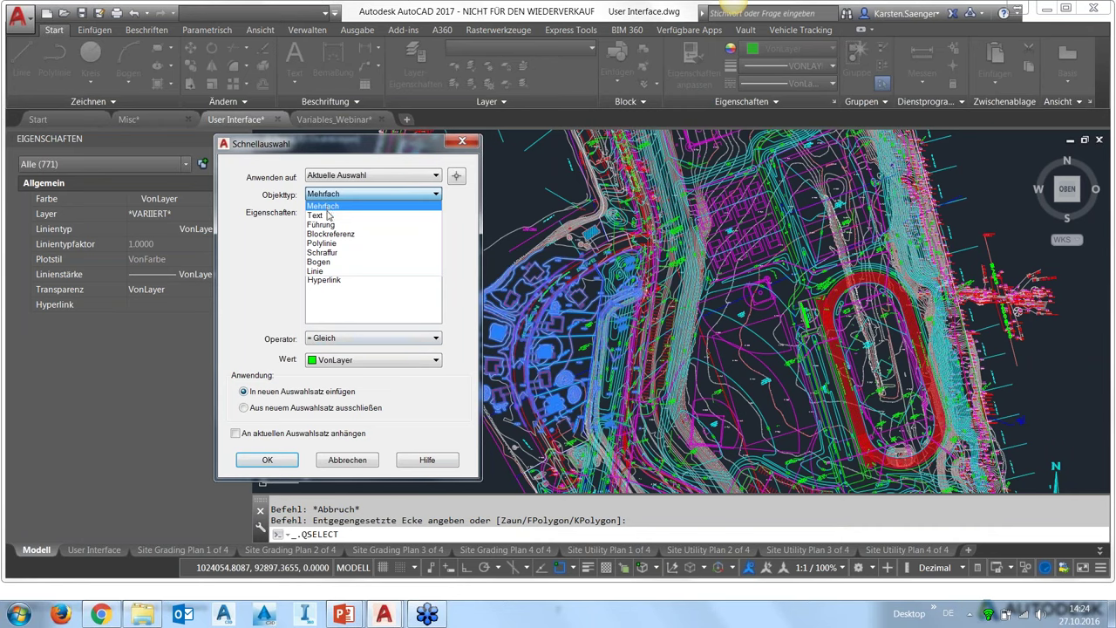
click(321, 243)
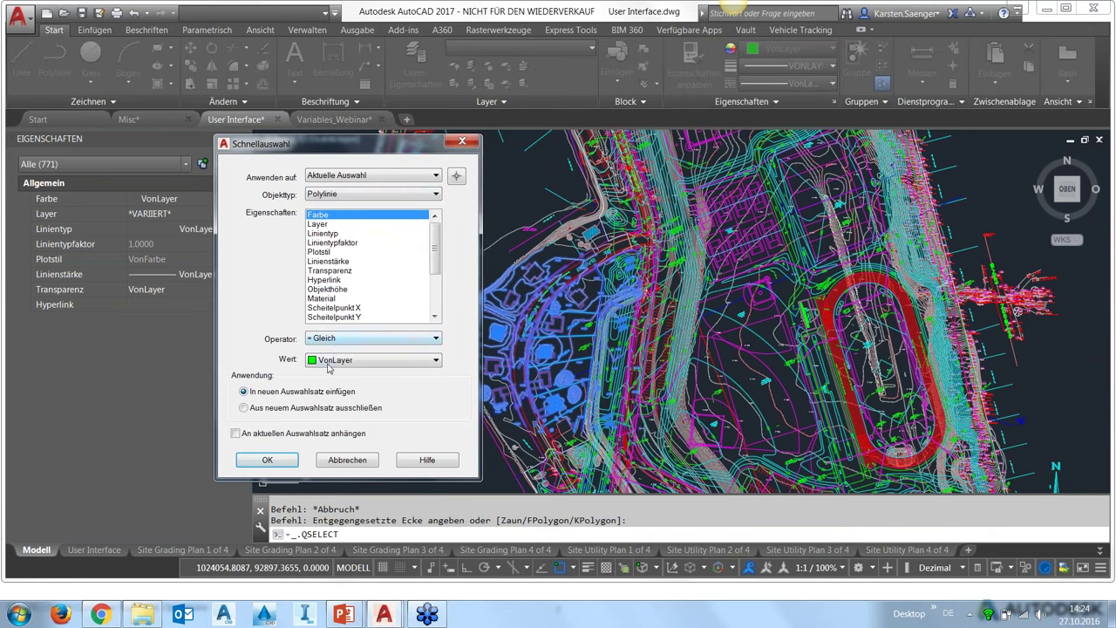
click(281, 452)
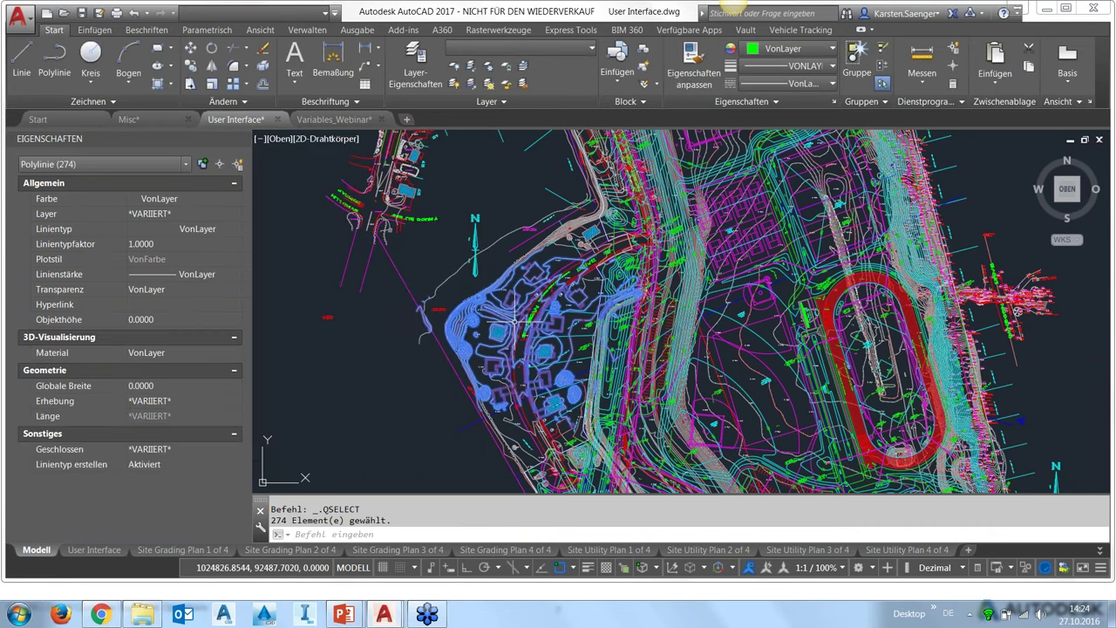
- Zoom in on the 274 selected polylines, clear the selection, and pan back out
scroll(517, 315, up, 2)
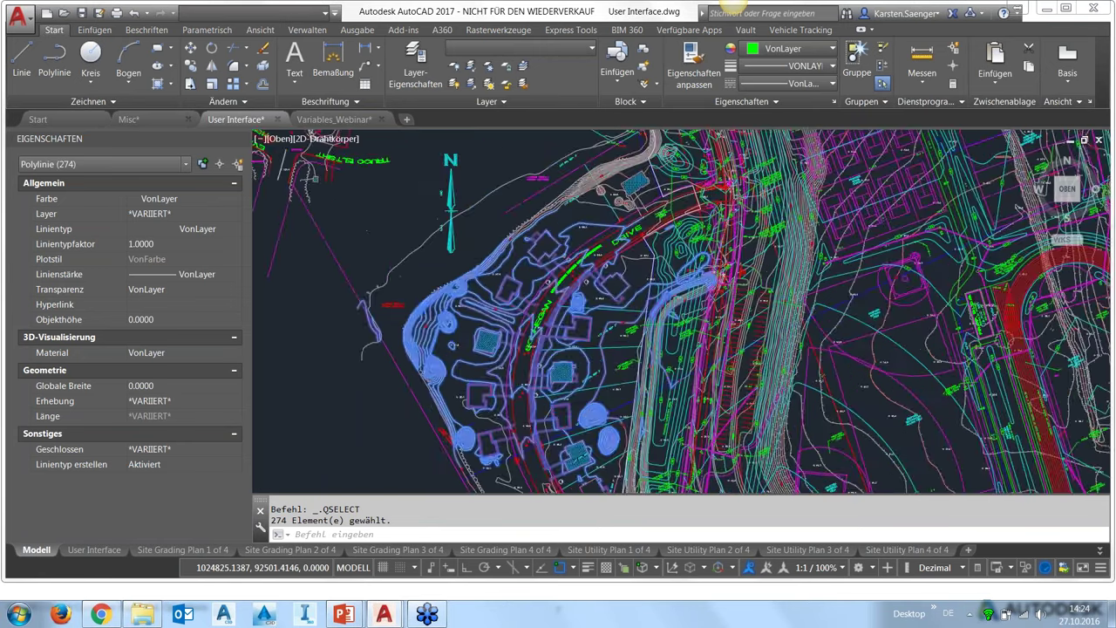
scroll(517, 315, up, 2)
scroll(517, 316, down, 2)
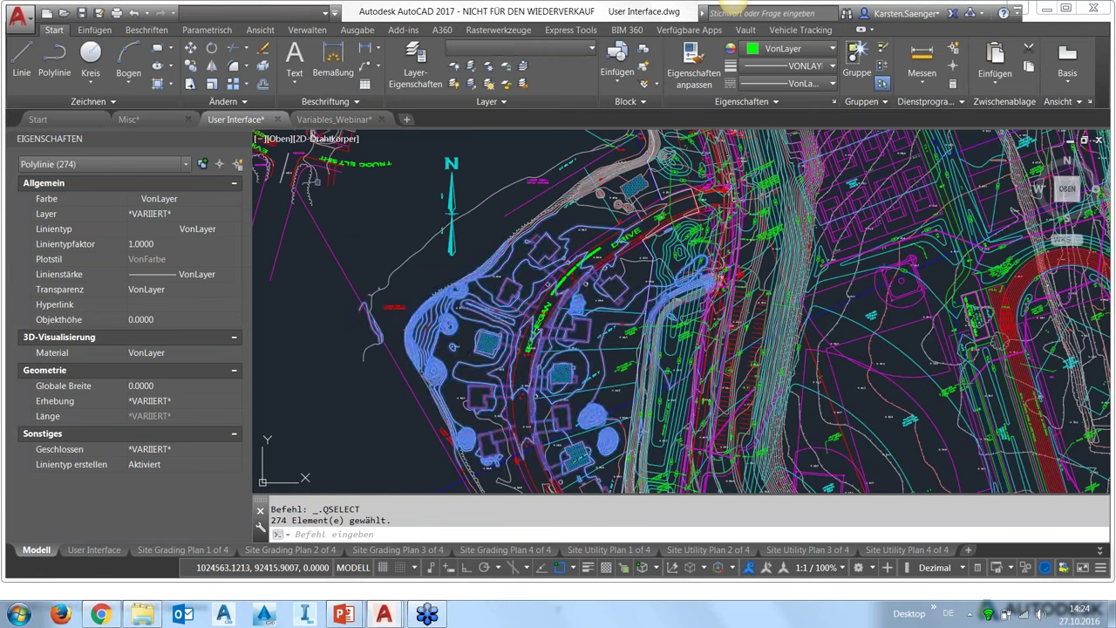
key(Escape)
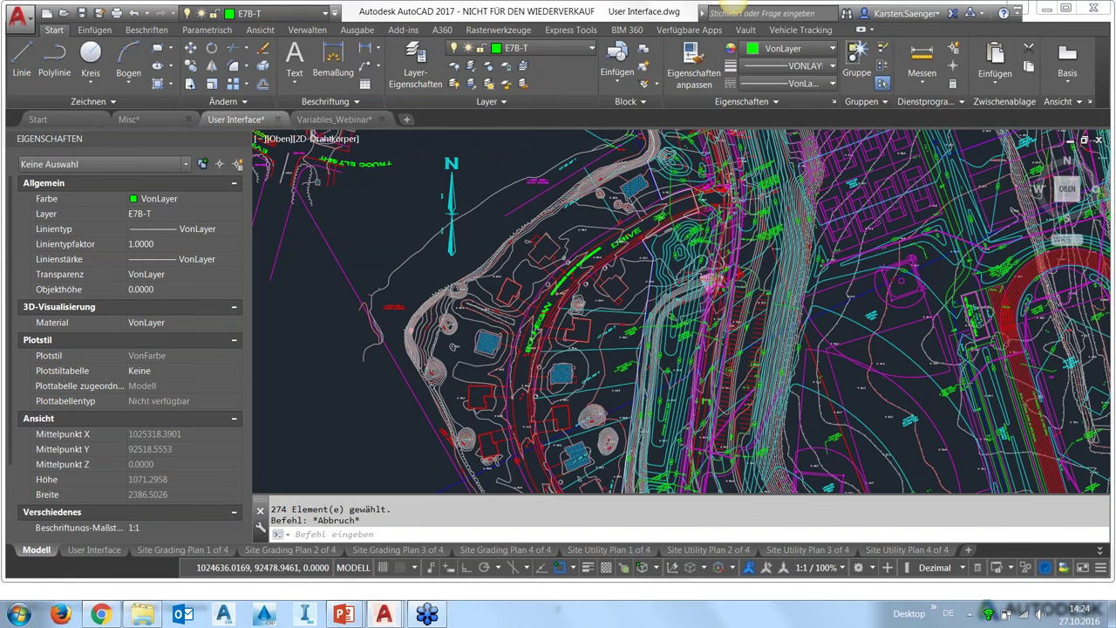
scroll(413, 330, down, 2)
middle_drag(413, 330, 420, 373)
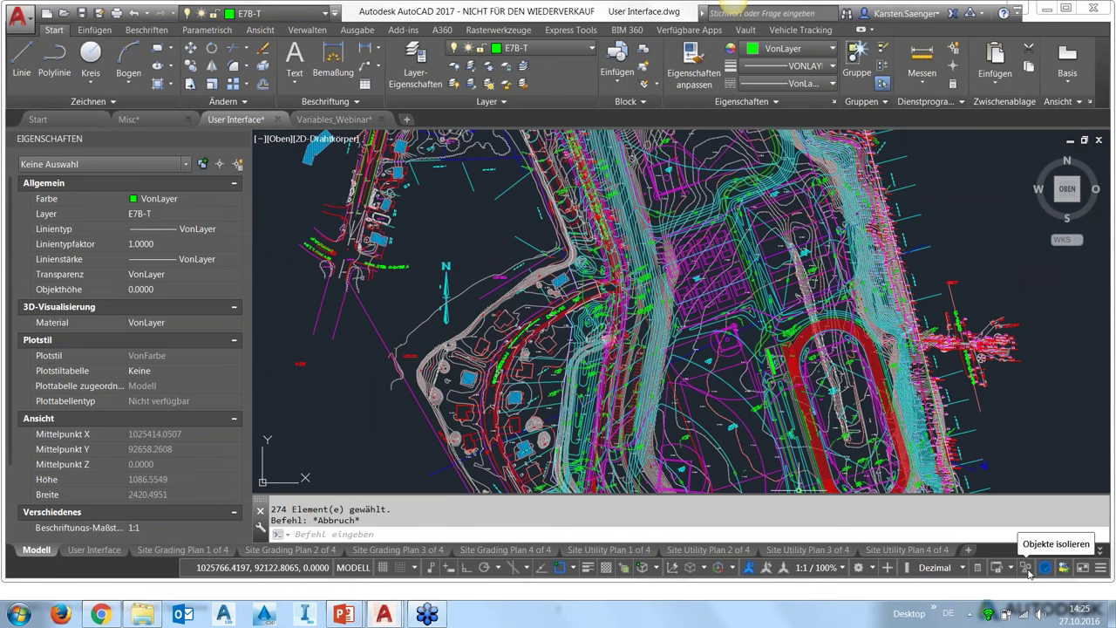
- Try Select Similar on a text label, then cancel that selection
click(430, 370)
right_click(398, 340)
click(445, 238)
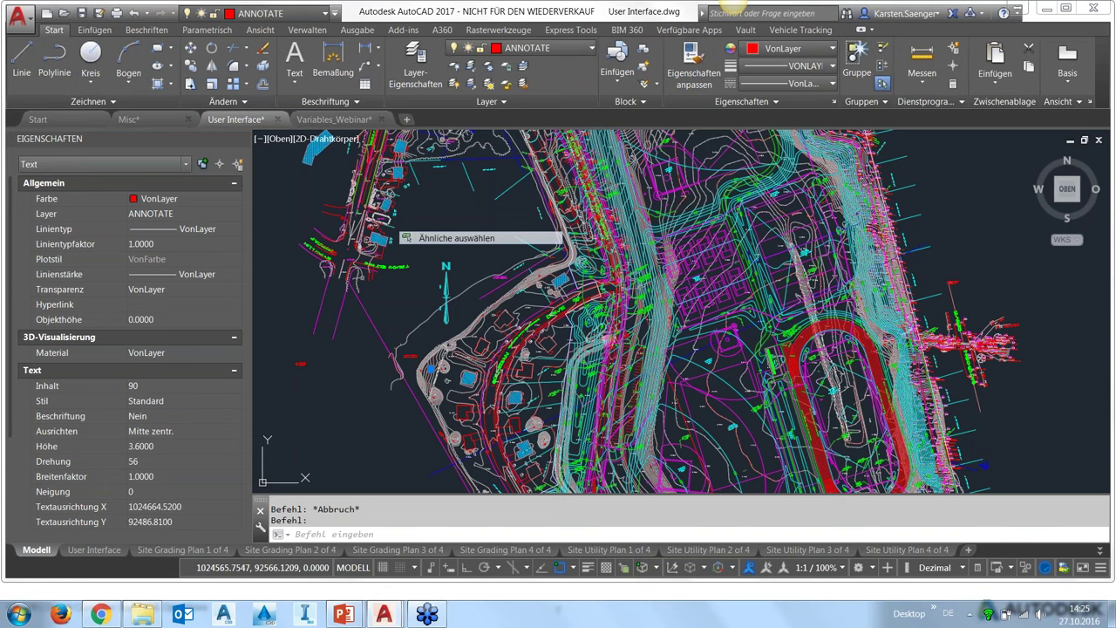
key(Escape)
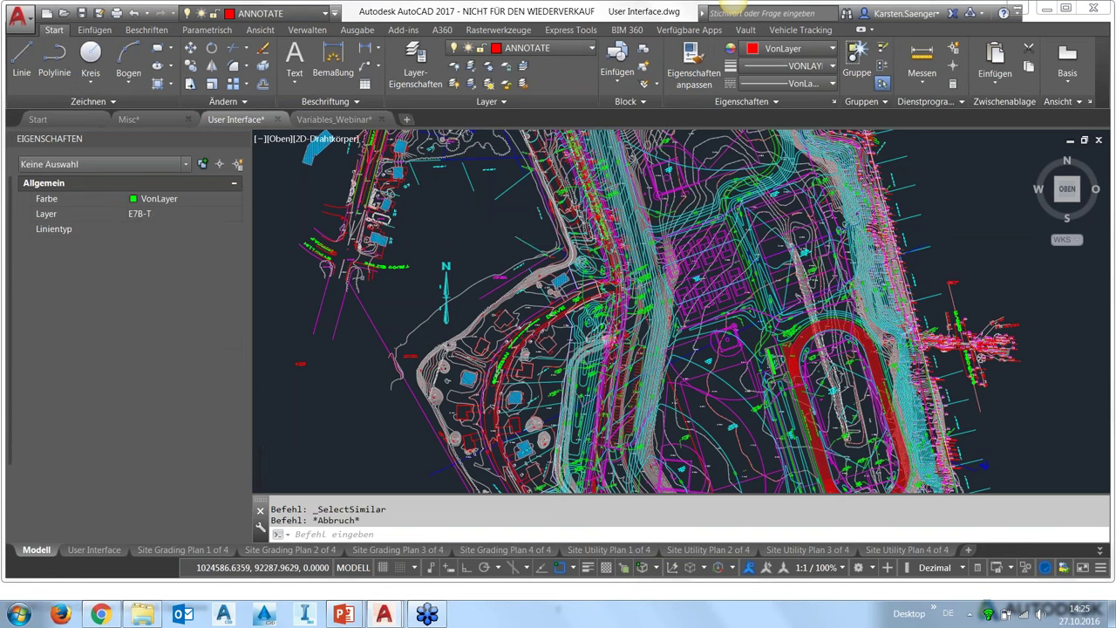
- Pick a western-slope contour polyline and use Ähnliche auswählen to select matching polylines
scroll(431, 353, up, 4)
click(453, 345)
right_click(436, 345)
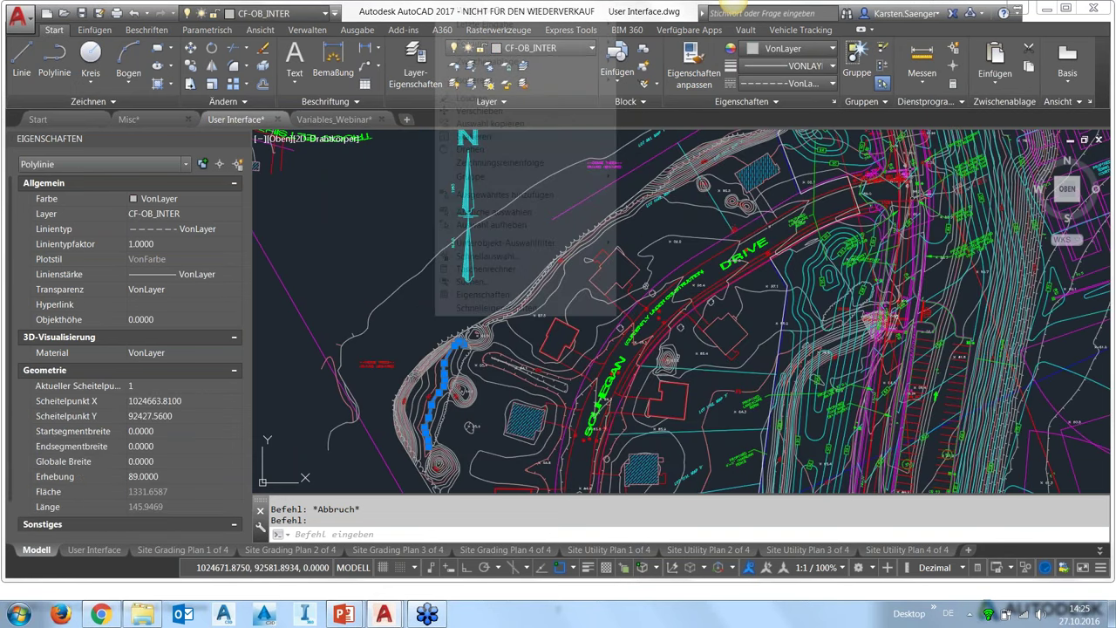
click(497, 212)
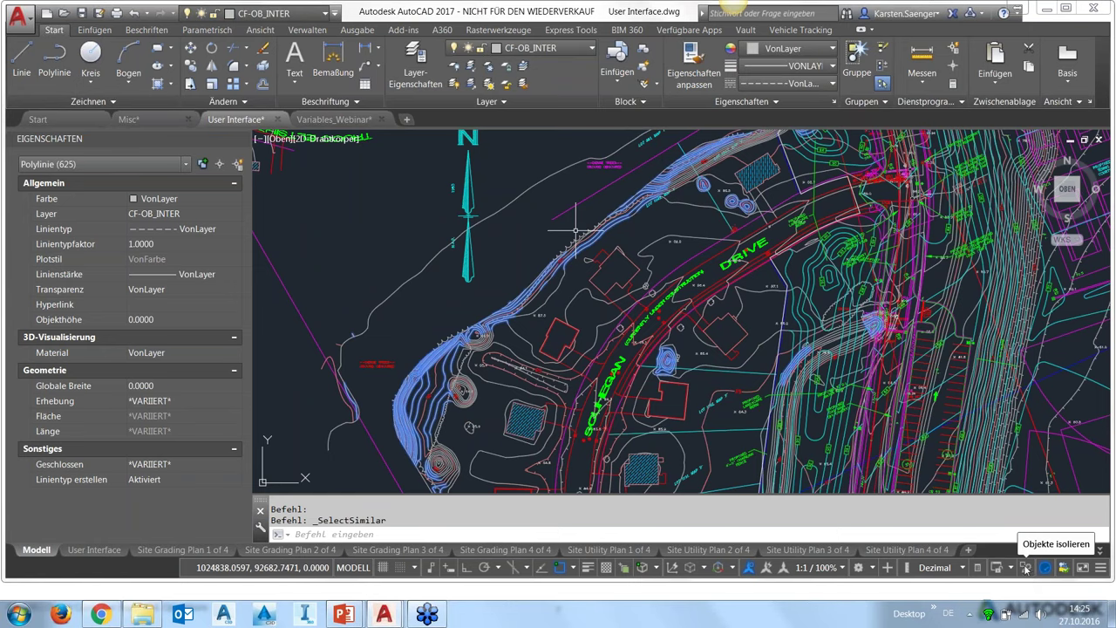
click(1101, 567)
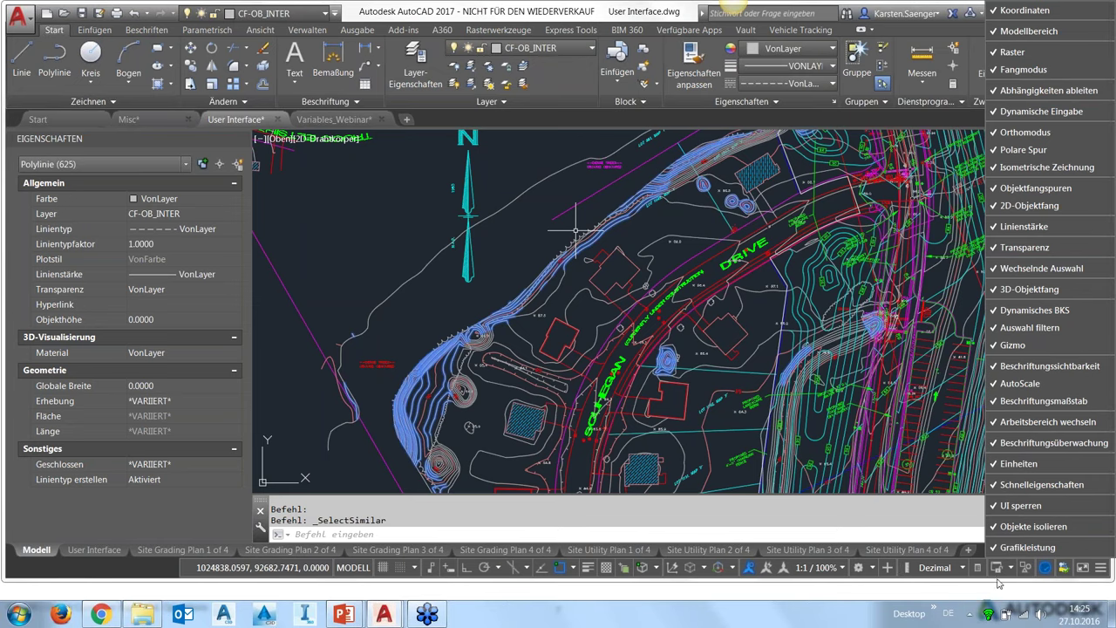
click(732, 625)
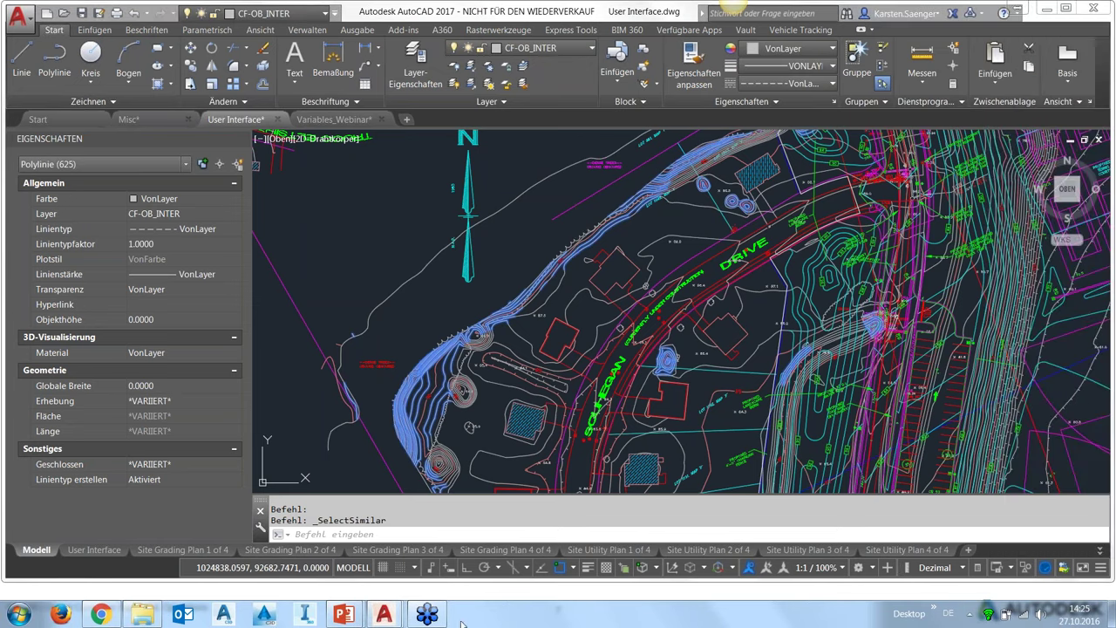
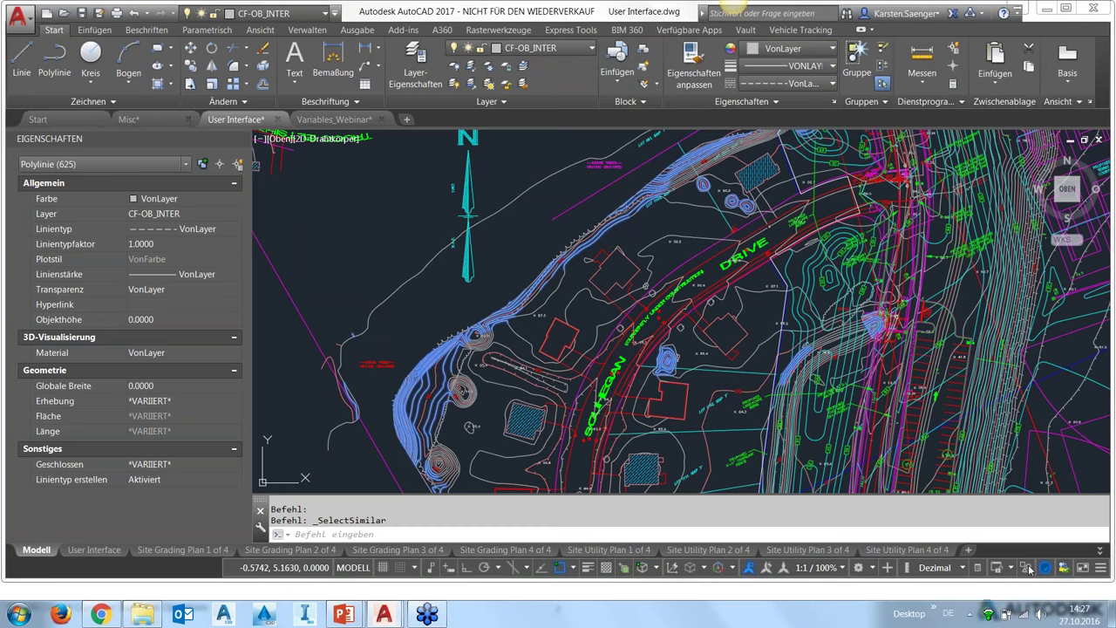
- Hide the selected contour polylines, then end object isolation so they reappear
click(1030, 568)
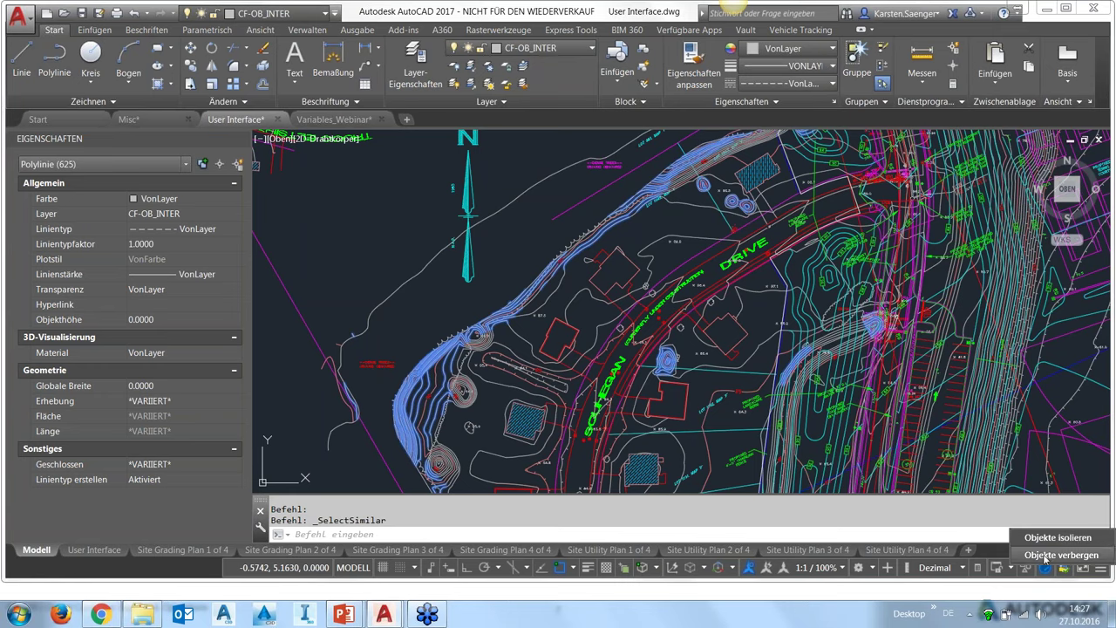
click(1046, 556)
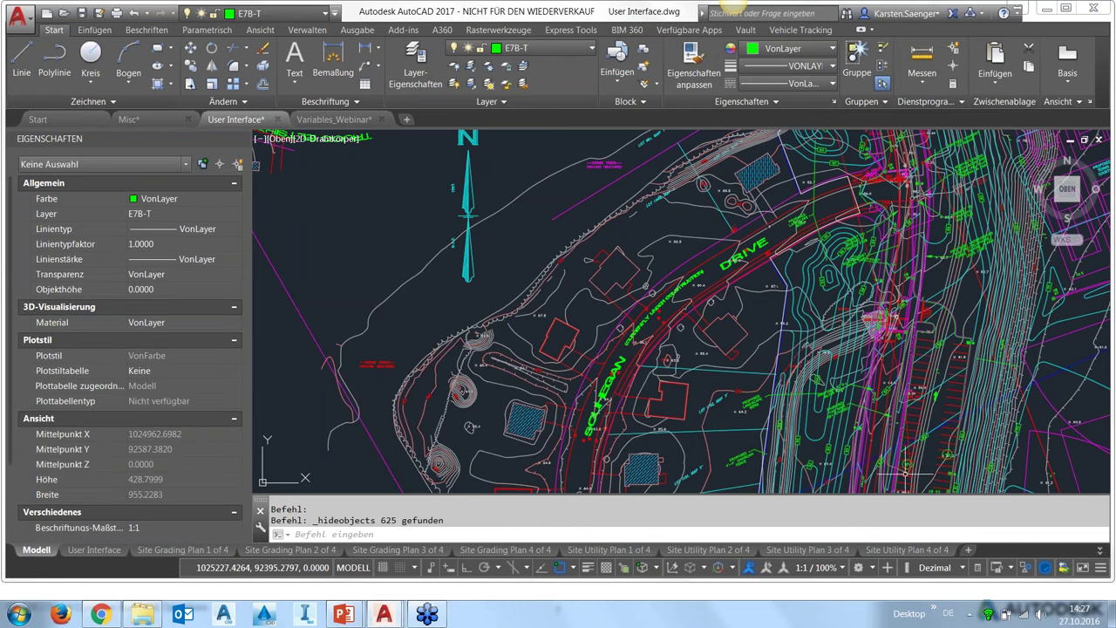
click(1029, 571)
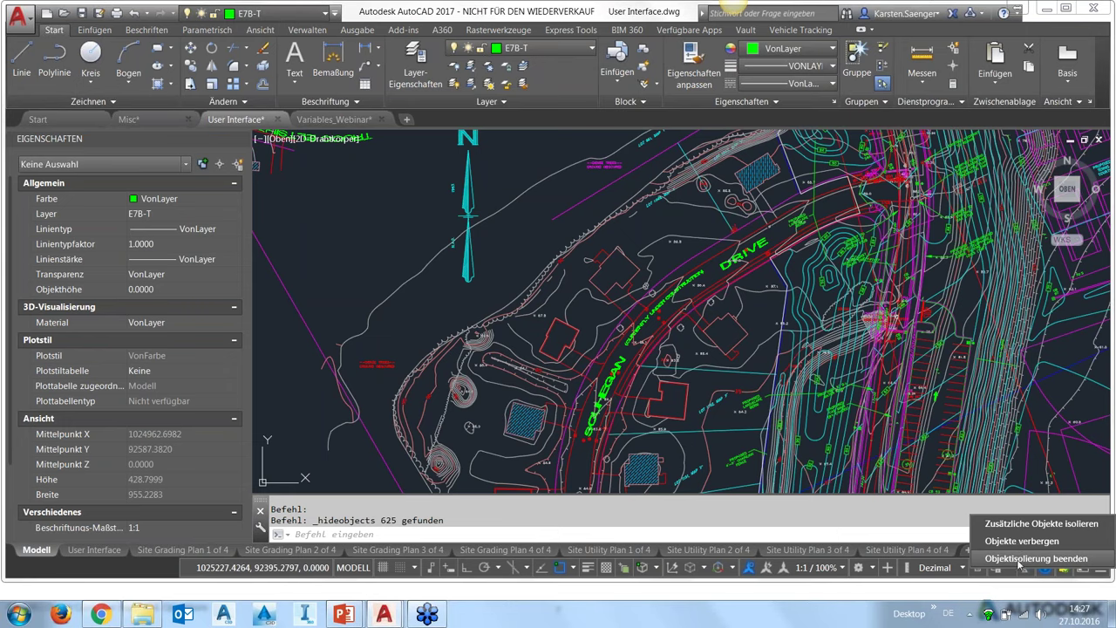
click(1018, 559)
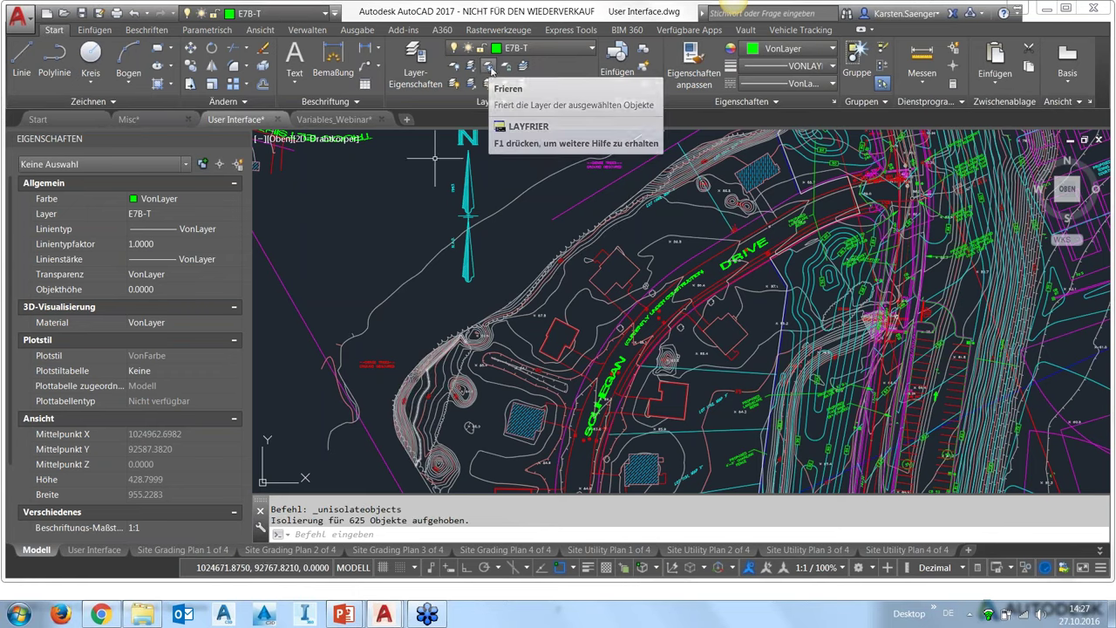
- Freeze layers CF-OB_INTER, DENSE_WD and FNDTION by picking a contour, tree line and foundation
click(488, 68)
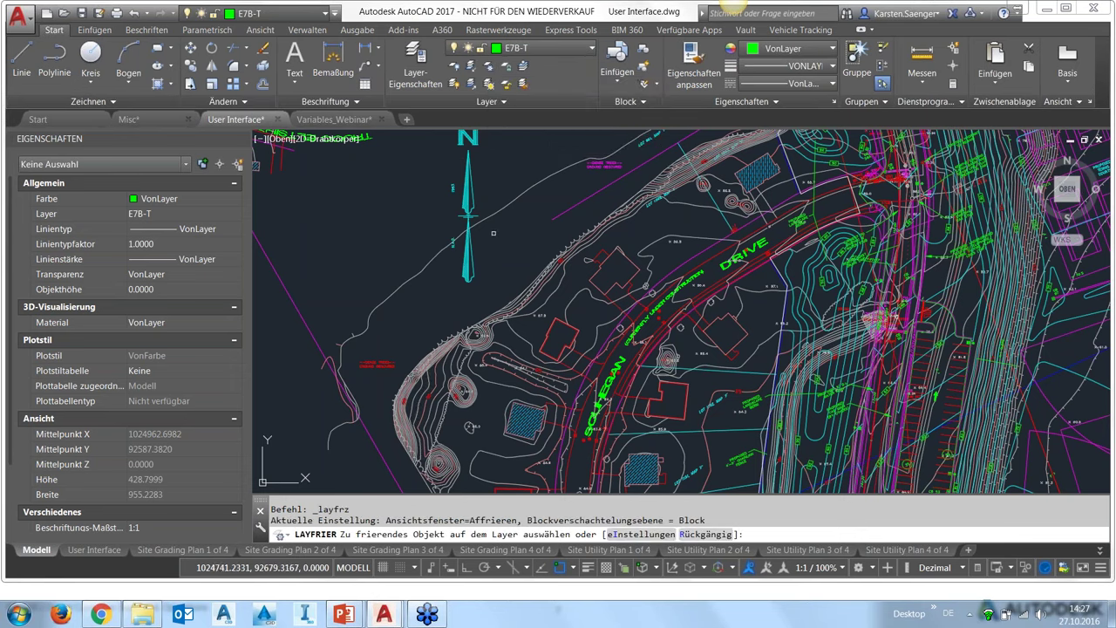
scroll(431, 409, up, 2)
scroll(398, 385, up, 2)
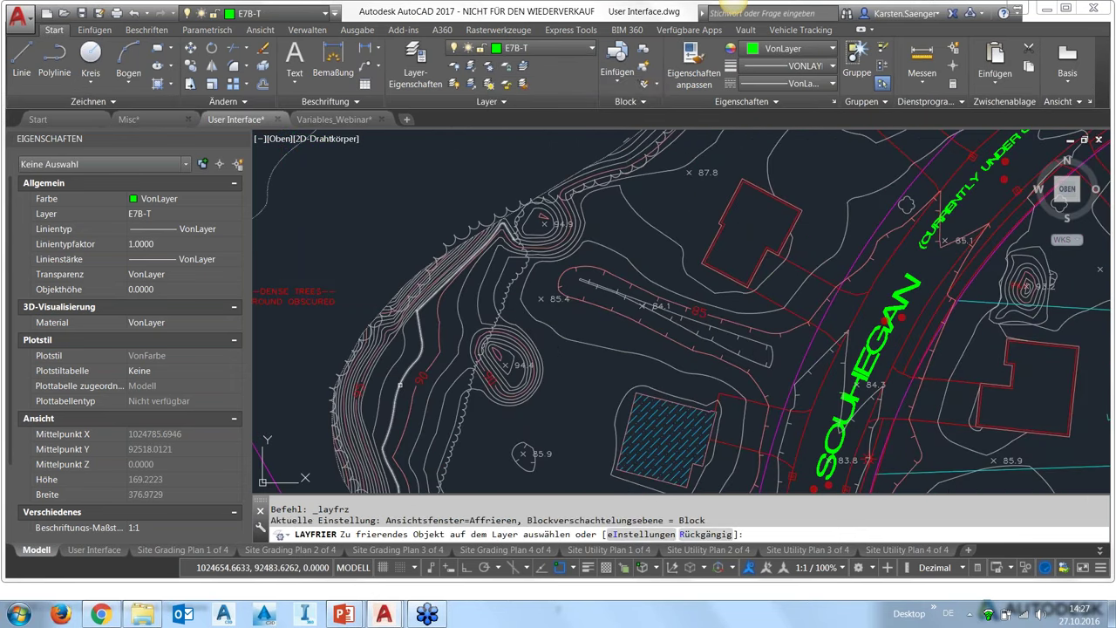
click(398, 395)
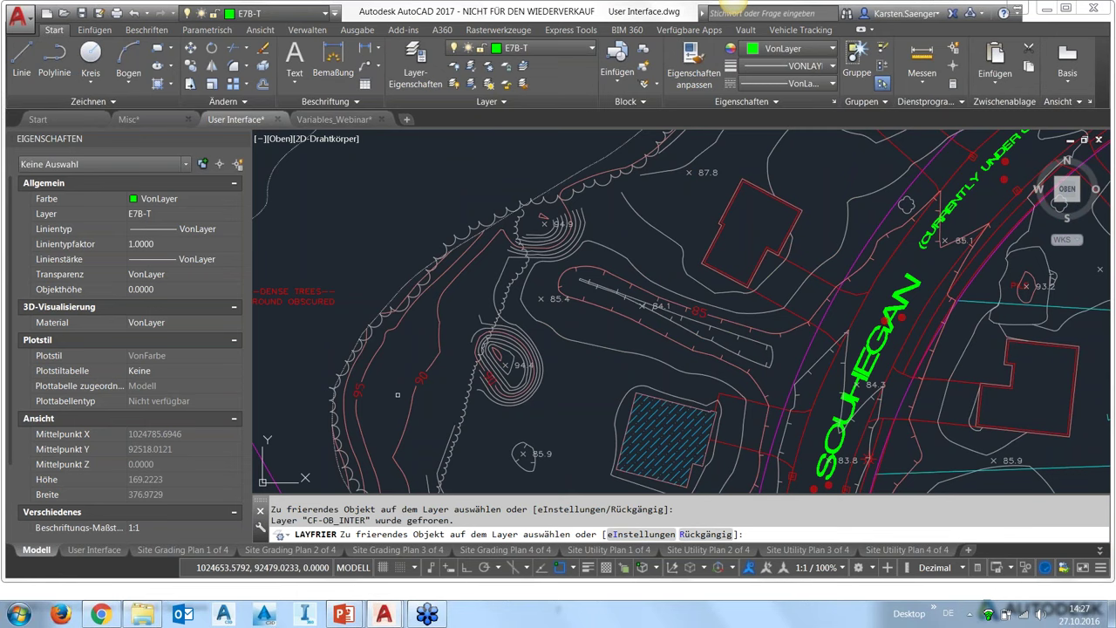
scroll(397, 395, down, 2)
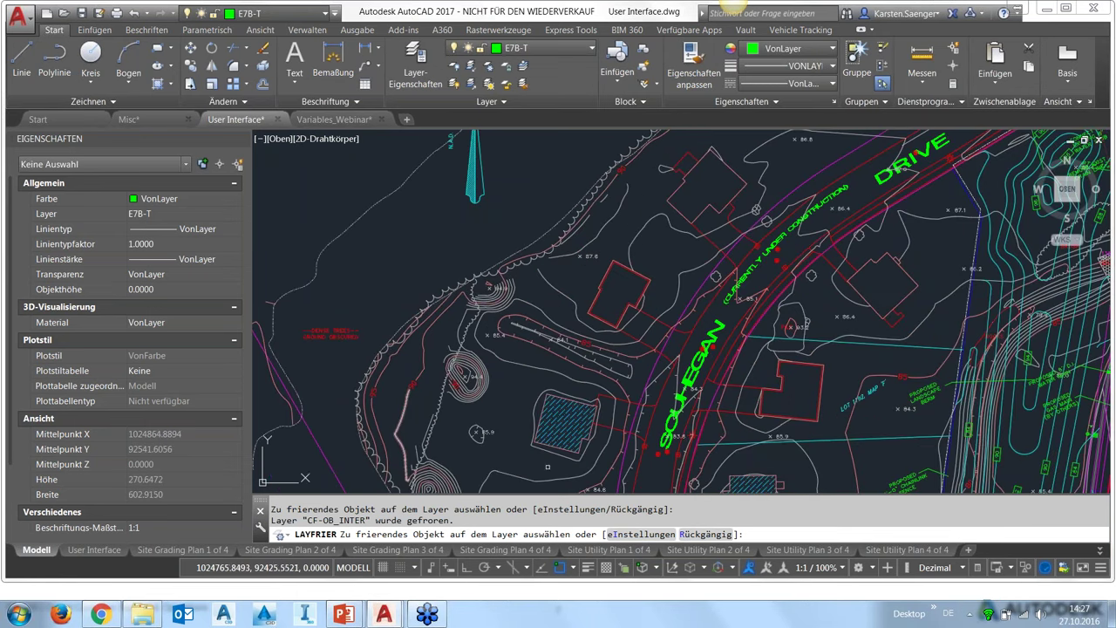
scroll(565, 450, down, 2)
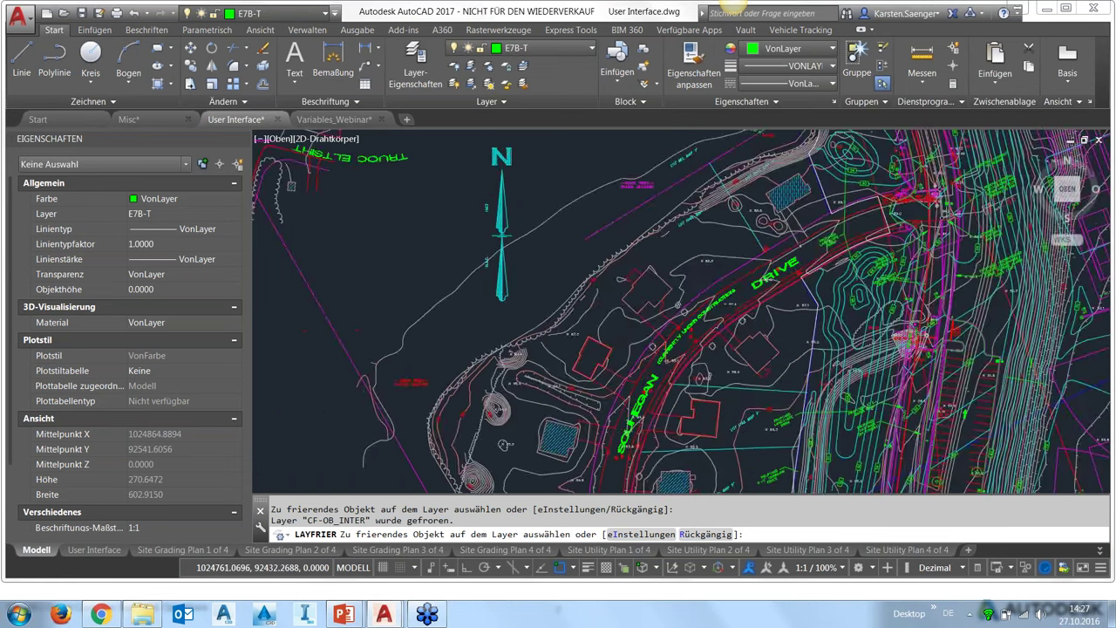
scroll(520, 421, down, 2)
middle_drag(521, 421, 438, 348)
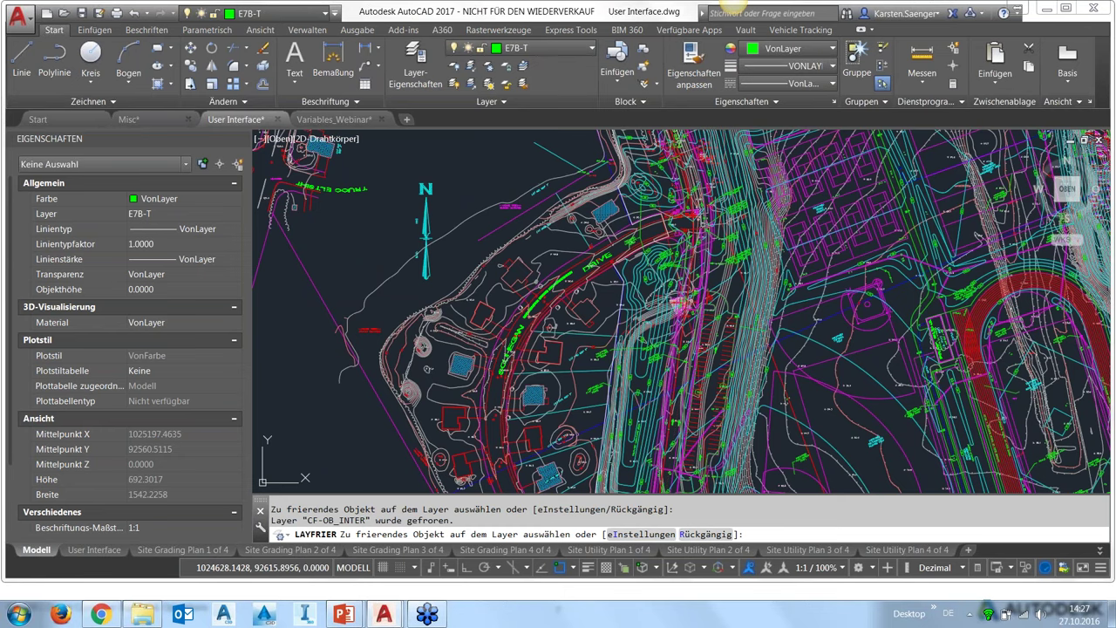
click(368, 282)
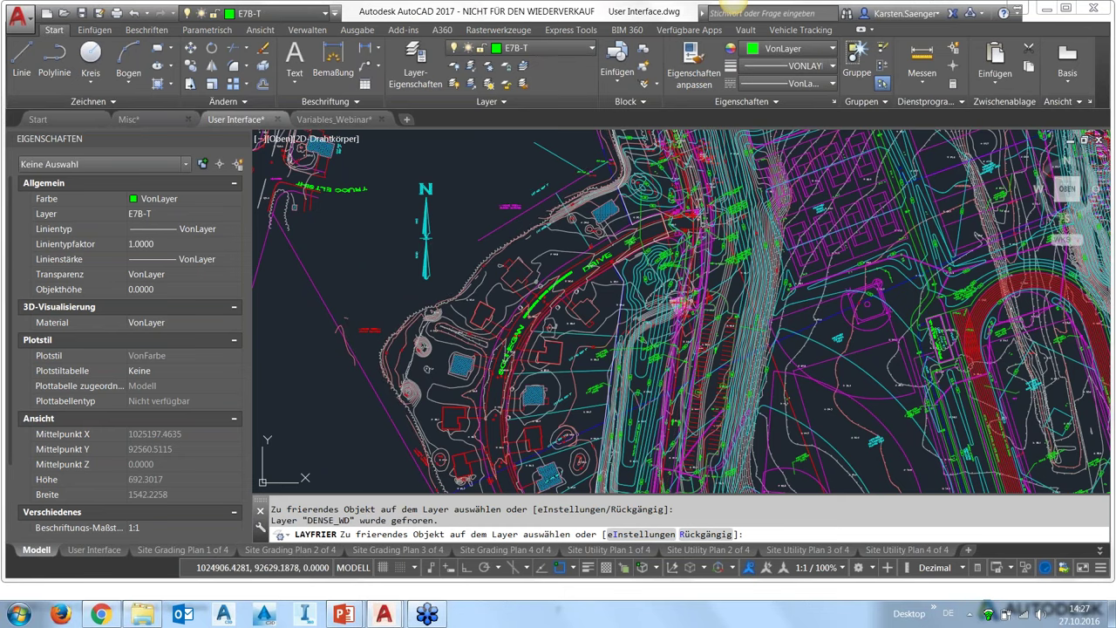
click(454, 418)
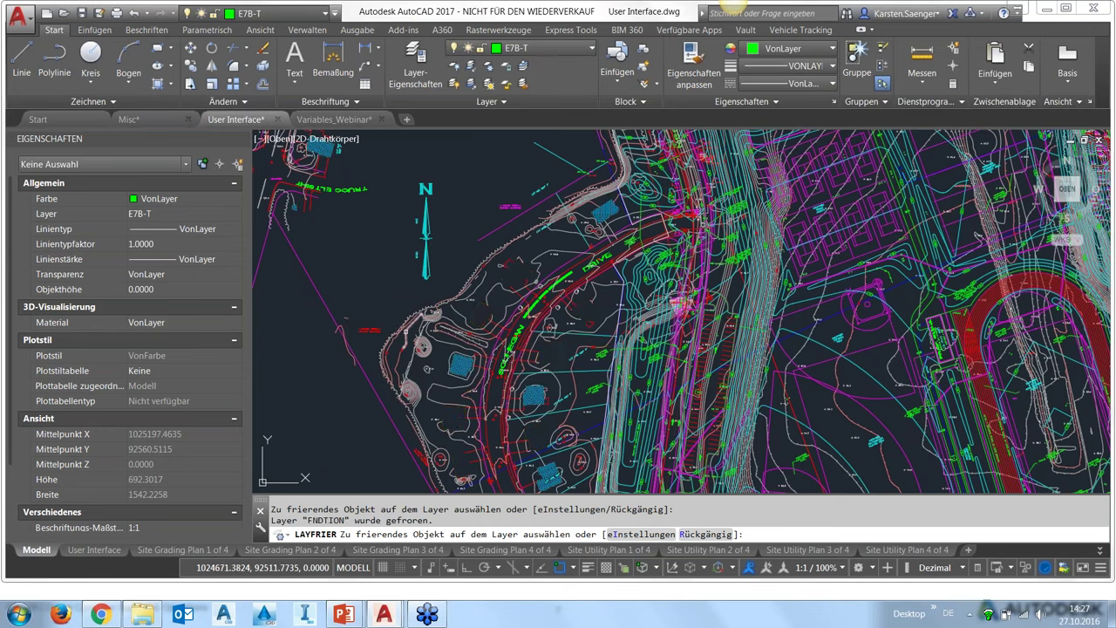
click(488, 101)
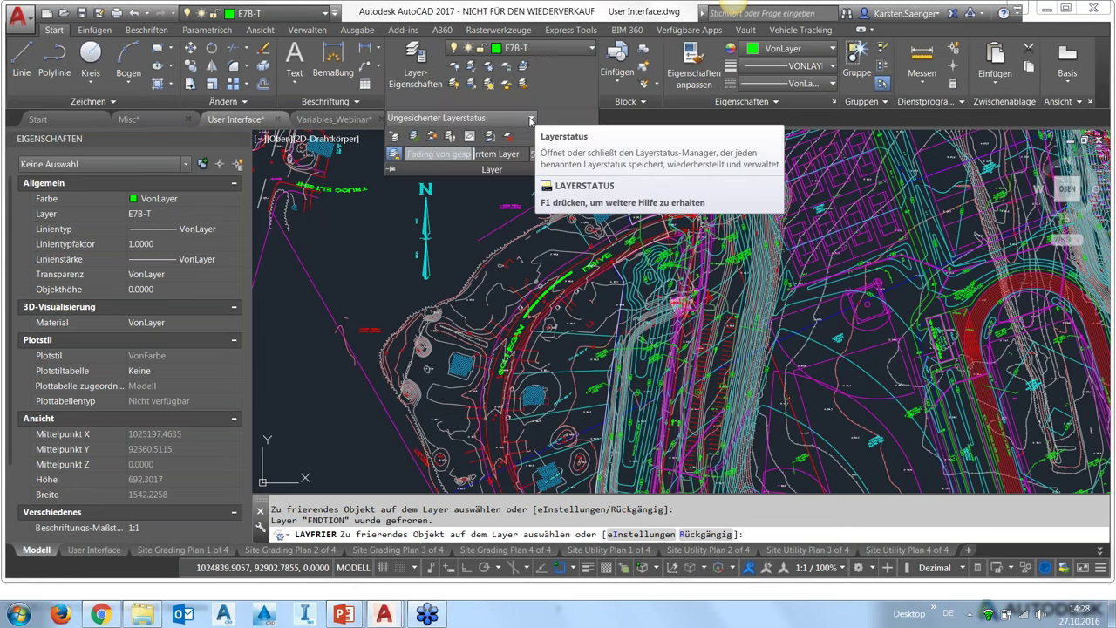
- Look at the Layer States Manager from the layer state list, then close it
click(530, 120)
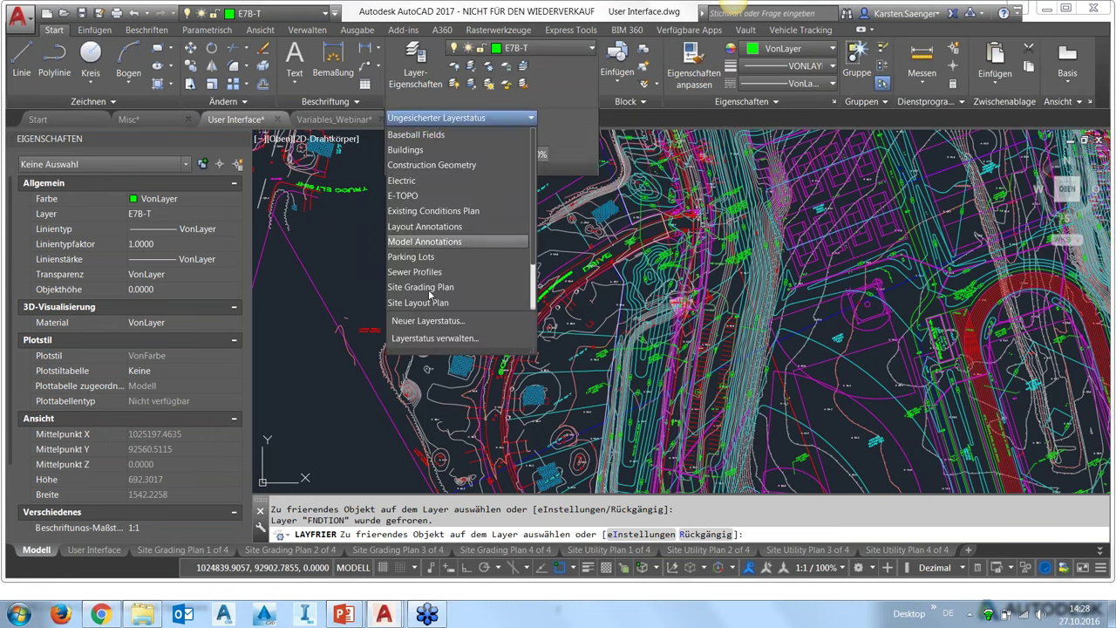
click(394, 363)
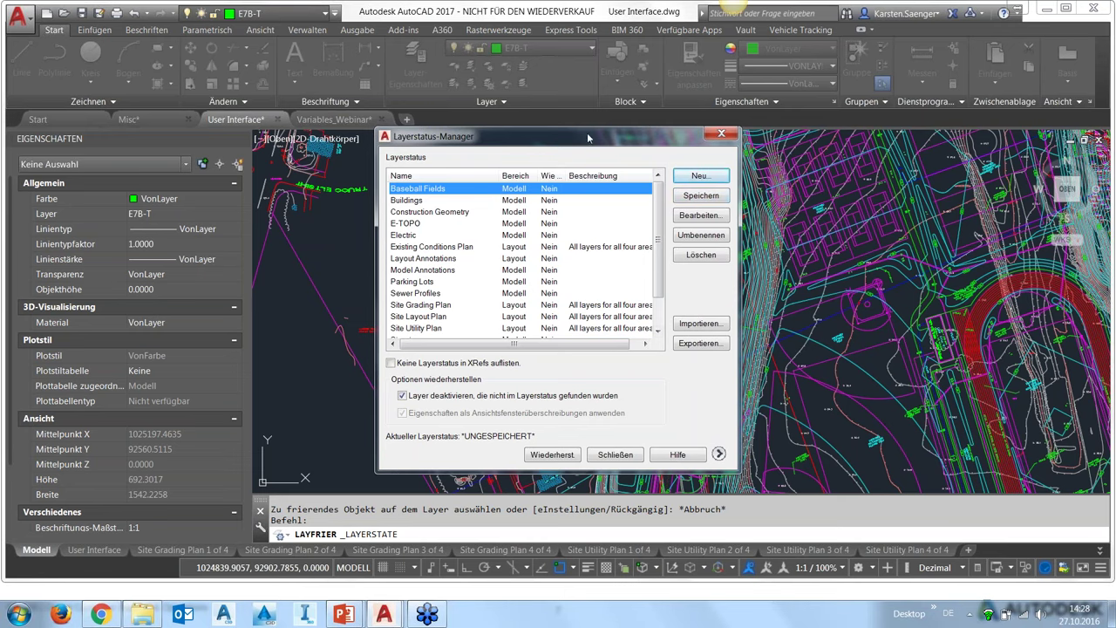
drag(619, 134, 487, 130)
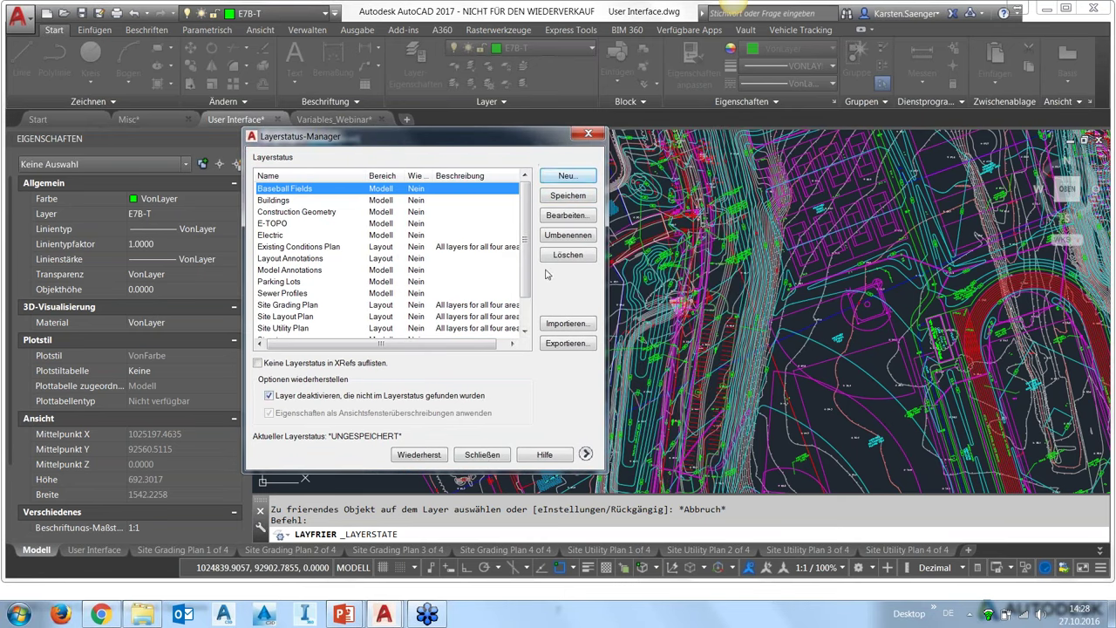
click(484, 455)
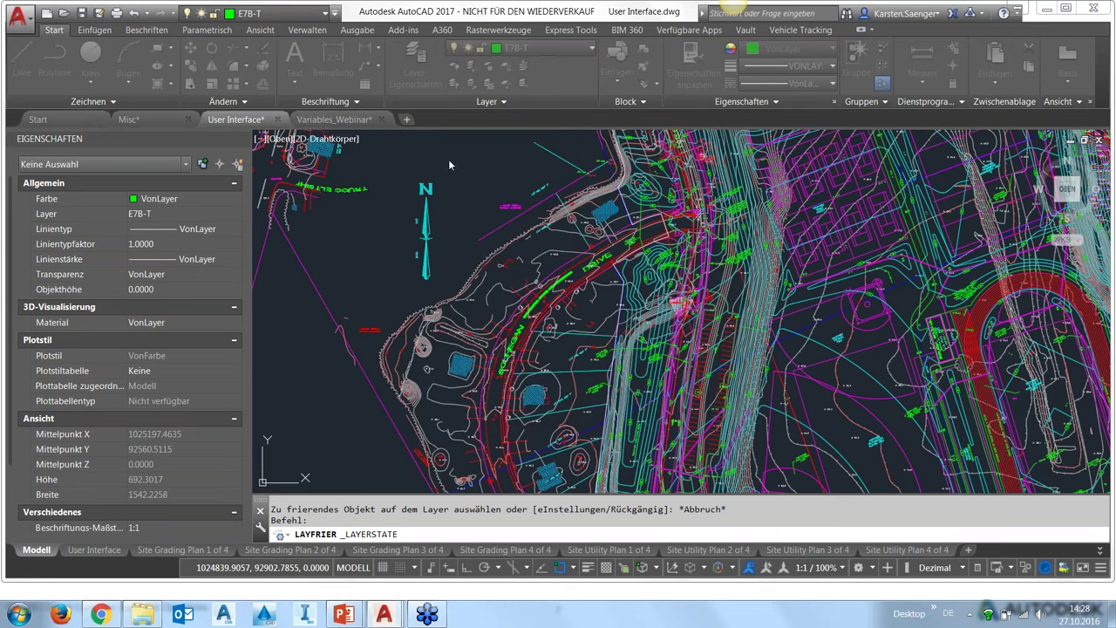
- Save the current layer setup as a new layer state named 'test'
click(450, 105)
click(458, 120)
click(431, 323)
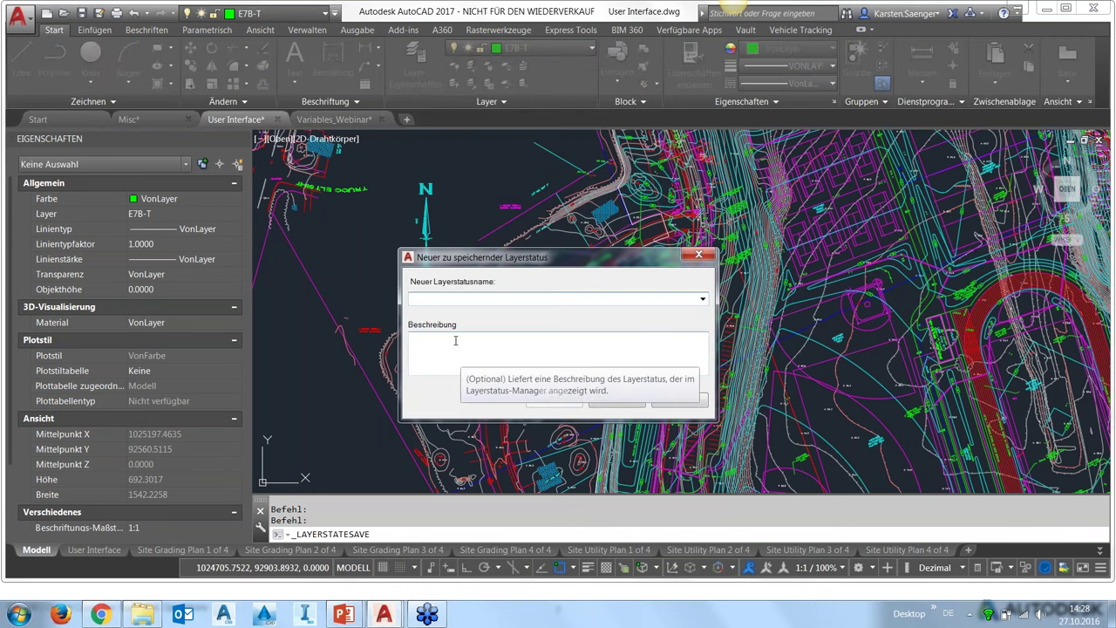
text(est)
click(554, 401)
click(455, 101)
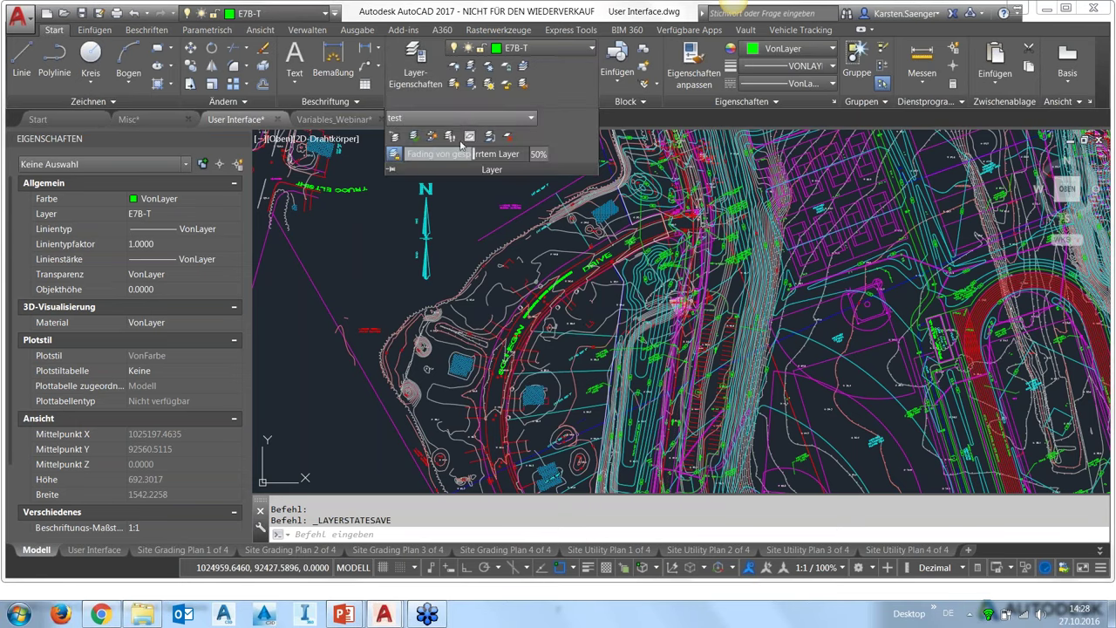
click(455, 118)
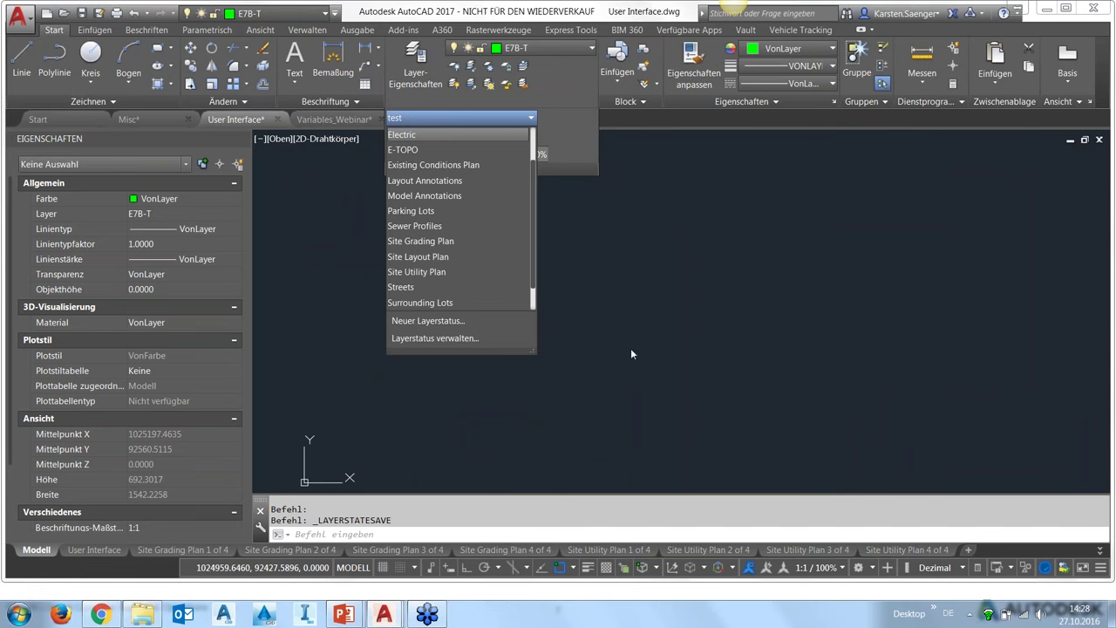
- Restore a different saved layer state and recentre the site plan
click(453, 226)
scroll(609, 336, down, 3)
scroll(609, 335, down, 3)
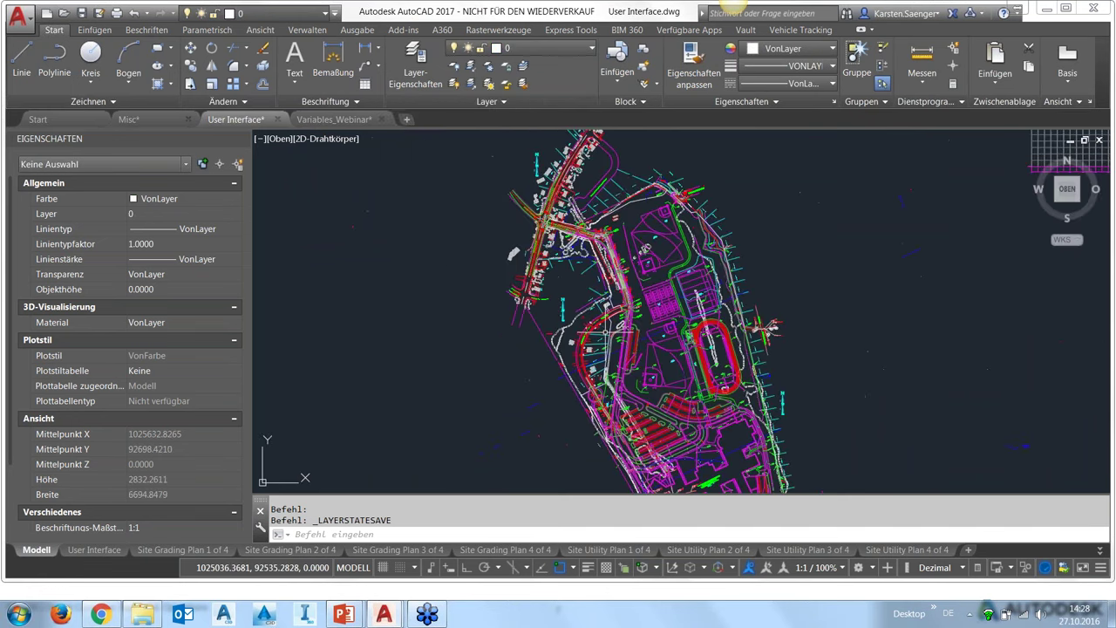
middle_drag(714, 357, 555, 272)
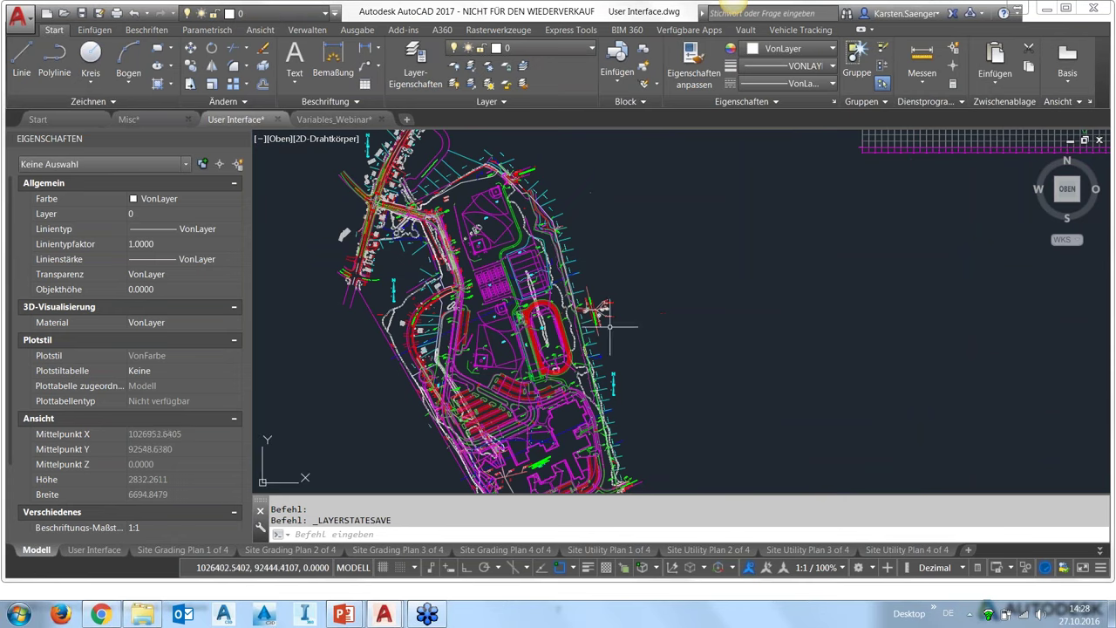
- Restore the 'test' layer state, undo the slow redraw, and zoom into the left edge
click(481, 101)
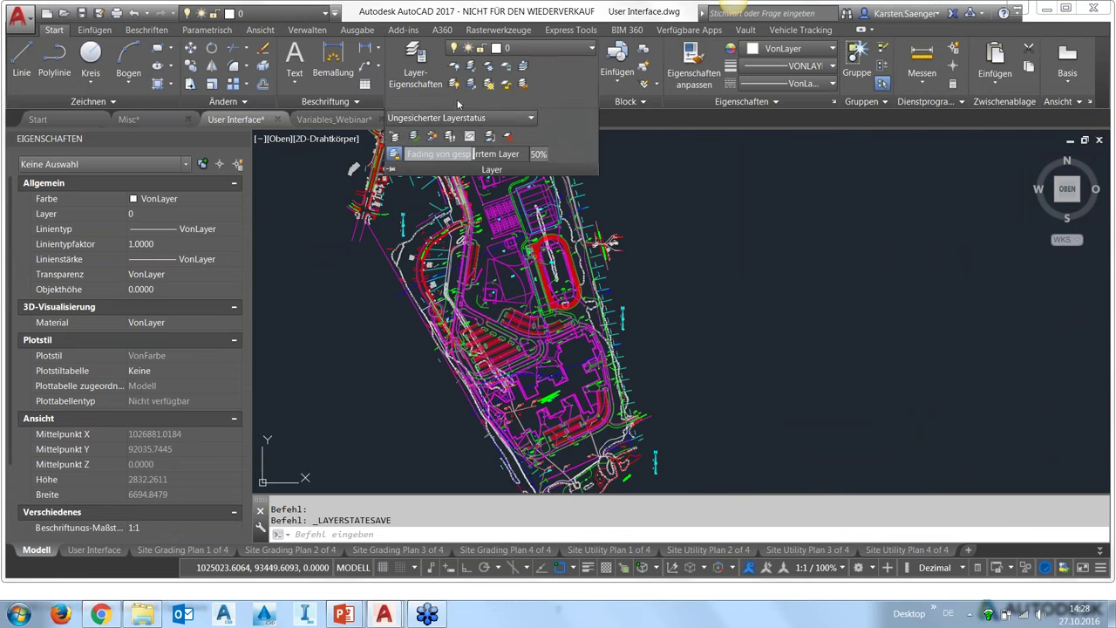
click(481, 118)
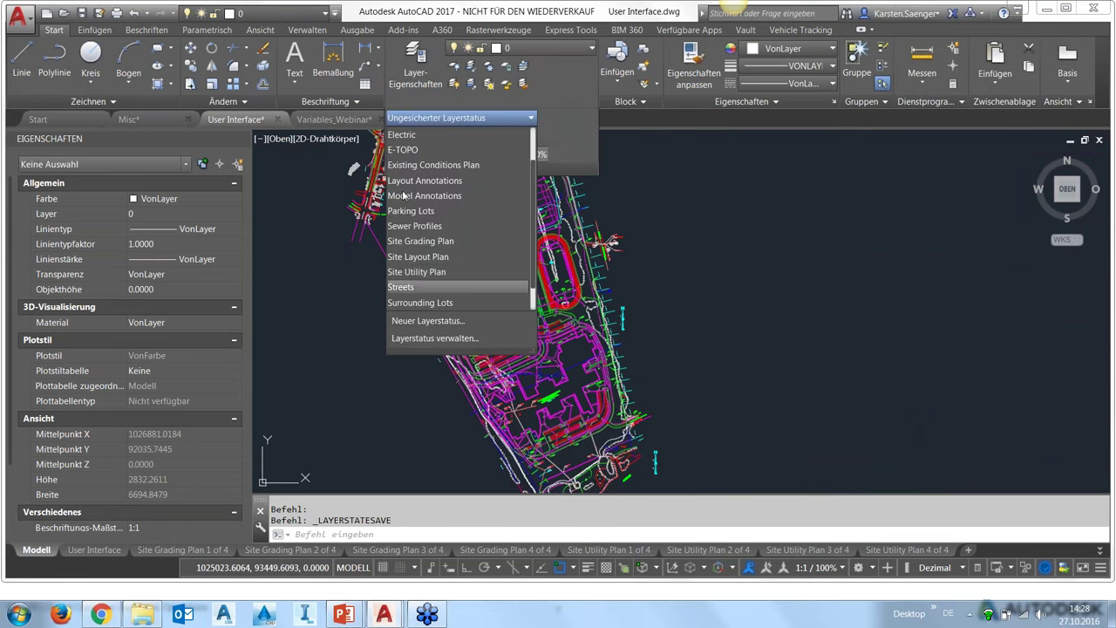
scroll(447, 209, up, 3)
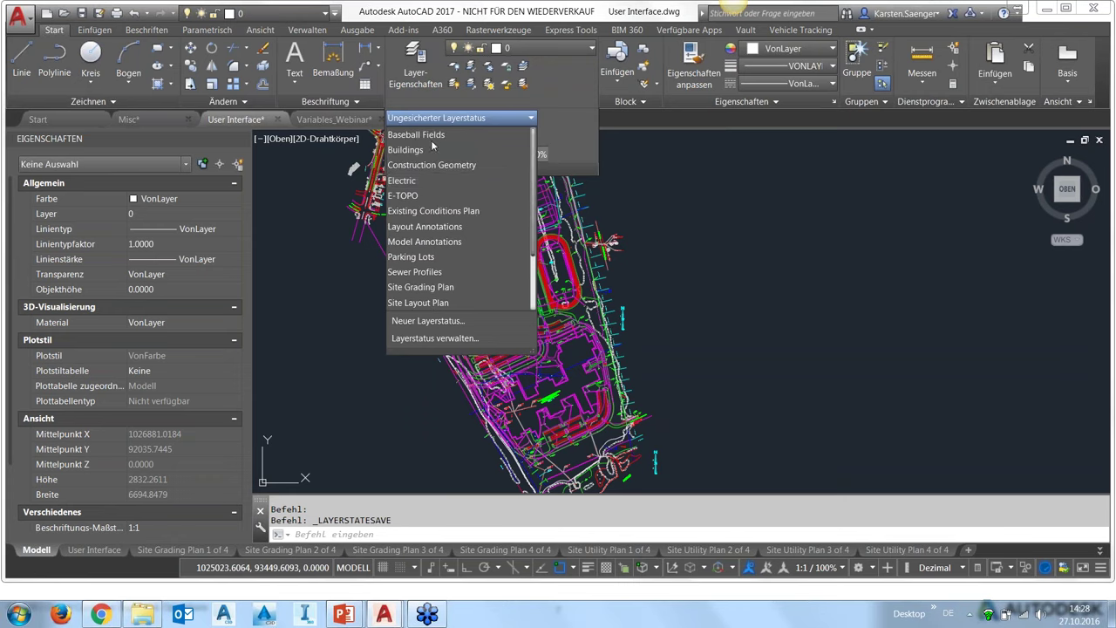
scroll(469, 272, down, 2)
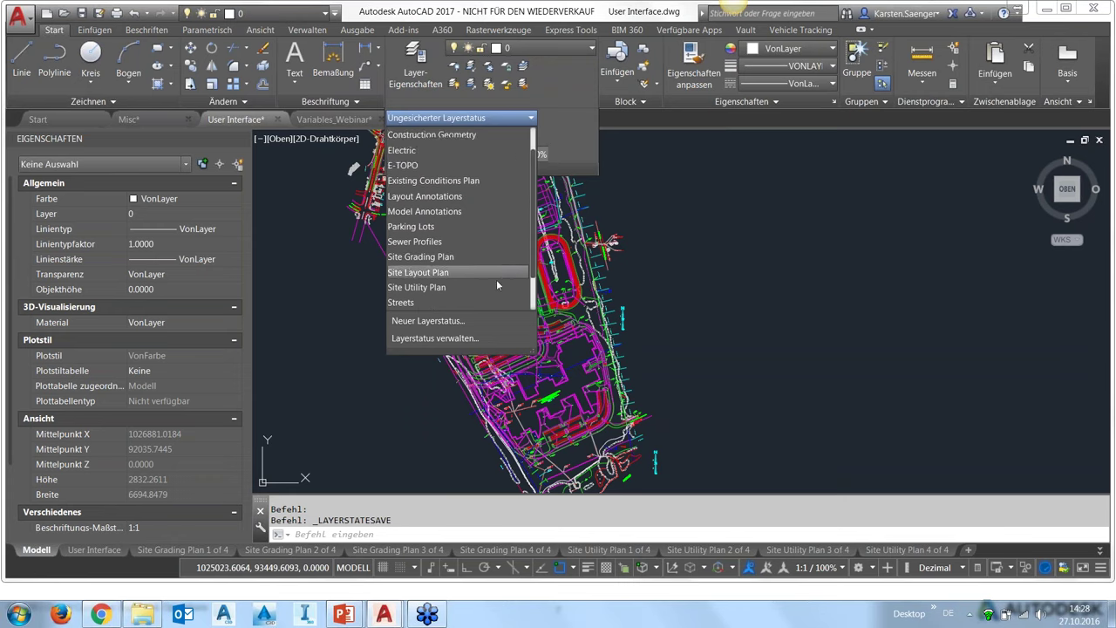
scroll(496, 279, down, 1)
scroll(494, 280, down, 1)
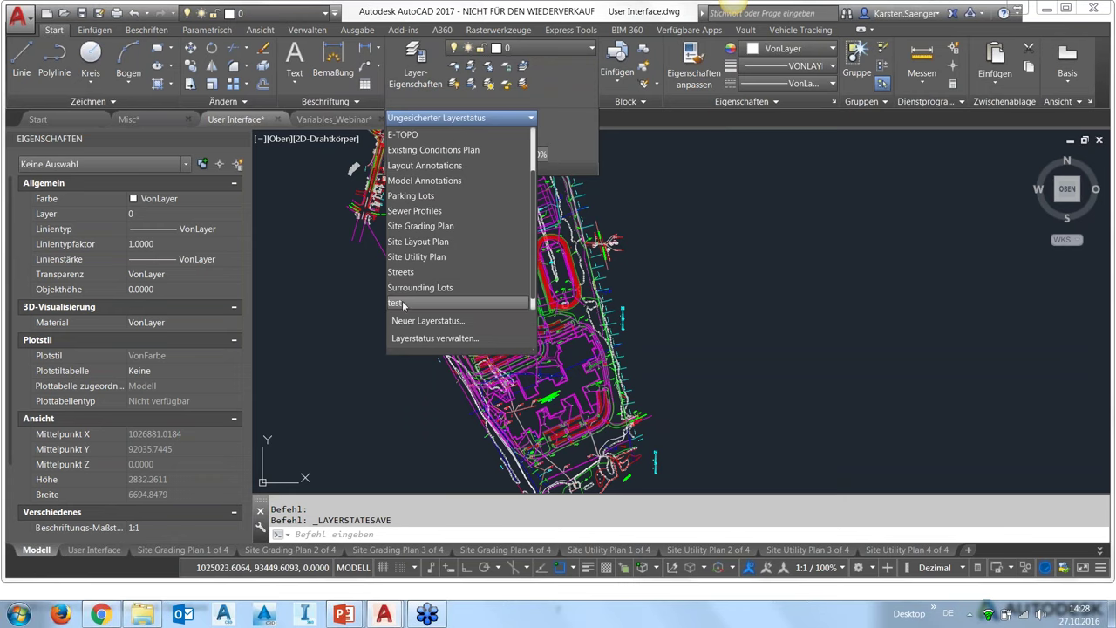
click(357, 381)
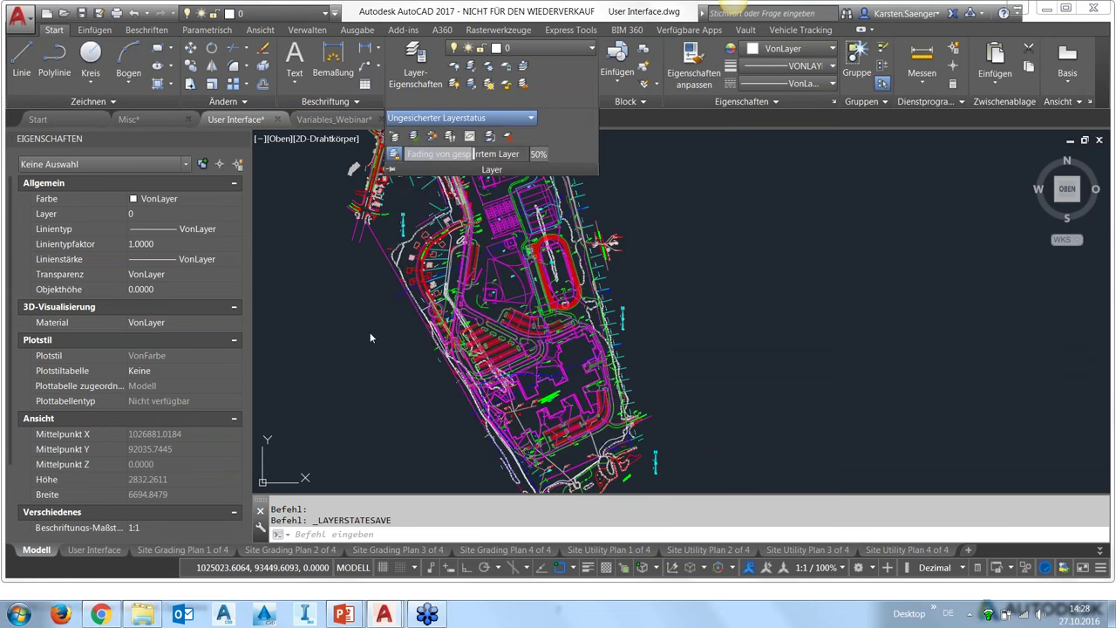
key(ctrl+z)
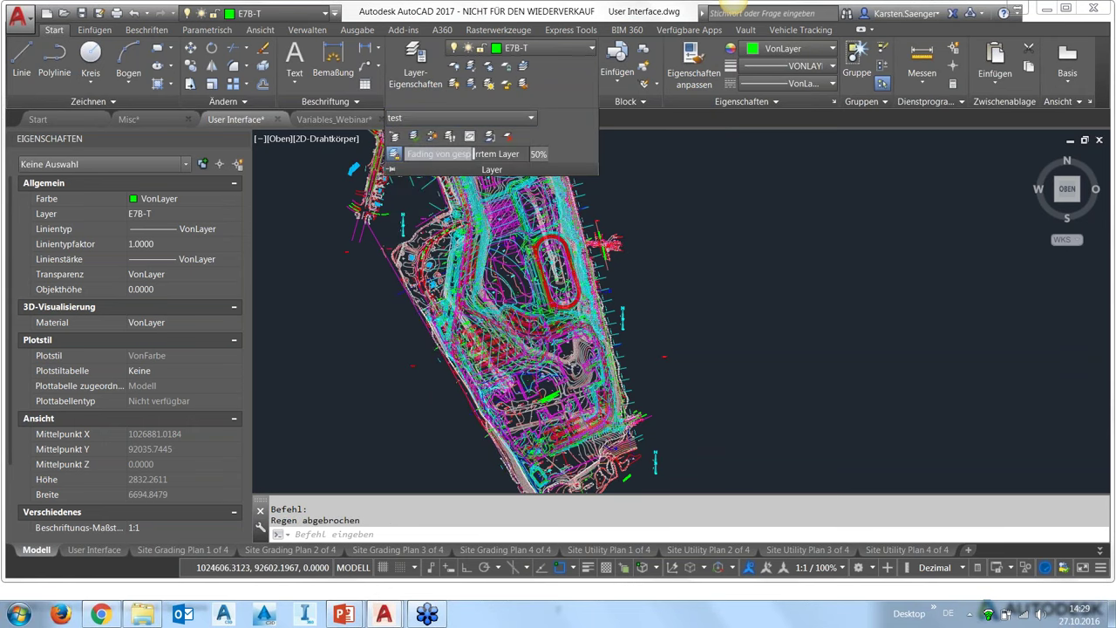
scroll(405, 310, up, 3)
scroll(405, 310, up, 5)
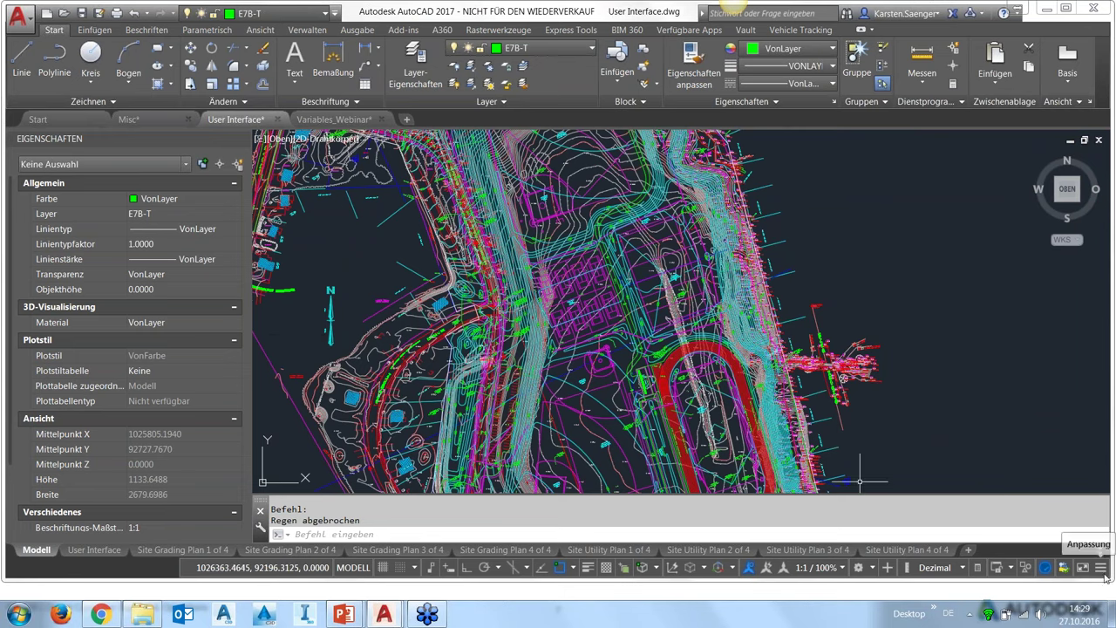
- Turn on Quick Properties and pick a TREELINE polyline to see its layer, linetype and width
click(1101, 569)
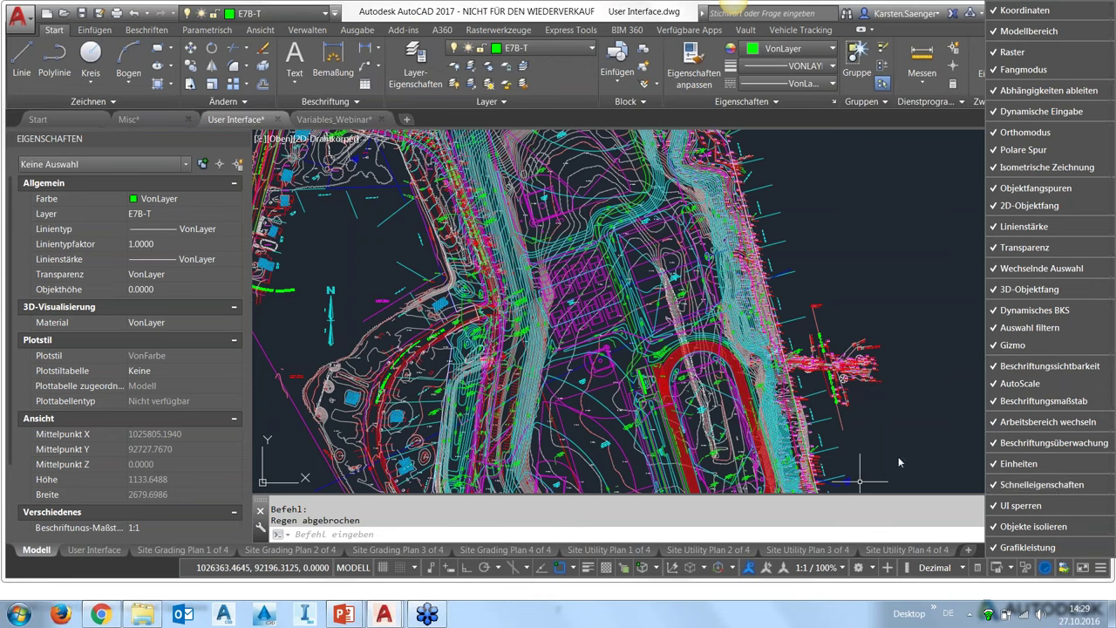
click(915, 431)
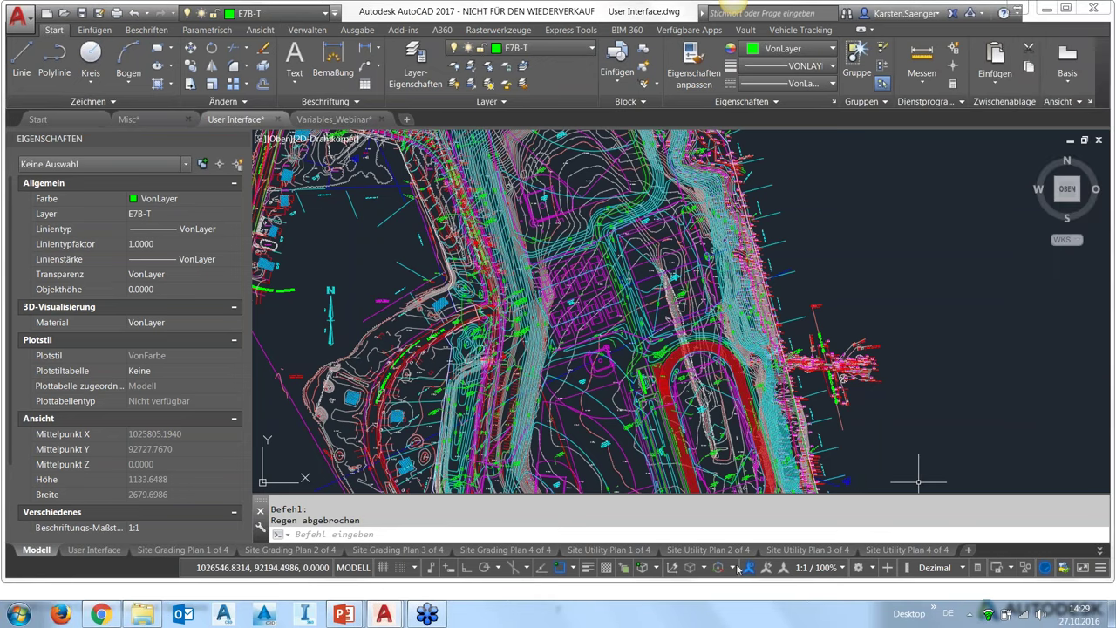
click(979, 571)
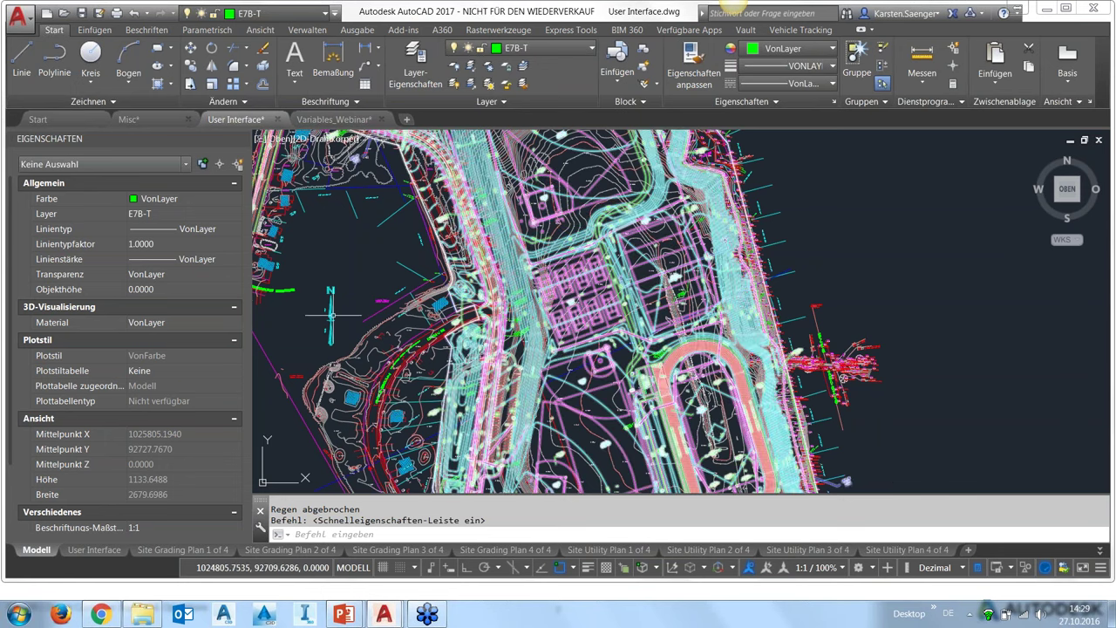
click(387, 180)
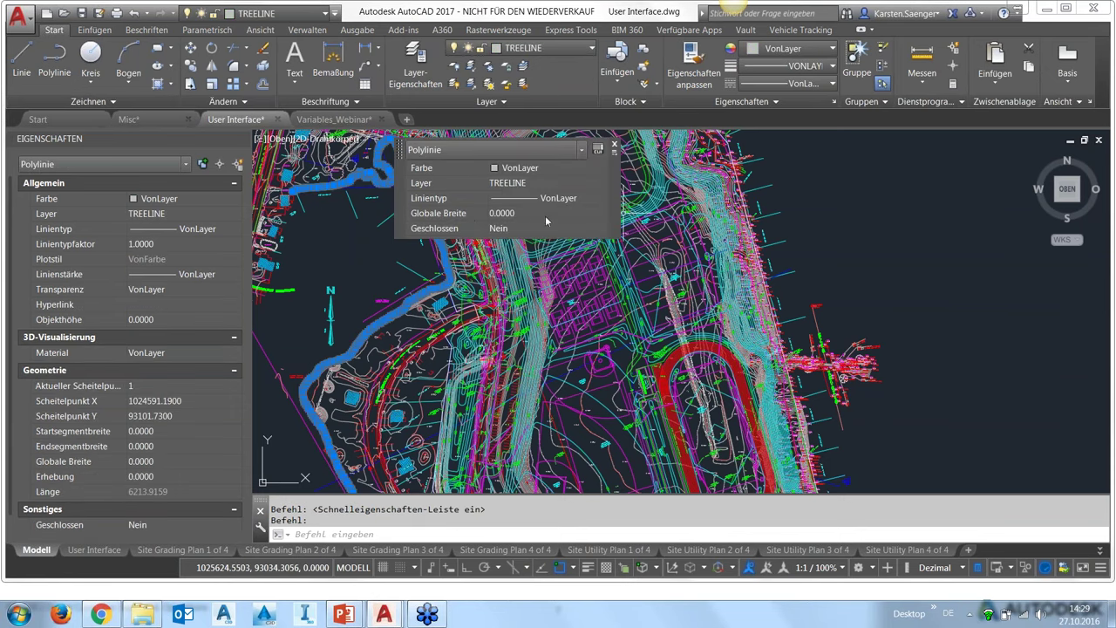
click(613, 152)
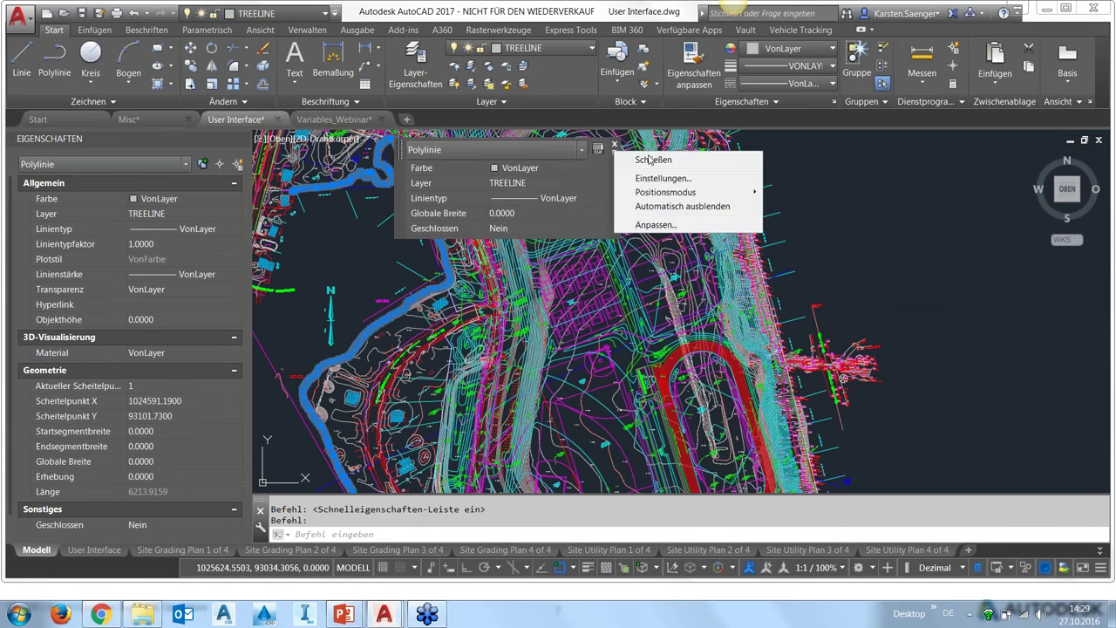
mouse_move(665, 192)
key(Escape)
key(Escape)
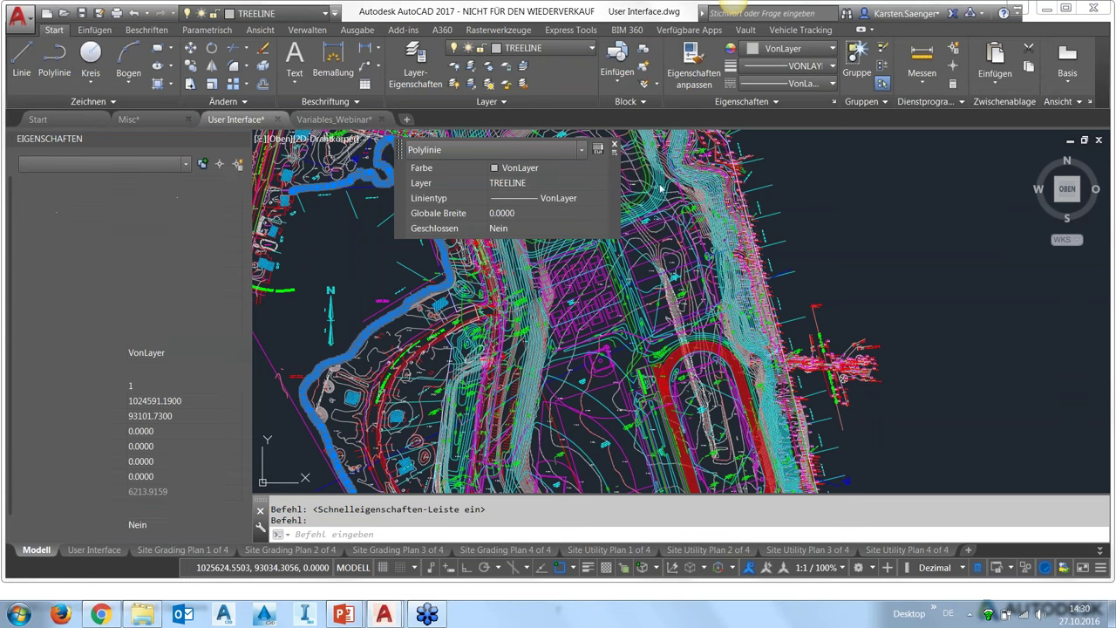
drag(627, 169, 729, 117)
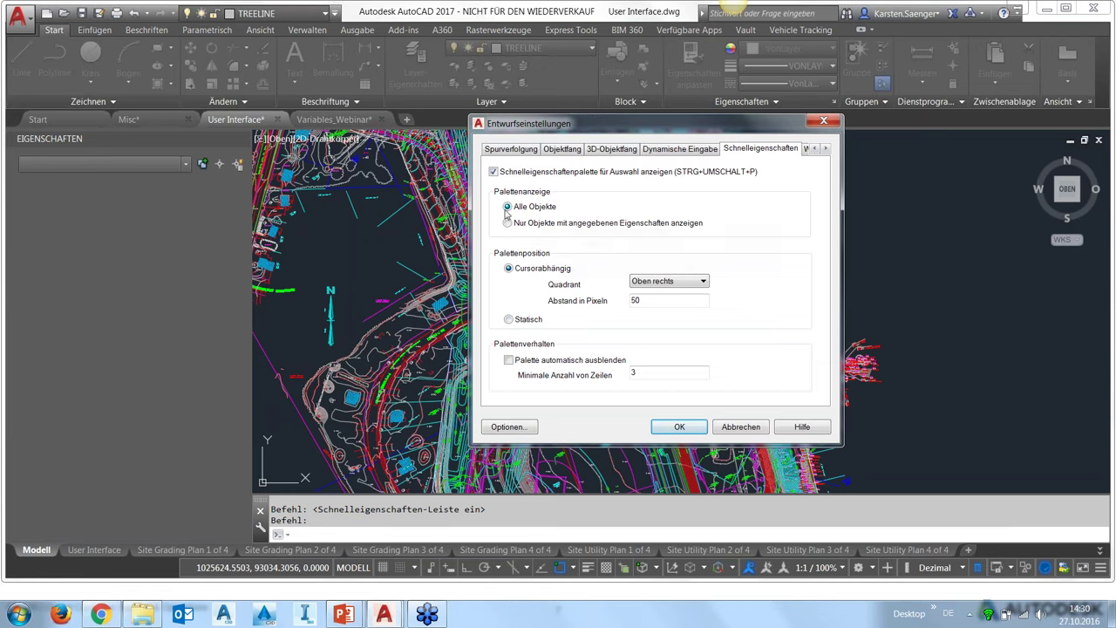
click(740, 426)
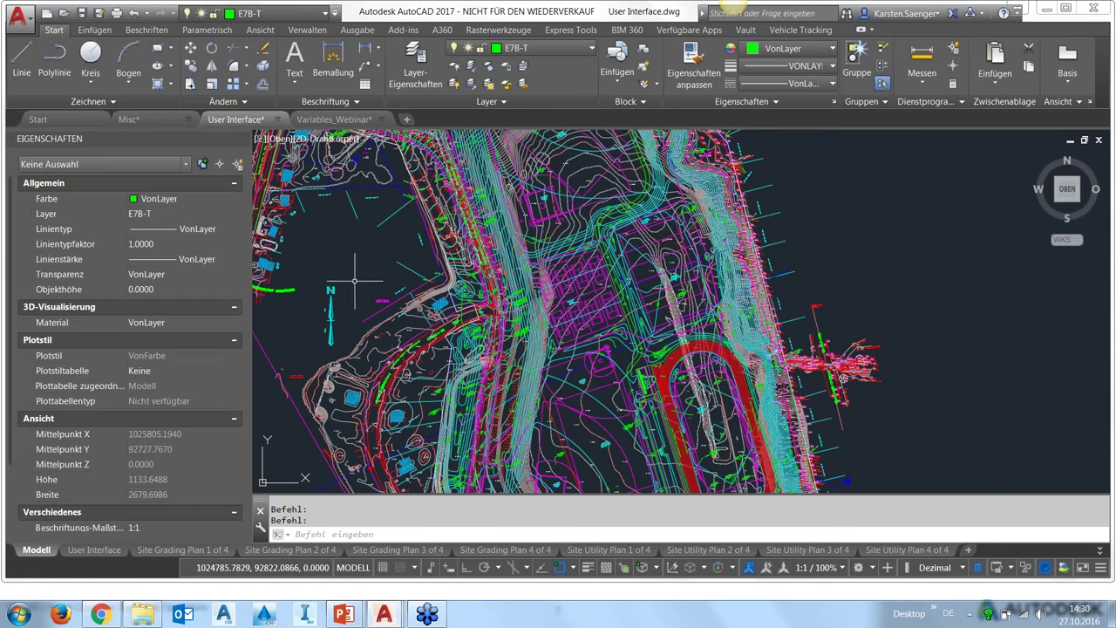
click(352, 204)
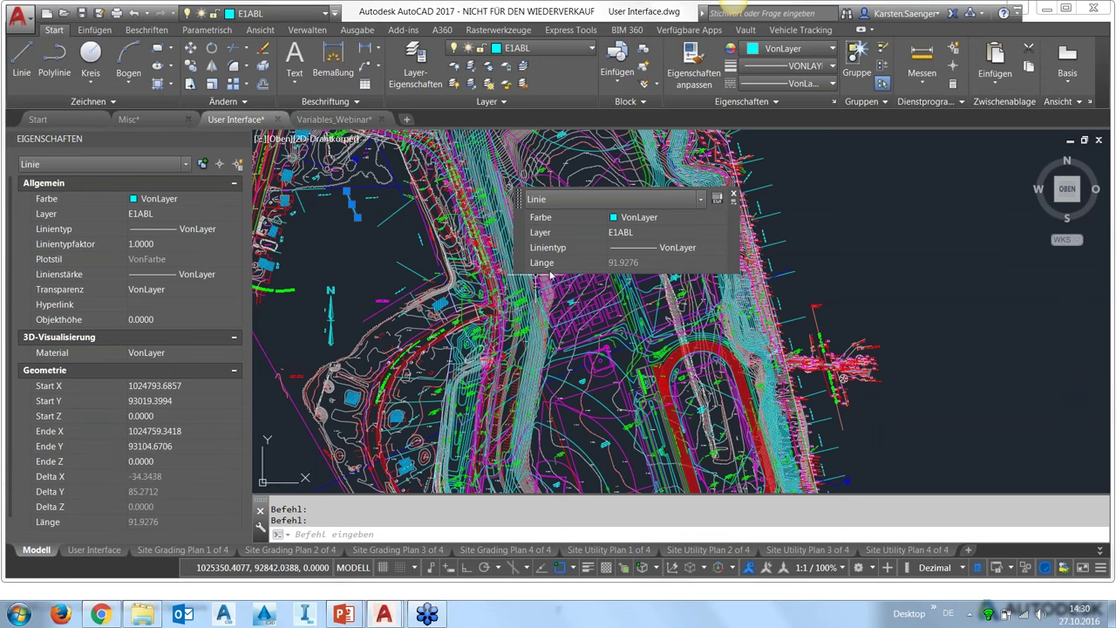
- Lower the Quick Properties minimum row count so a CF-FORMLINE polyline shows a one-row colour popup
scroll(549, 277, up, 2)
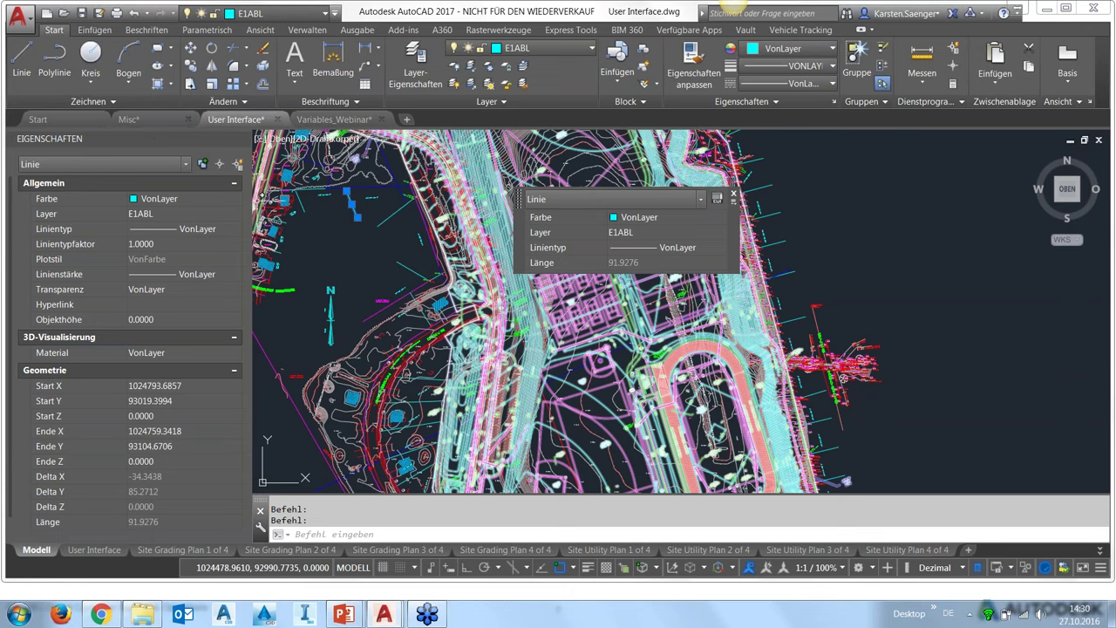
click(734, 204)
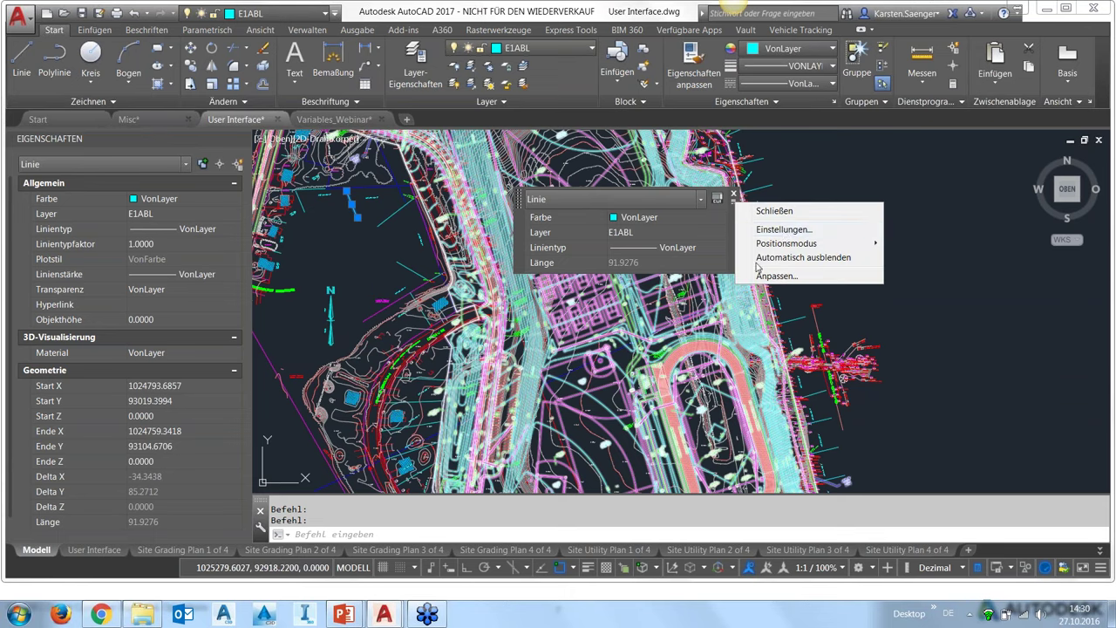
click(760, 231)
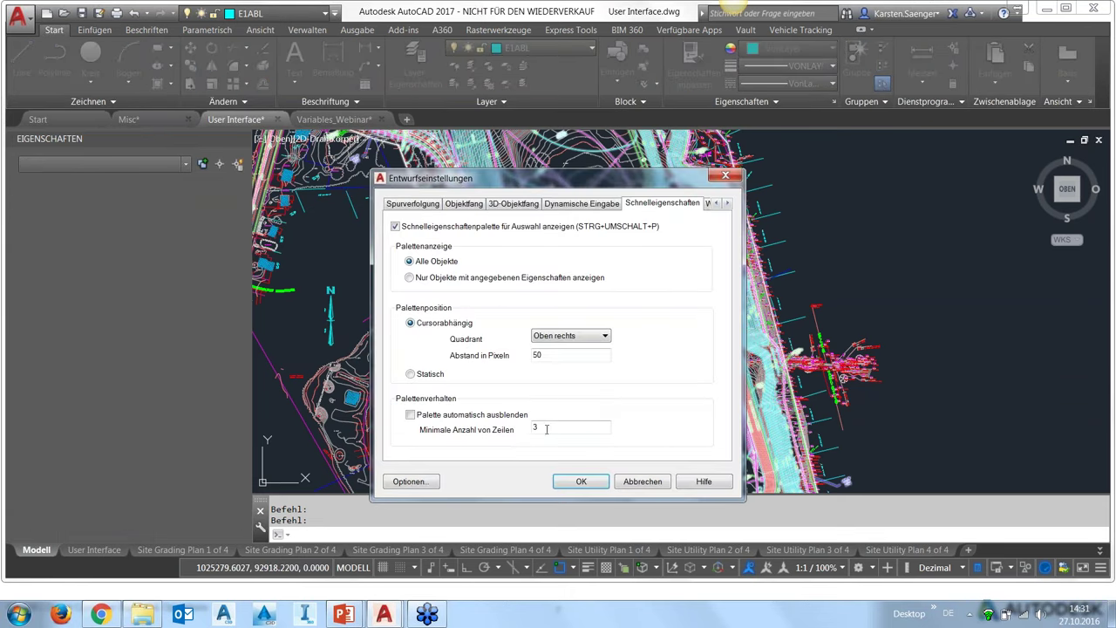
click(536, 425)
click(581, 482)
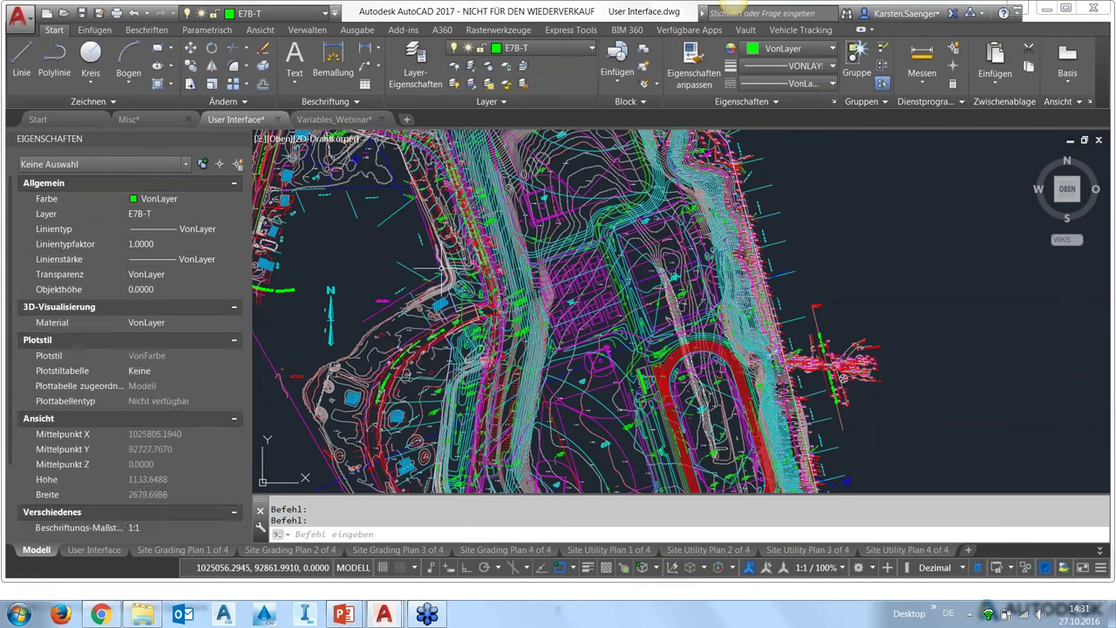
click(434, 271)
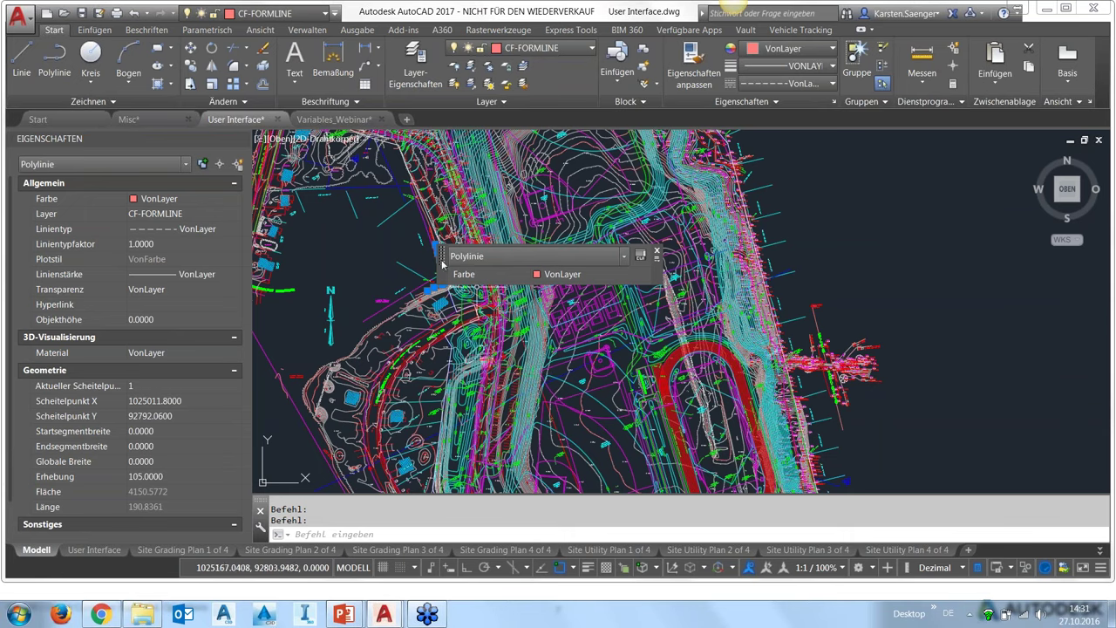
click(657, 252)
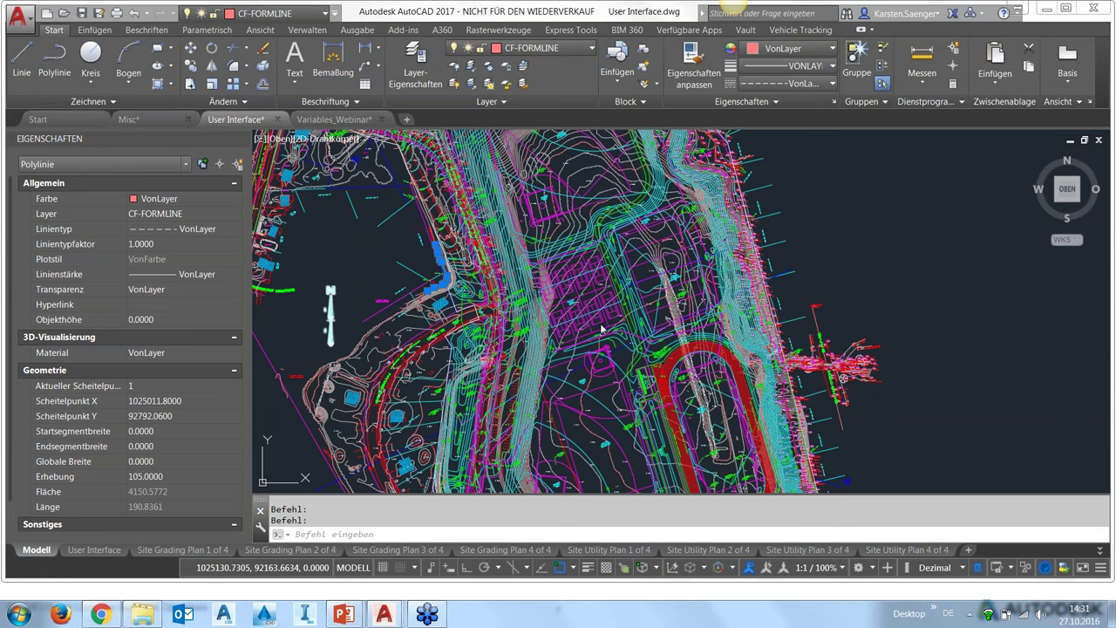
click(317, 121)
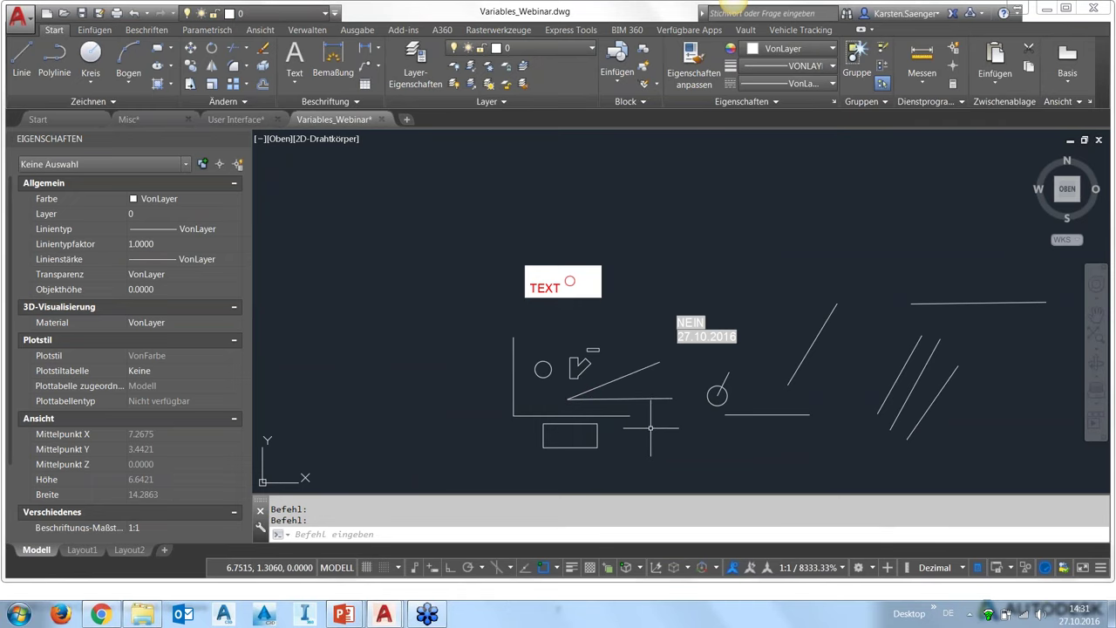
- Pick the upper right horizontal line and switch Quick Properties off from its menu
scroll(645, 426, up, 4)
scroll(648, 424, down, 2)
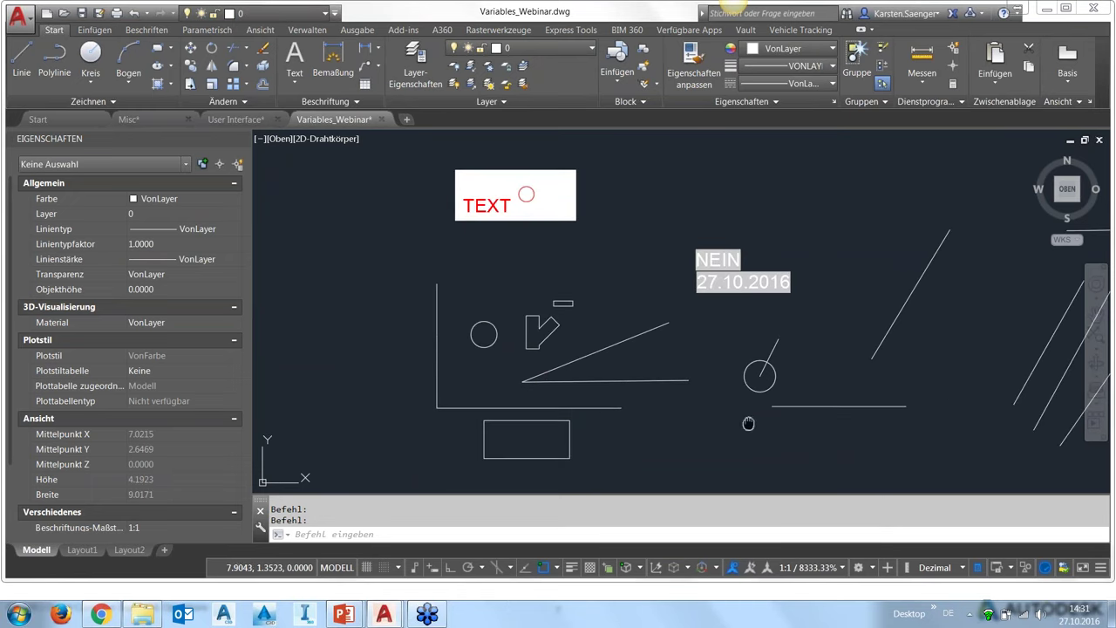
middle_drag(761, 423, 576, 417)
scroll(610, 423, down, 2)
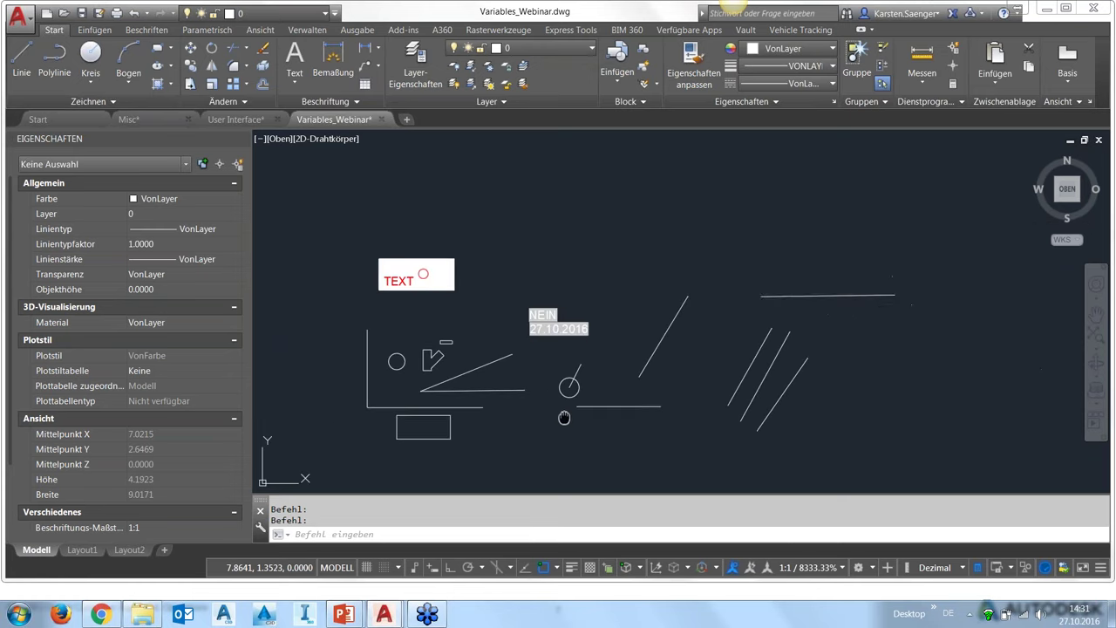
click(778, 296)
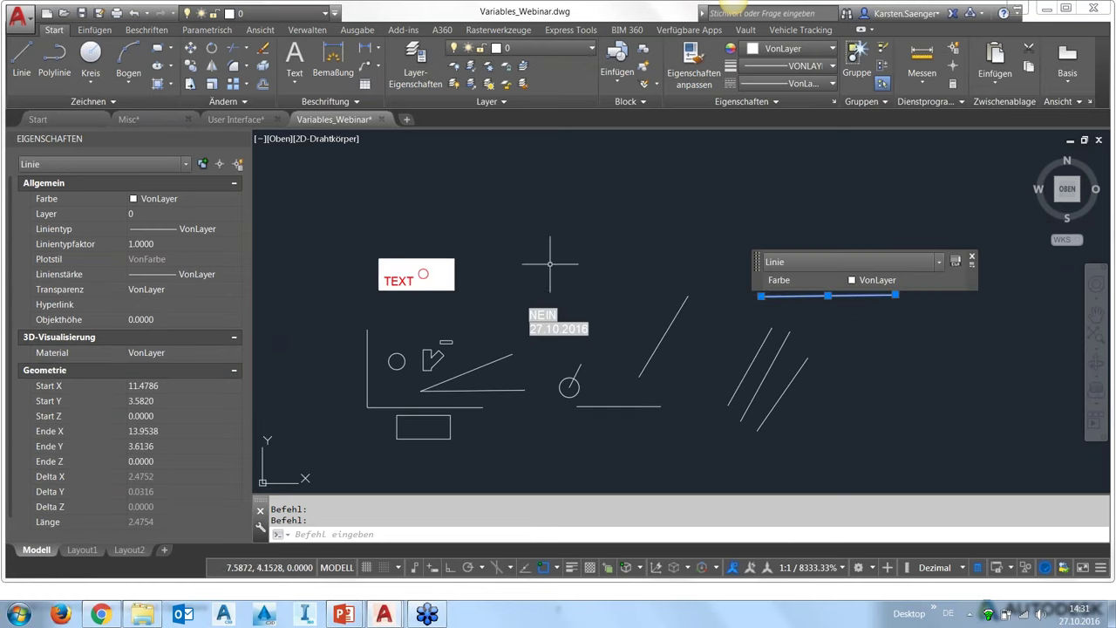
click(973, 265)
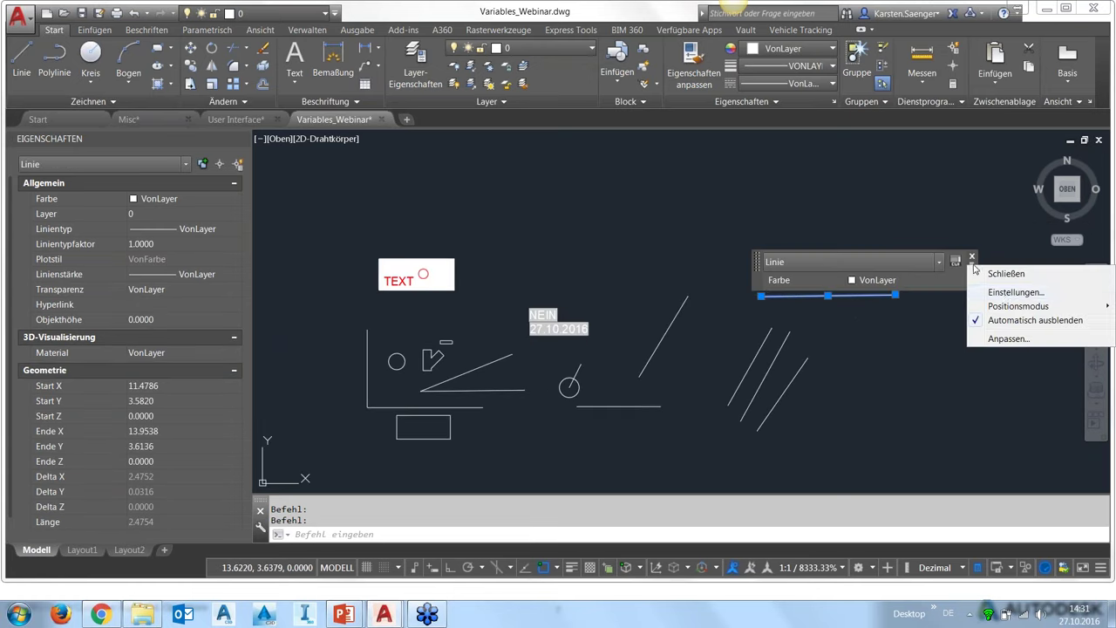
click(978, 568)
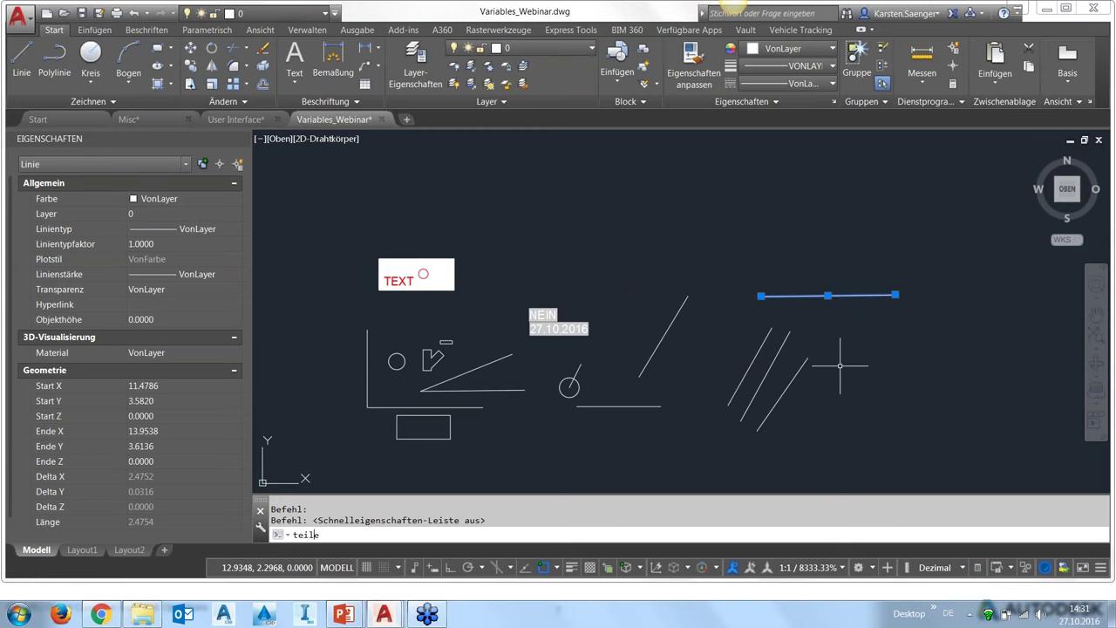
- Divide the upper right horizontal line into 10 segments with the TEILEN command
key(Return)
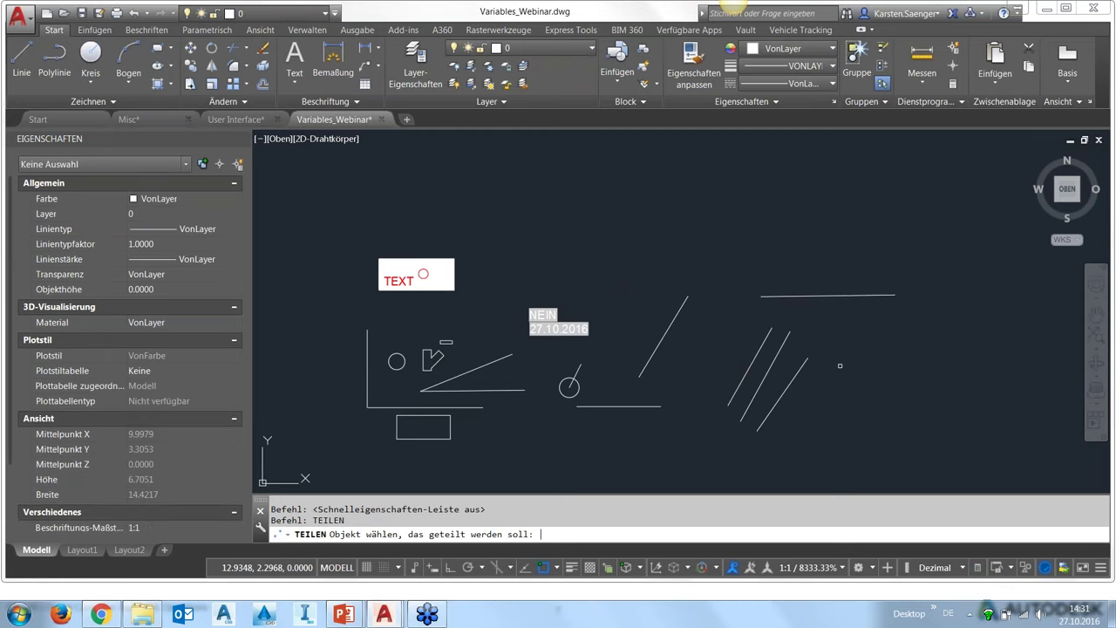
text(10)
key(Return)
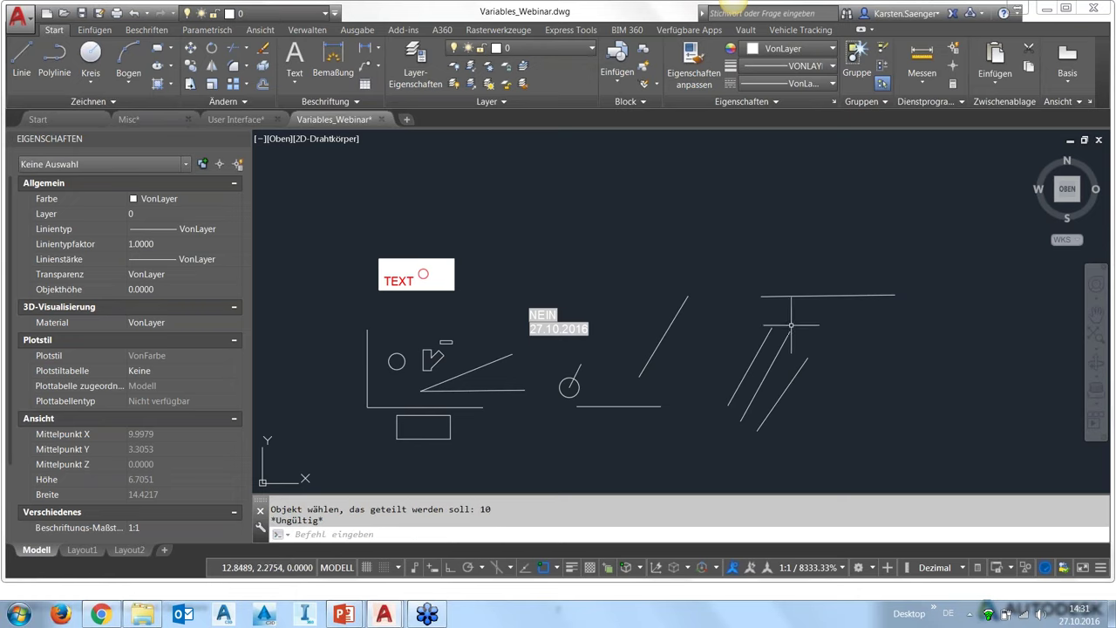
click(812, 296)
text(teiln)
key(Return)
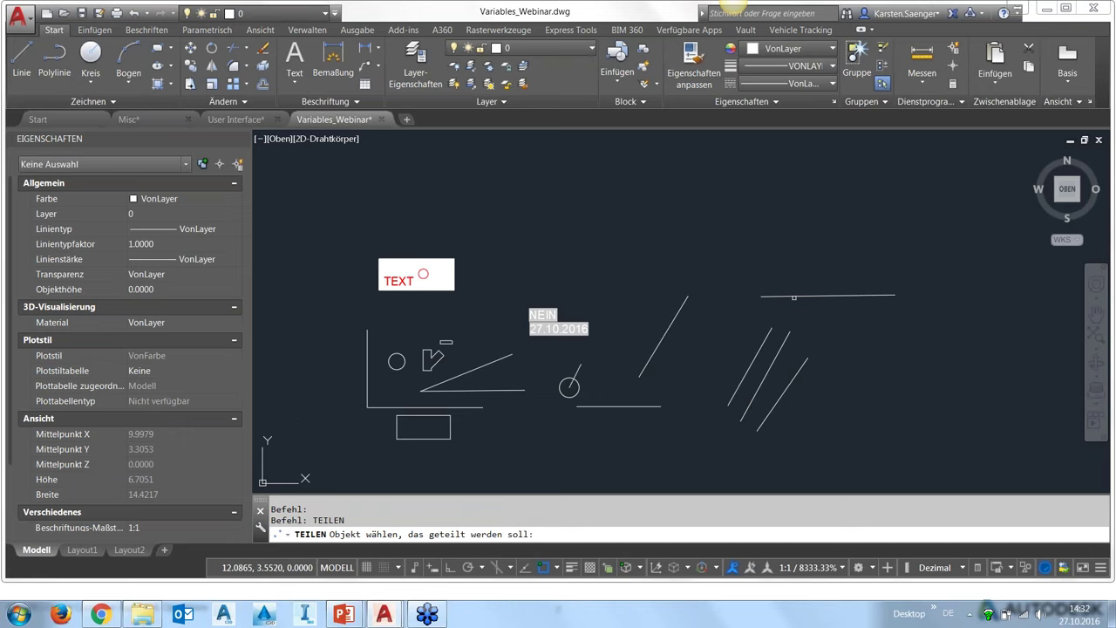
click(793, 297)
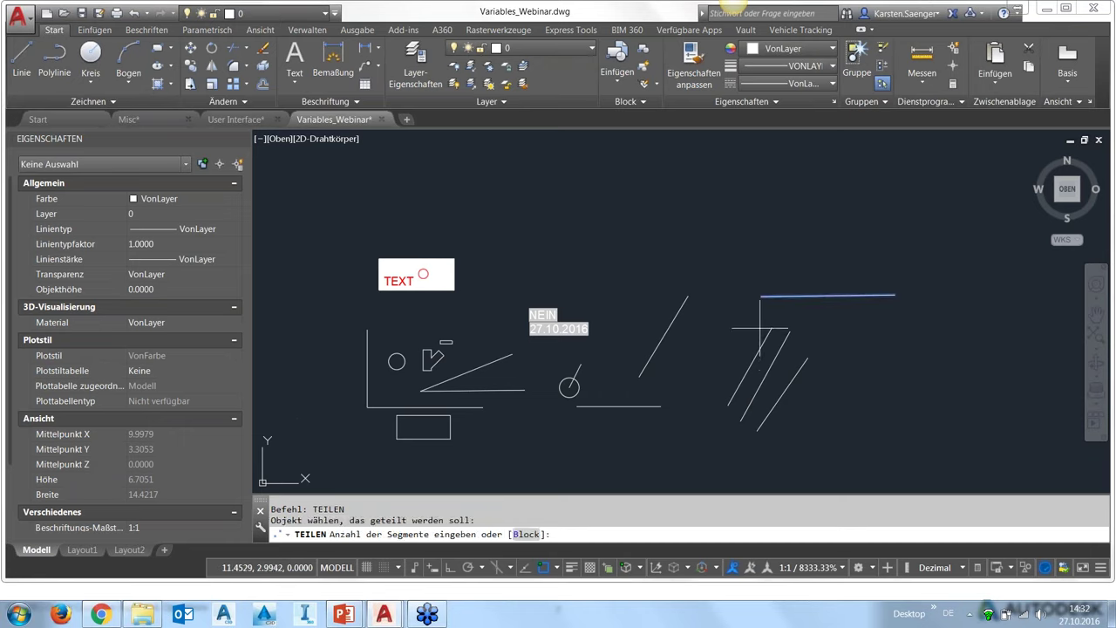
text(10)
key(Return)
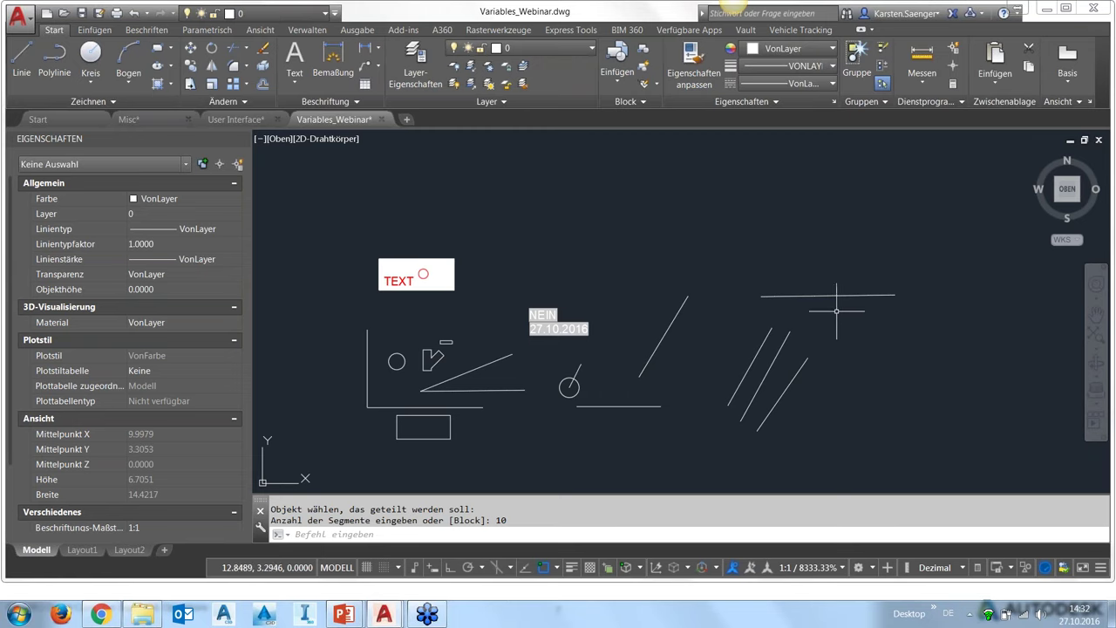
- Drag the divided line's midpoint grip slightly upward off its points, then cancel stray selections
click(889, 296)
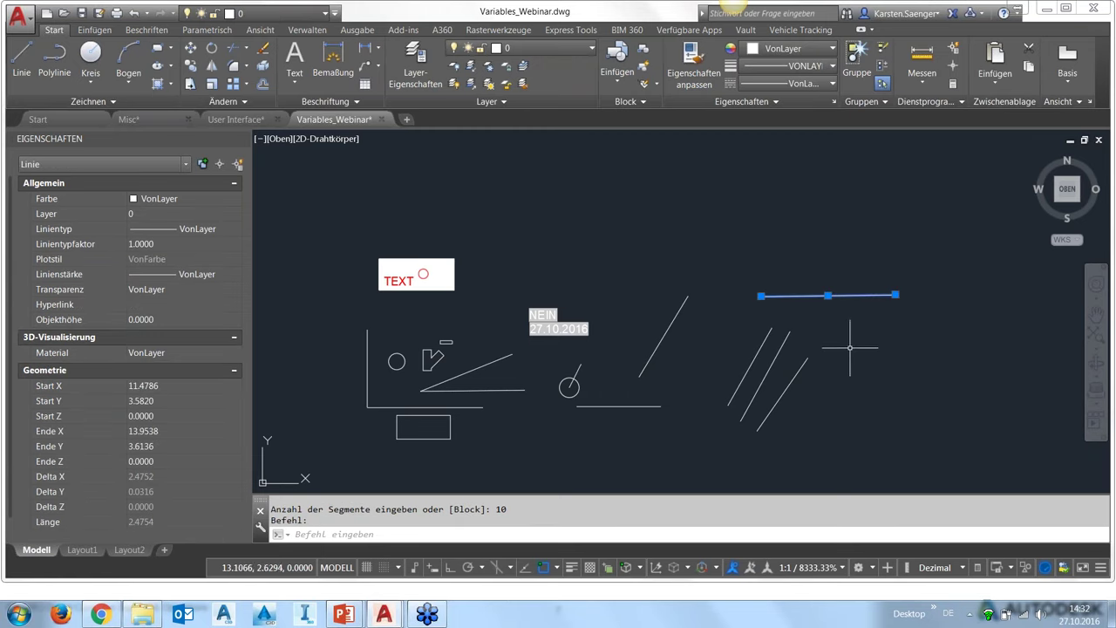
scroll(857, 325, up, 4)
scroll(854, 322, down, 2)
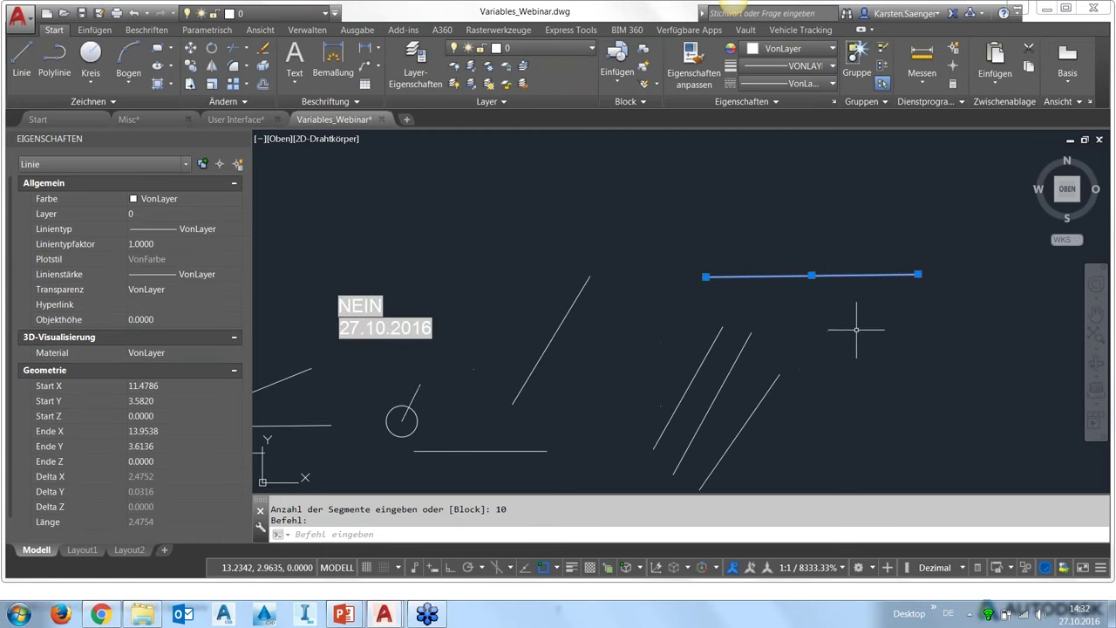
drag(812, 275, 811, 260)
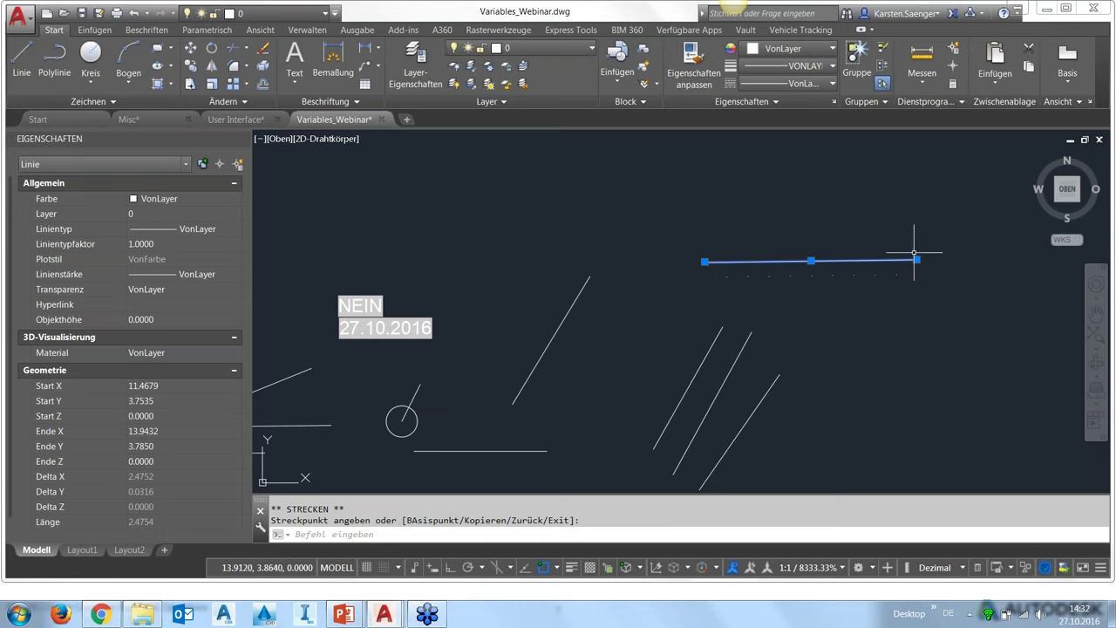
scroll(887, 284, up, 3)
scroll(895, 255, up, 2)
click(941, 232)
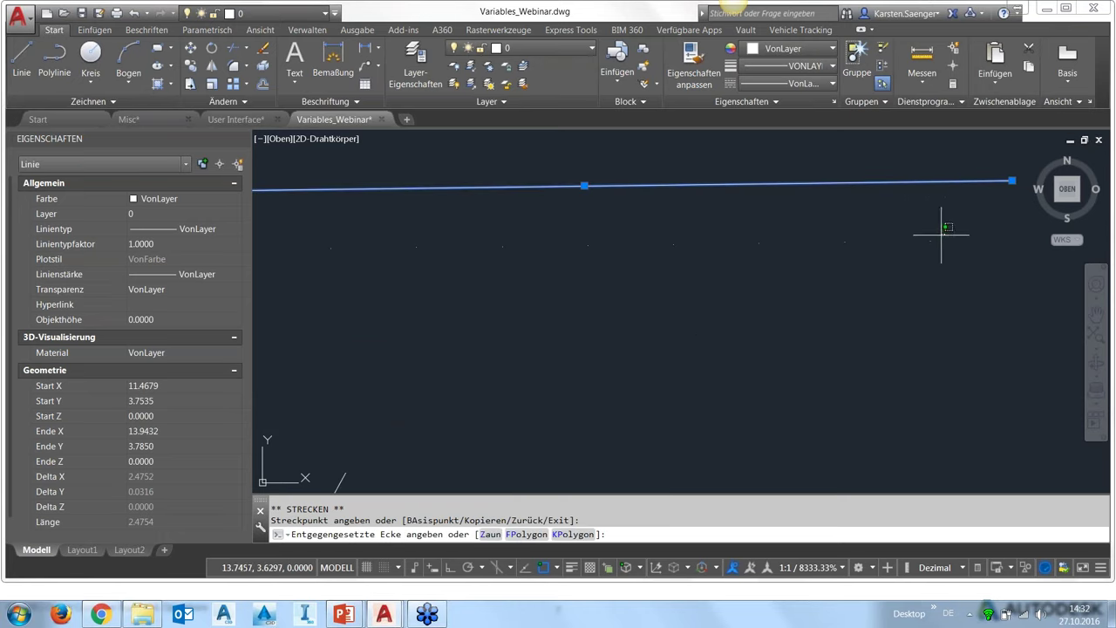
click(918, 266)
key(Escape)
click(924, 259)
key(Escape)
scroll(718, 384, down, 5)
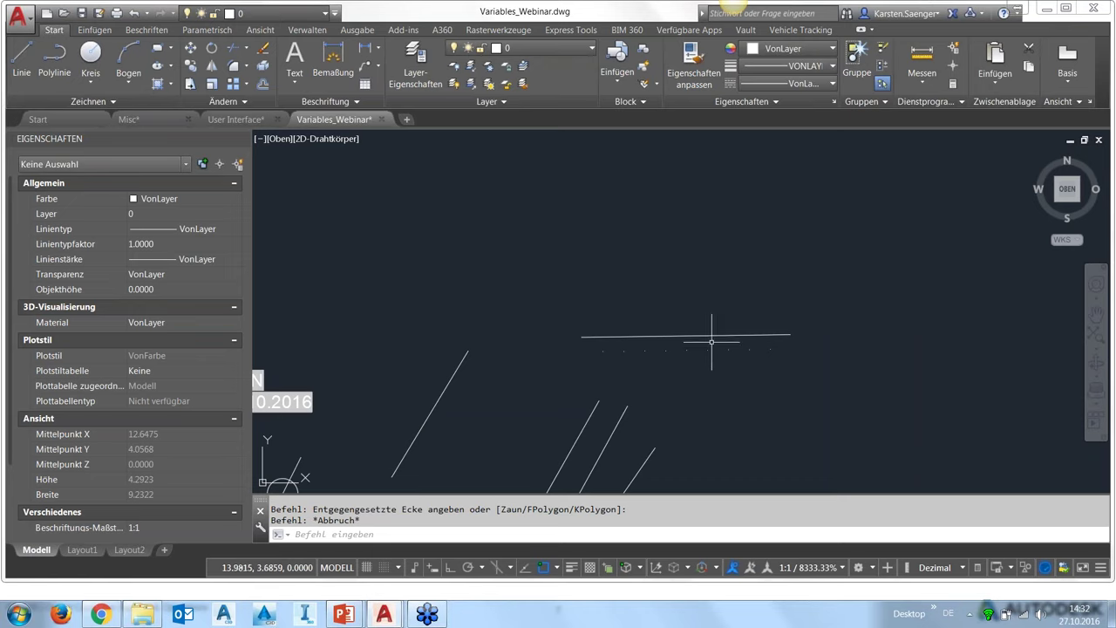
- Divide the horizontal line into 10 segments using aligned copies of block tt
click(637, 535)
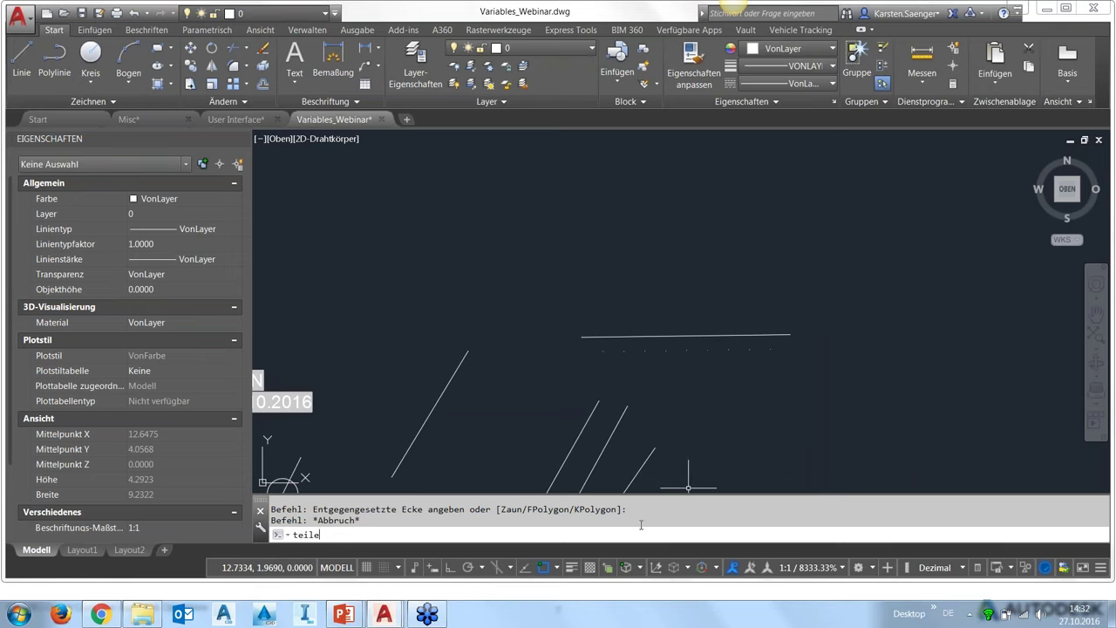
key(Return)
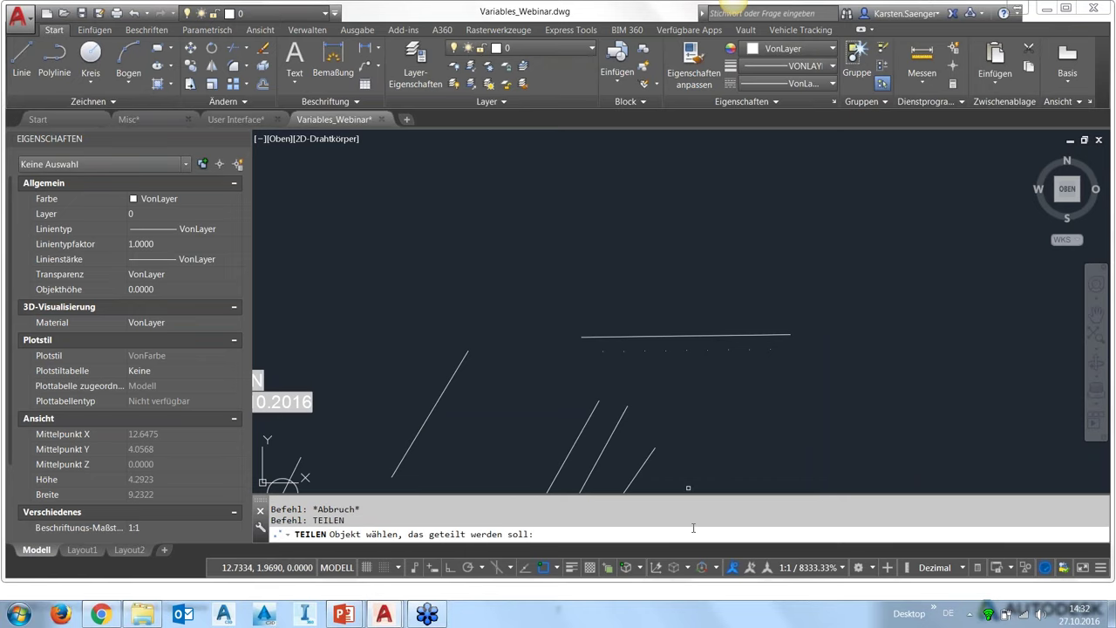
click(635, 335)
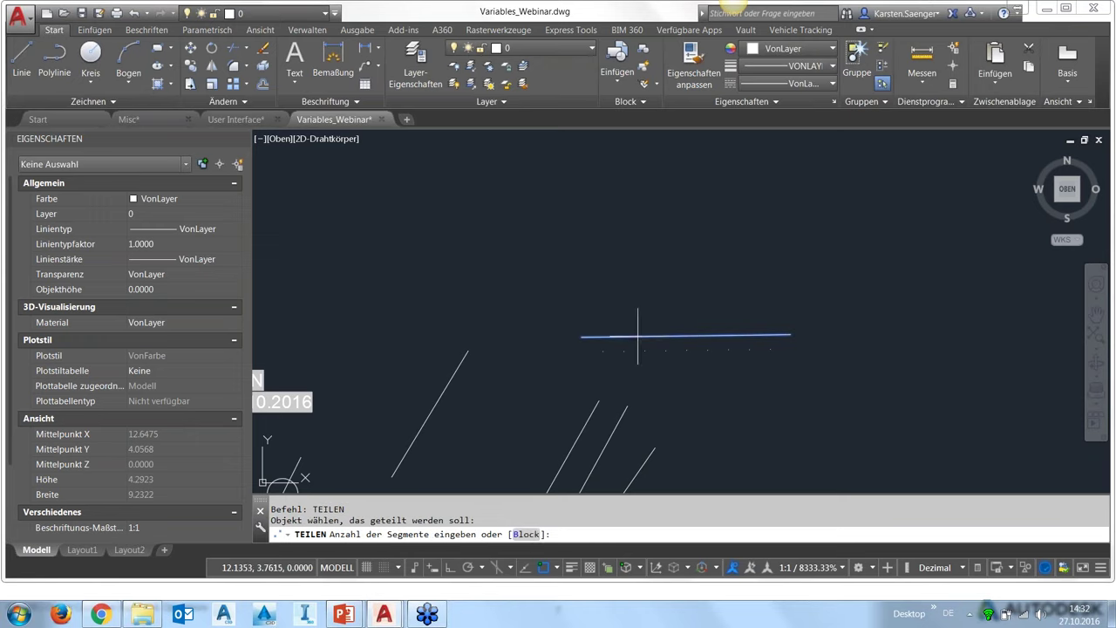
click(526, 534)
text(tt)
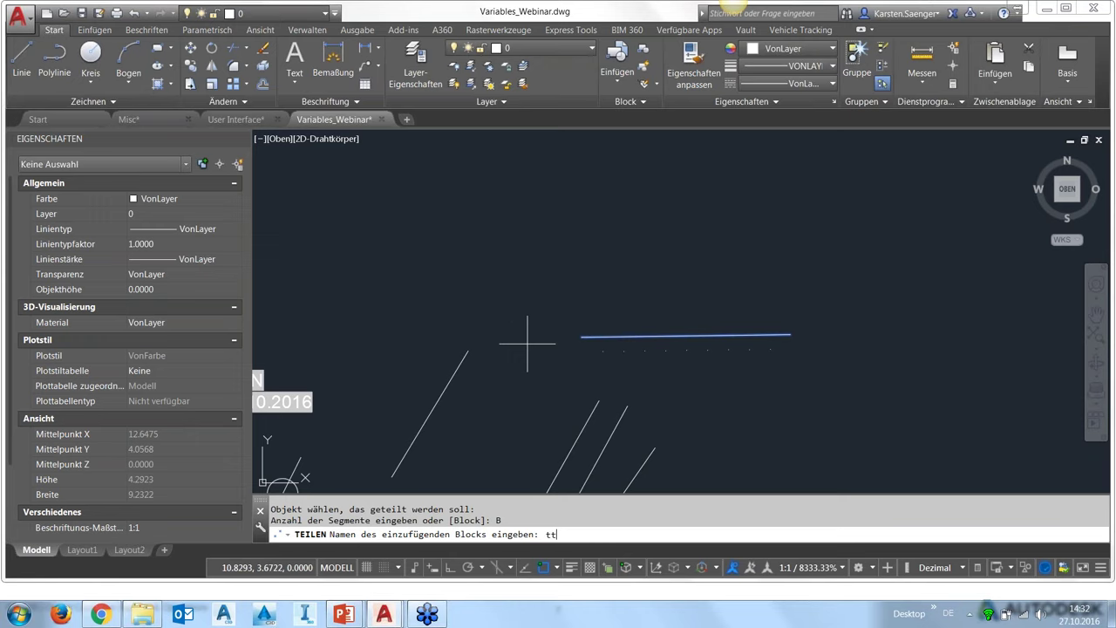
key(Return)
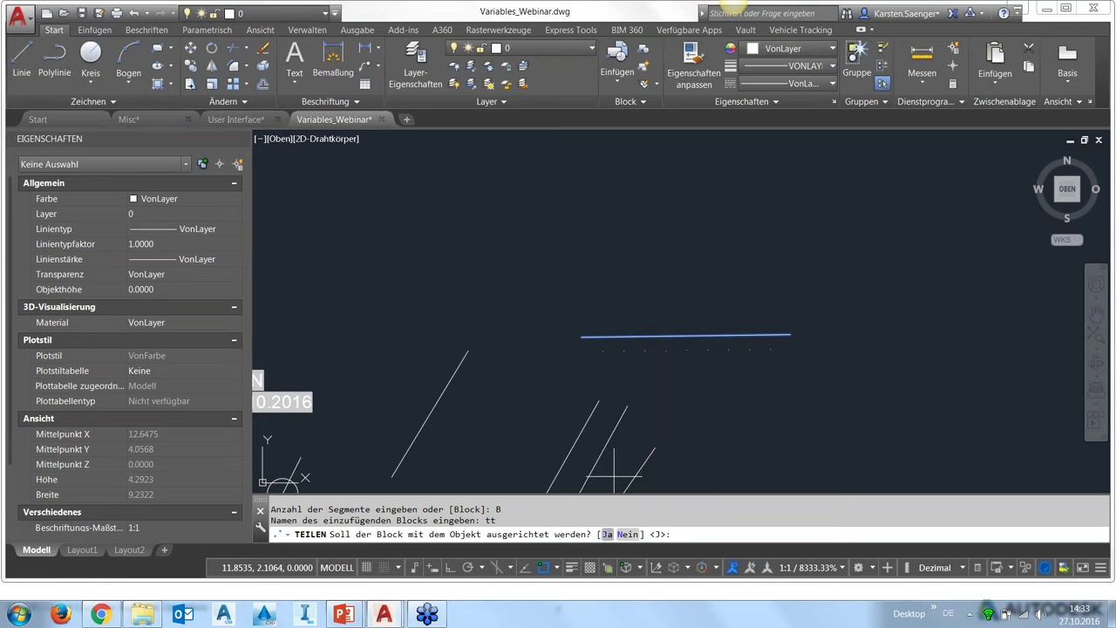
click(608, 534)
text(10)
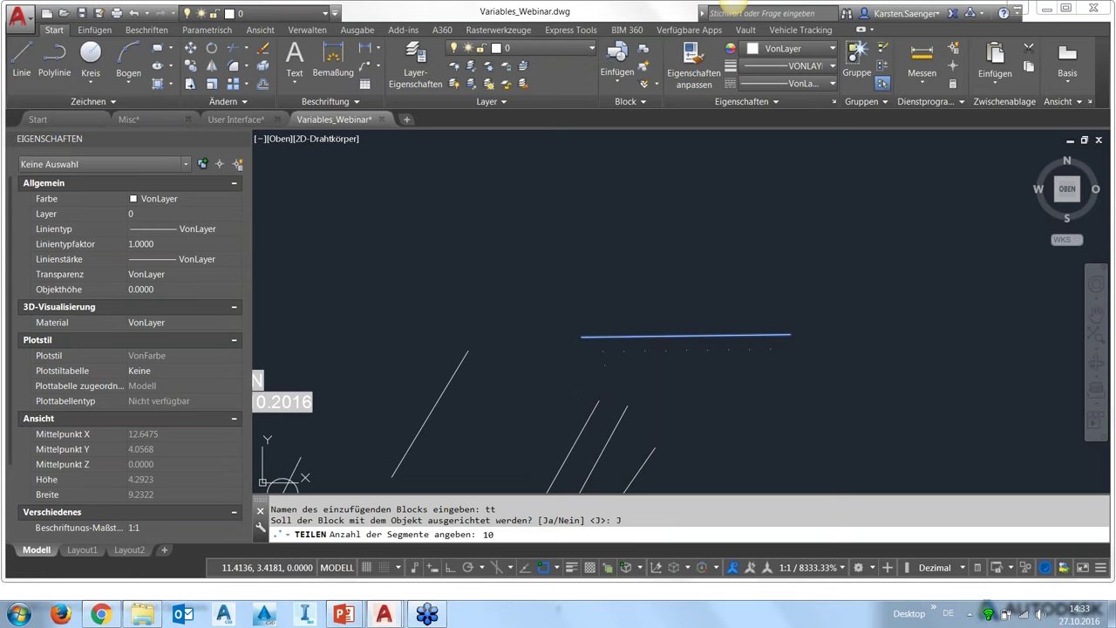
key(Return)
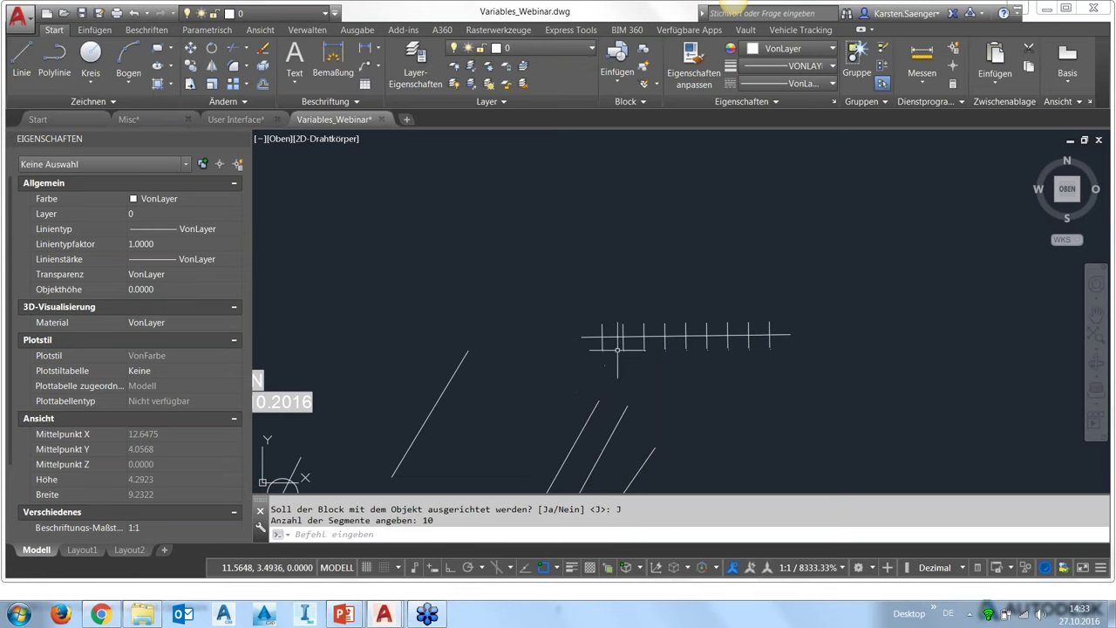
- Zoom and pan around the drawing to inspect the nine aligned tick blocks
scroll(648, 326, up, 2)
scroll(648, 327, up, 3)
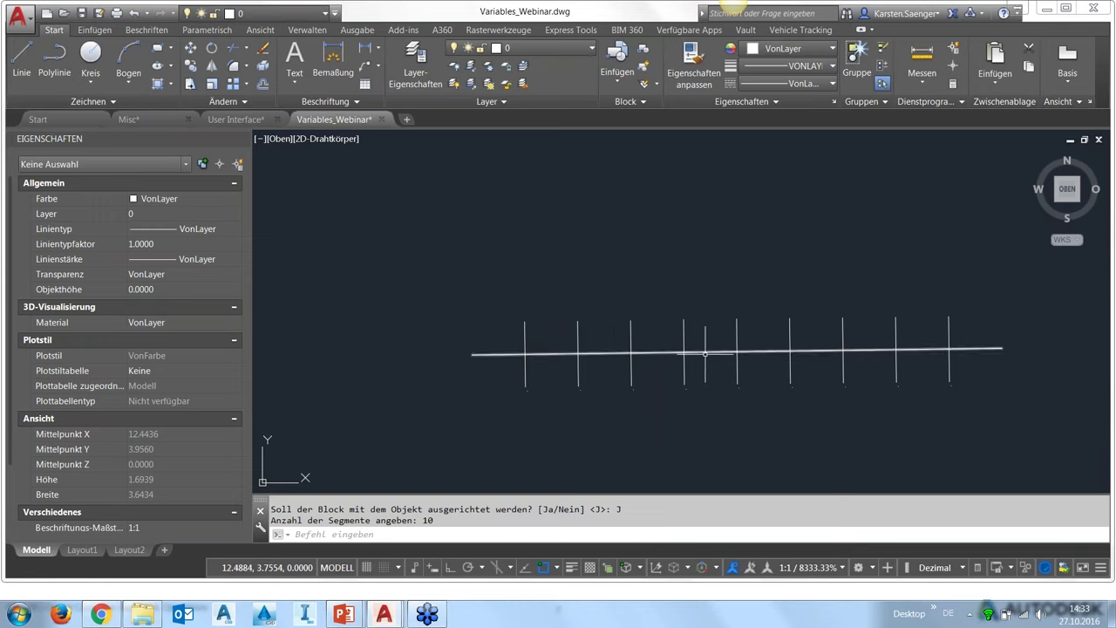
scroll(824, 429, down, 2)
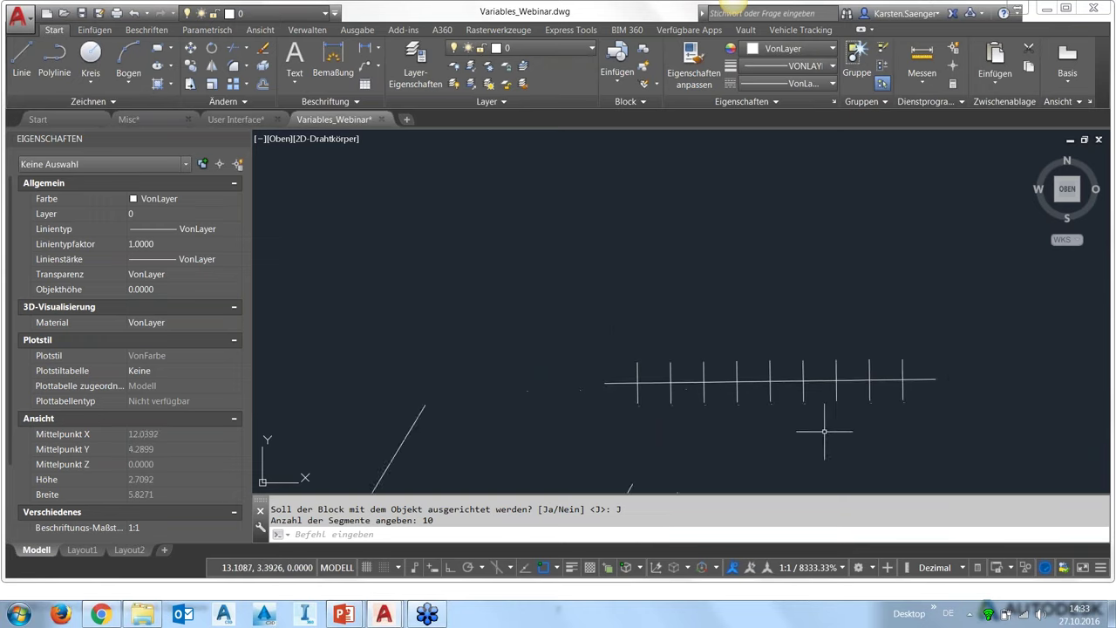
mouse_move(823, 428)
middle_down()
mouse_move(740, 346)
mouse_move(747, 299)
middle_up()
middle_drag(753, 343, 823, 312)
key(Escape)
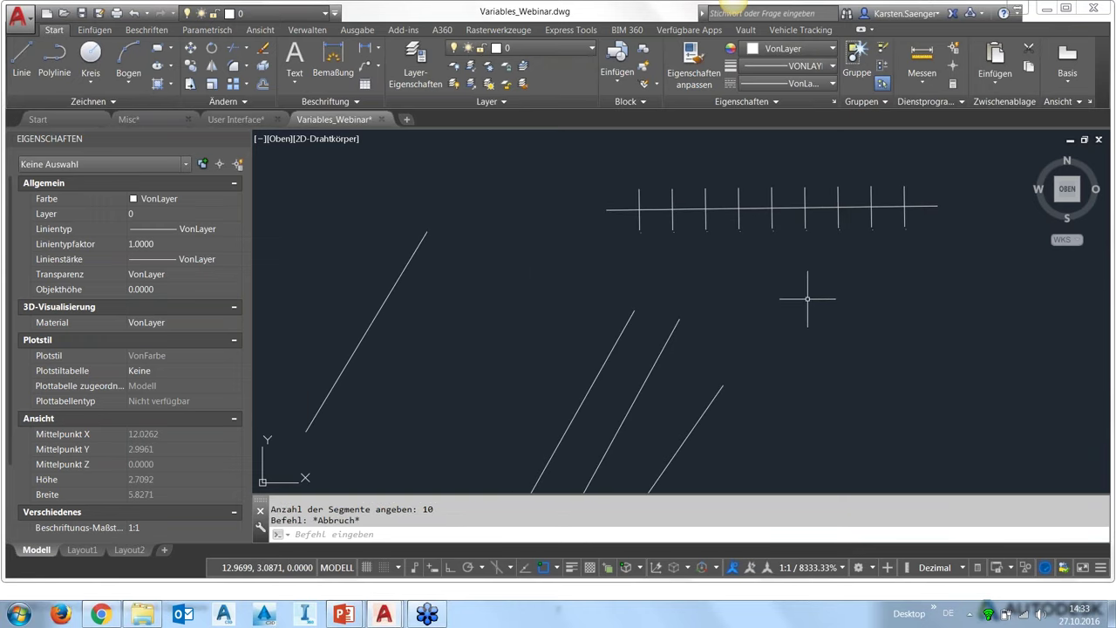
scroll(778, 364, down, 2)
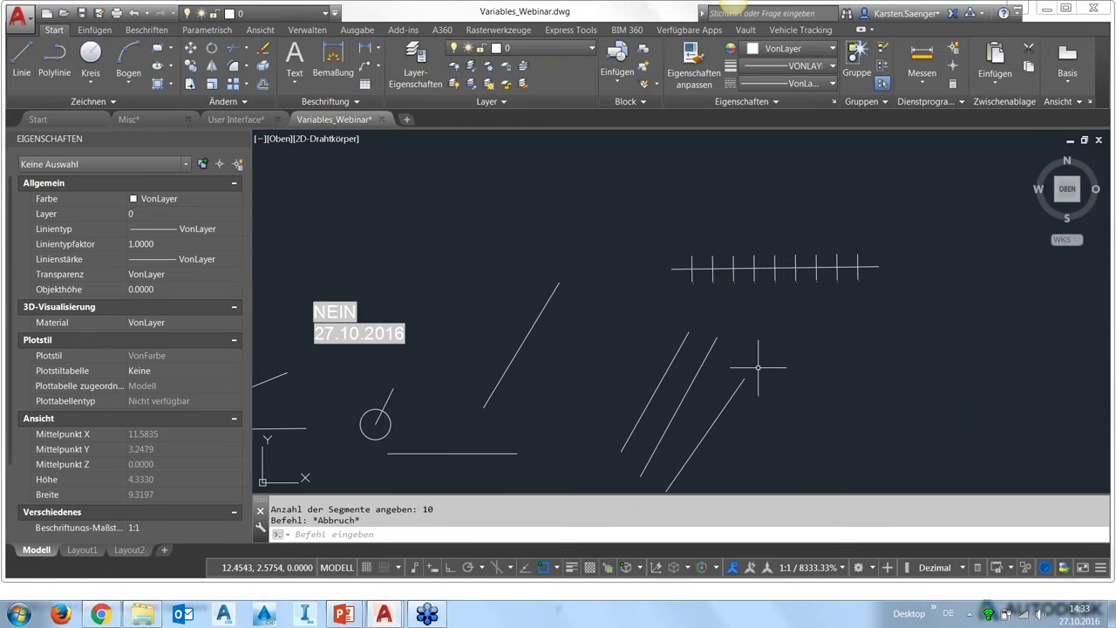
- Try measuring the diagonal line with segment length 10, then shift it by its midpoint grip
click(525, 343)
key(Escape)
text(me)
key(Return)
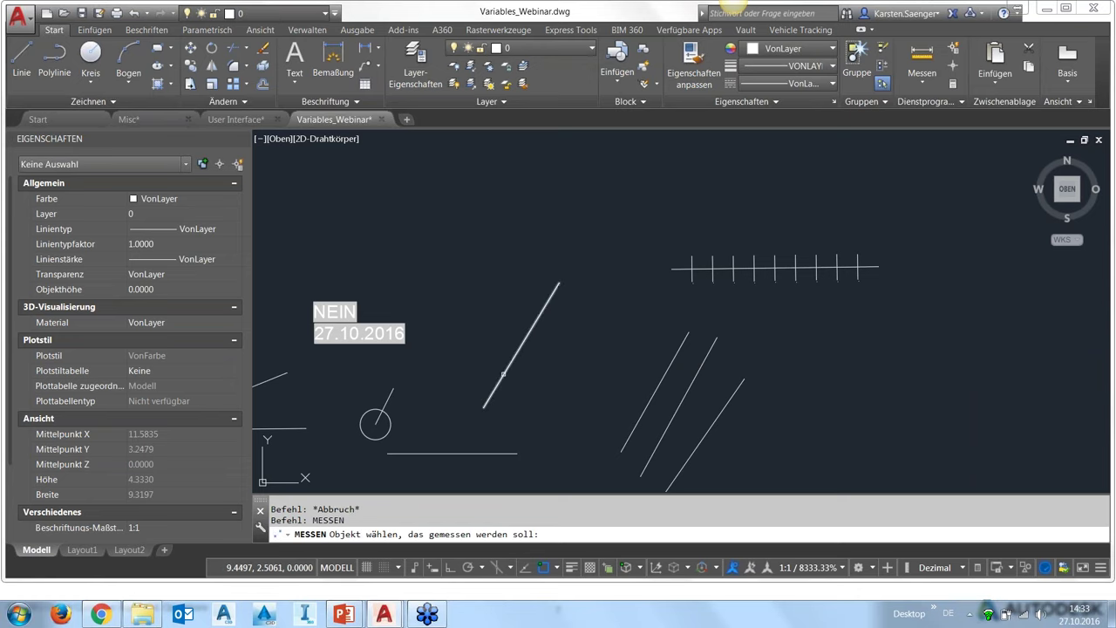
click(504, 372)
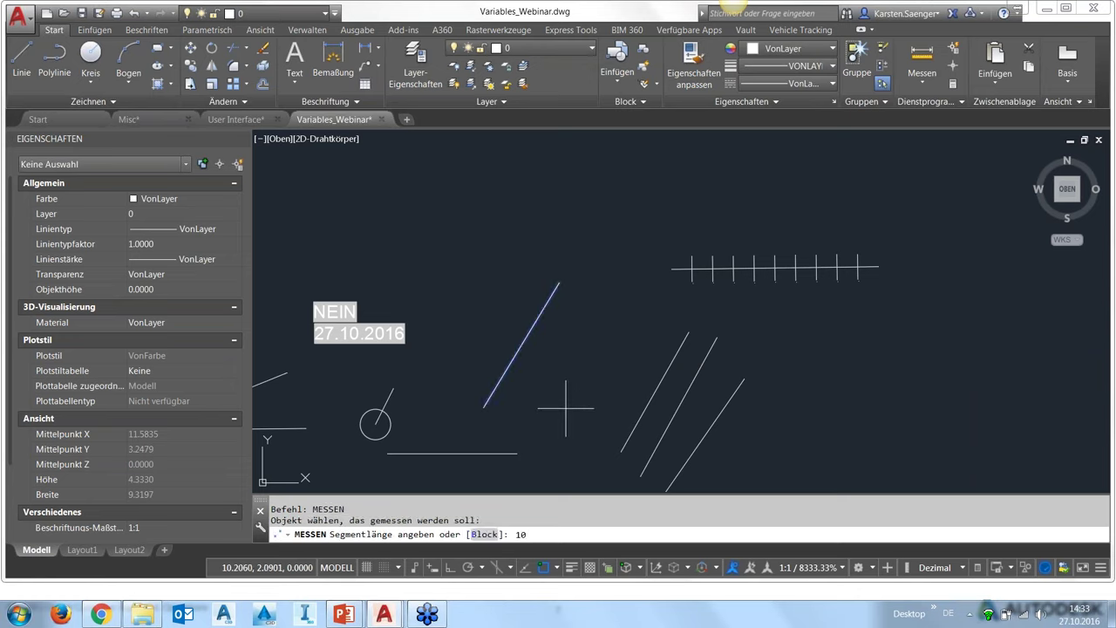
key(Return)
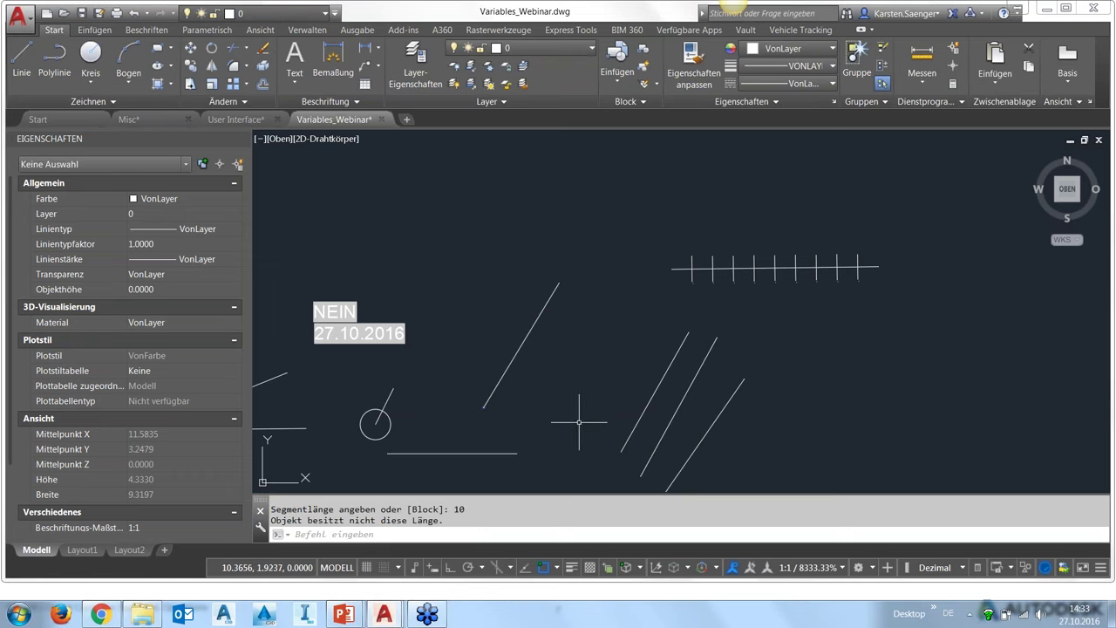
click(518, 349)
click(520, 346)
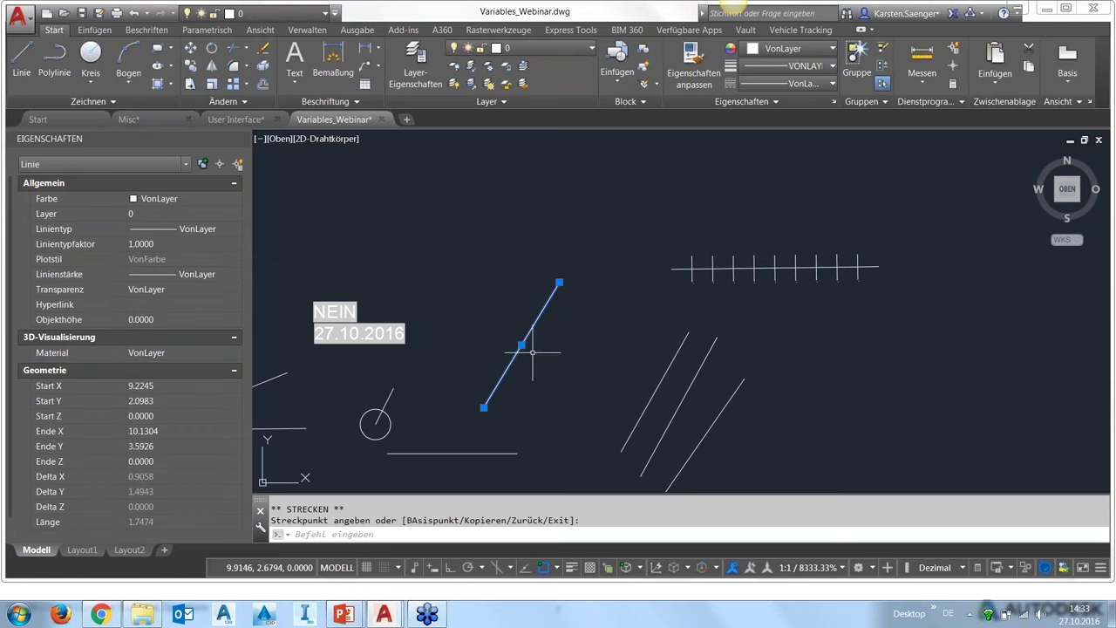
click(507, 337)
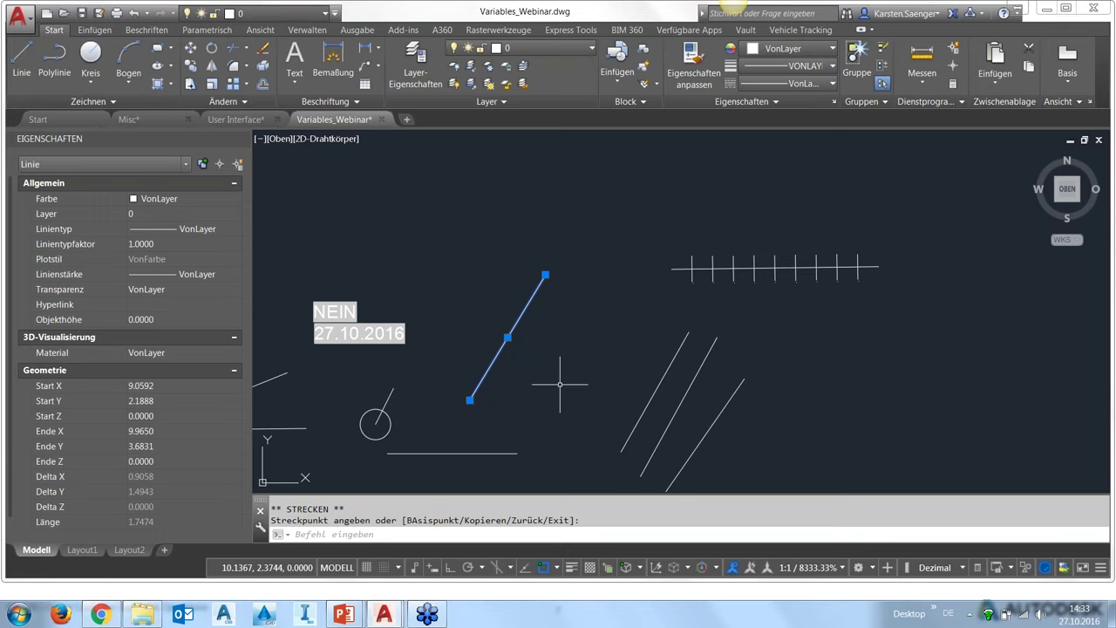
- Measure the diagonal line at 0.1-unit spacing, placing point markers along its length
text(mesx)
text(e)
text(ssen)
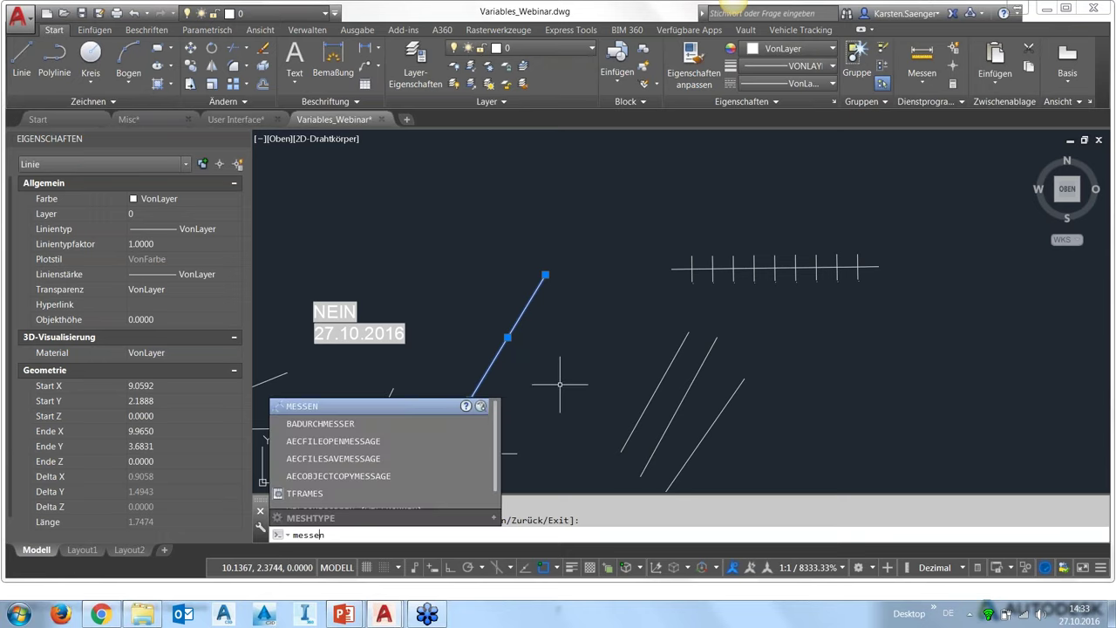
key(Return)
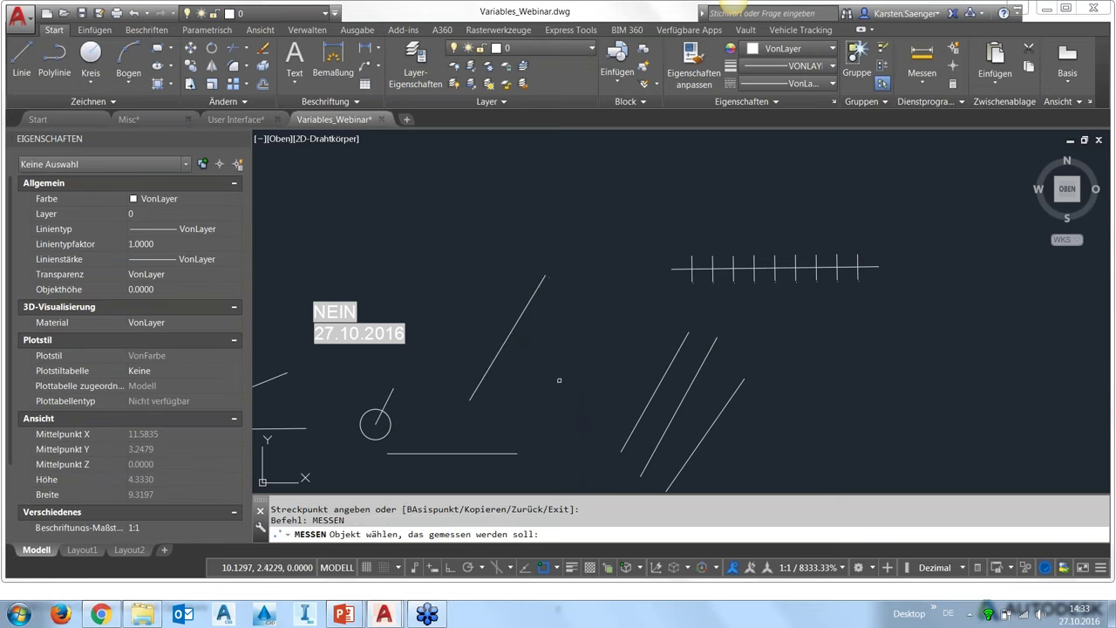
click(490, 377)
text(0.1)
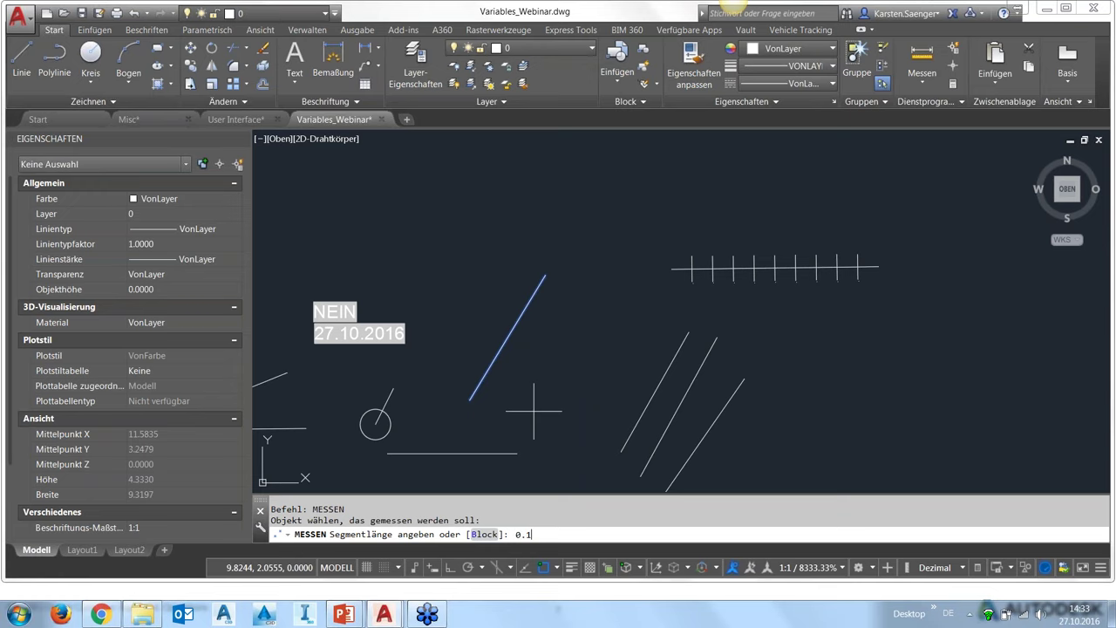
key(Return)
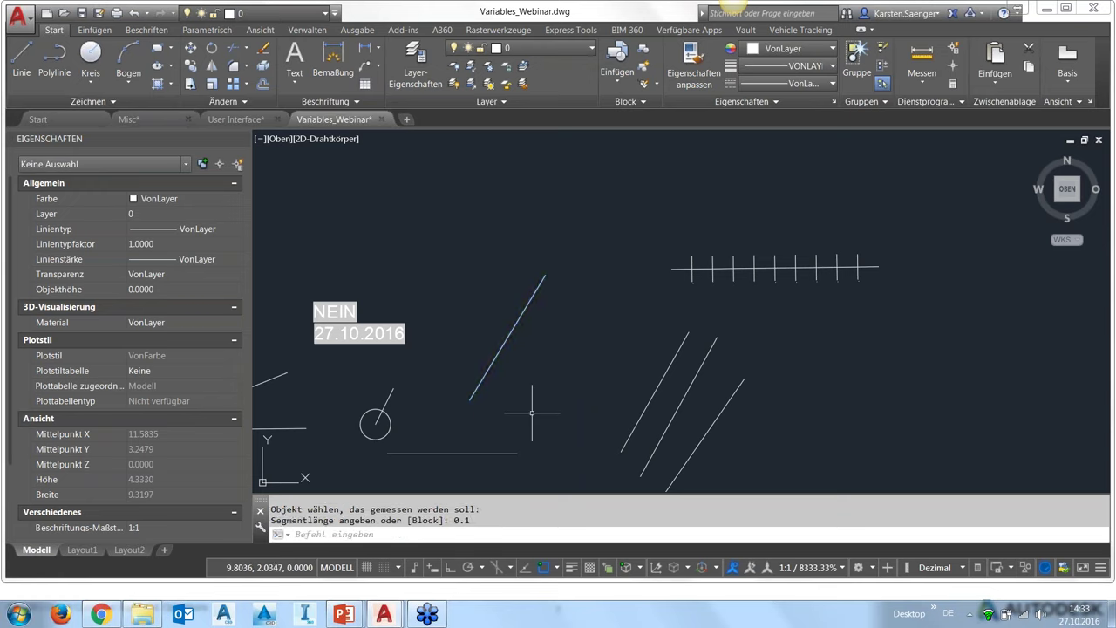
click(496, 357)
key(Escape)
click(522, 316)
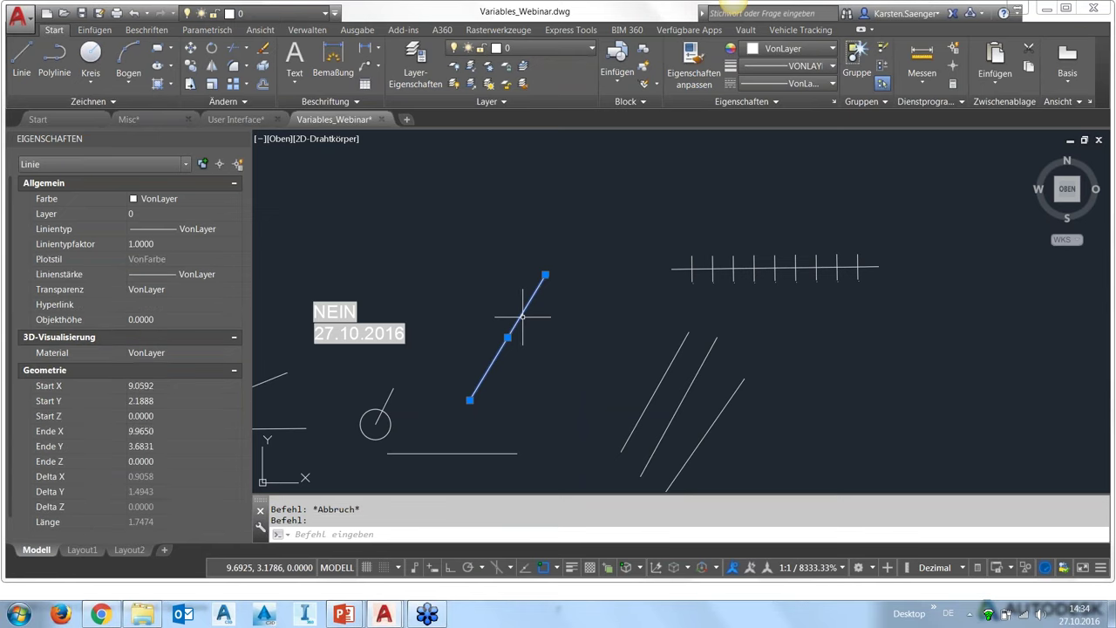
click(509, 338)
key(Escape)
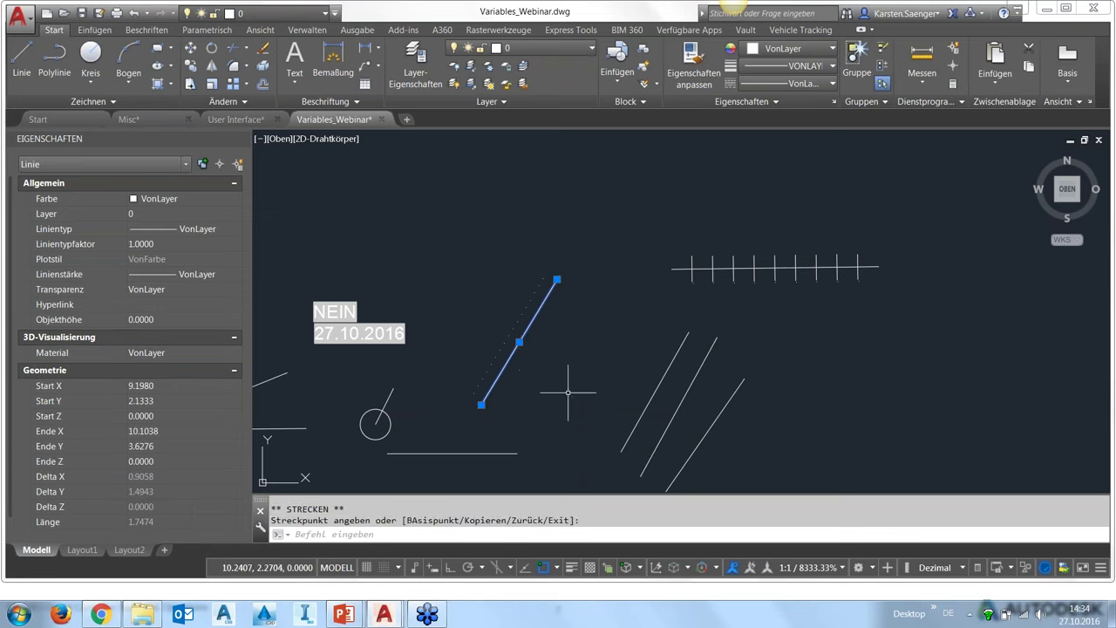
key(Escape)
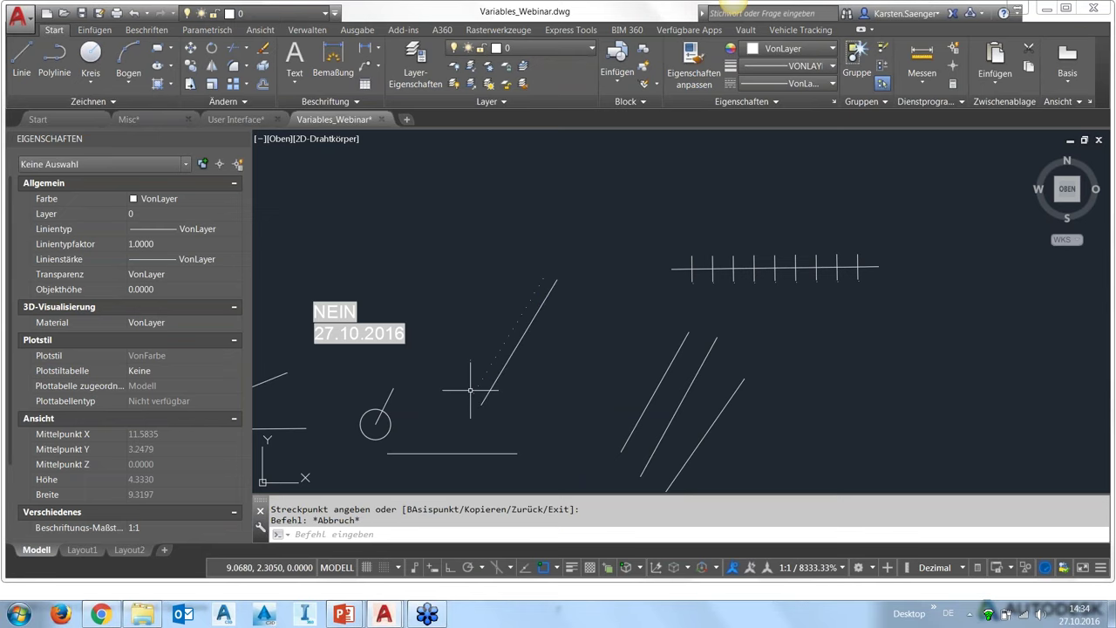
- Zoom around the tick-marked line, then expand the Ändern panel's extra modify tools
scroll(473, 395, up, 2)
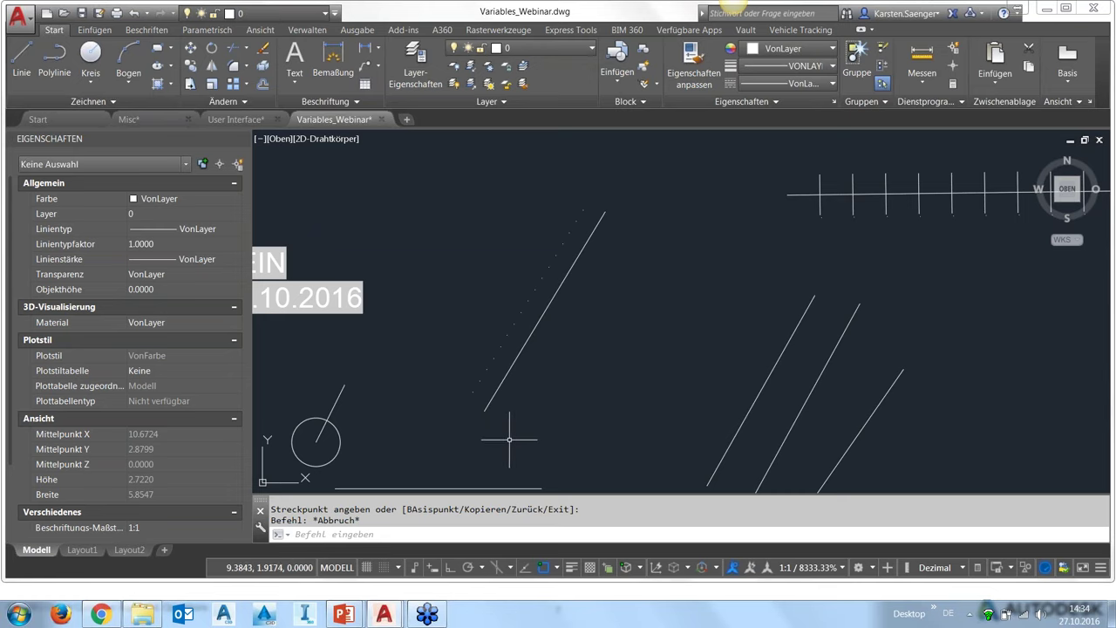
scroll(515, 436, down, 2)
scroll(523, 440, down, 2)
scroll(534, 446, down, 1)
scroll(614, 356, up, 2)
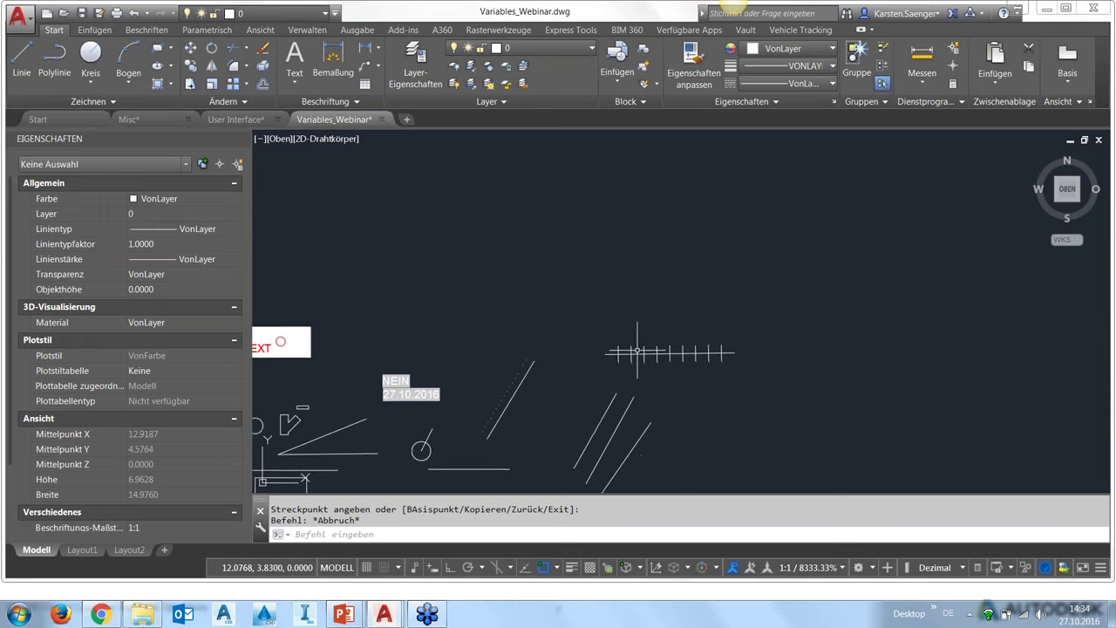
scroll(622, 358, up, 4)
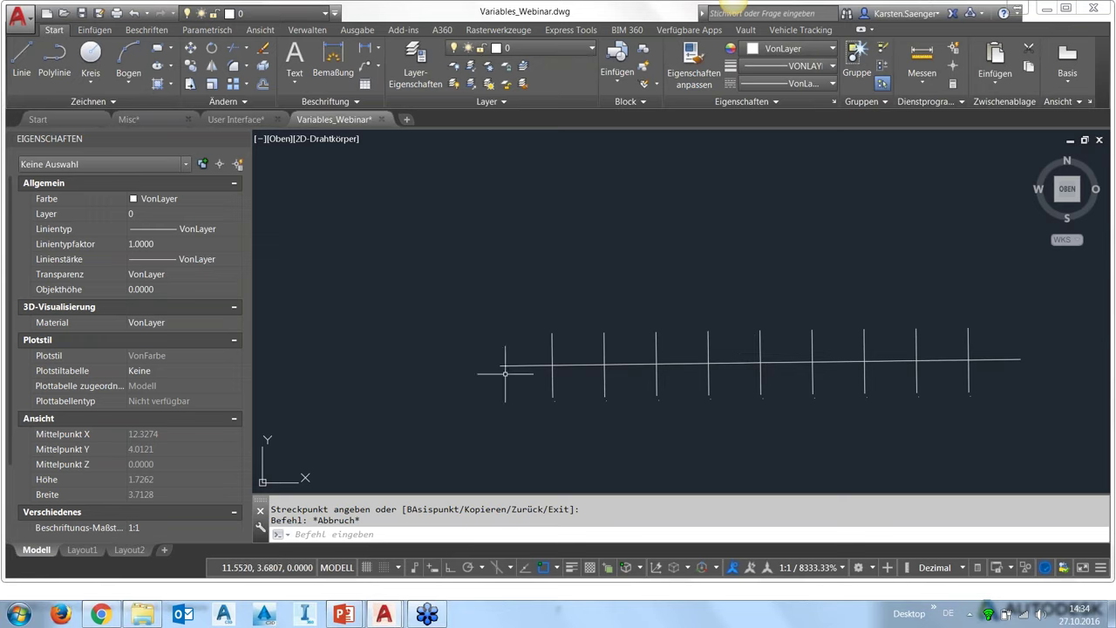
click(220, 104)
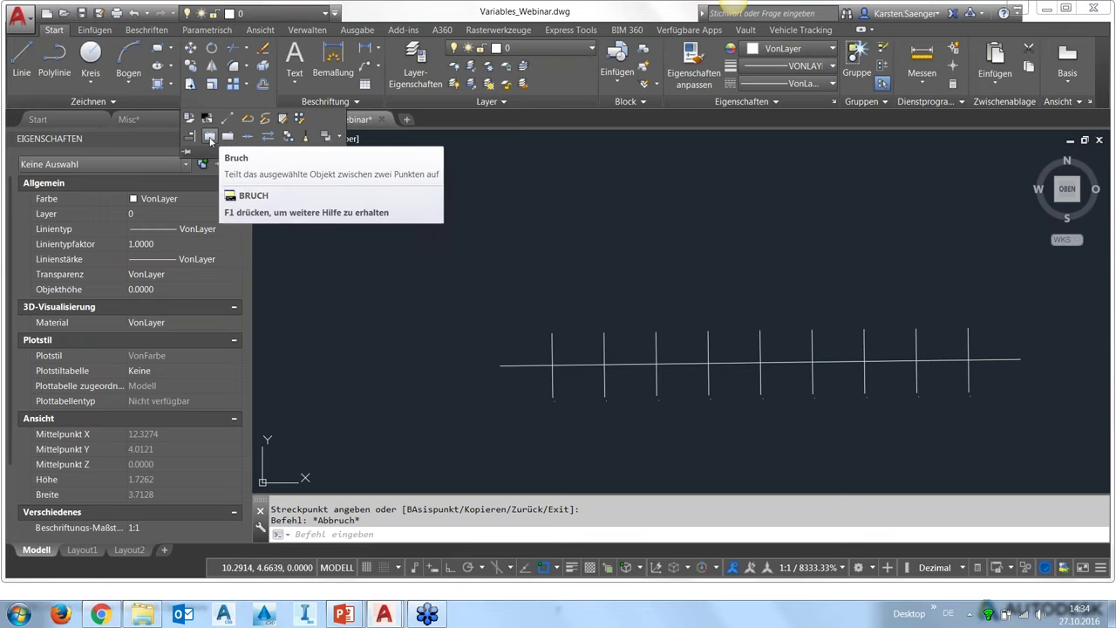
click(210, 137)
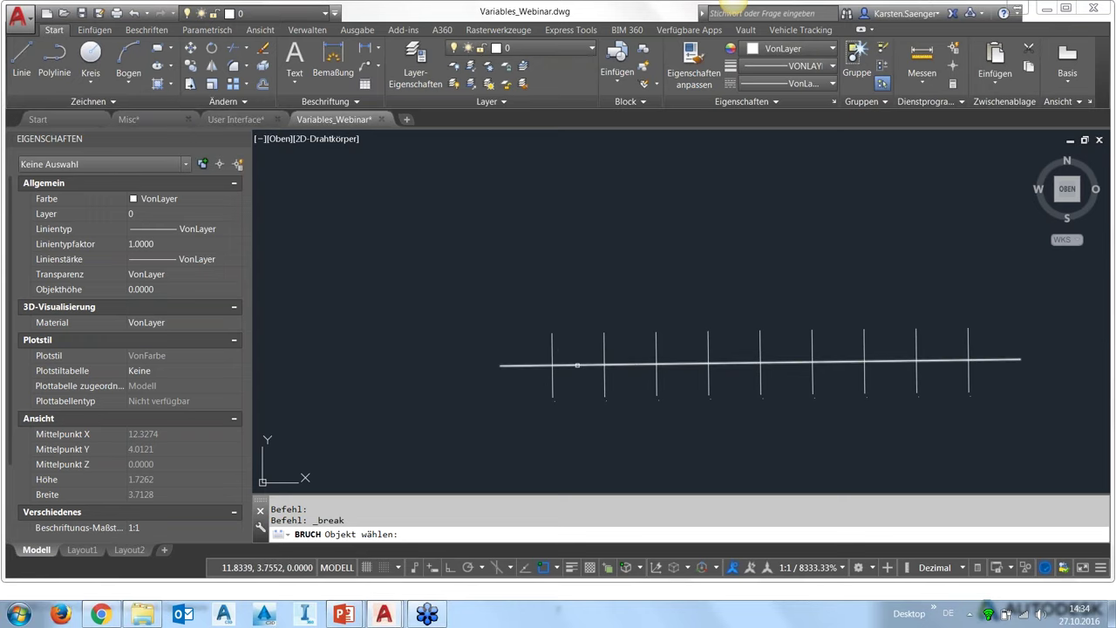
click(577, 365)
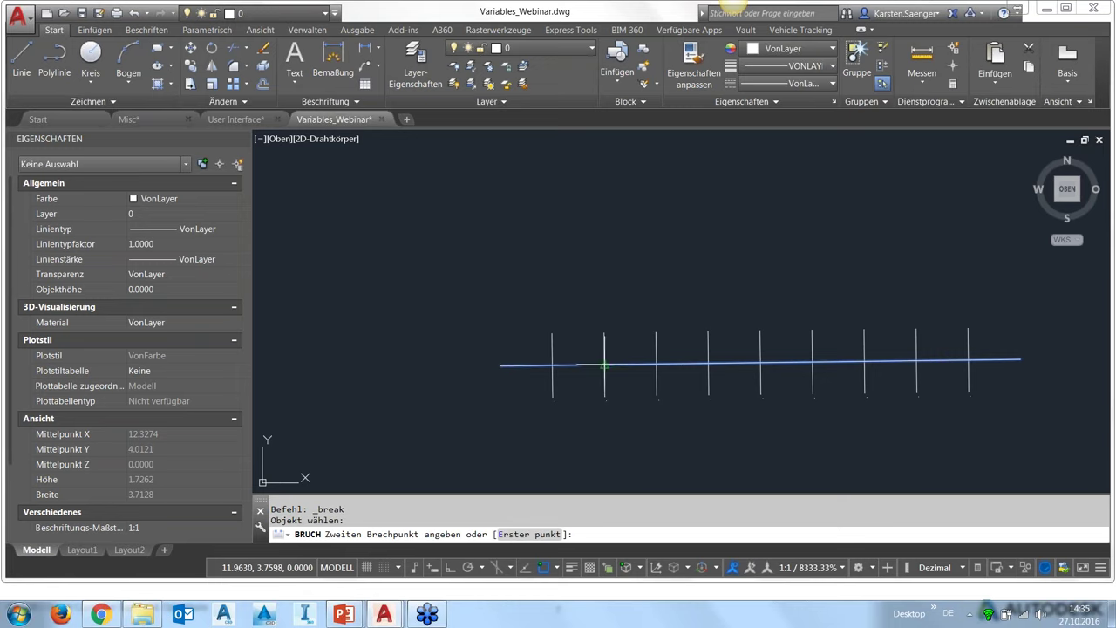
scroll(604, 366, up, 2)
scroll(600, 360, up, 4)
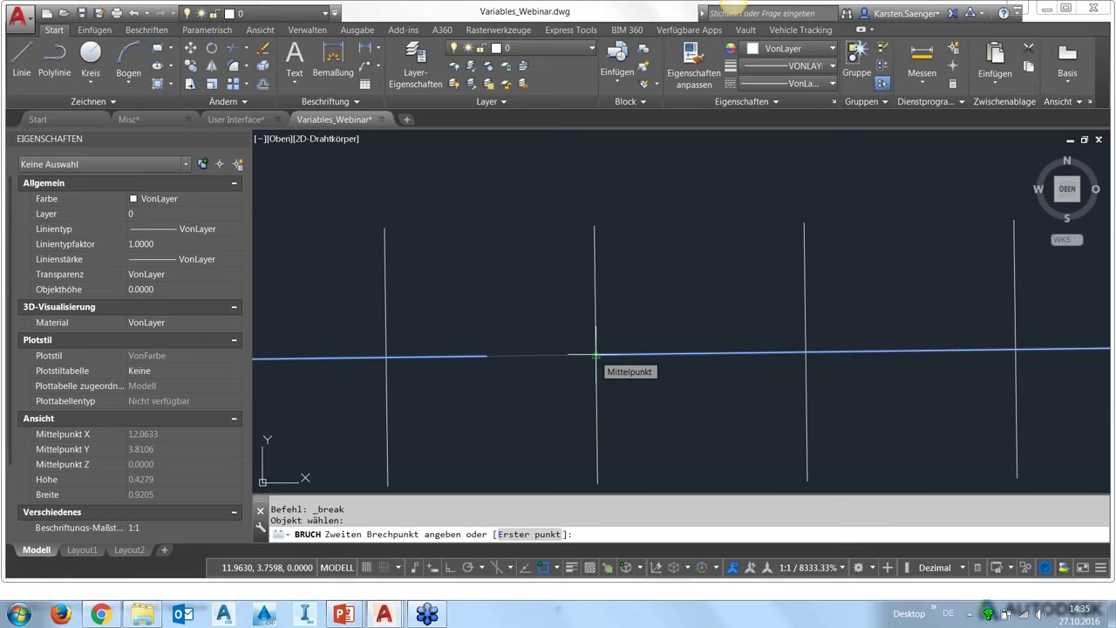
click(596, 355)
scroll(483, 427, down, 4)
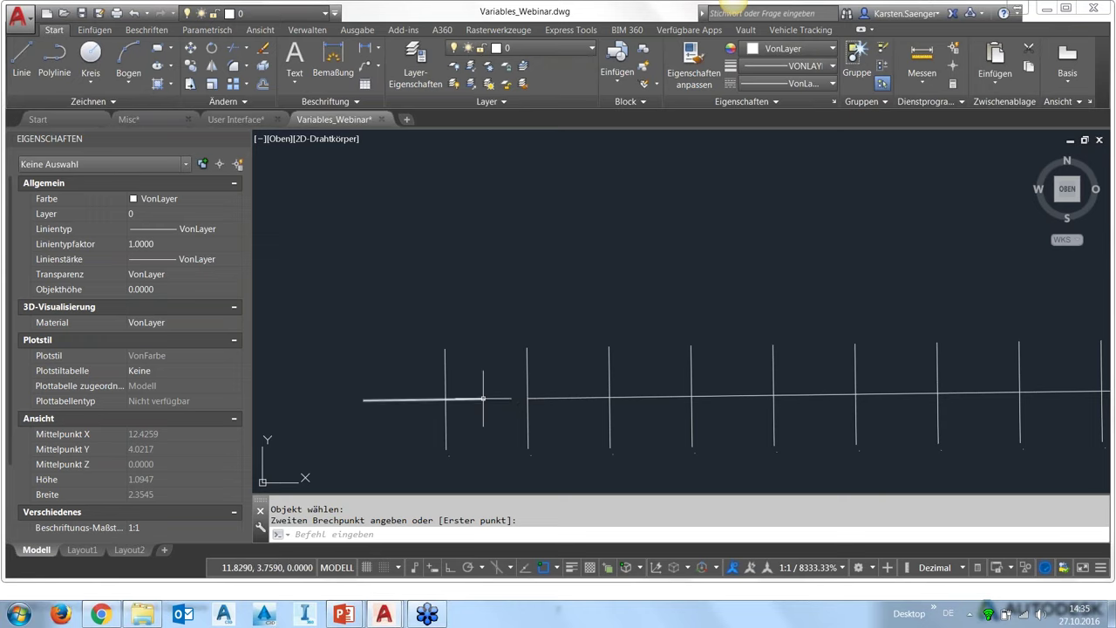
click(485, 398)
key(ctrl+z)
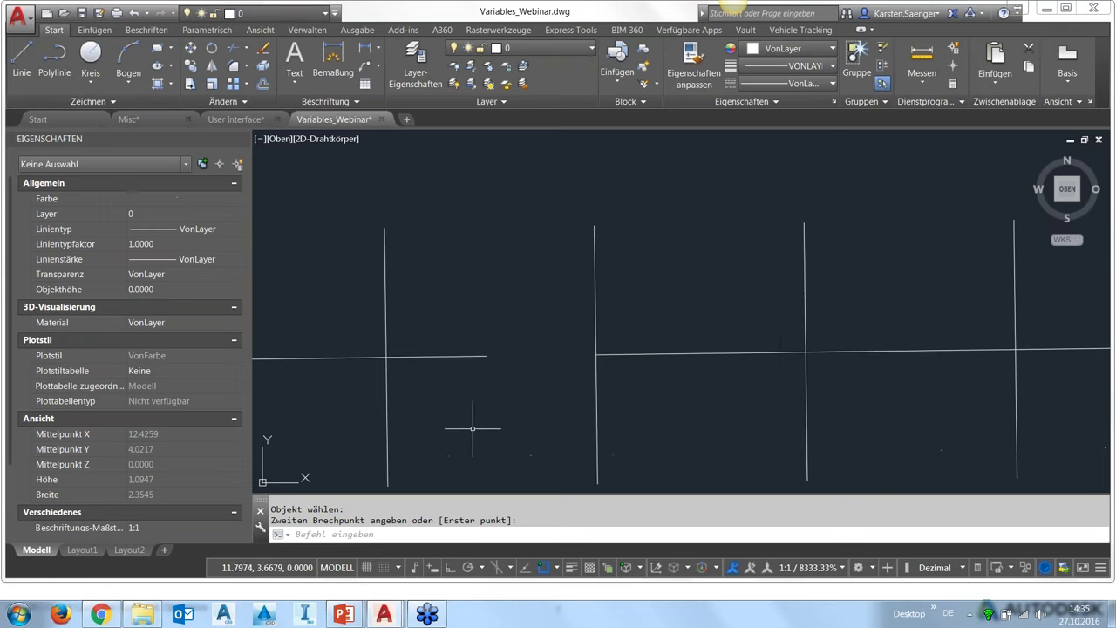
key(ctrl+z)
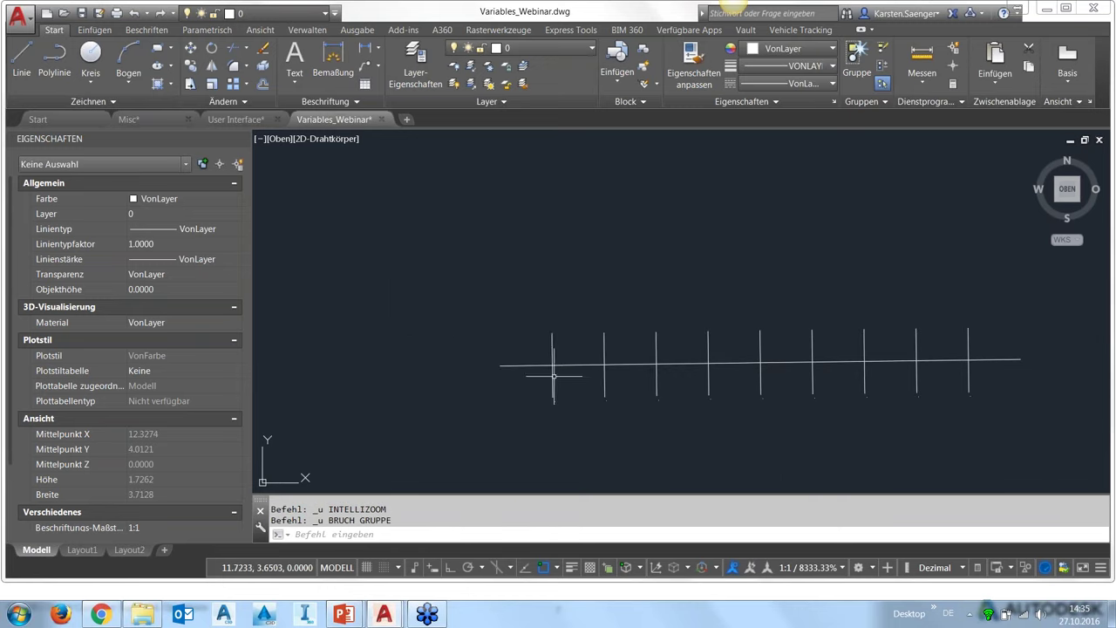
- Start a Bruch (BREAK) on the horizontal line, cancel it, and reselect the line
click(221, 102)
click(209, 138)
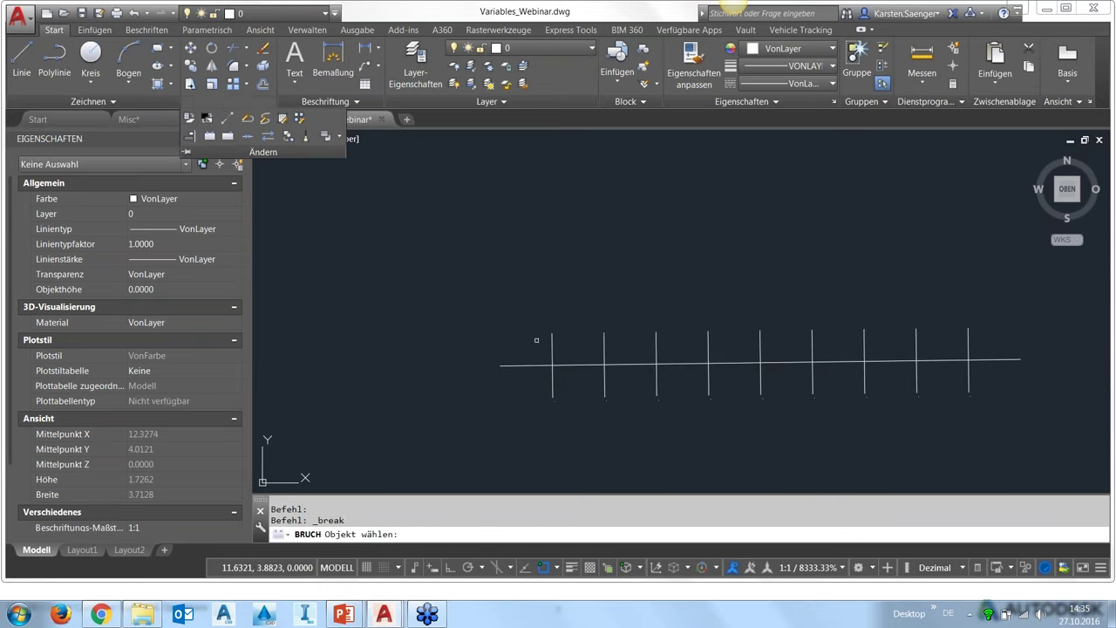
click(535, 364)
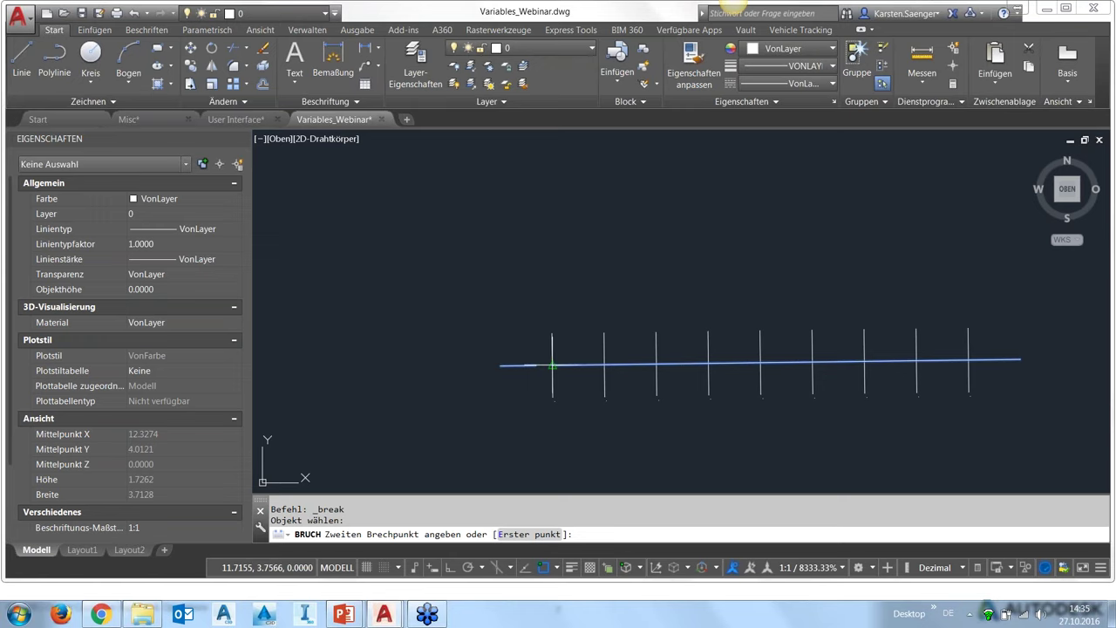
key(Escape)
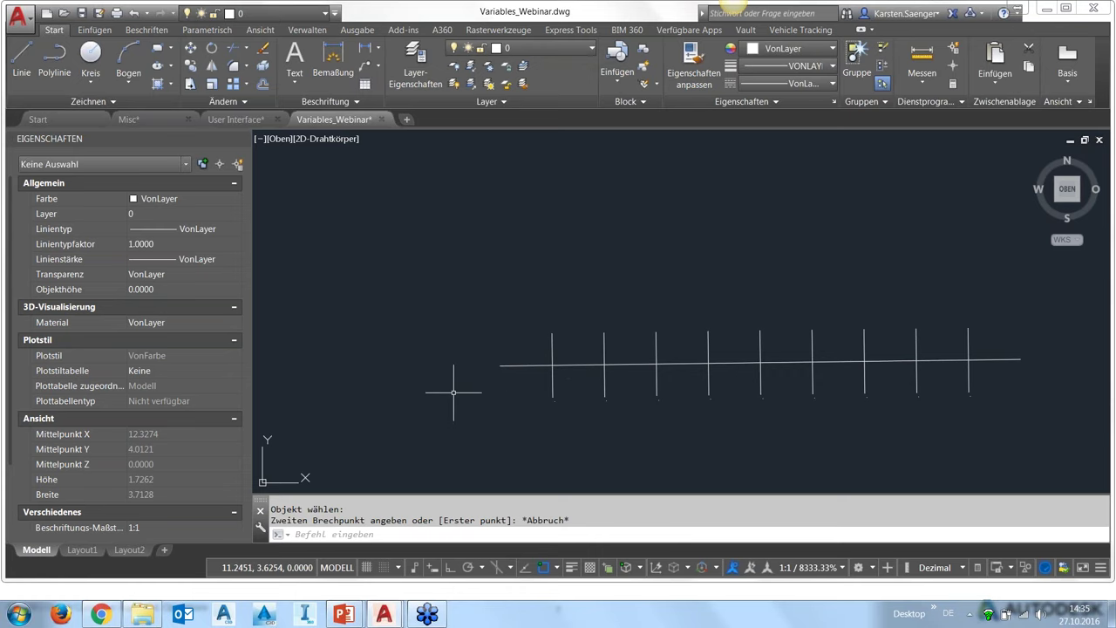
click(510, 366)
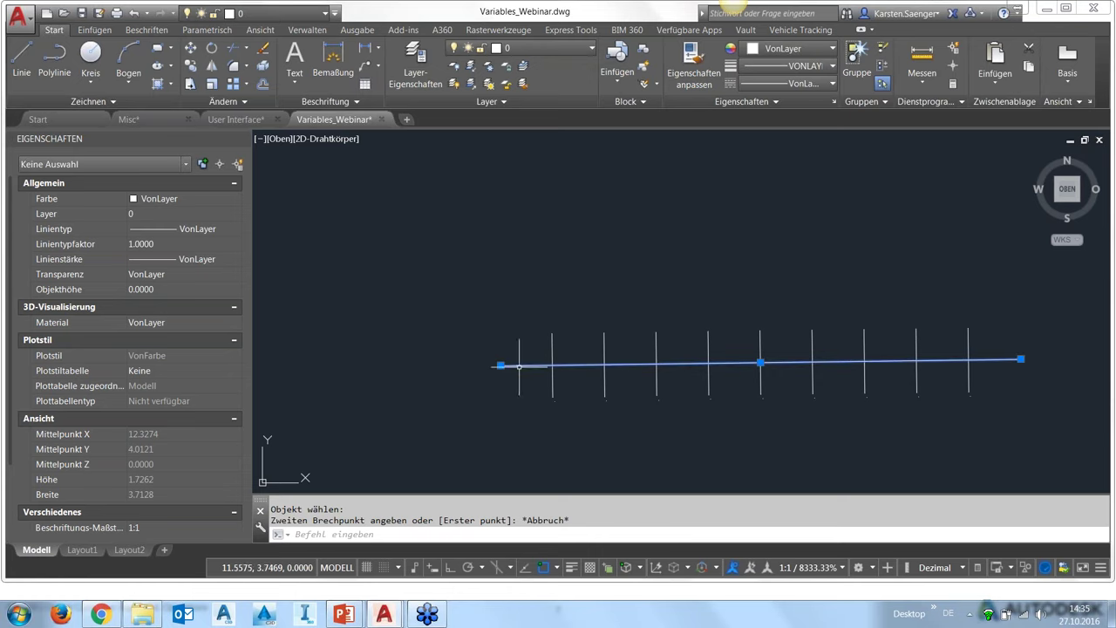
- Break the horizontal line using Erster punkt, from the first post to the second post
click(216, 103)
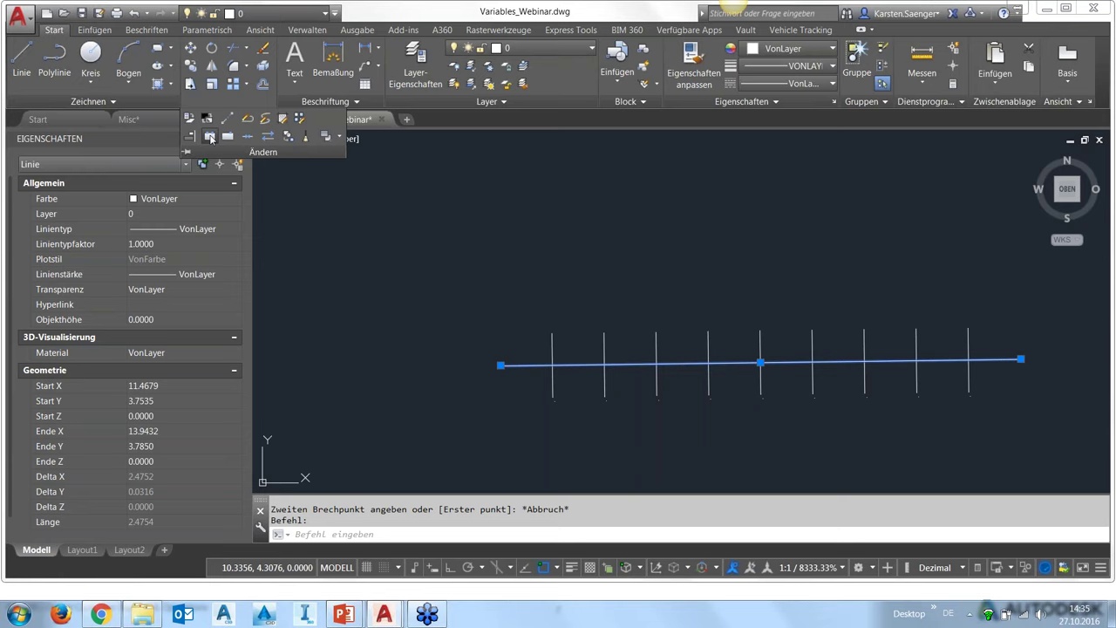
click(227, 136)
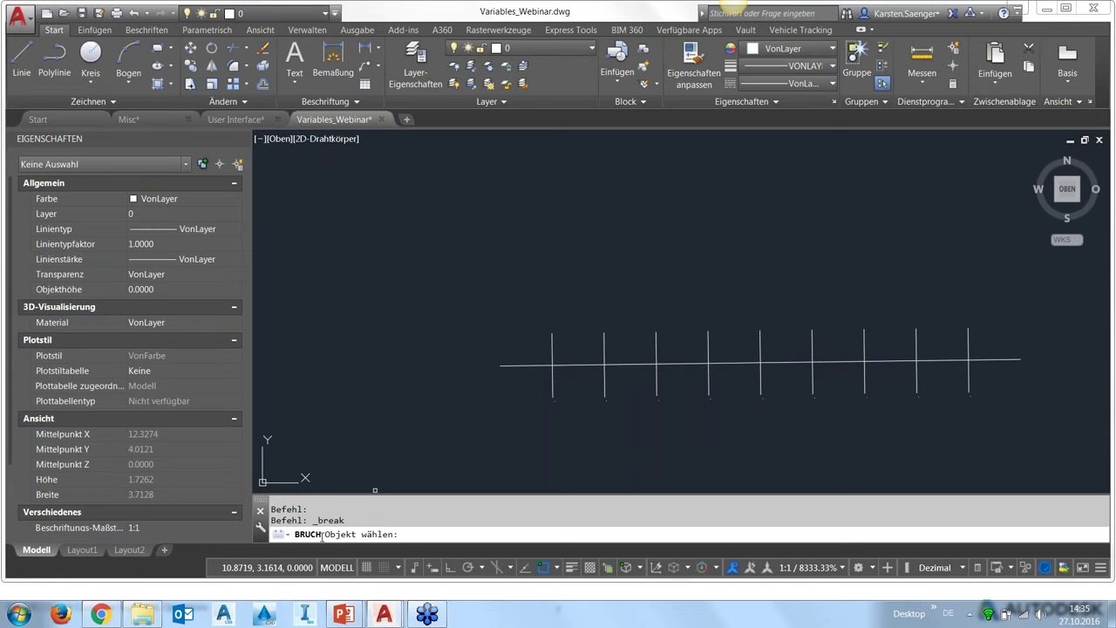
click(499, 365)
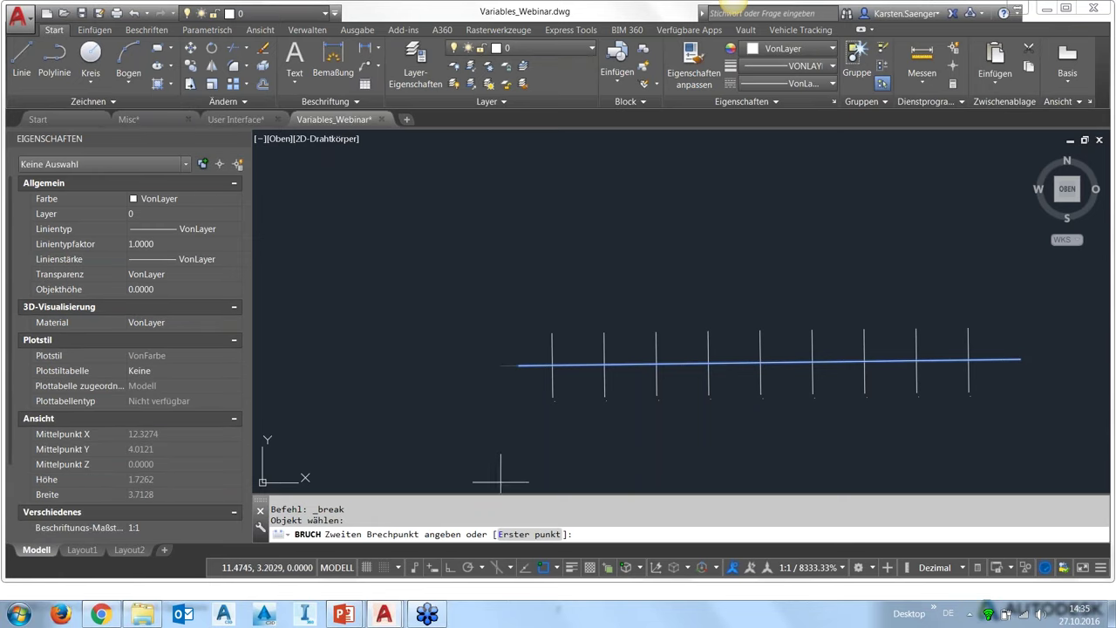
click(541, 540)
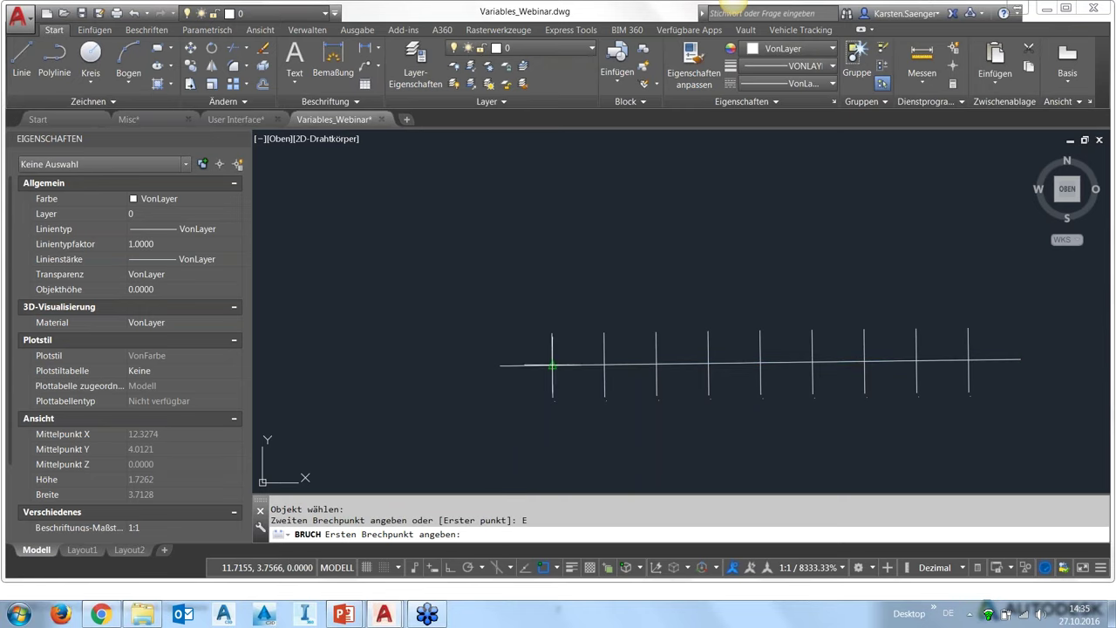
click(552, 364)
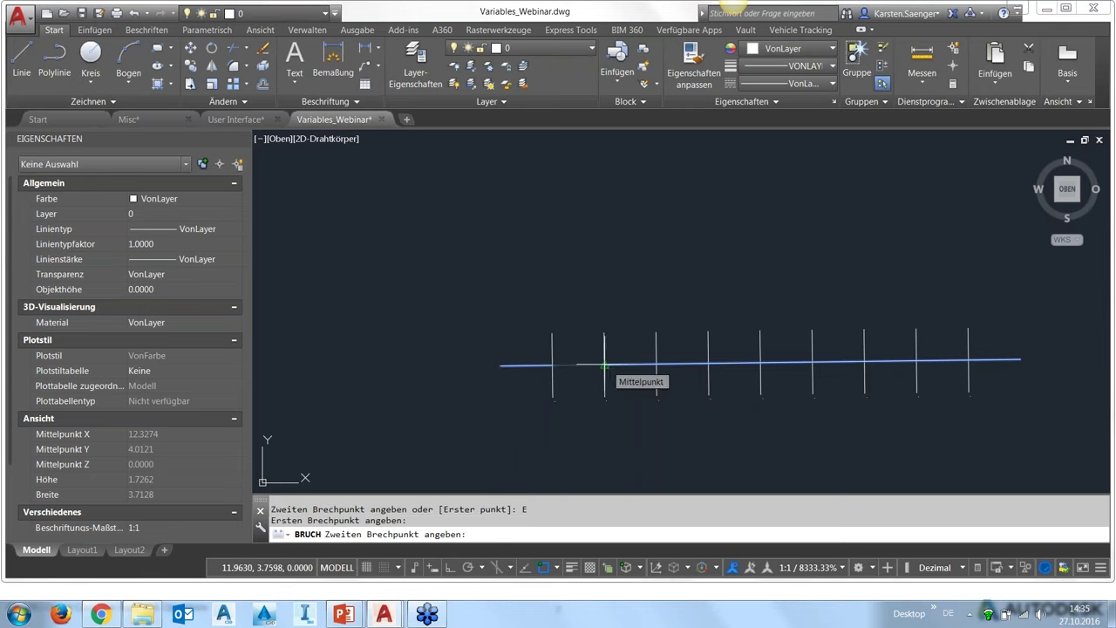
click(605, 365)
- Pan and zoom to inspect the new gap in the horizontal line
scroll(524, 372, up, 5)
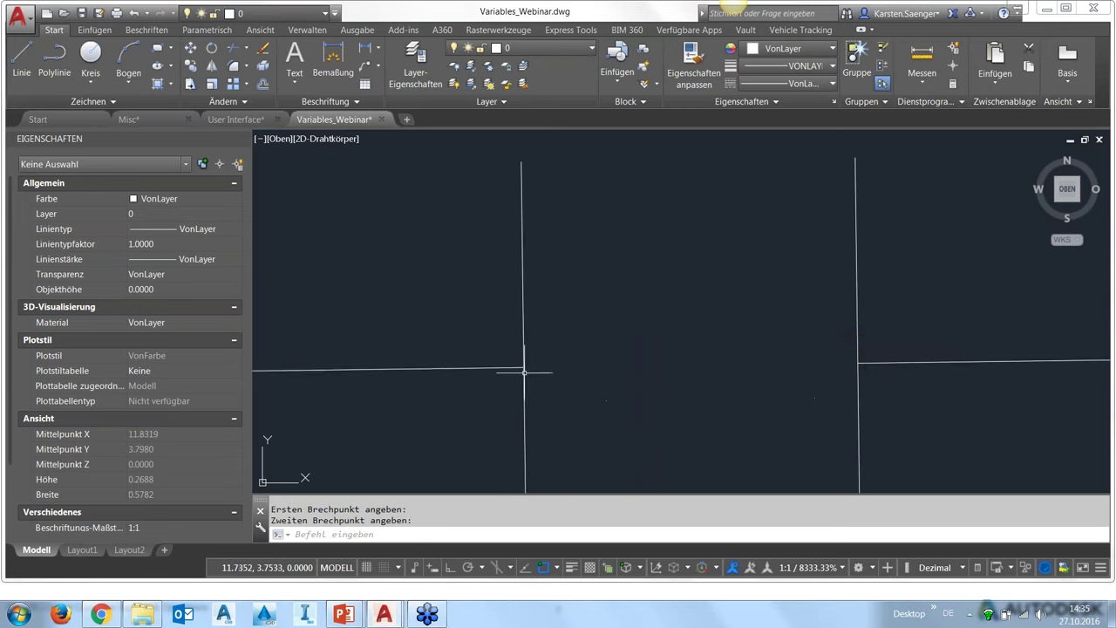
middle_drag(843, 391, 725, 399)
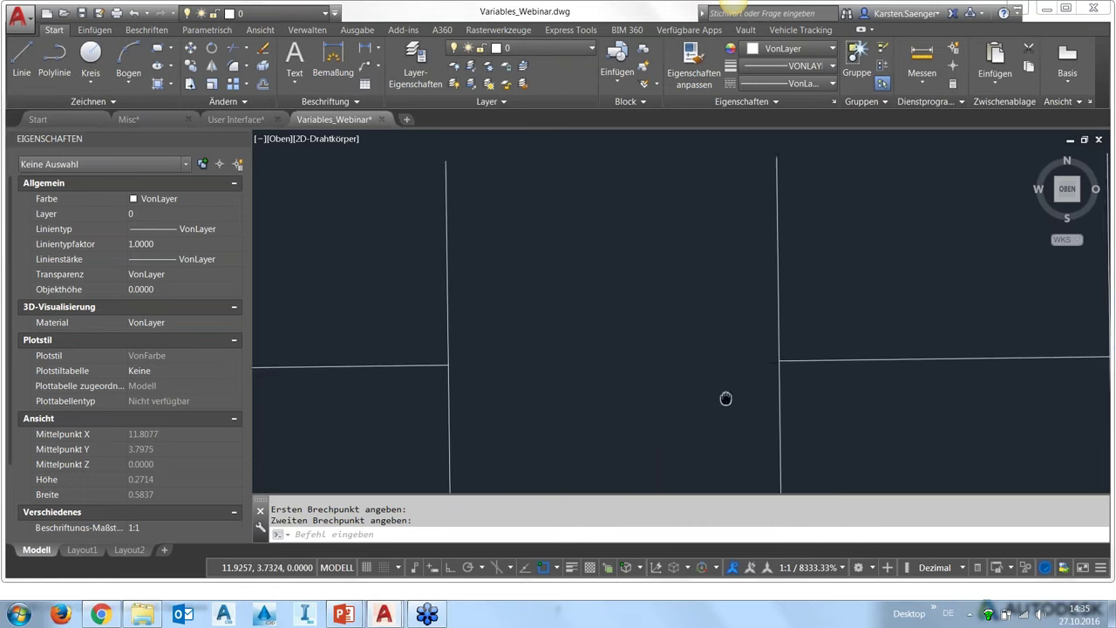
scroll(599, 366, down, 5)
key(Escape)
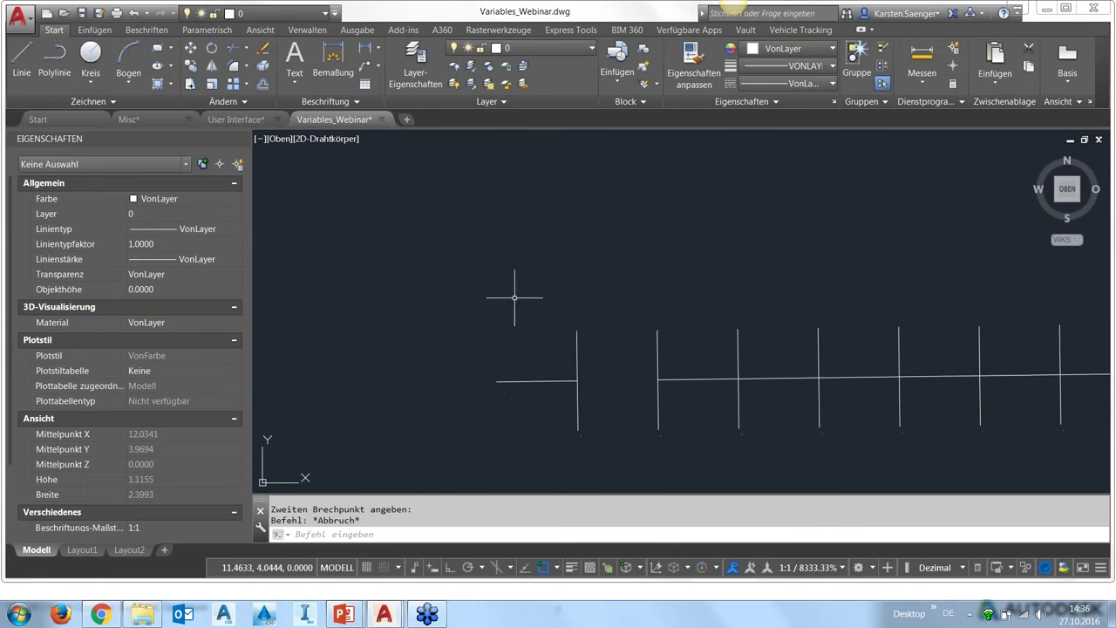
middle_drag(688, 411, 607, 418)
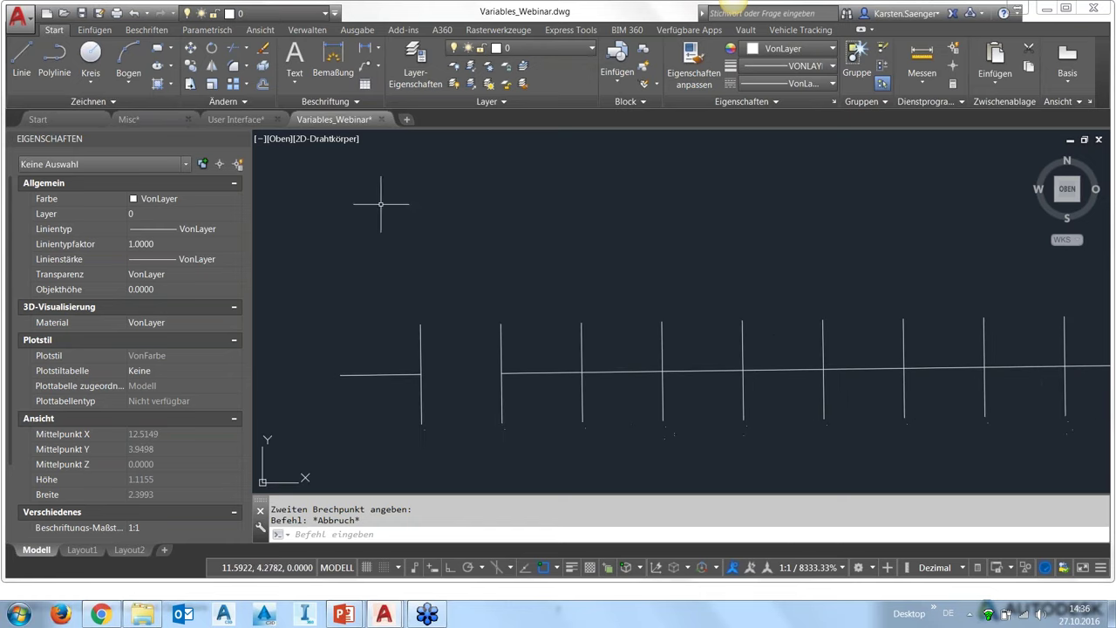
click(261, 103)
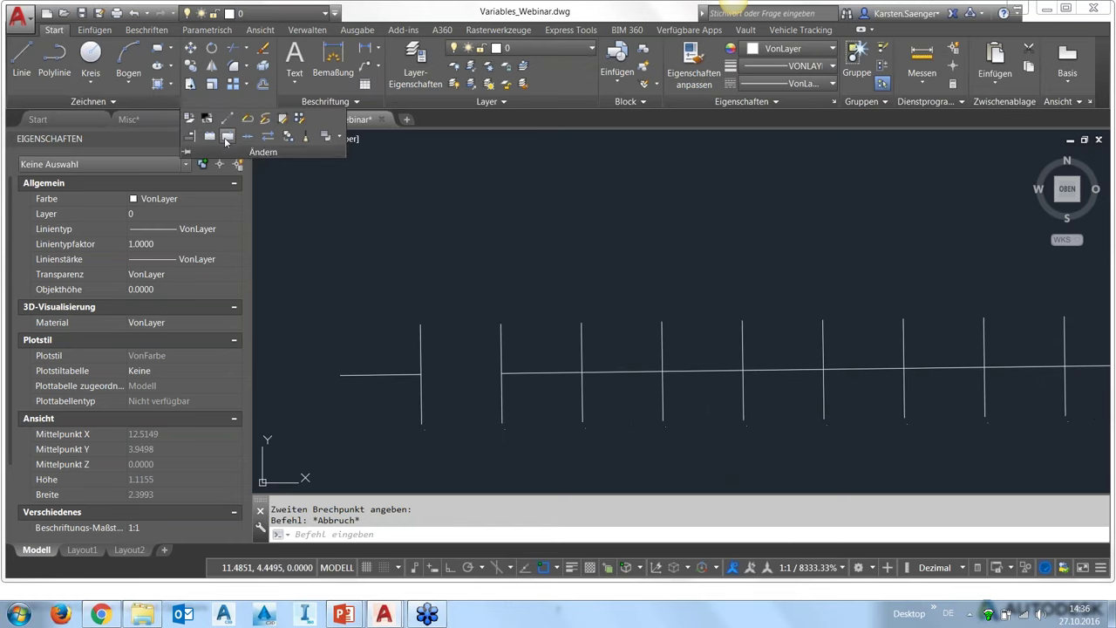
- Split the horizontal line at the third post with Bruch am Punkt, then check the split
click(564, 372)
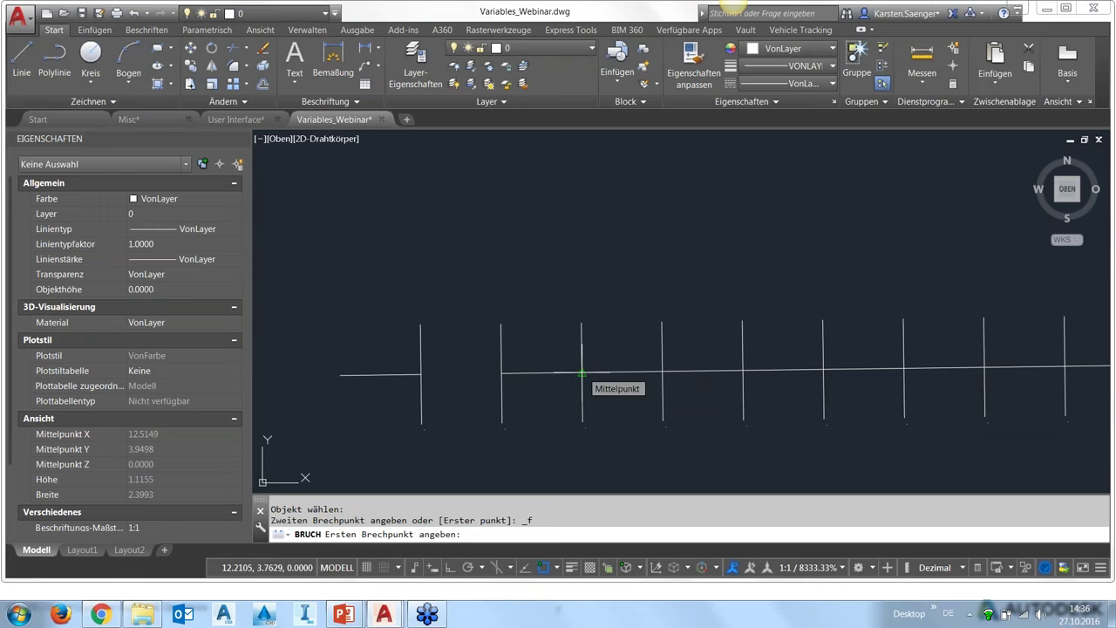
click(581, 373)
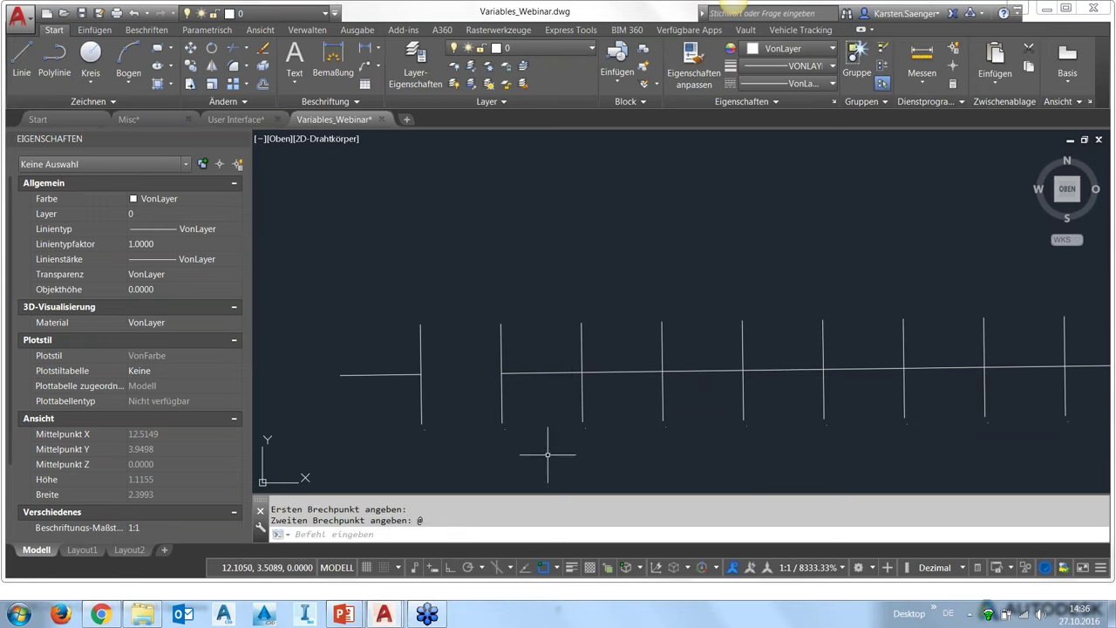
scroll(626, 431, up, 4)
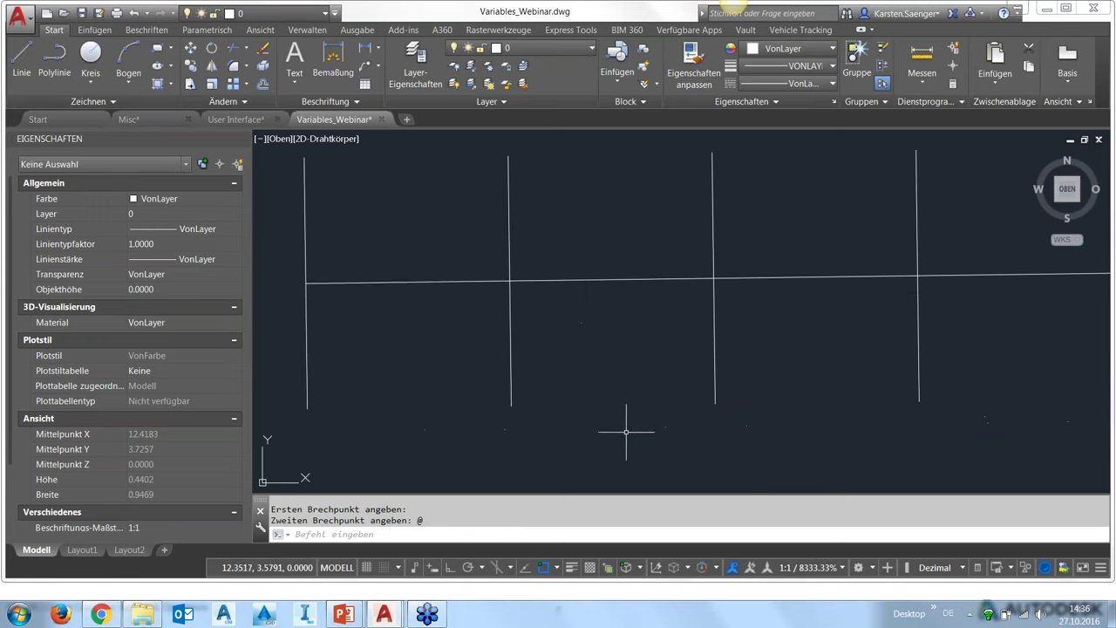
click(523, 278)
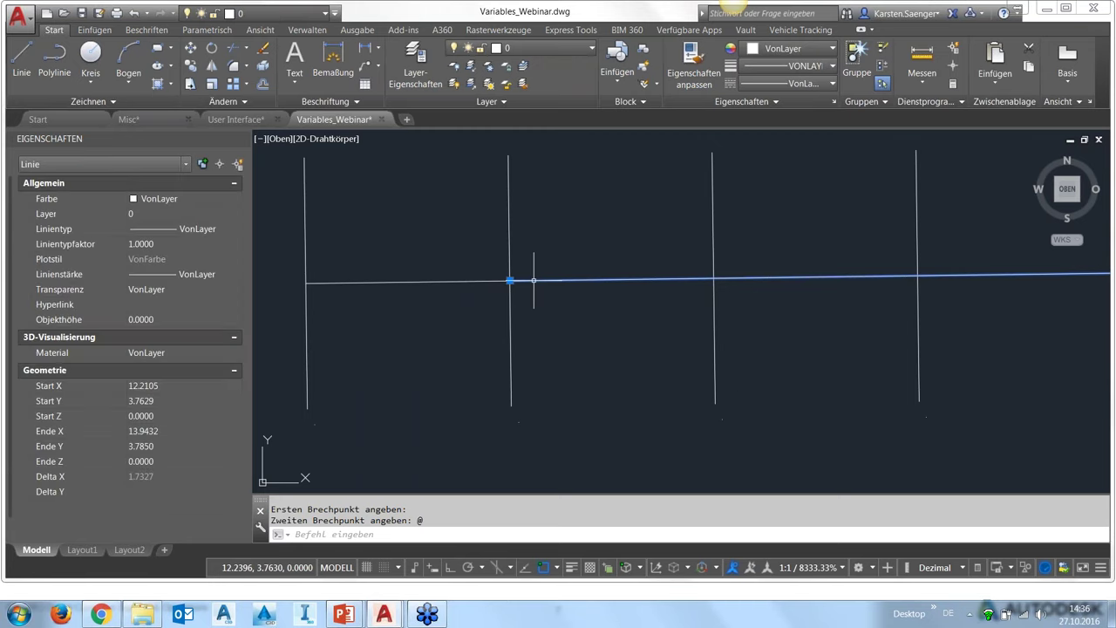
scroll(618, 375, down, 4)
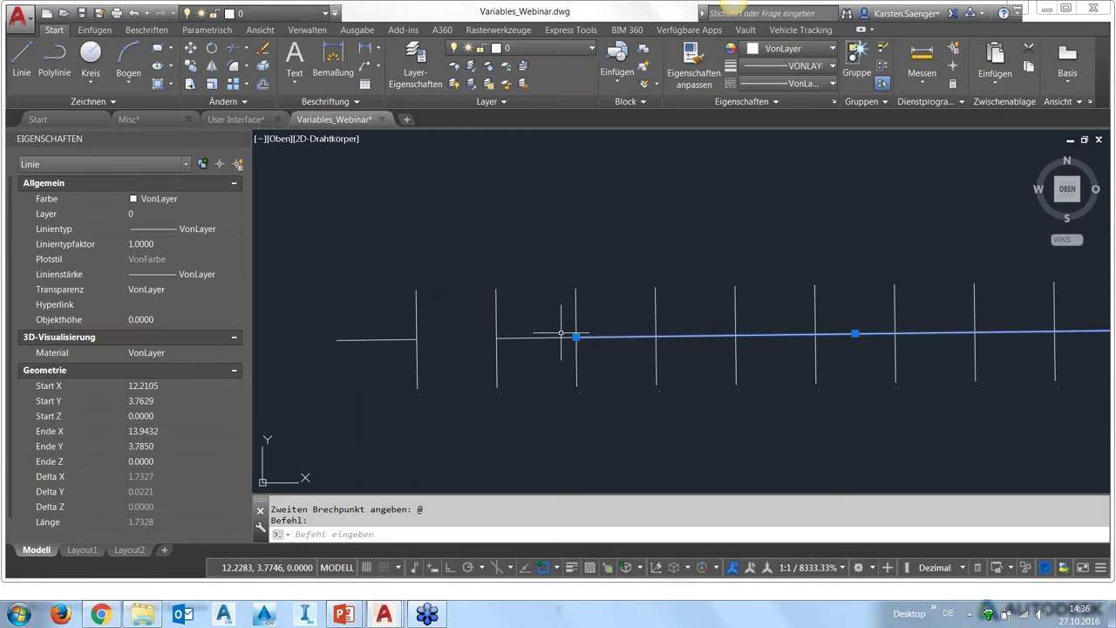
key(Escape)
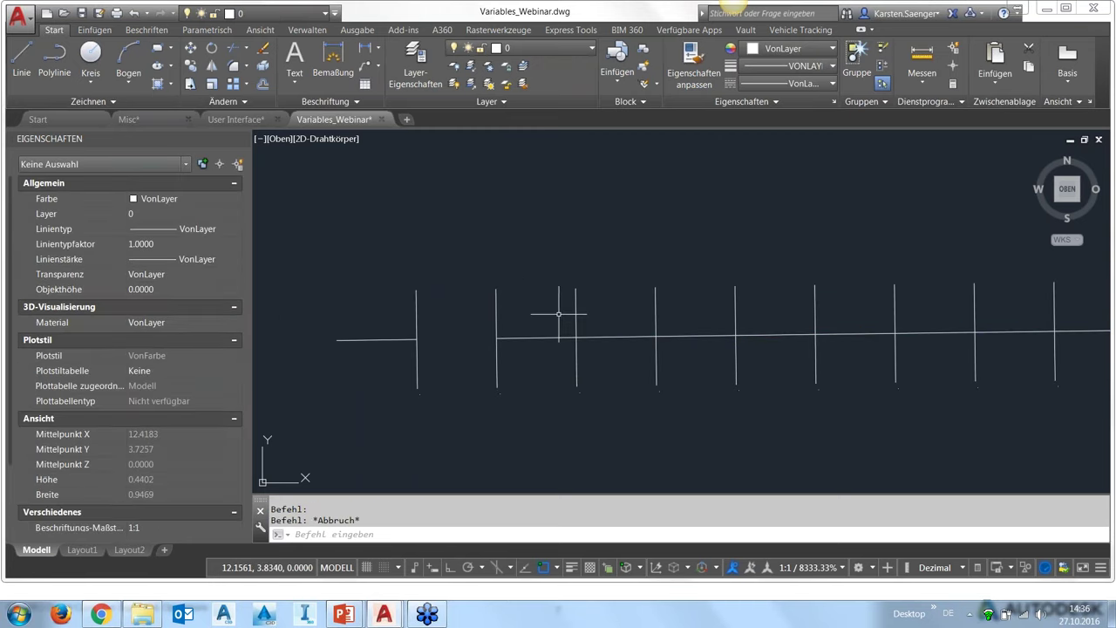
- Delete the line piece between the second and third posts
click(551, 336)
key(Delete)
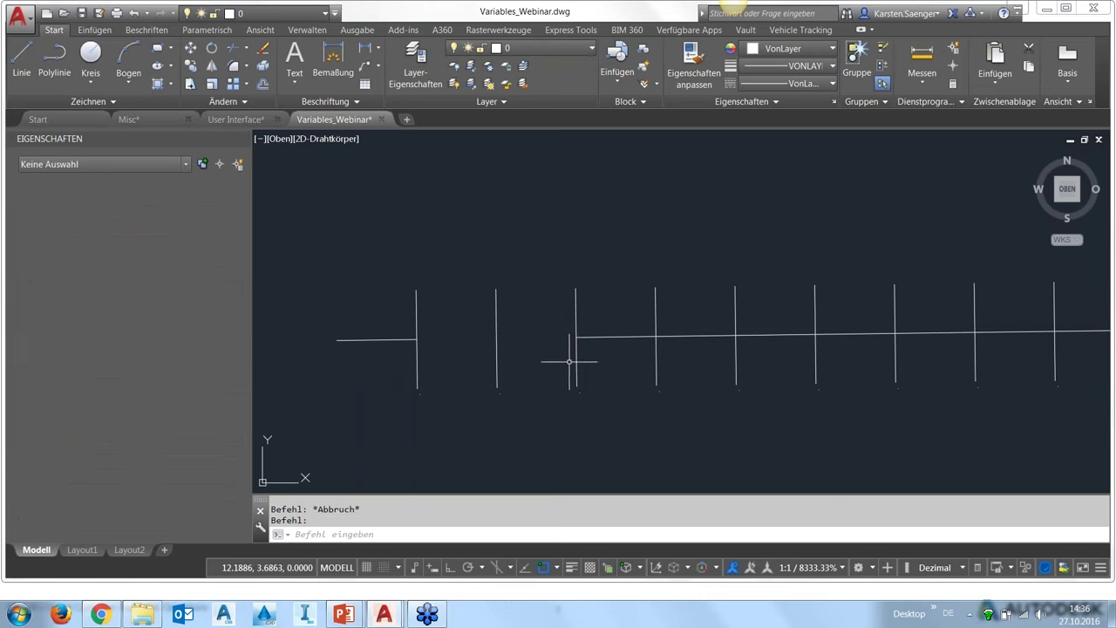
scroll(575, 428, down, 1)
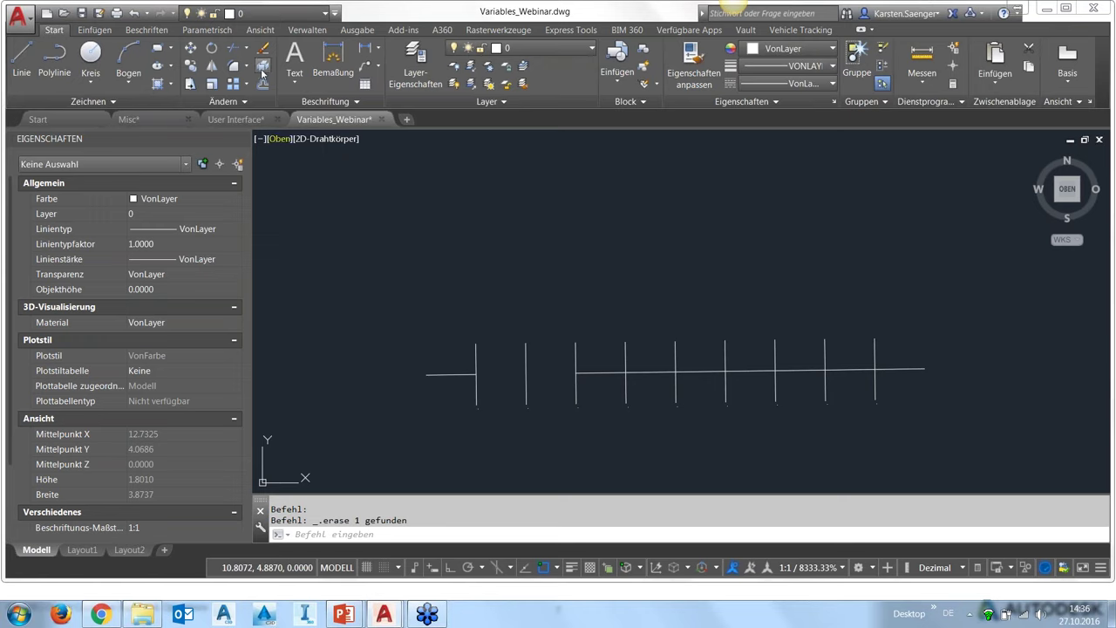
- Join the short left line and the long horizontal line with Verbinden (JOIN), then verify
click(229, 101)
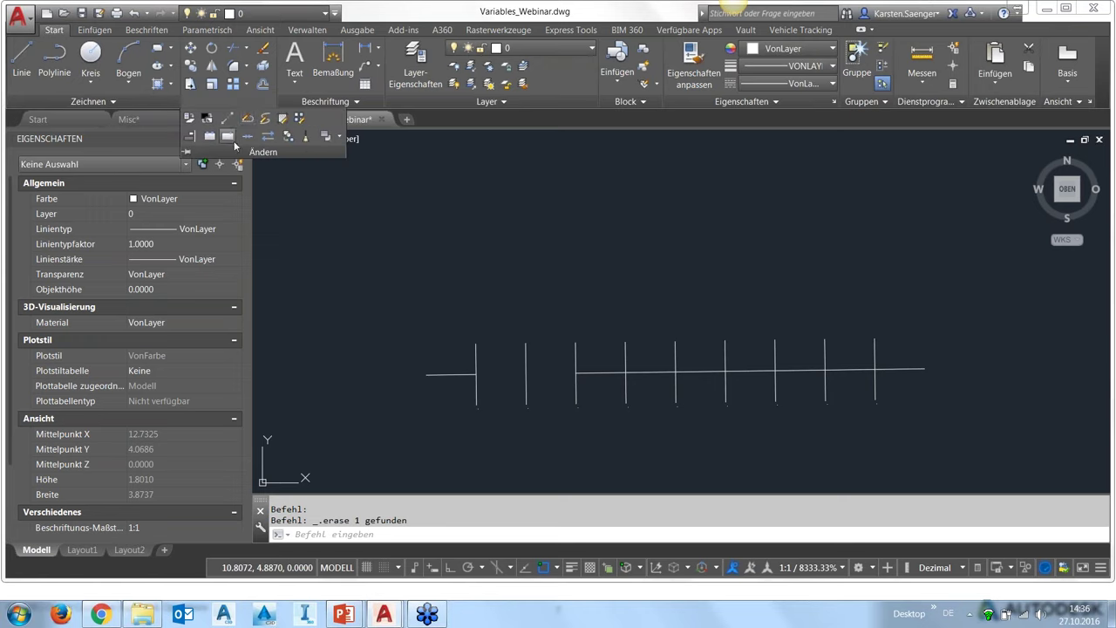
click(247, 137)
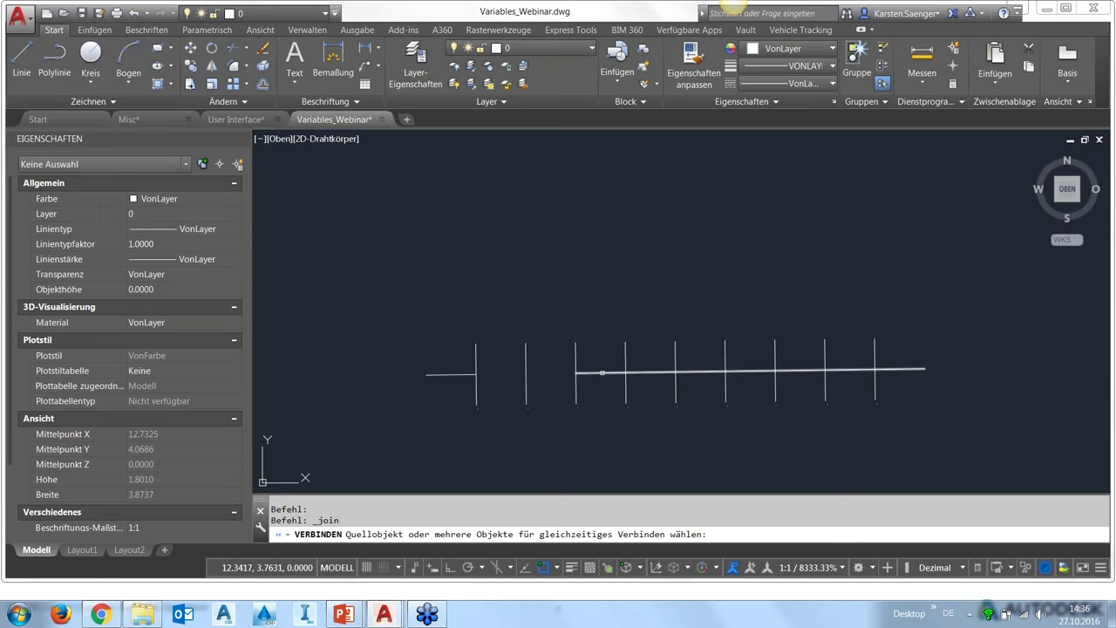
click(440, 374)
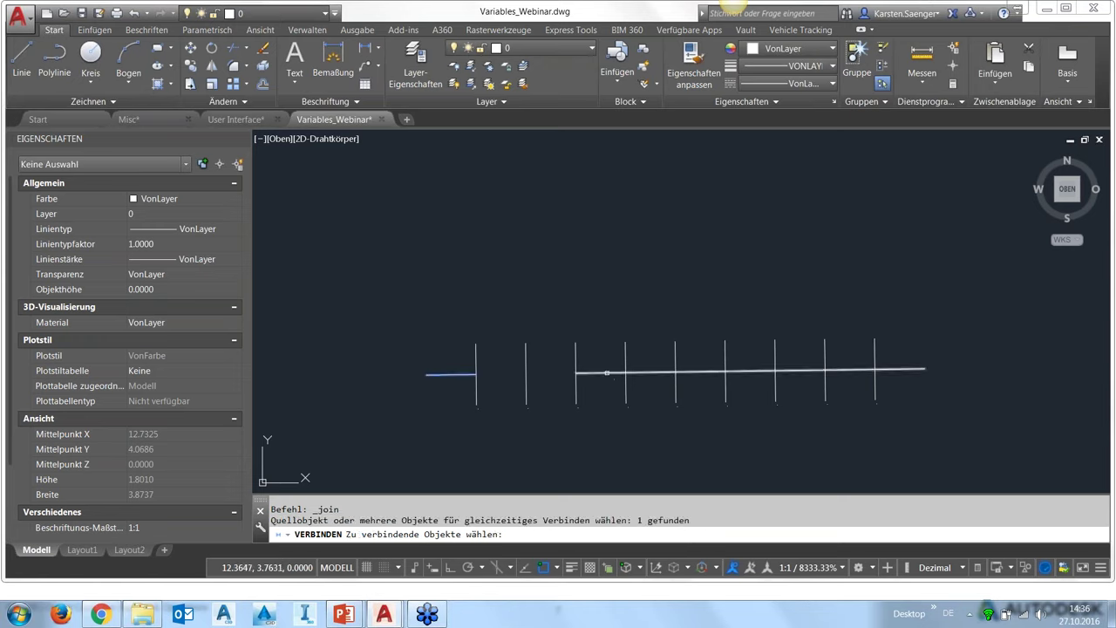
click(607, 373)
key(Return)
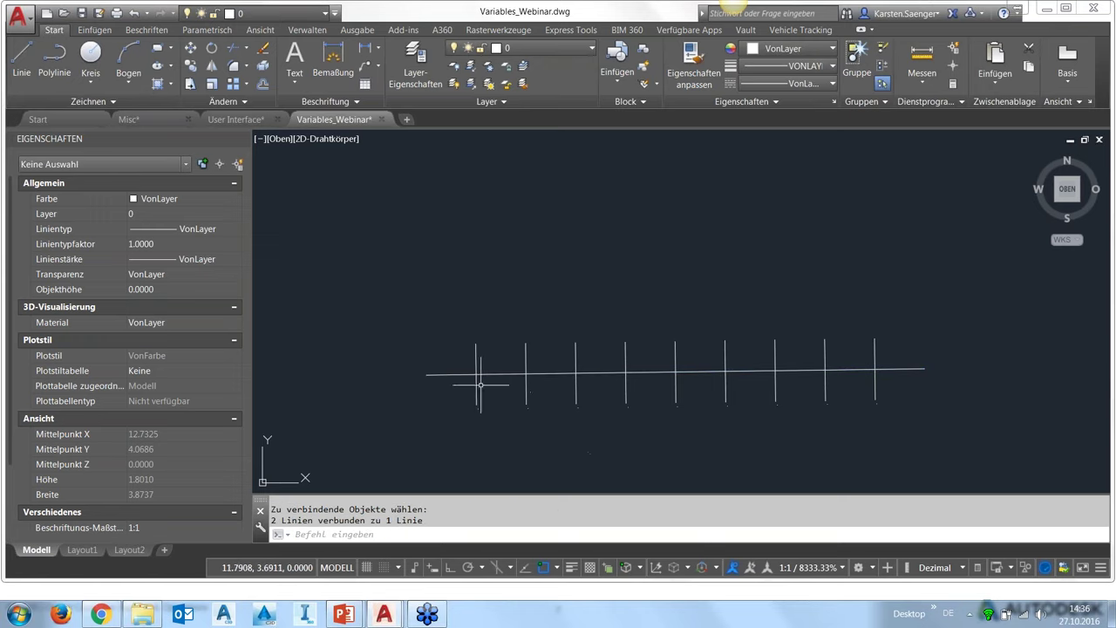
click(466, 375)
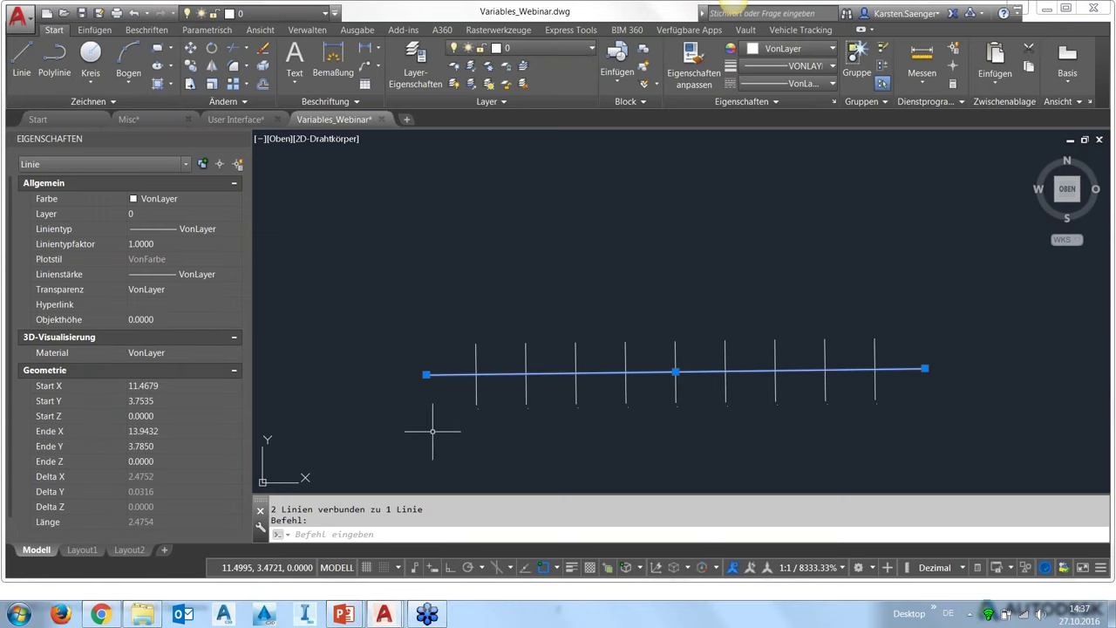
key(Escape)
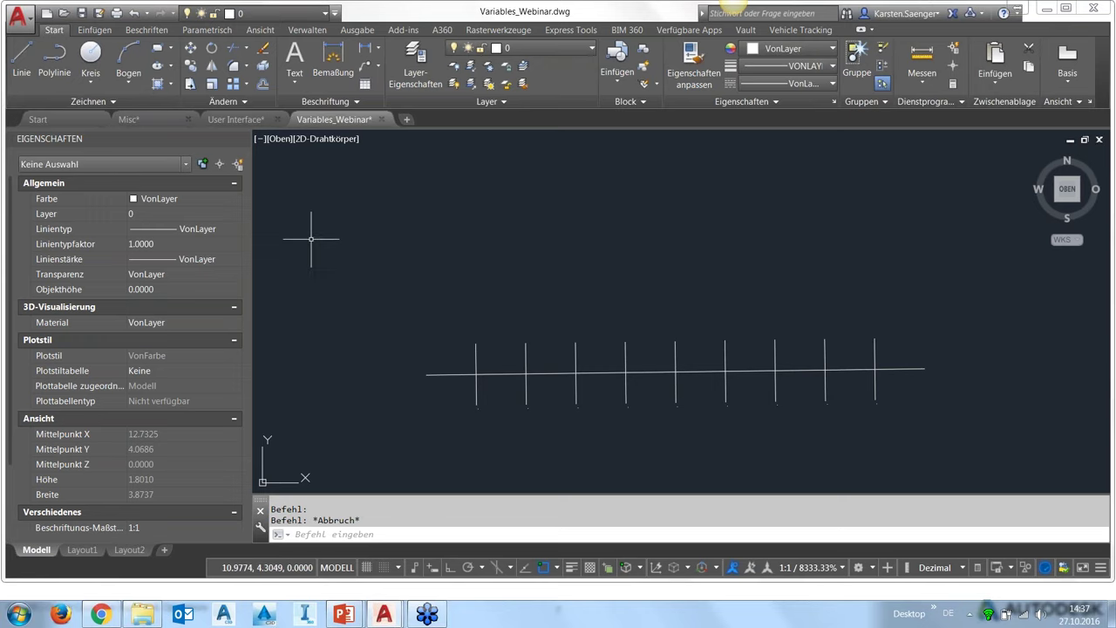
- Break the long horizontal line at one point with Bruch, reusing that spot as the second point
click(245, 103)
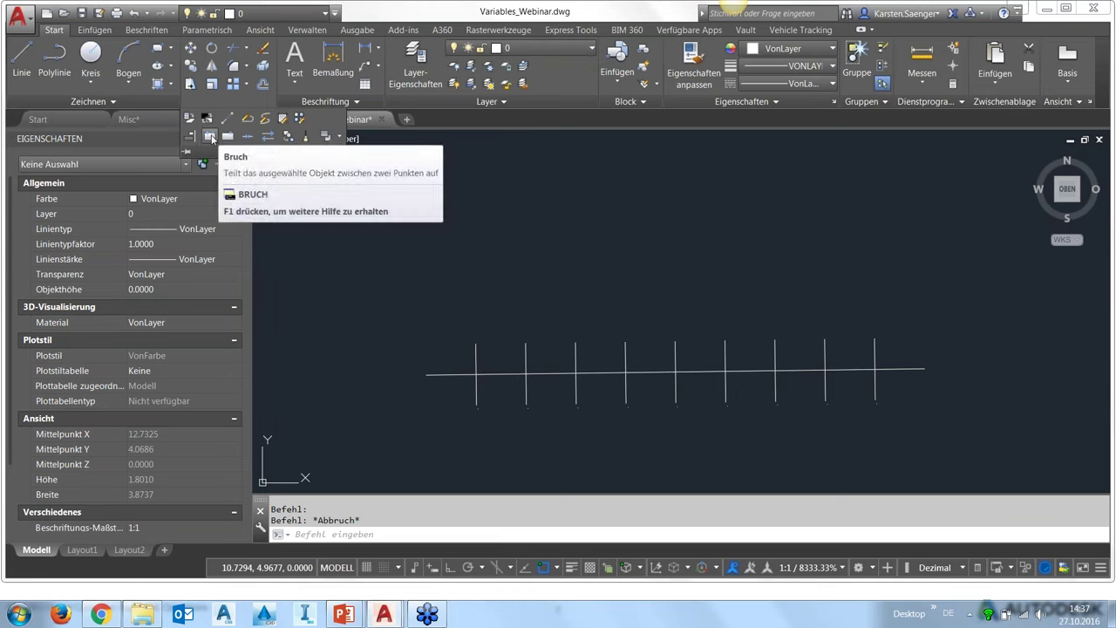
click(210, 136)
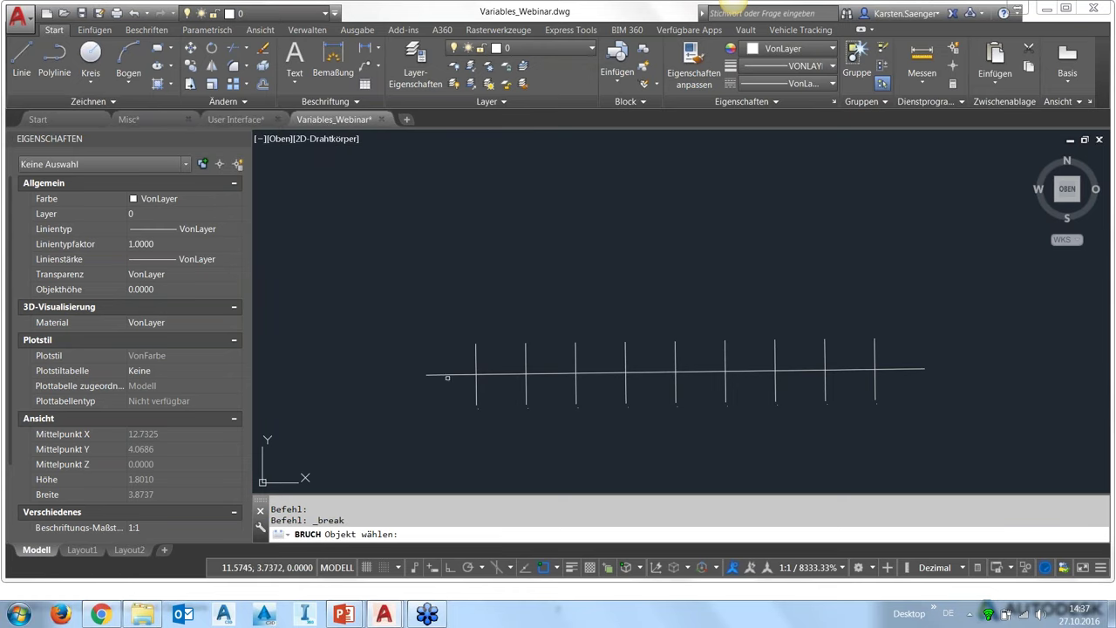
click(427, 375)
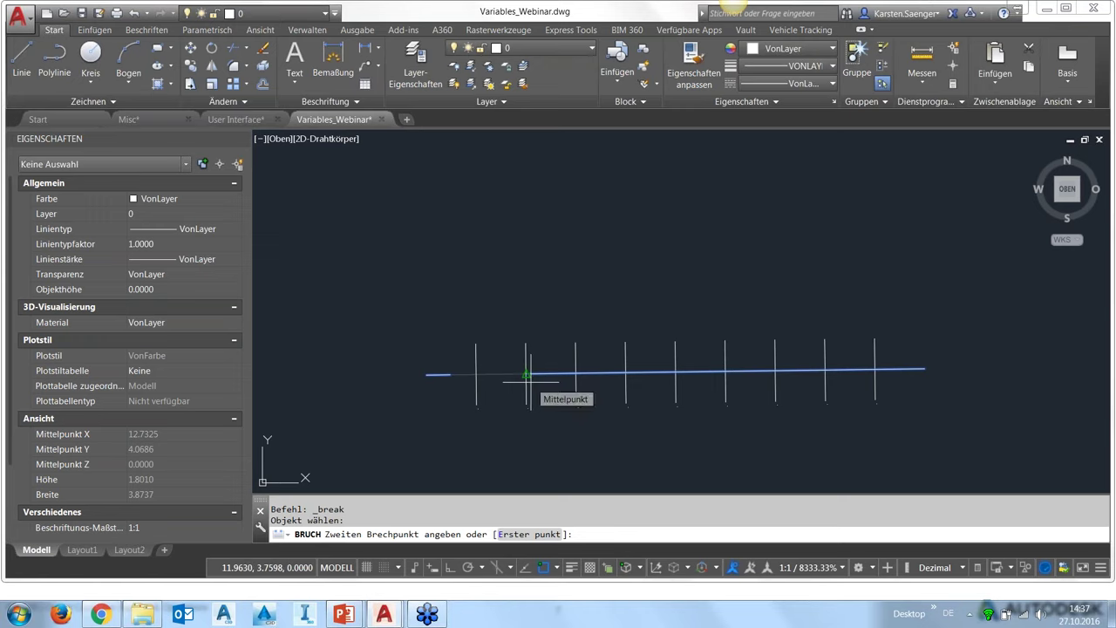
text(@)
key(Return)
text(#)
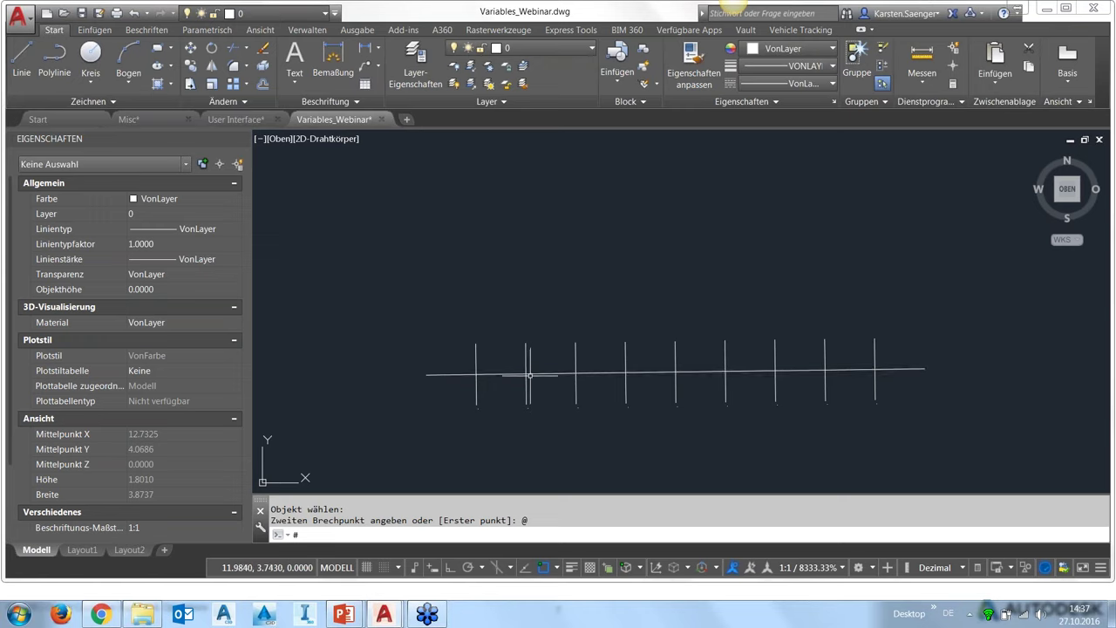
key(Escape)
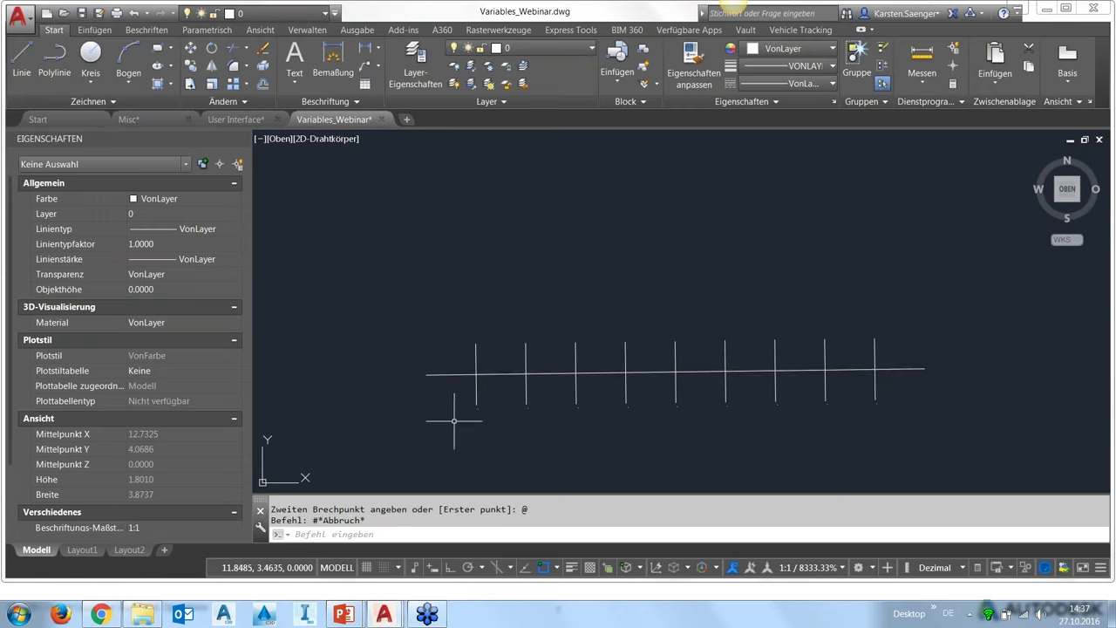
scroll(495, 315, down, 4)
- Frame the shapes, start scaling the rectangle from its lower-left corner, then cancel
scroll(318, 441, down, 3)
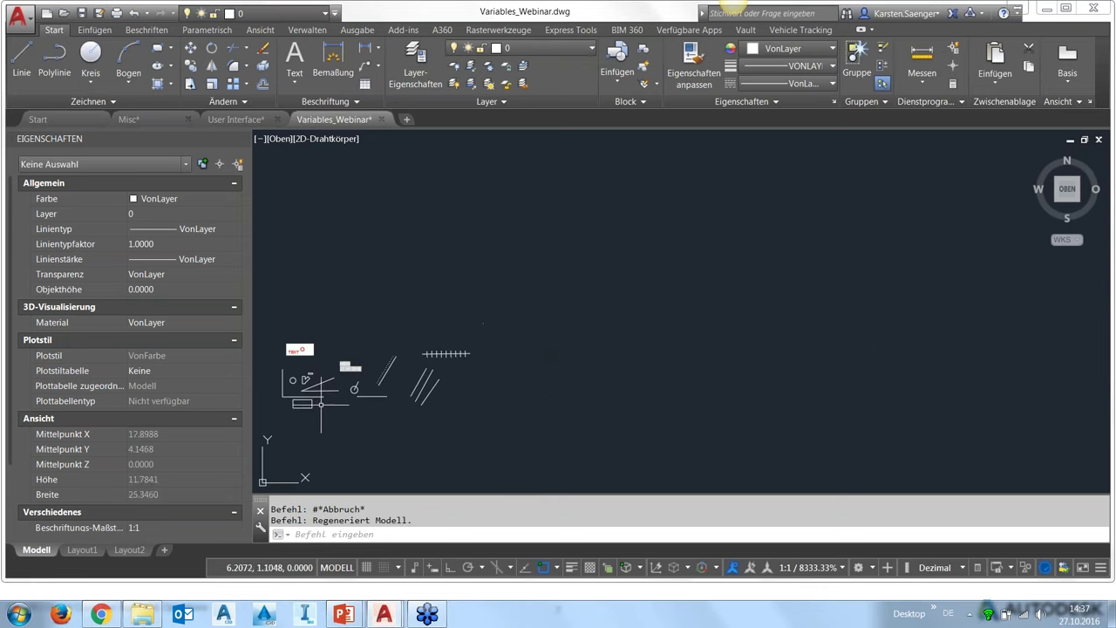
middle_drag(321, 433, 428, 410)
scroll(399, 409, up, 1)
scroll(399, 408, up, 2)
scroll(398, 407, up, 3)
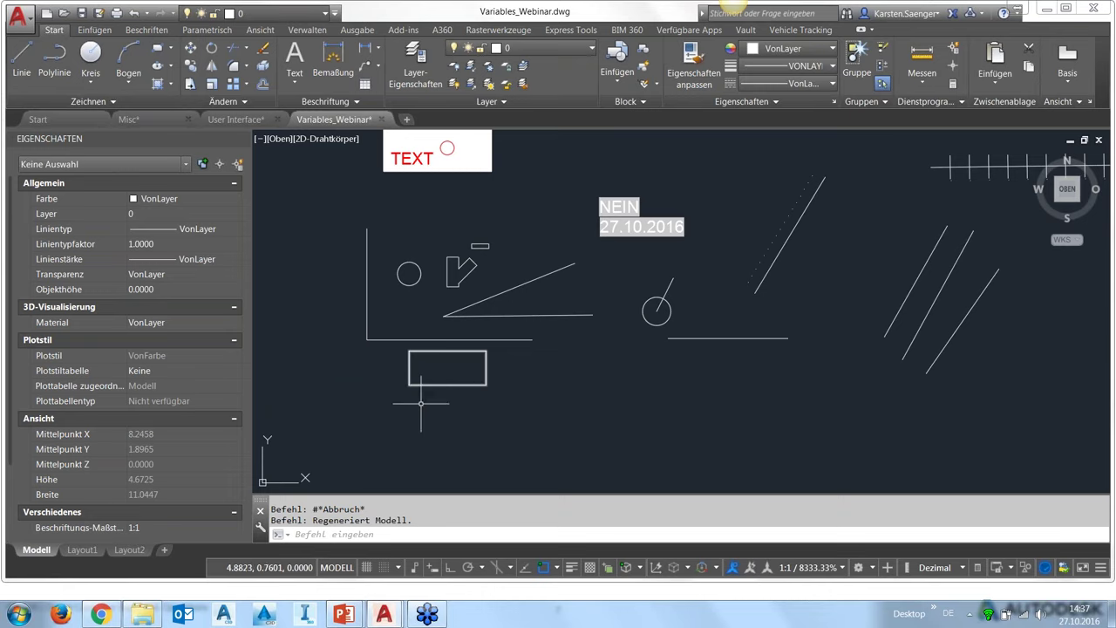
middle_drag(441, 411, 523, 432)
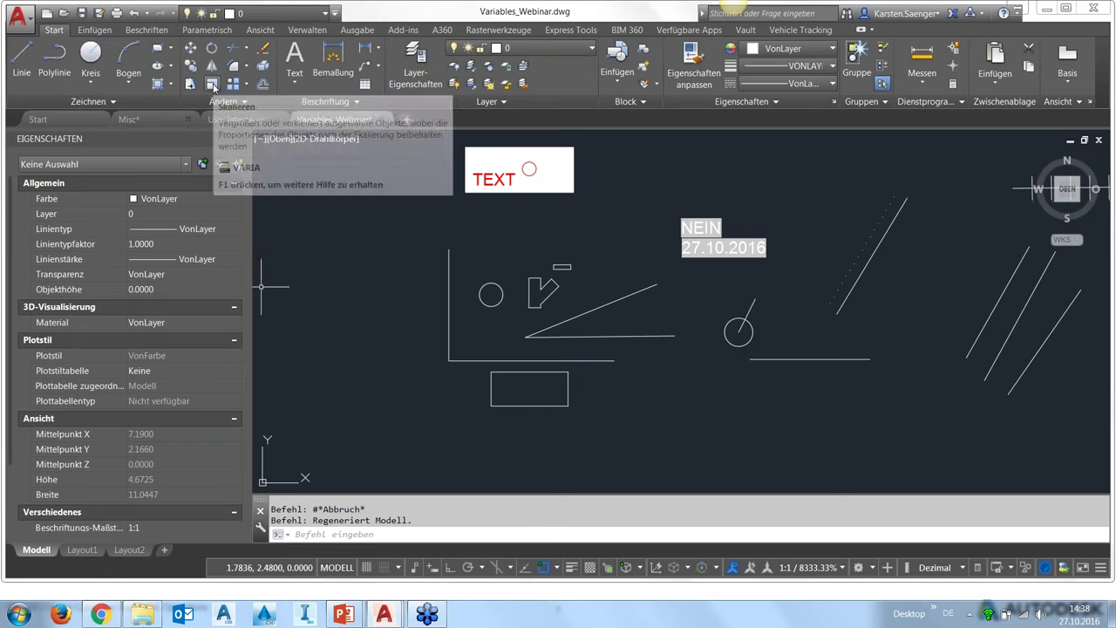
click(213, 85)
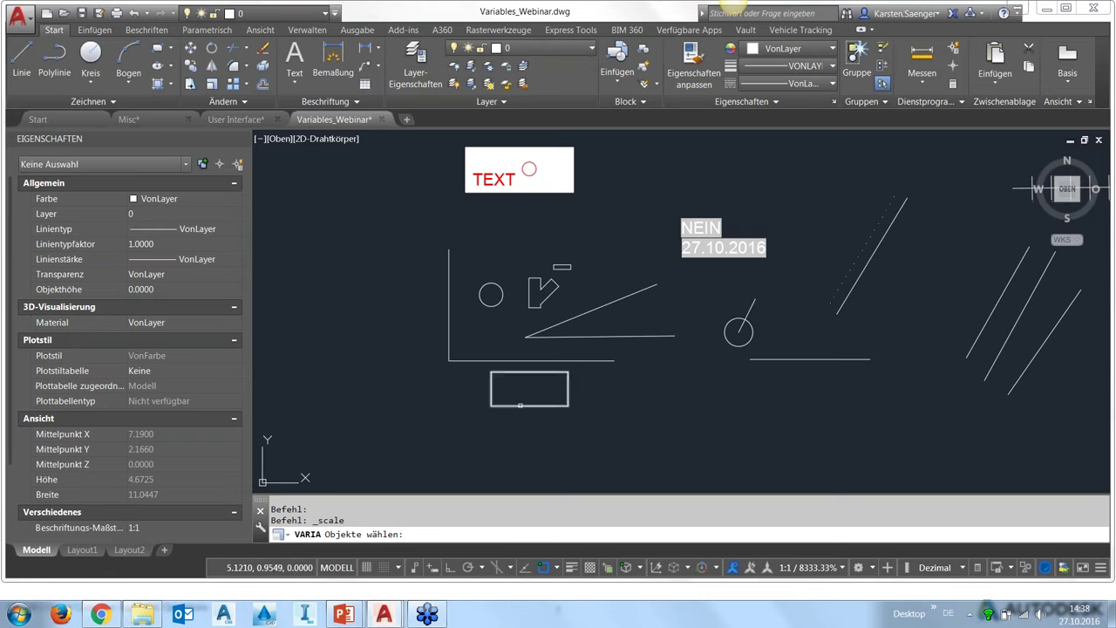
click(520, 405)
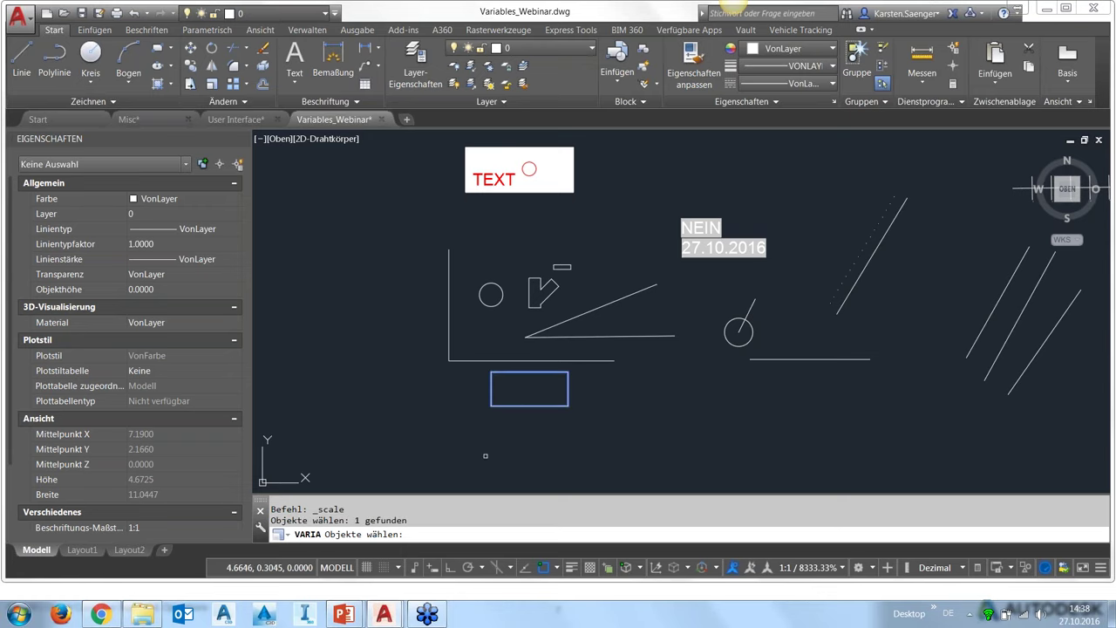
key(Return)
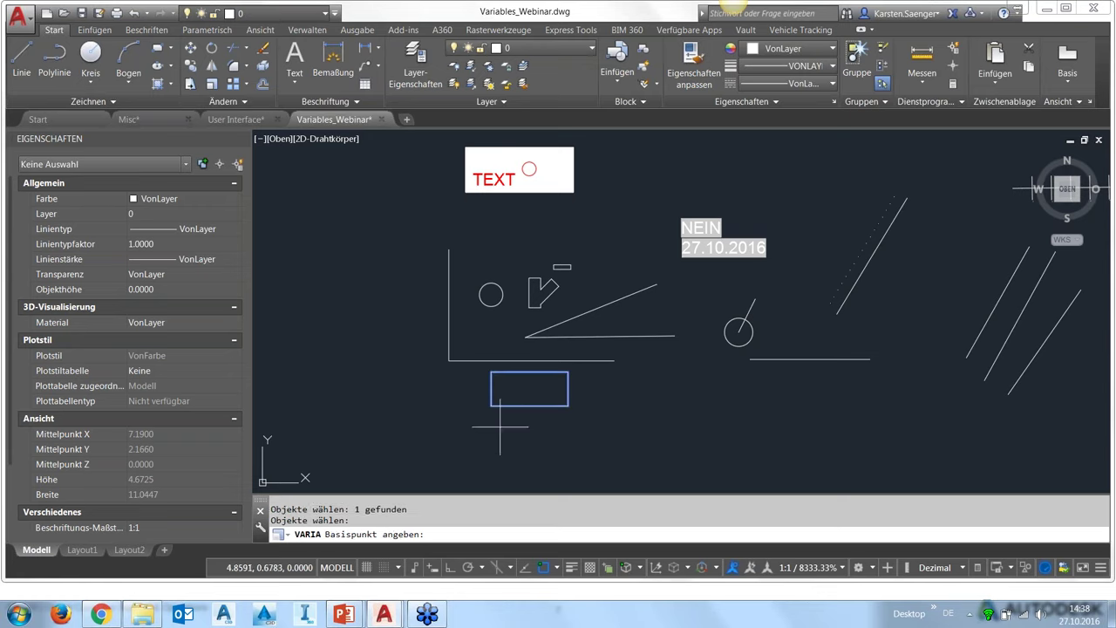
click(490, 405)
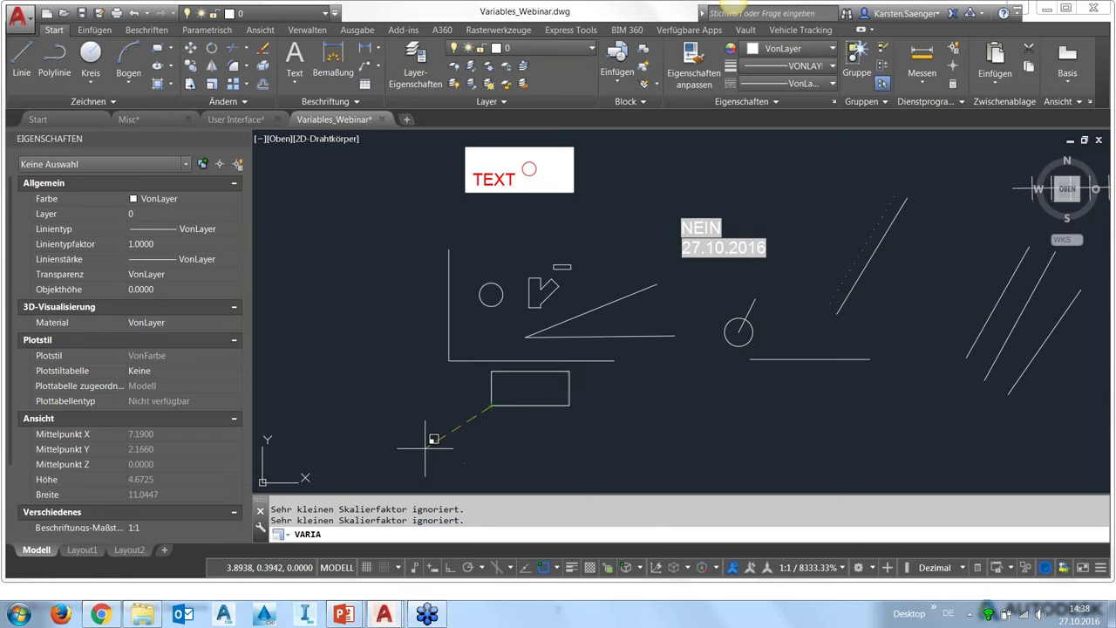
key(Escape)
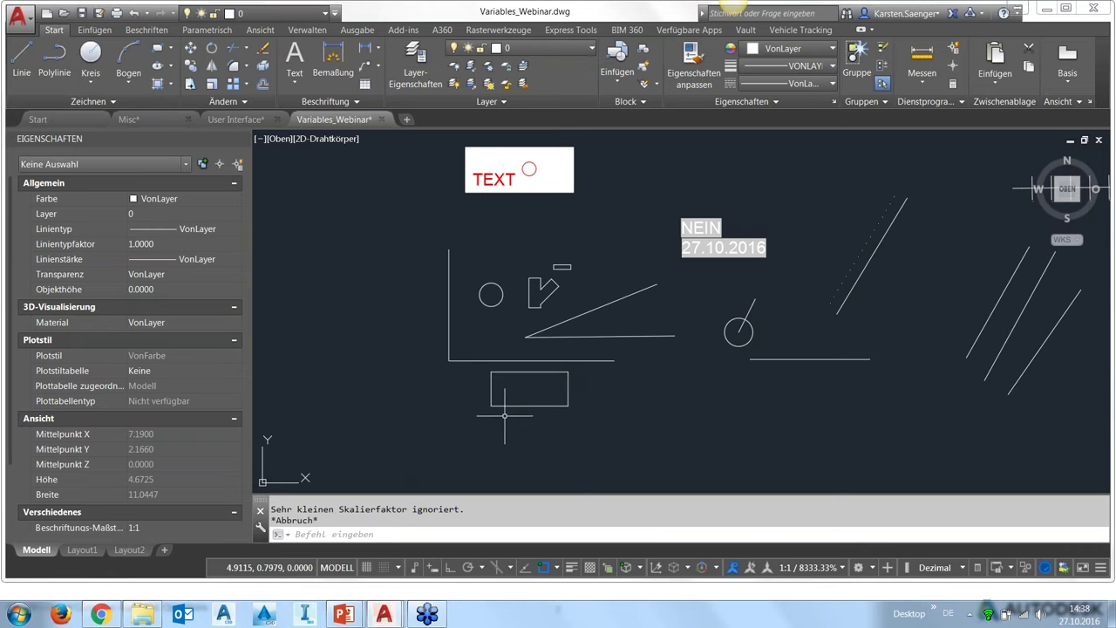
- Rerun VARIA (SCALE) on the rectangle from its lower-left corner with the Bezug (r) option
click(211, 83)
click(492, 394)
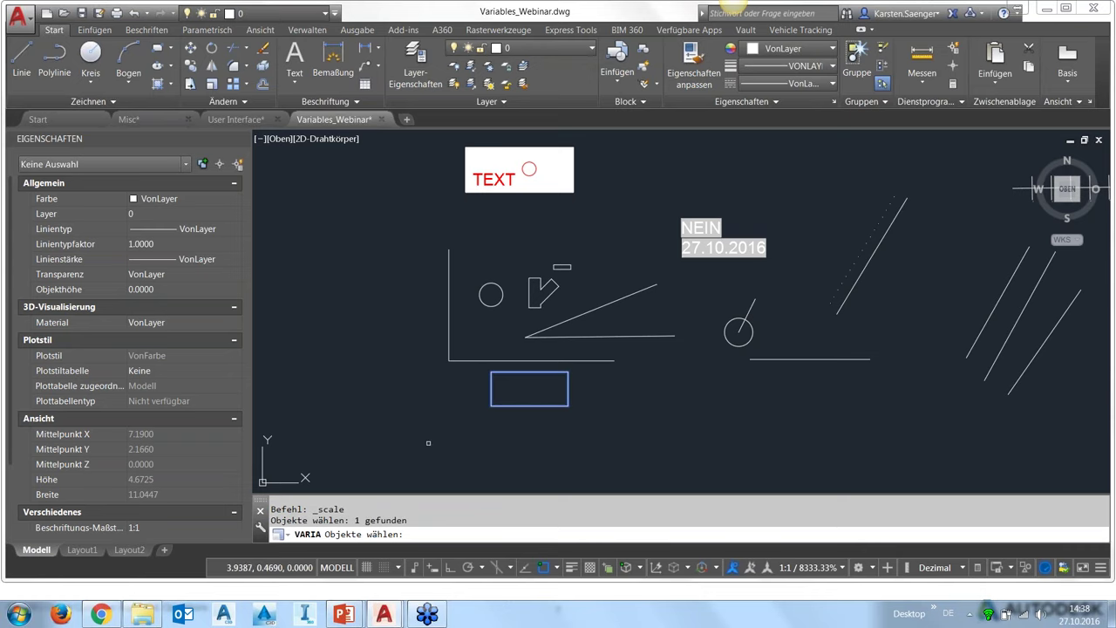
key(Return)
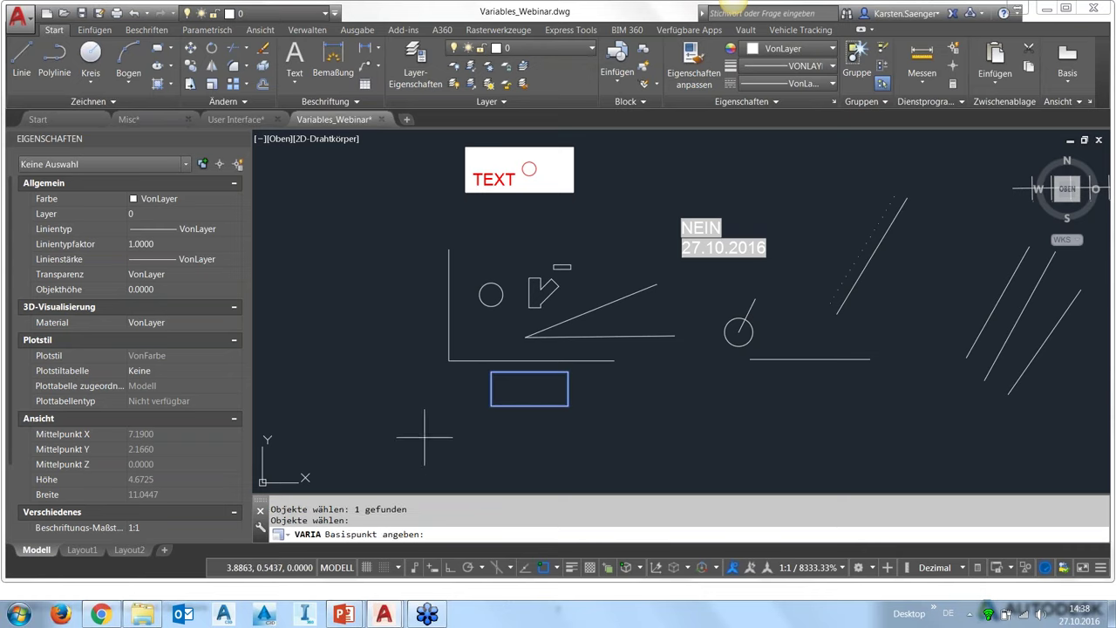
click(491, 406)
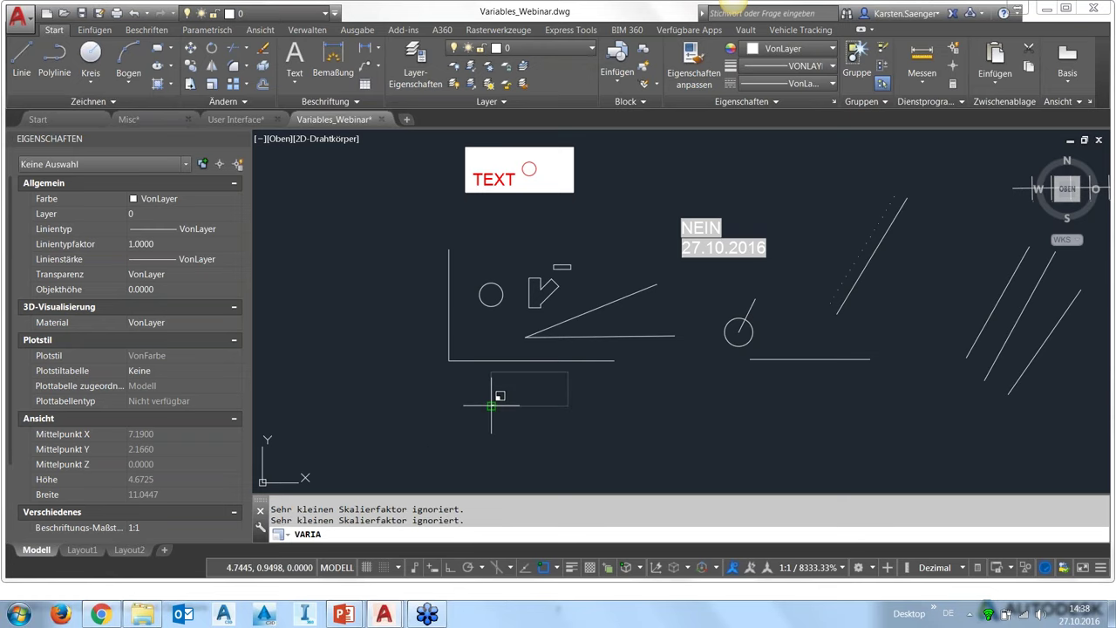
text(r)
key(Return)
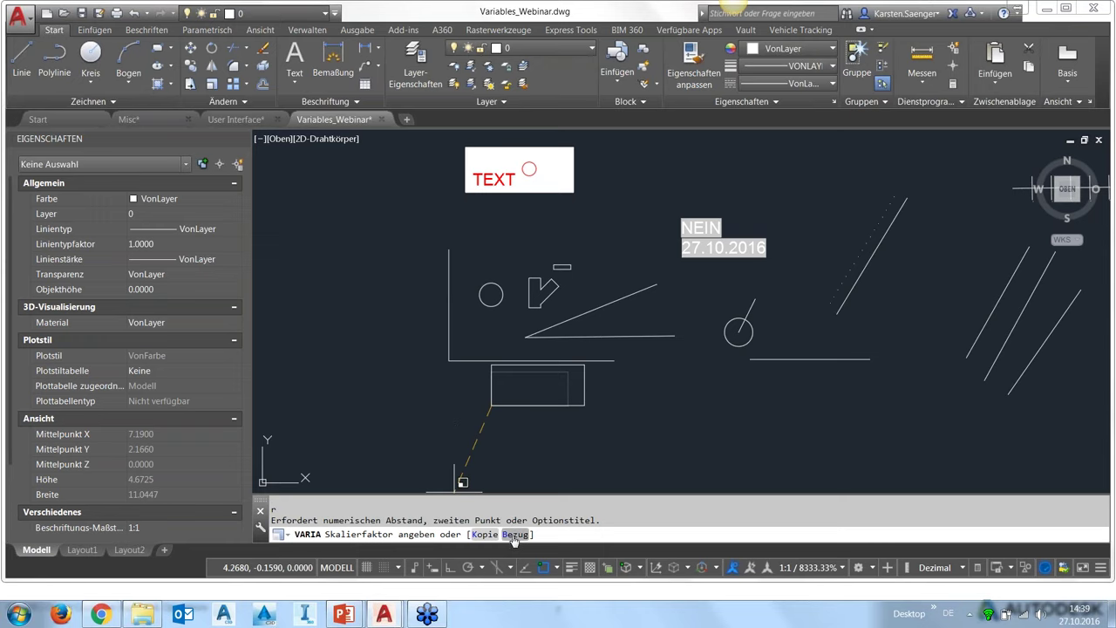
- Scale the rectangle by reference so its bottom edge matches the horizontal line's length
click(513, 535)
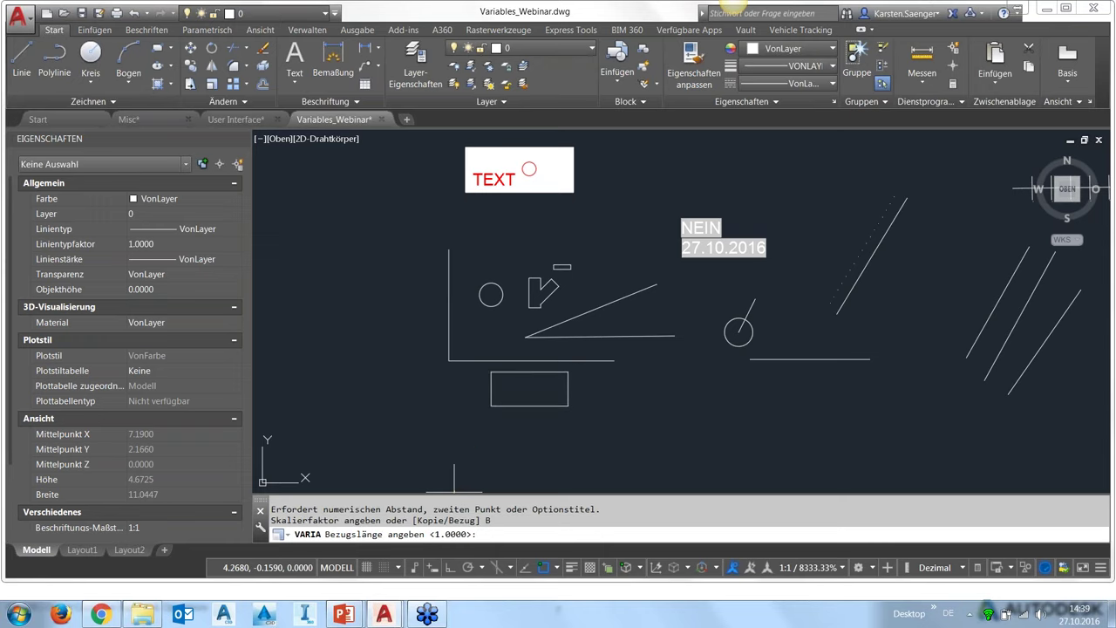
click(491, 405)
click(568, 405)
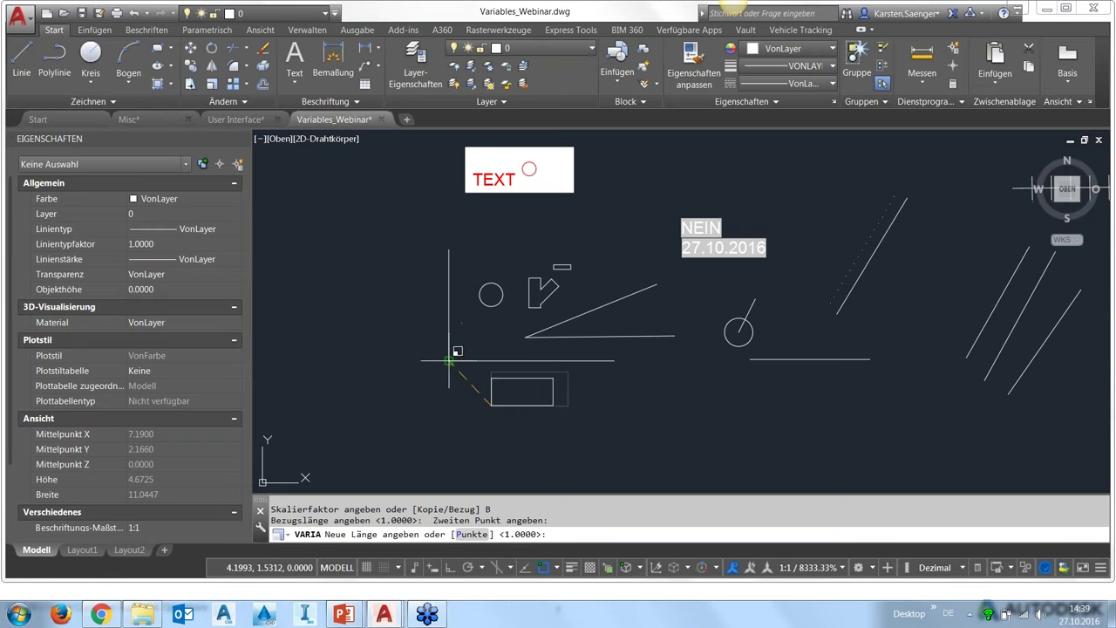
text(P)
key(Return)
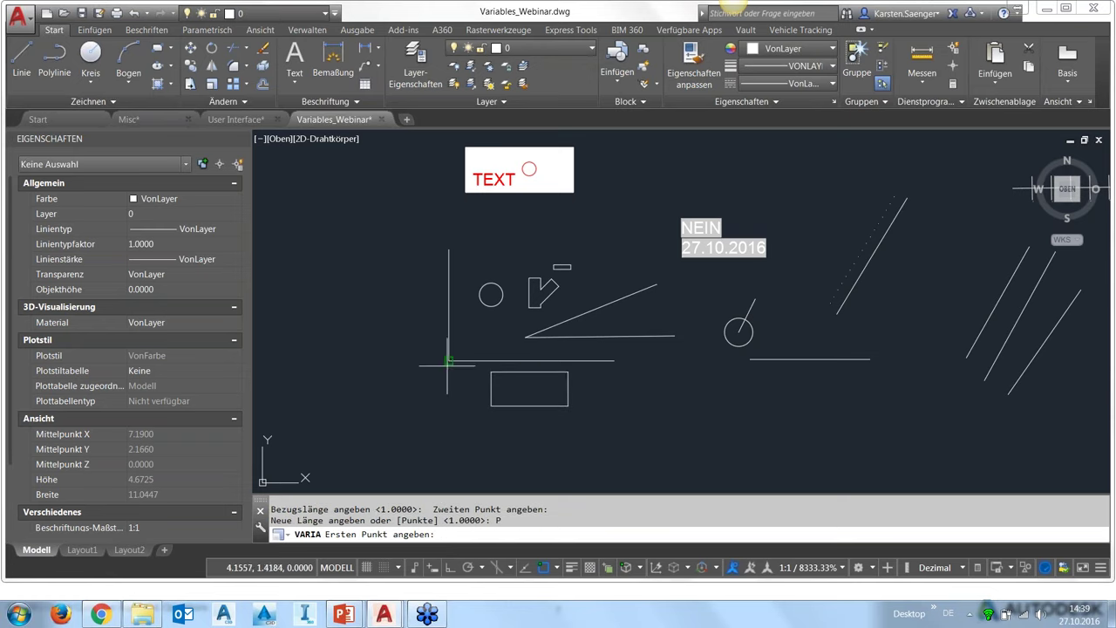
click(447, 360)
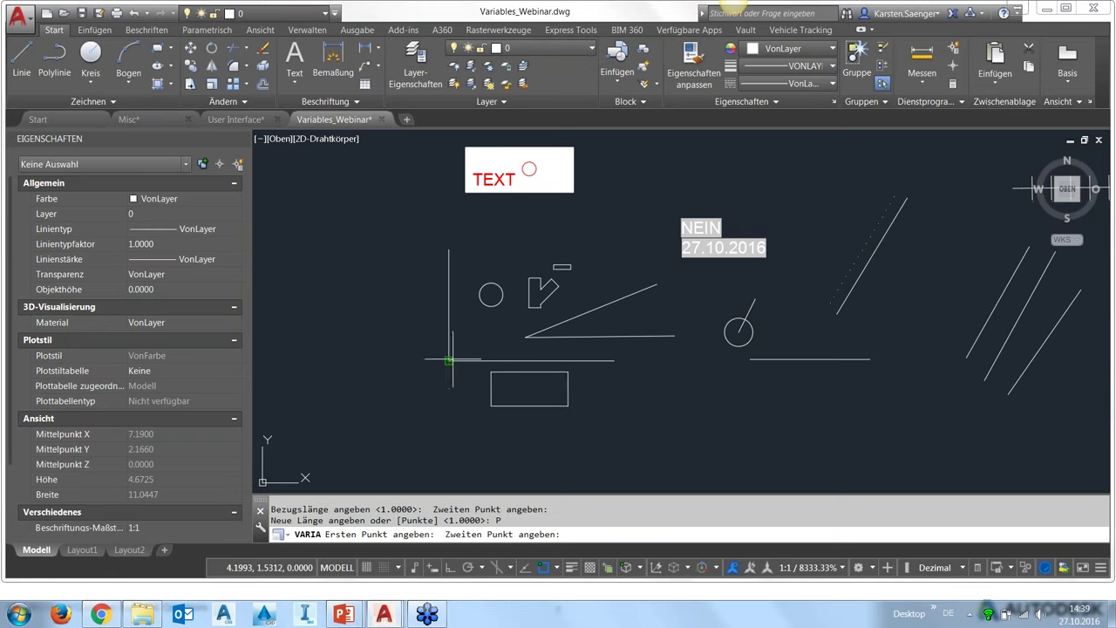
click(615, 360)
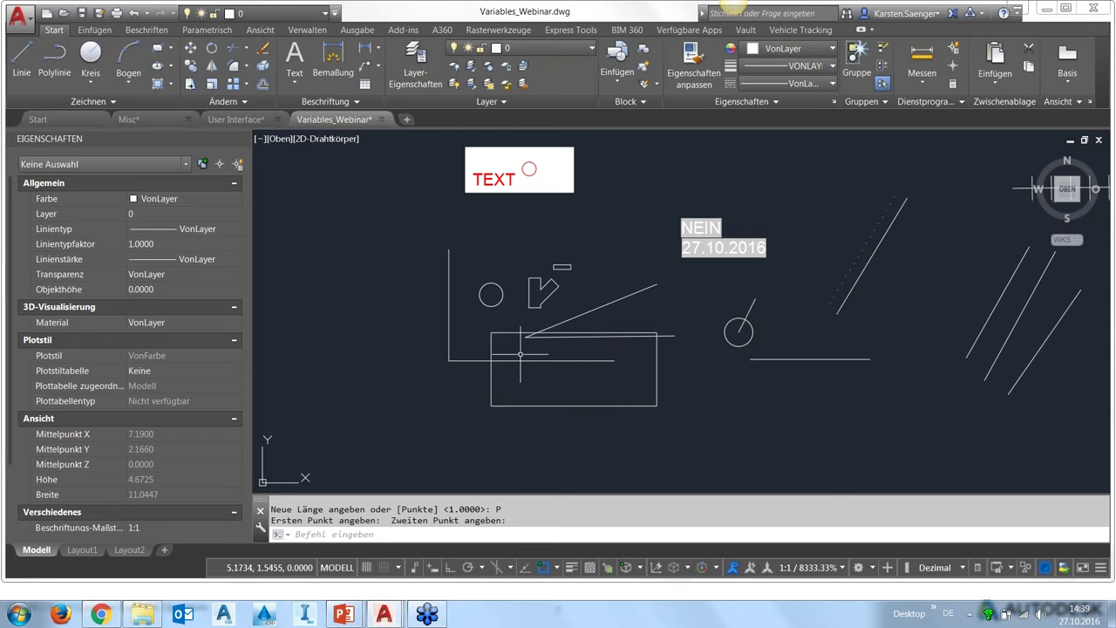
click(491, 348)
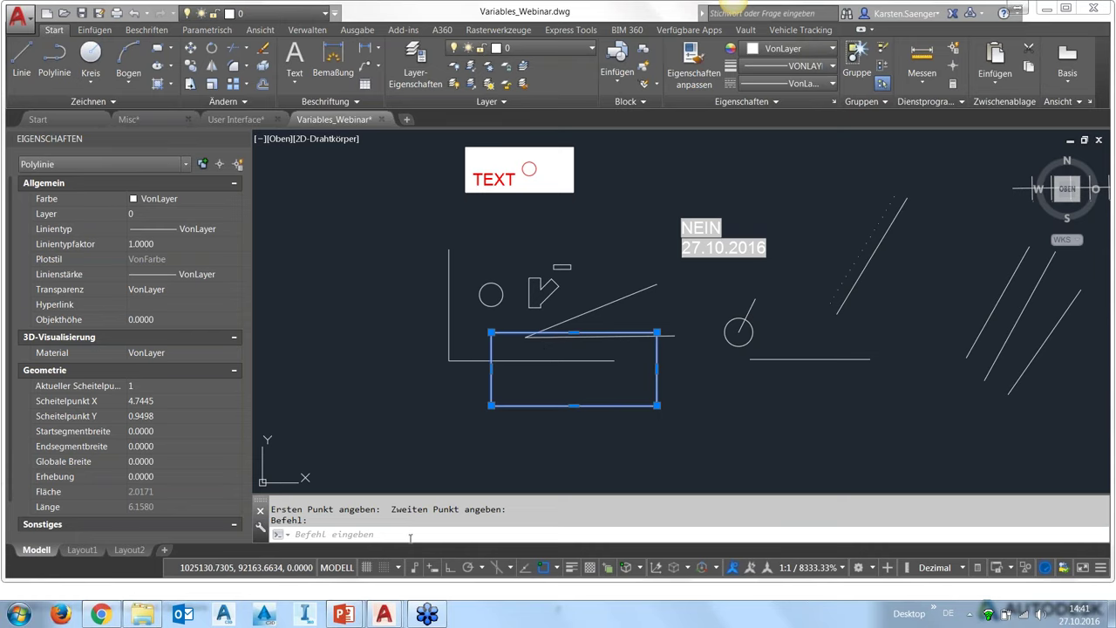
- Deselect the rectangle after checking its area 2.0171 and length 6.1580
key(Escape)
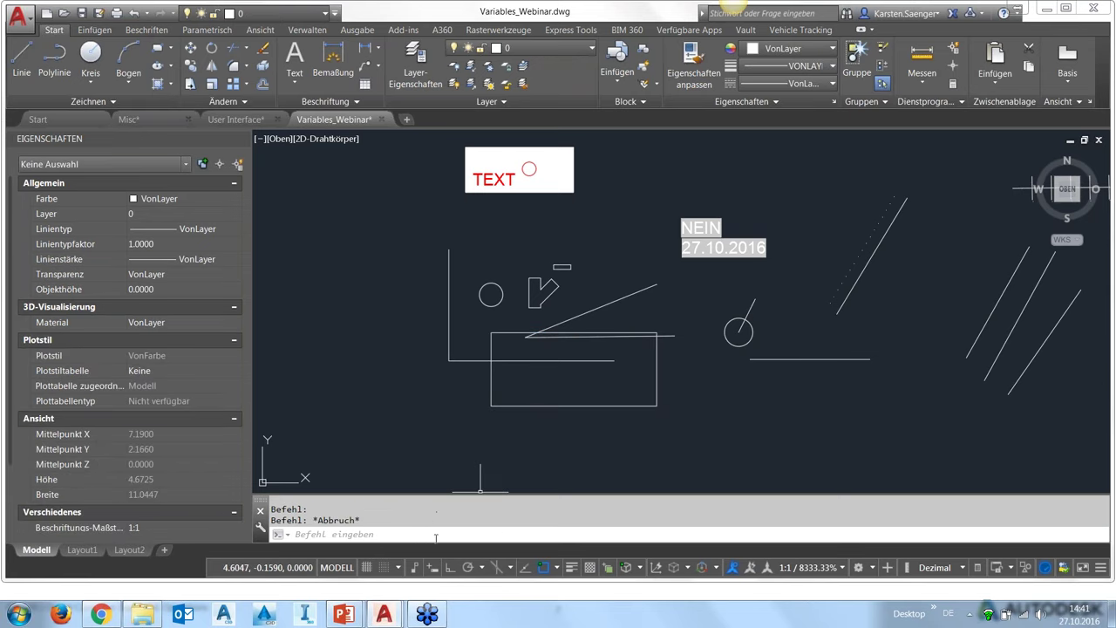
click(436, 534)
text(1)
text(än)
key(Return)
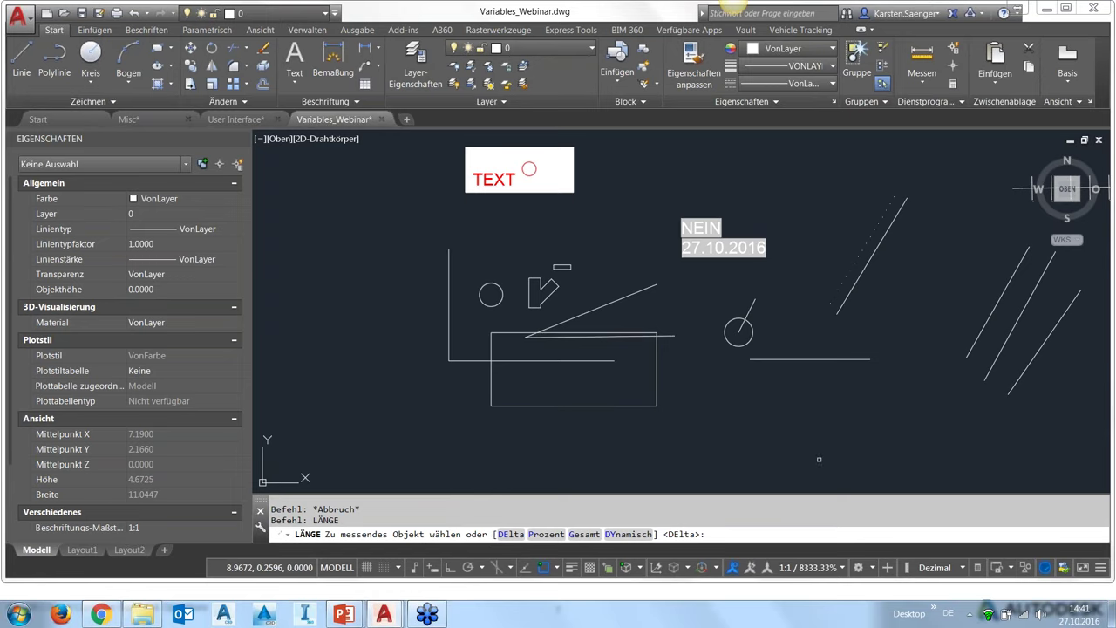
middle_drag(818, 458, 603, 404)
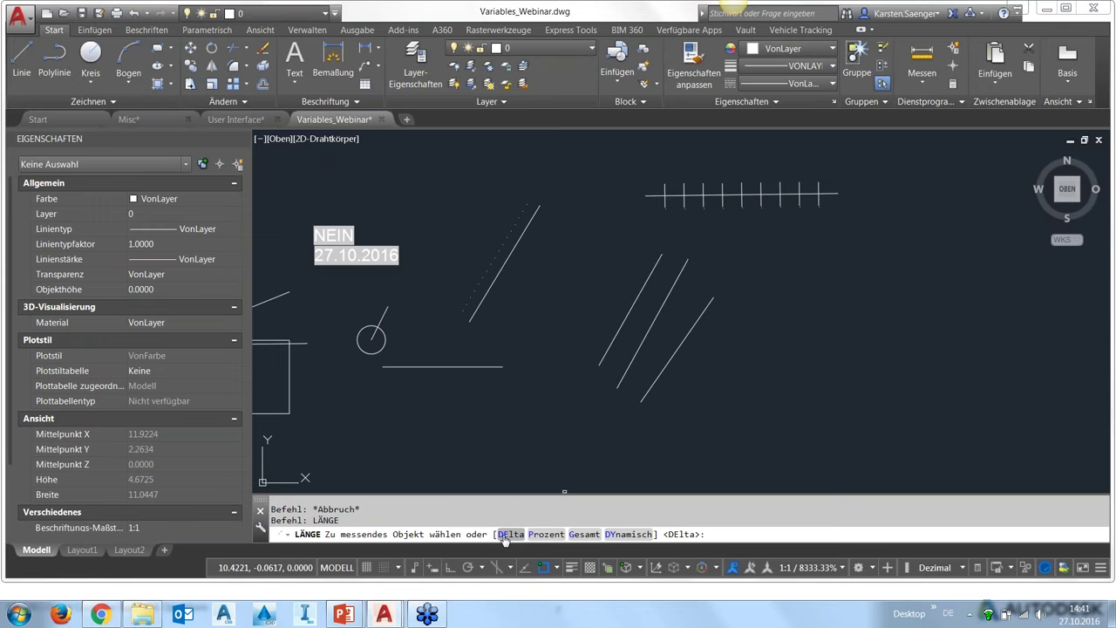
click(505, 535)
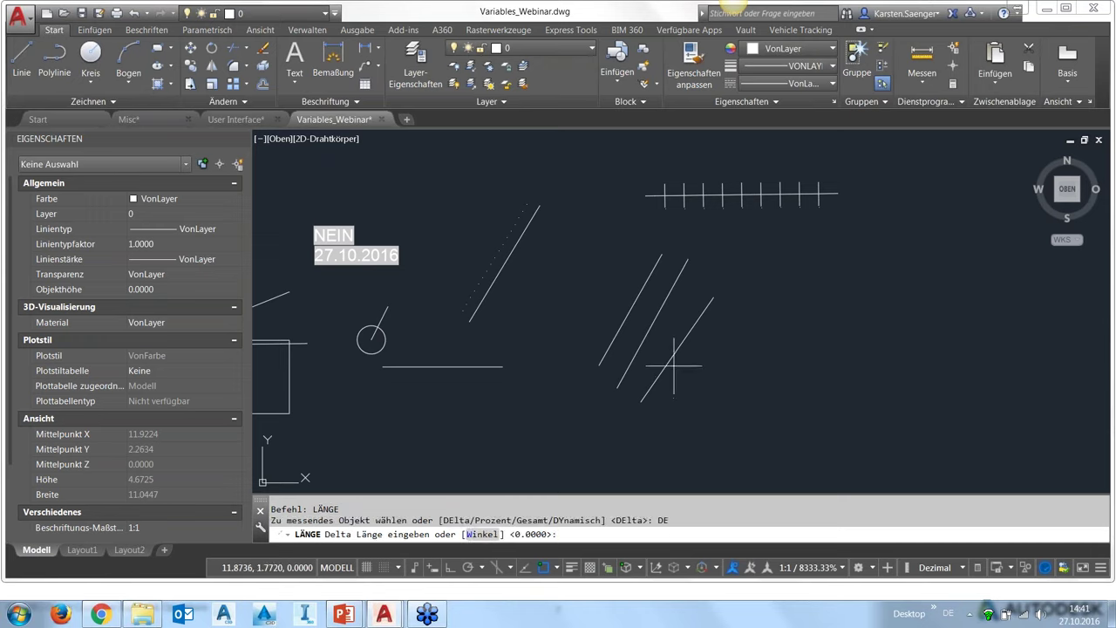
text( 2)
key(Return)
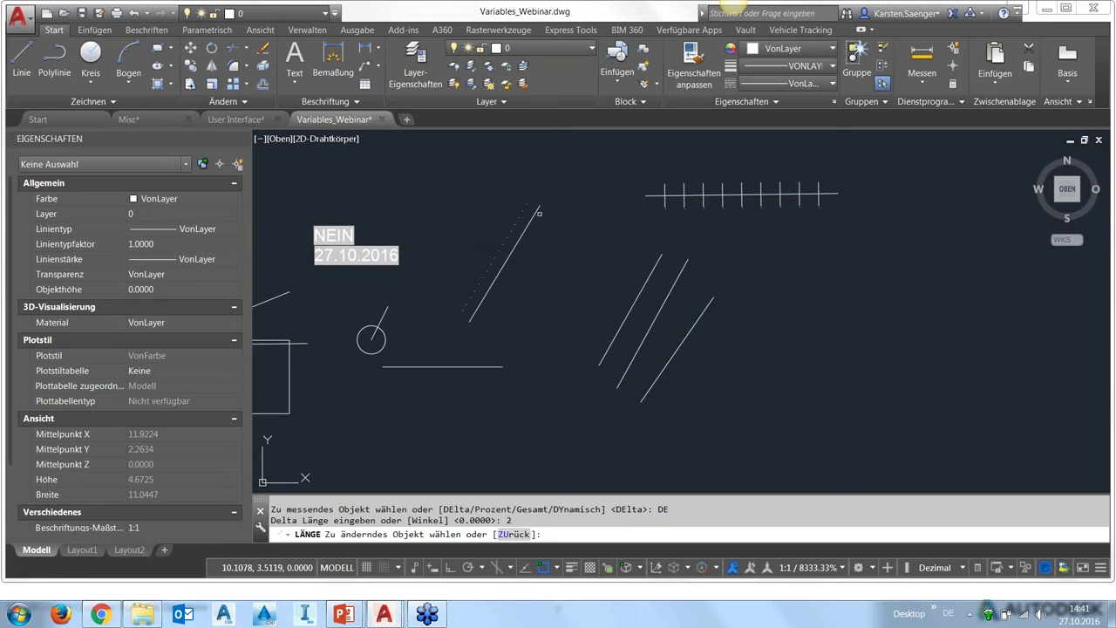
click(825, 184)
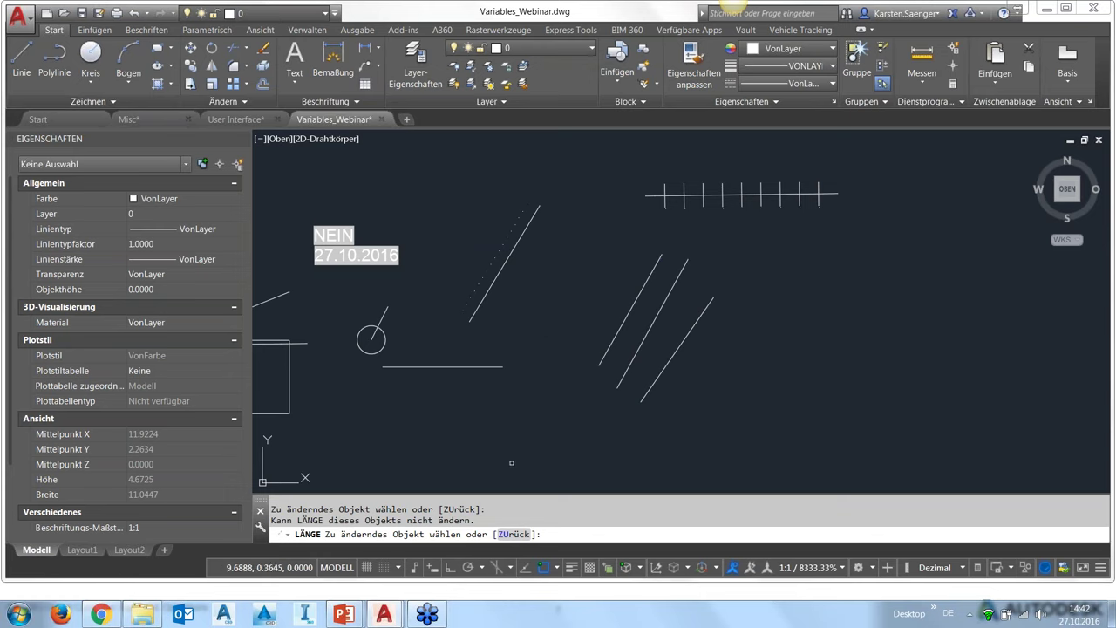
text(ZU)
key(Return)
key(Escape)
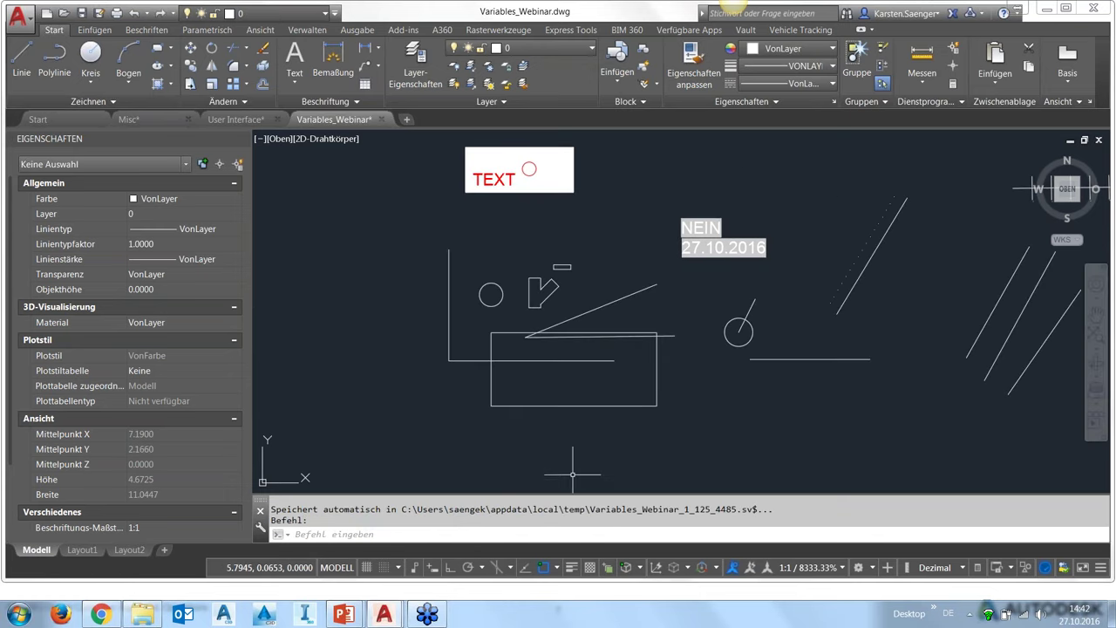
- Restart the lengthen command by entering LÄNGE
text(länge)
key(Return)
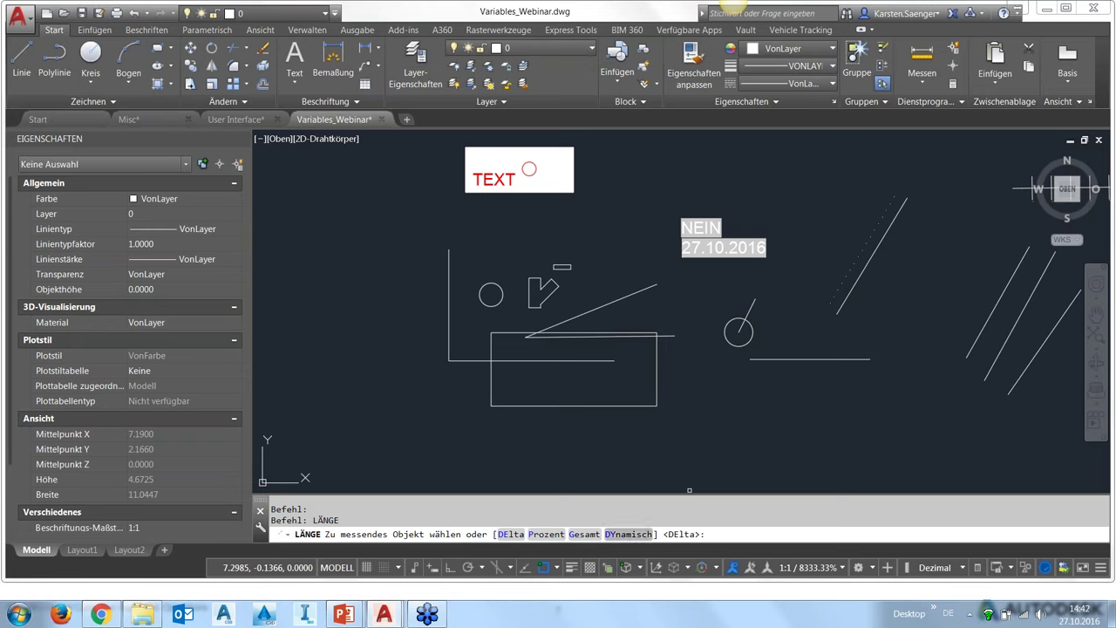
- Dynamically lengthen the leftmost right-hand diagonal line down to a new lower endpoint
click(627, 533)
click(973, 345)
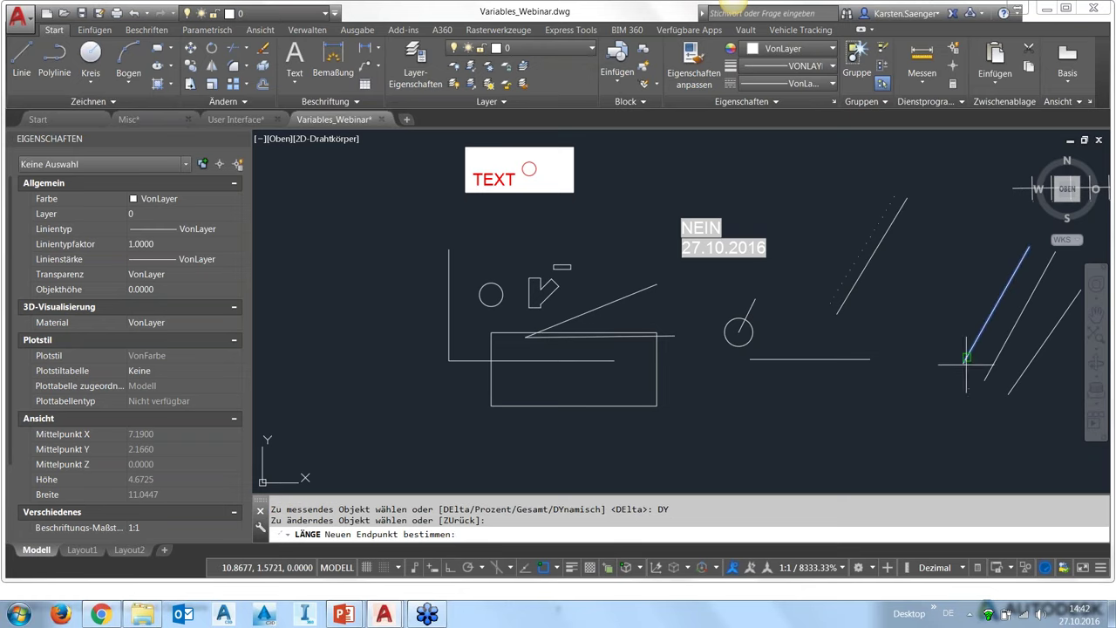
click(967, 357)
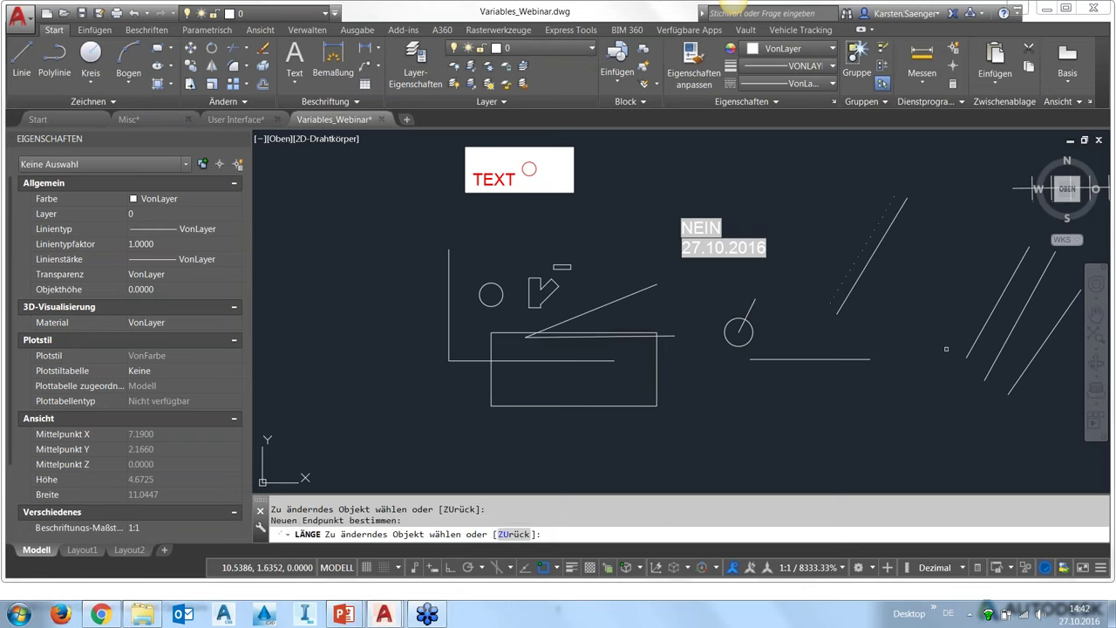
click(970, 352)
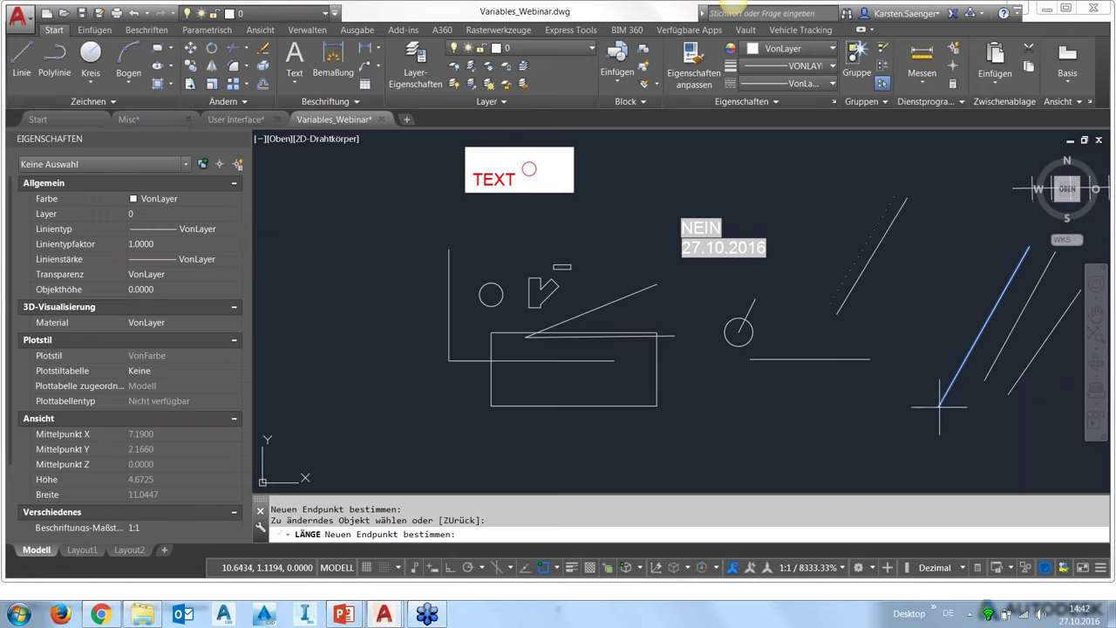
click(912, 454)
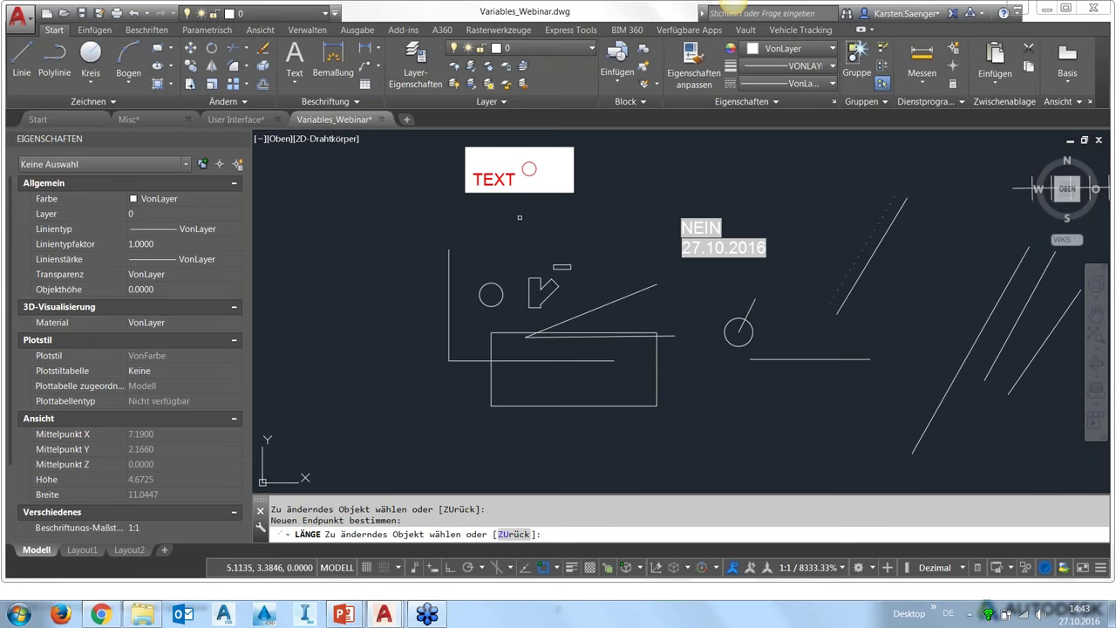
key(Escape)
- Zoom and pan to frame the circle, the angled shape and the small rectangle
scroll(564, 266, up, 4)
scroll(564, 265, down, 2)
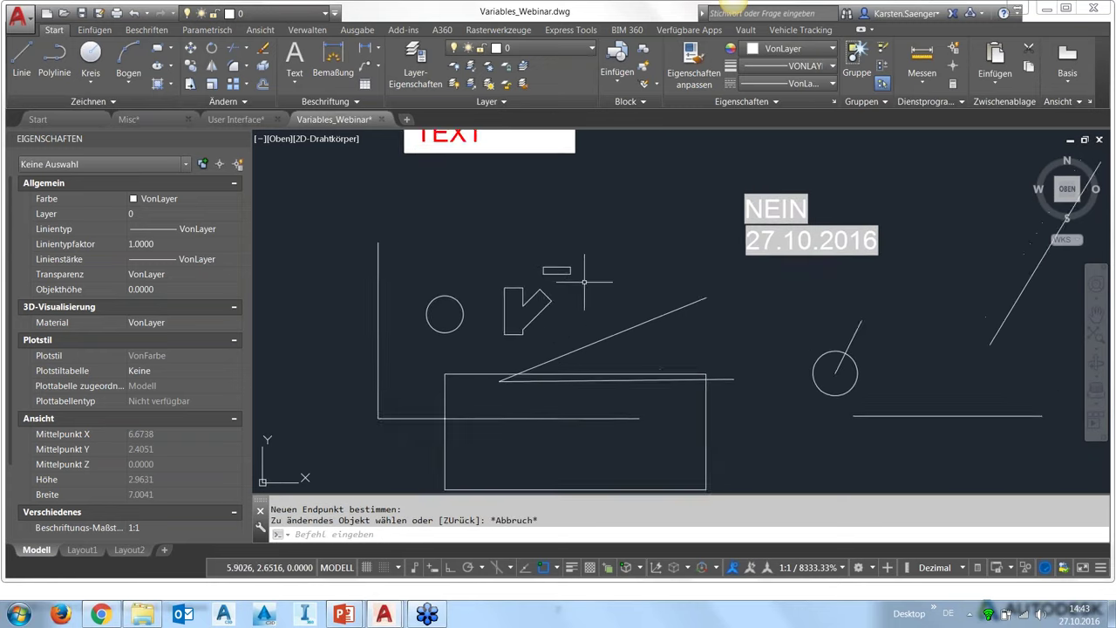
middle_drag(546, 292, 570, 346)
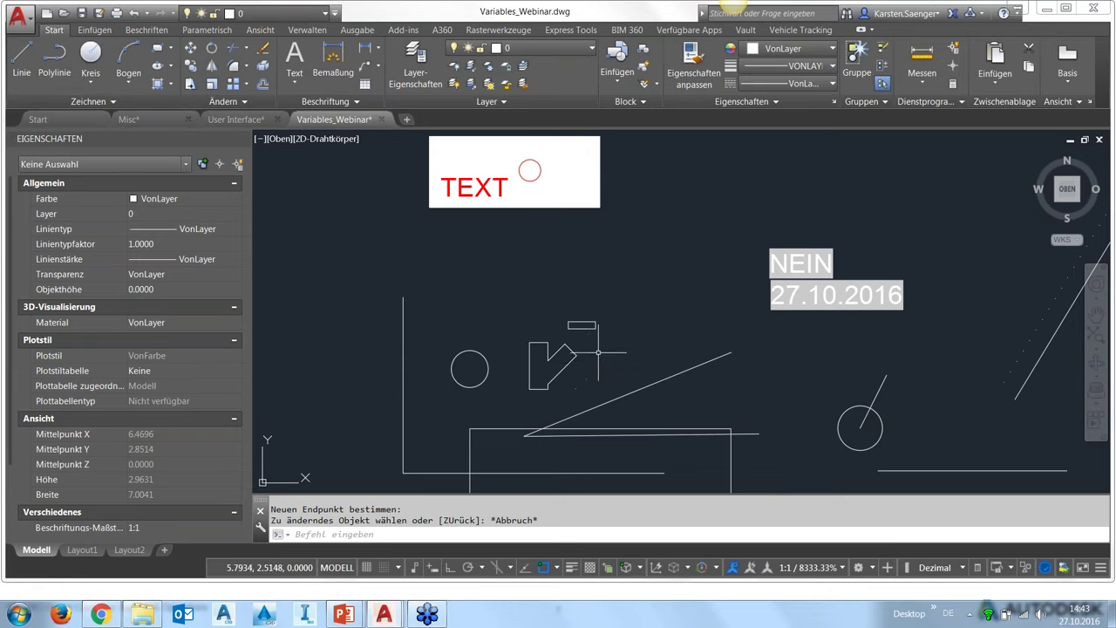
scroll(600, 357, up, 2)
middle_drag(600, 358, 636, 354)
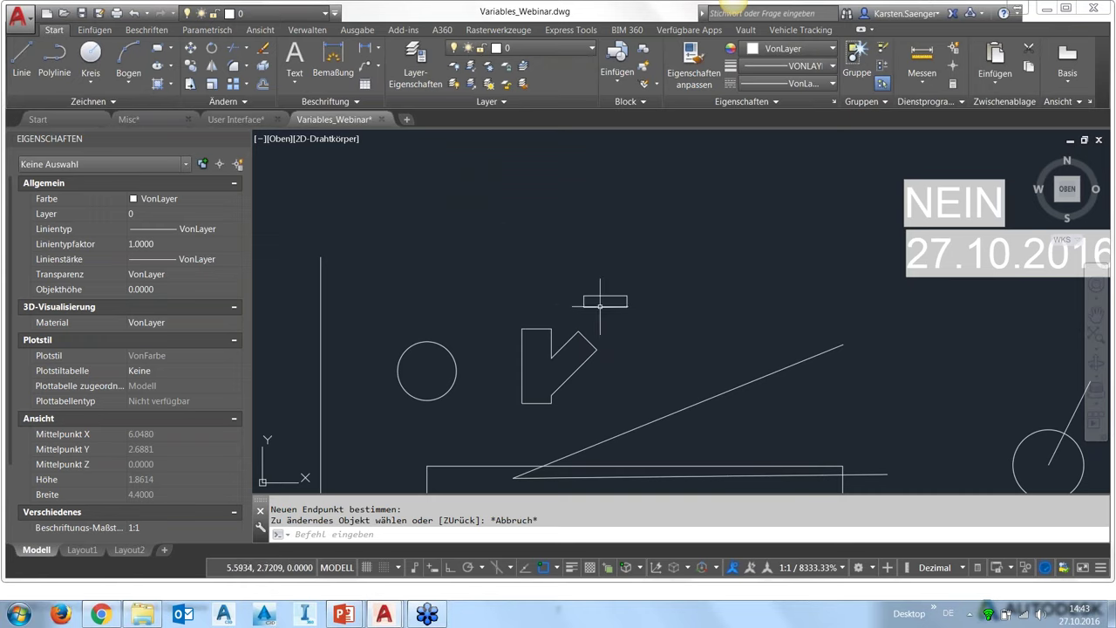
click(225, 102)
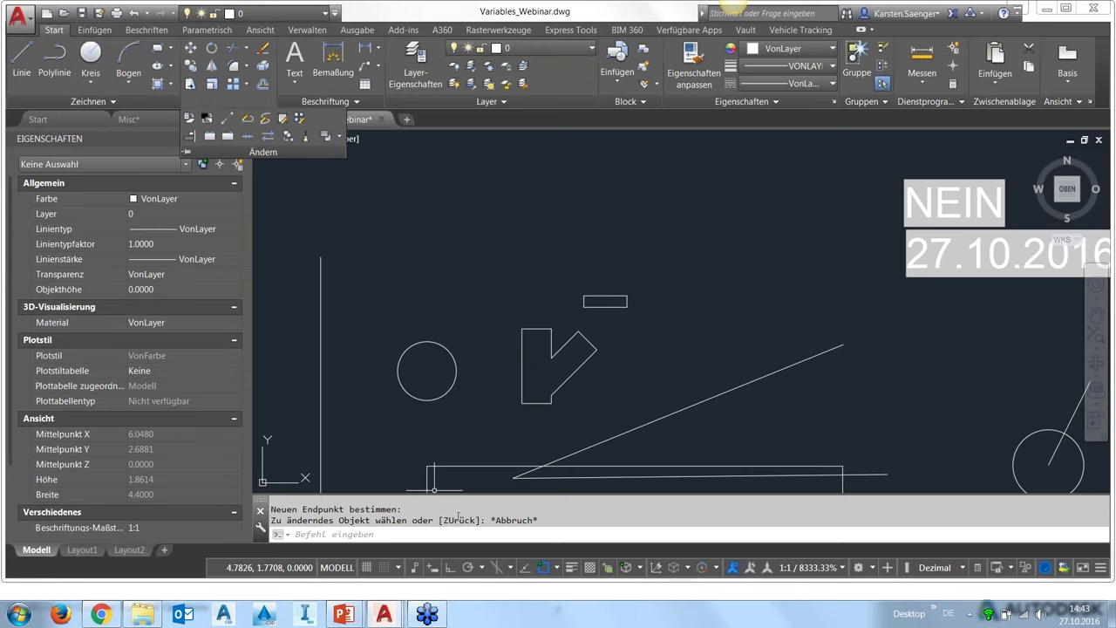
click(560, 534)
- Align the small rectangle onto the slanted arm's end with AUSRICHTEN, using three source/target point pairs
text(aus)
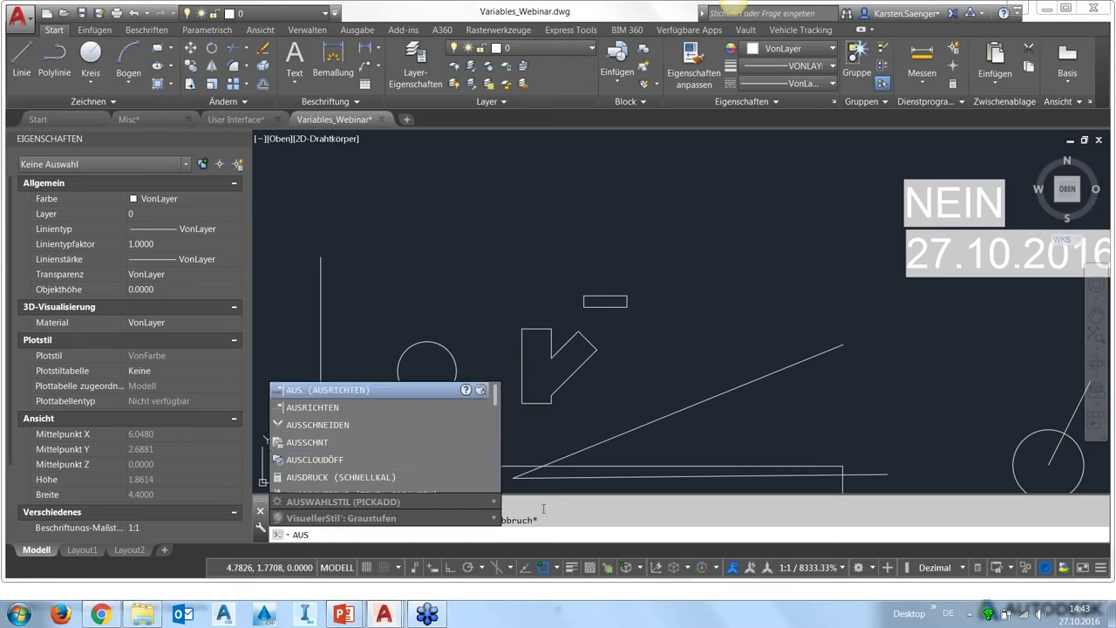
click(340, 412)
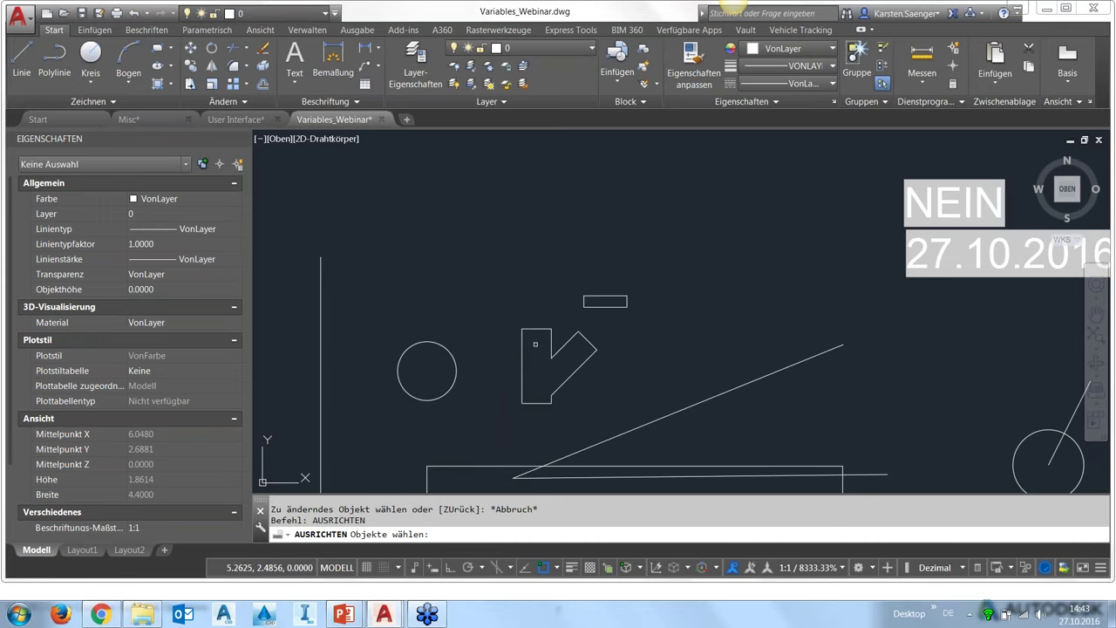
click(596, 303)
key(Return)
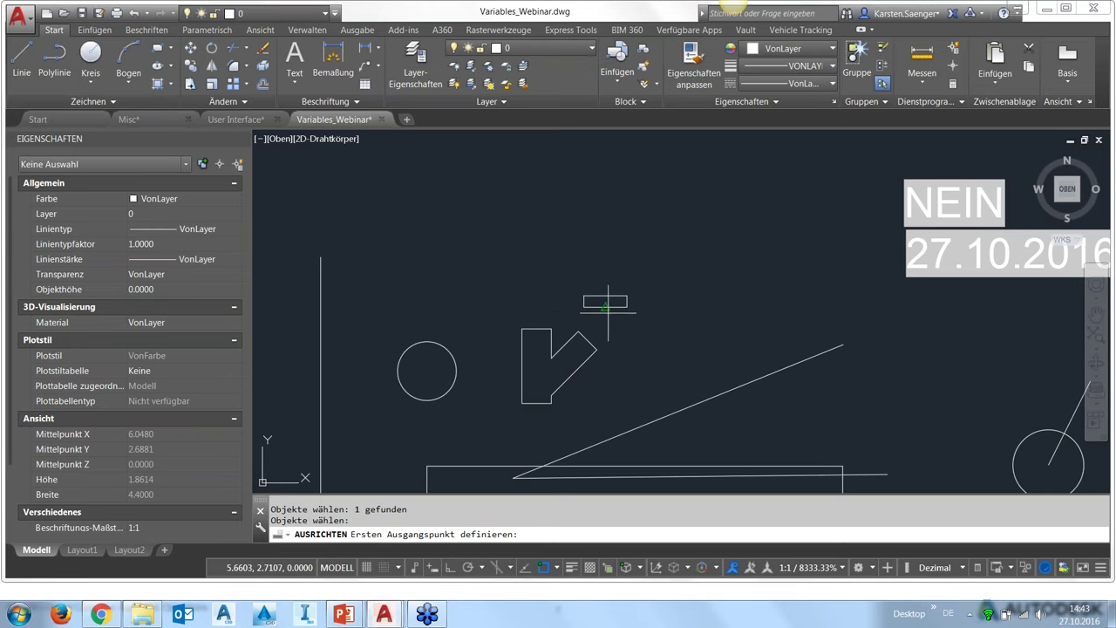
click(605, 306)
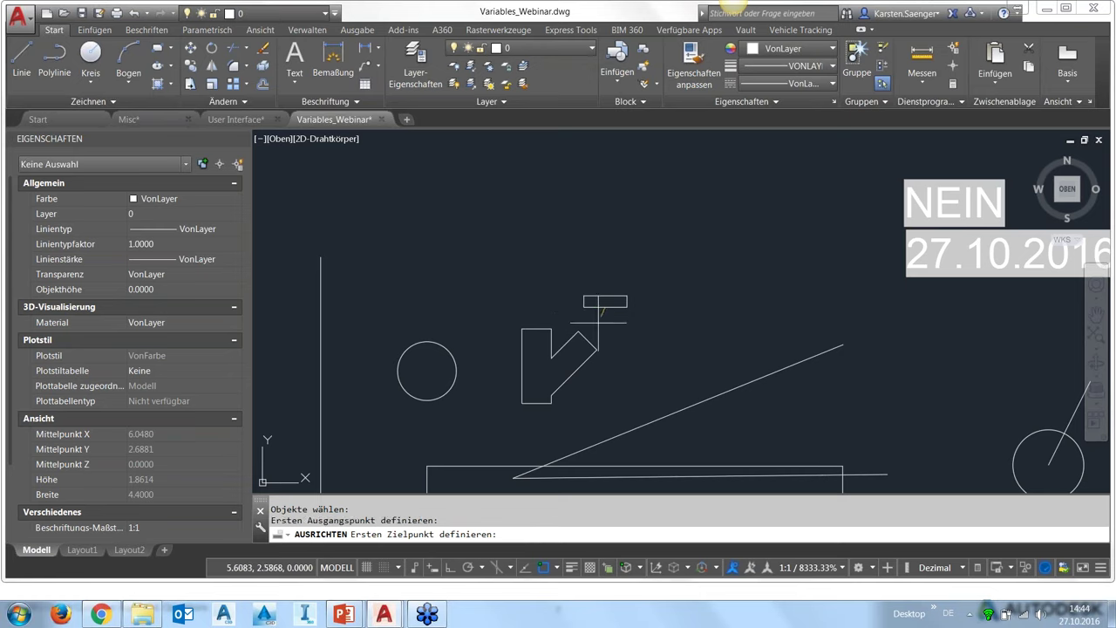
click(590, 341)
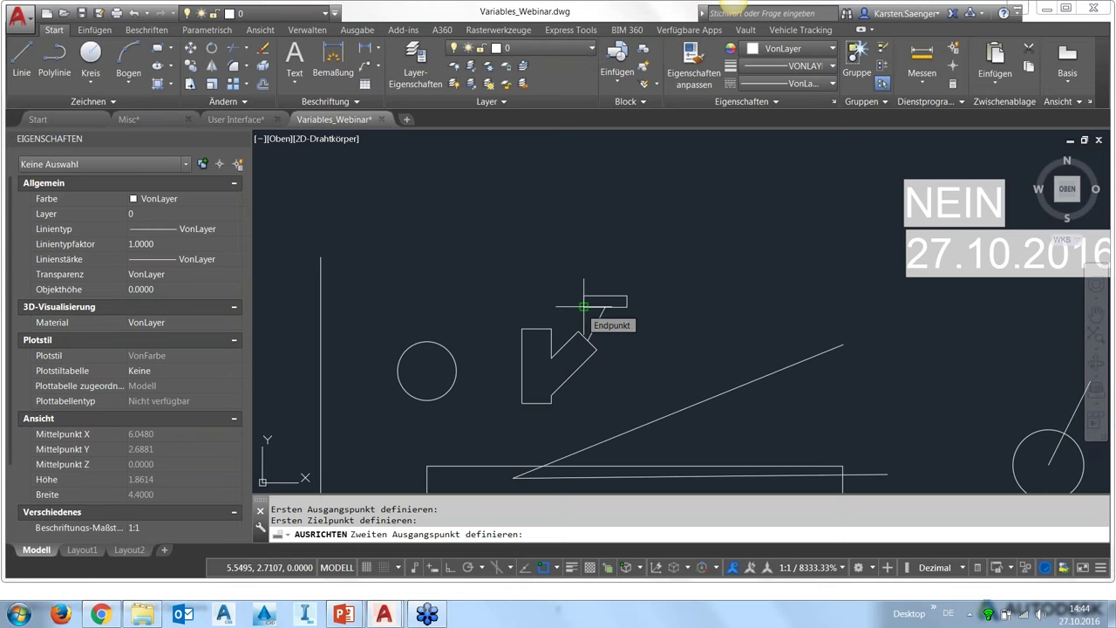
click(584, 307)
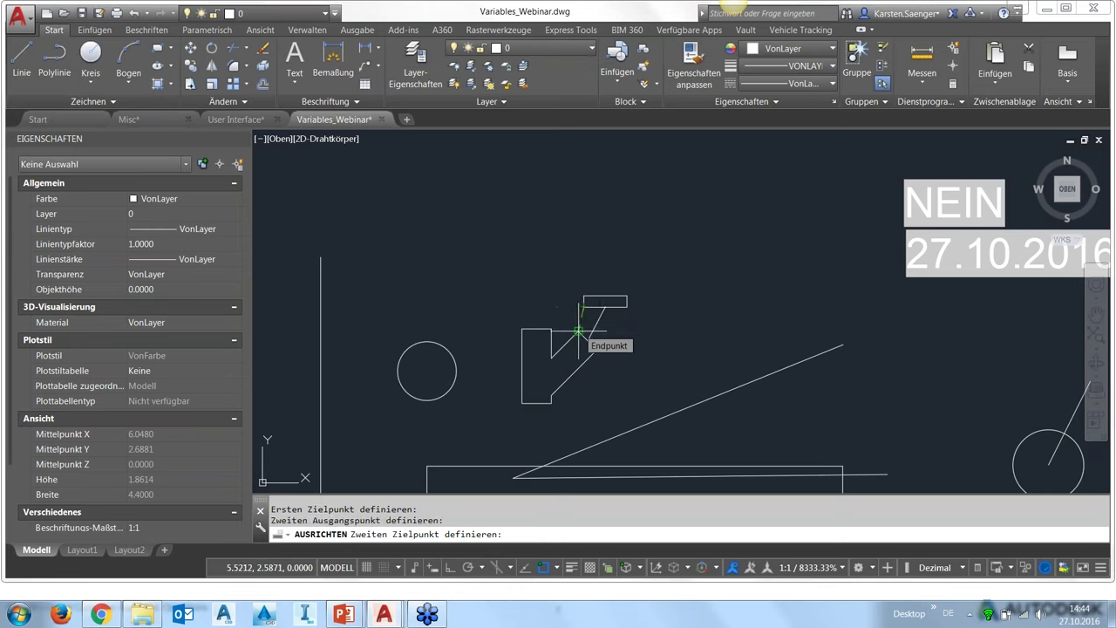
click(627, 306)
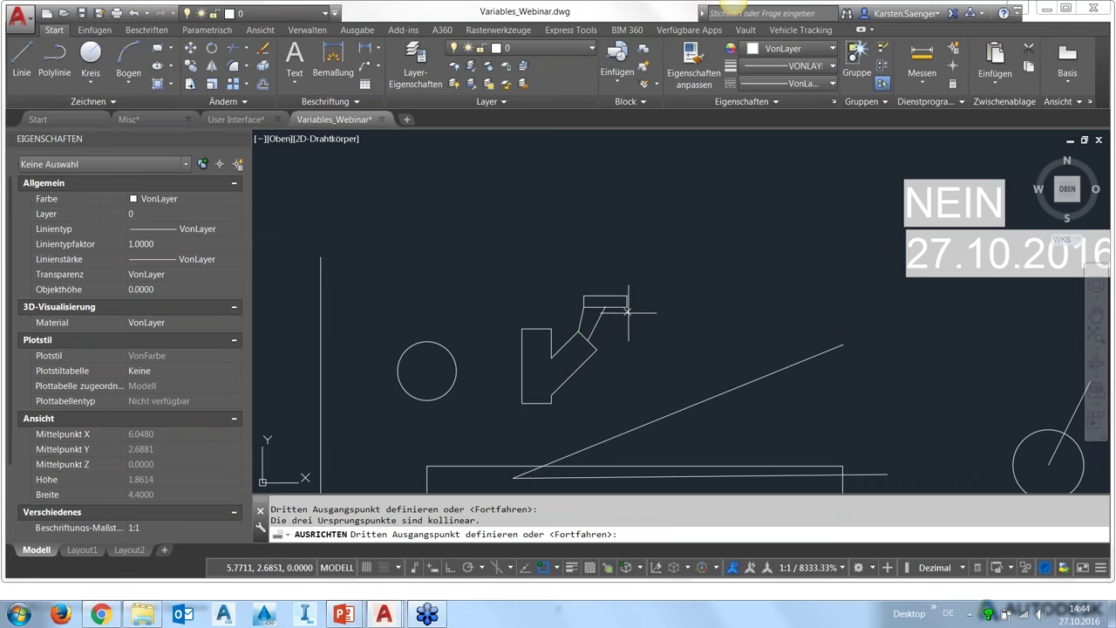
click(596, 350)
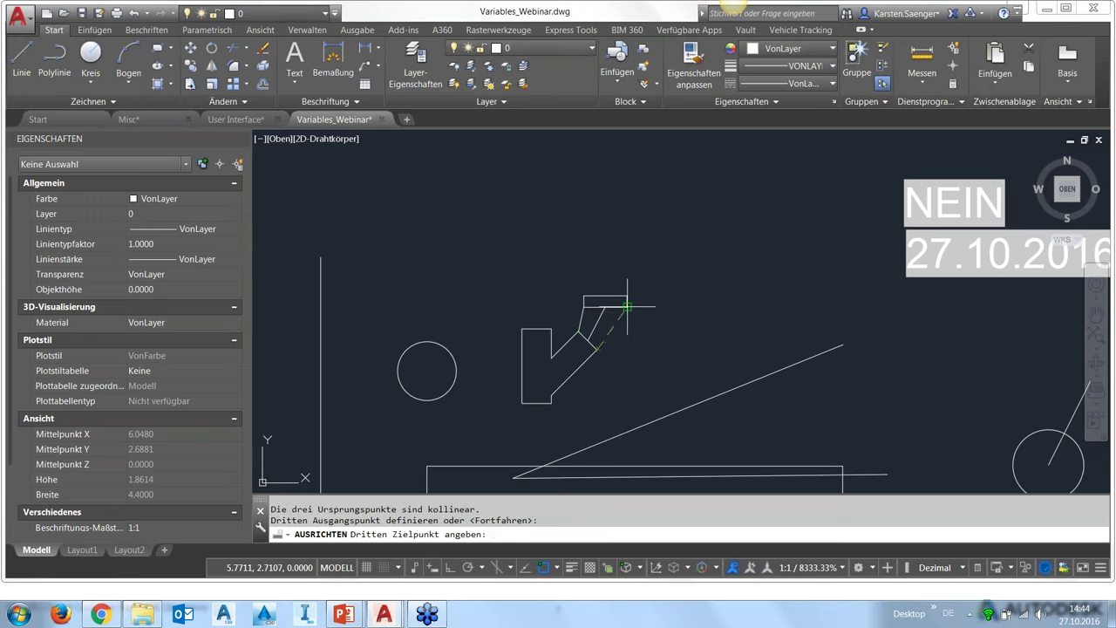
click(627, 306)
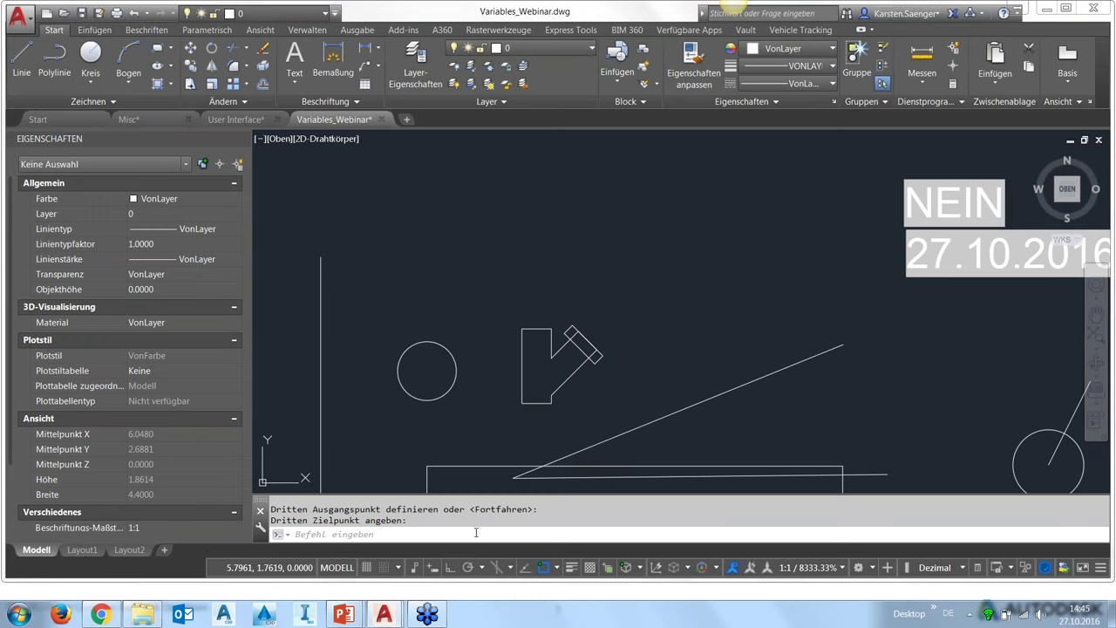
text(sys)
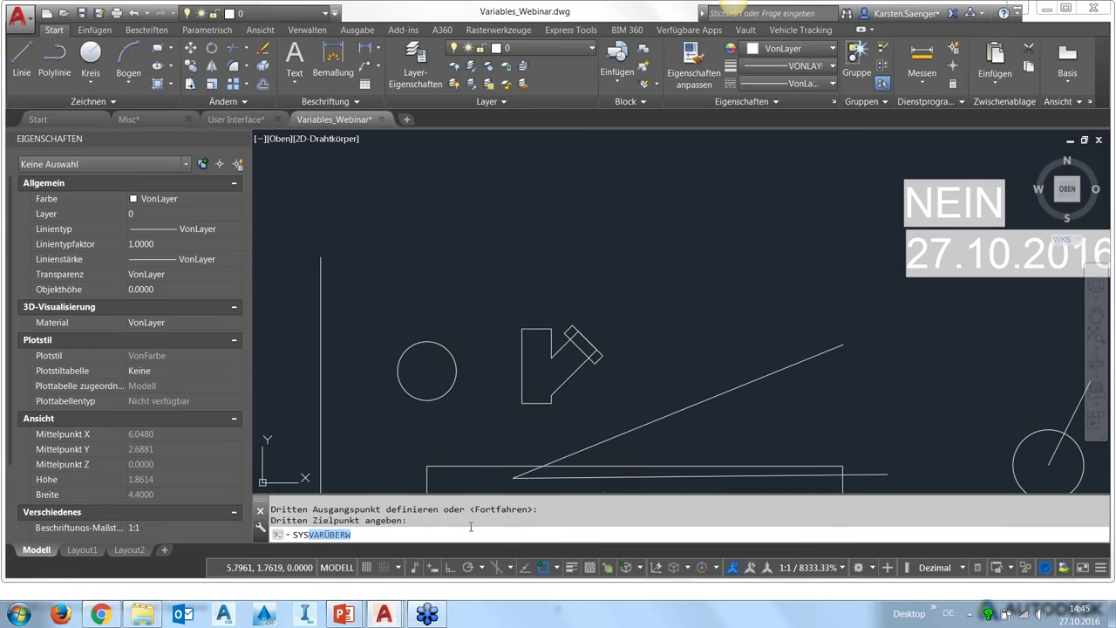
key(Return)
drag(516, 136, 446, 160)
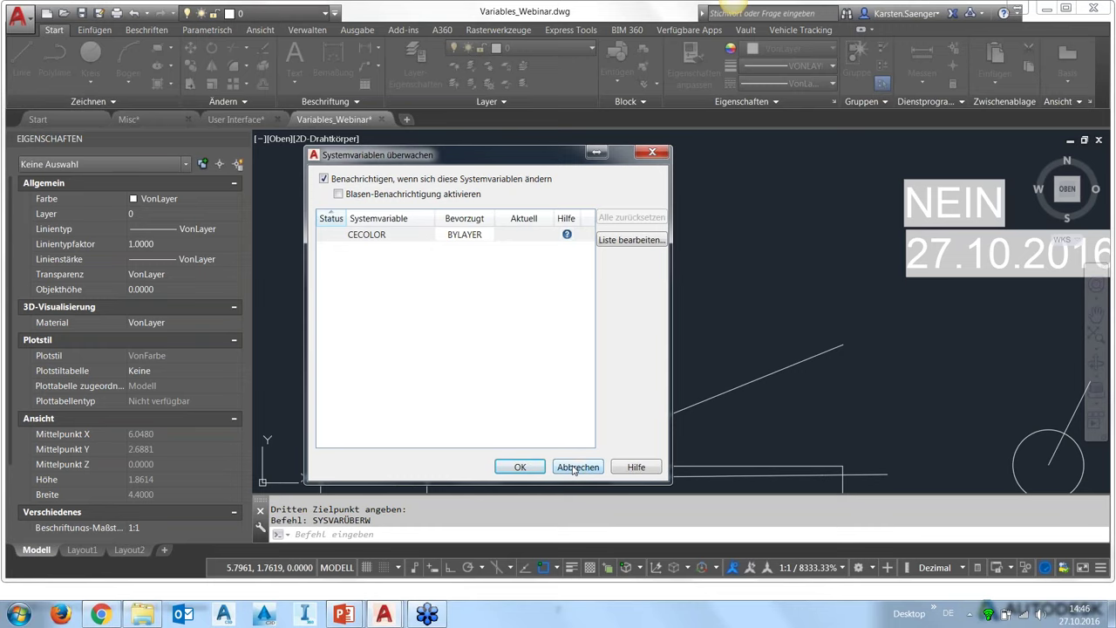
click(574, 468)
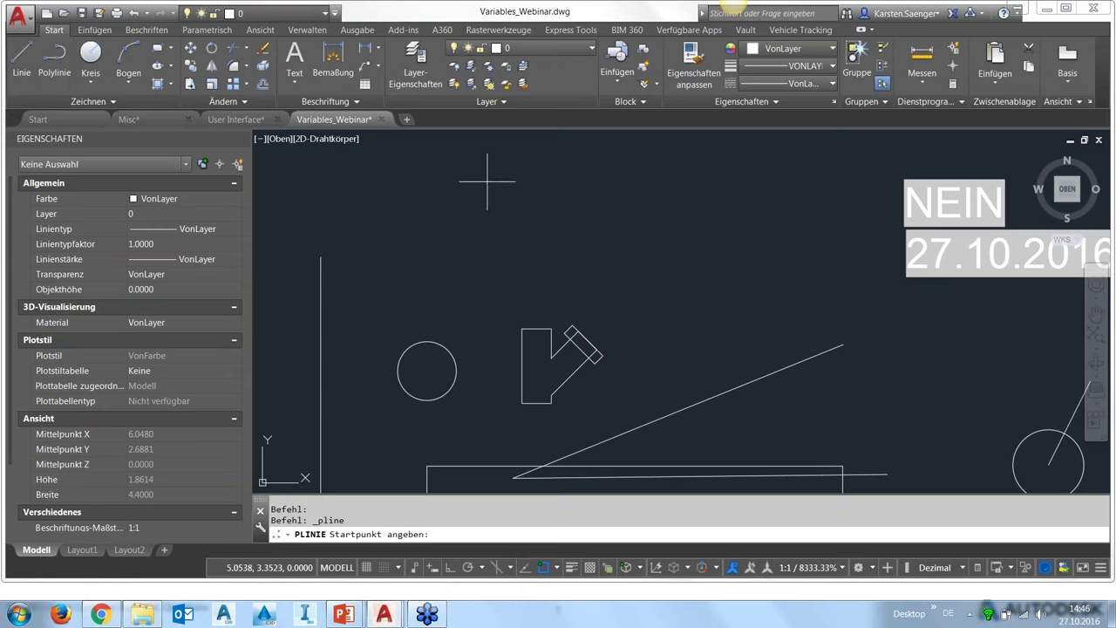
- Cancel the pending polyline and open Variables.dwg
key(Escape)
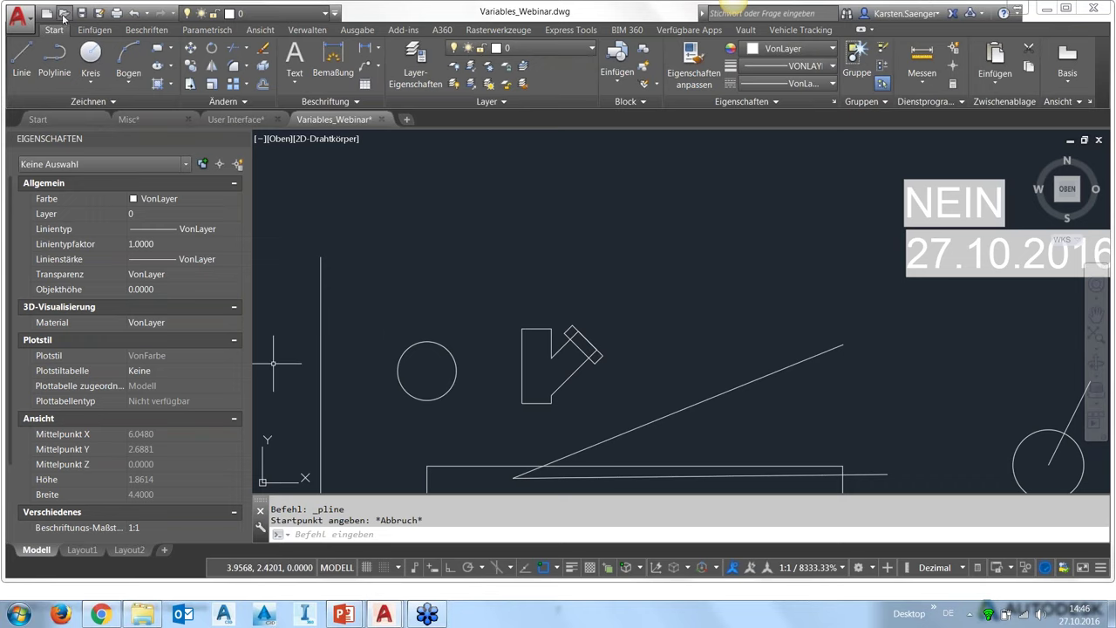
key(ctrl+o)
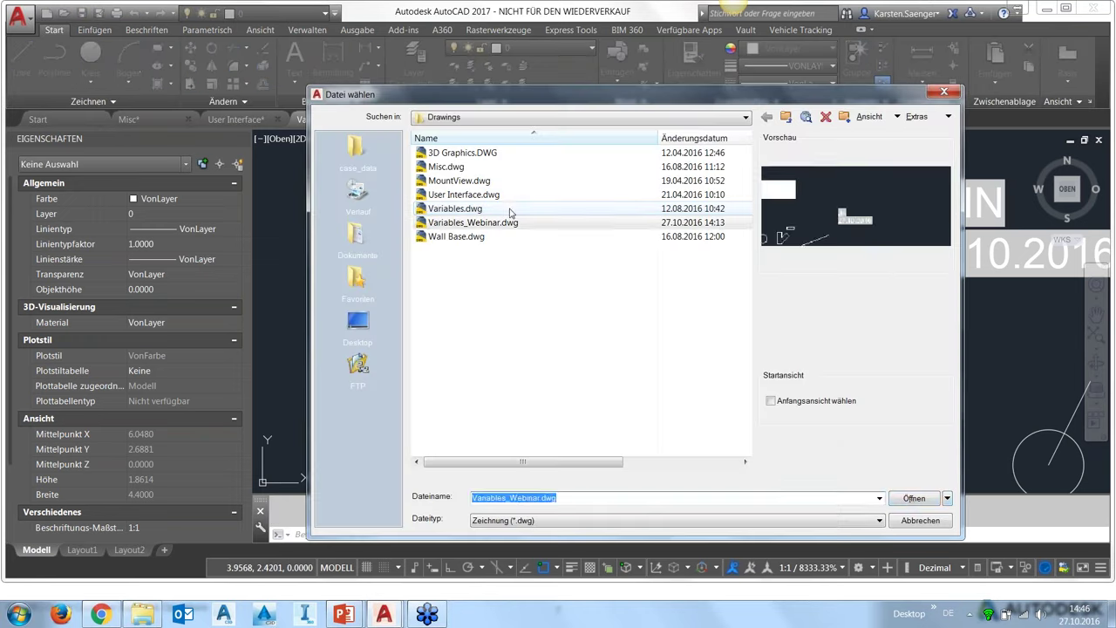
click(510, 209)
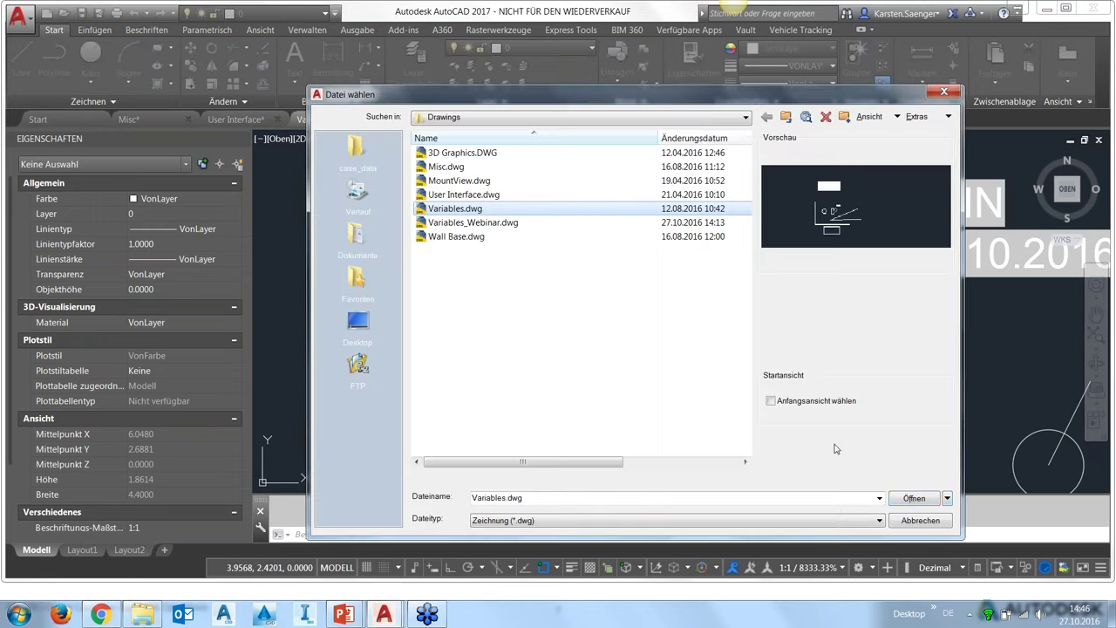
click(912, 498)
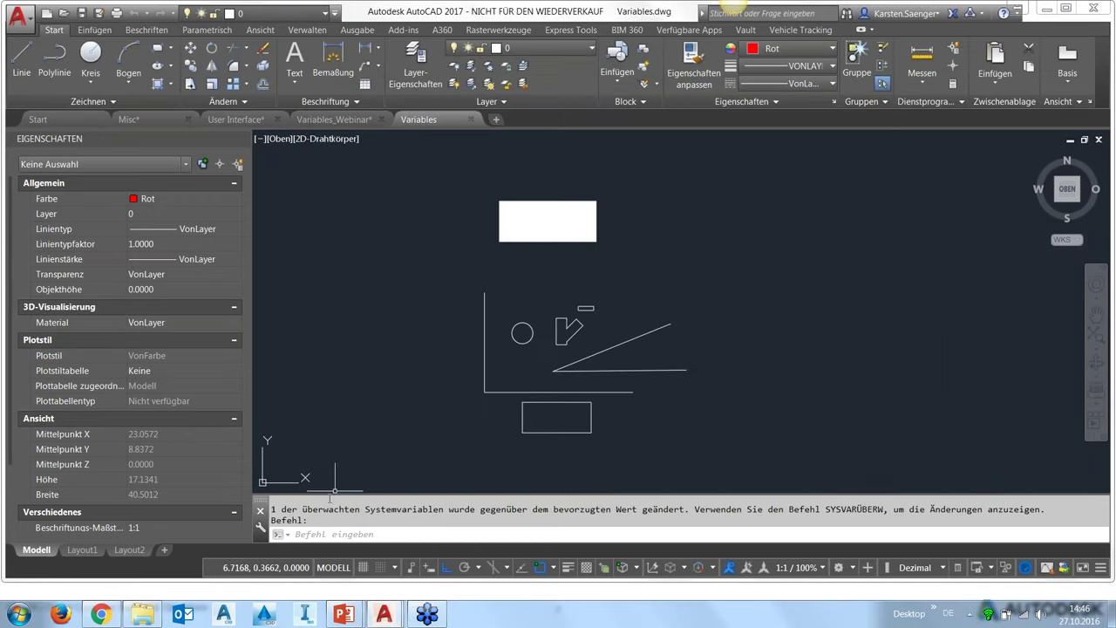
- Show Variables.dwg's full command history in a separate text window, moved aside and widened
key(F2)
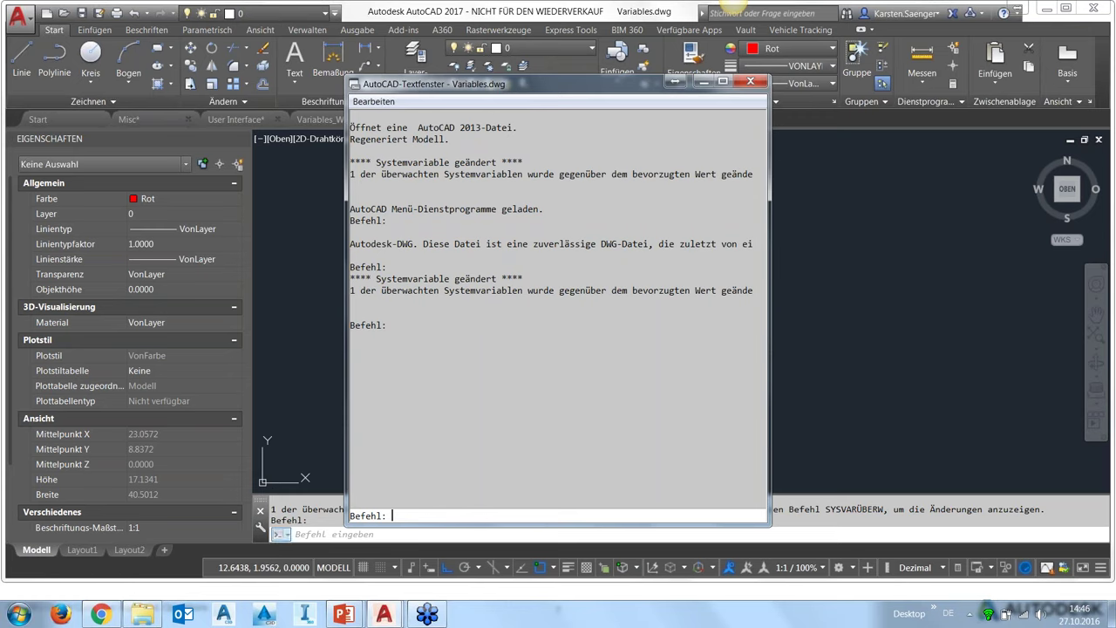
drag(478, 79, 560, 30)
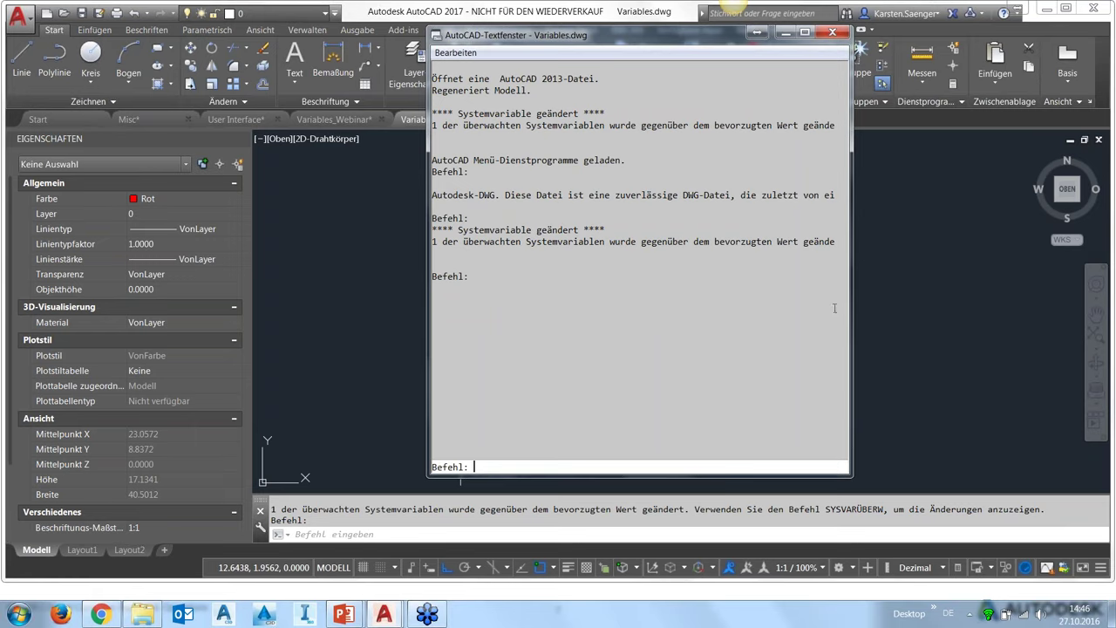
drag(901, 312, 990, 312)
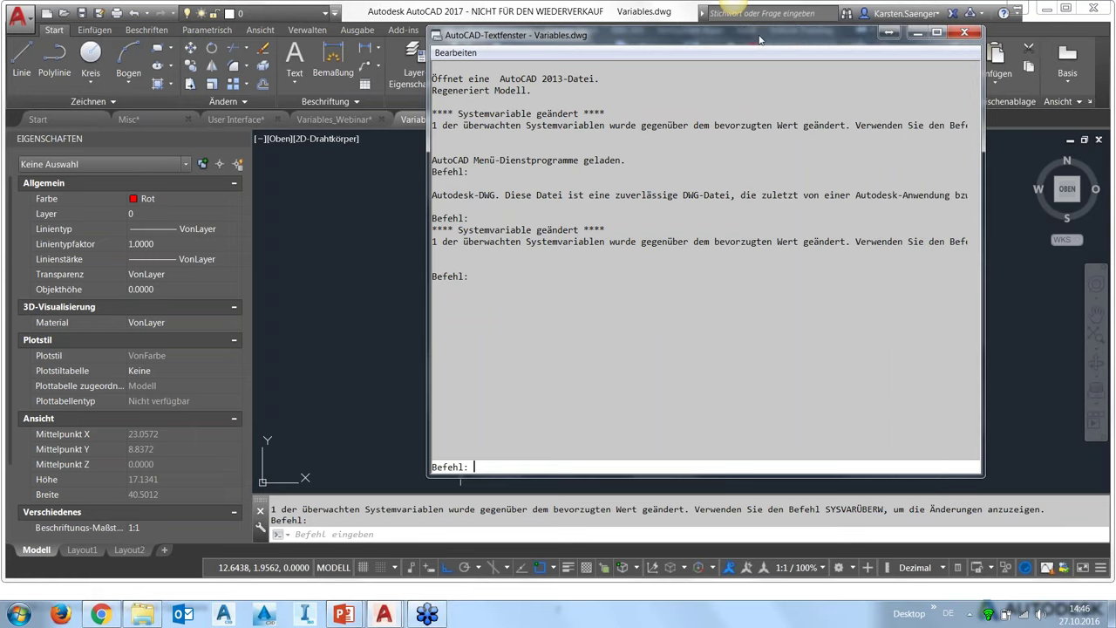
drag(757, 41, 787, 66)
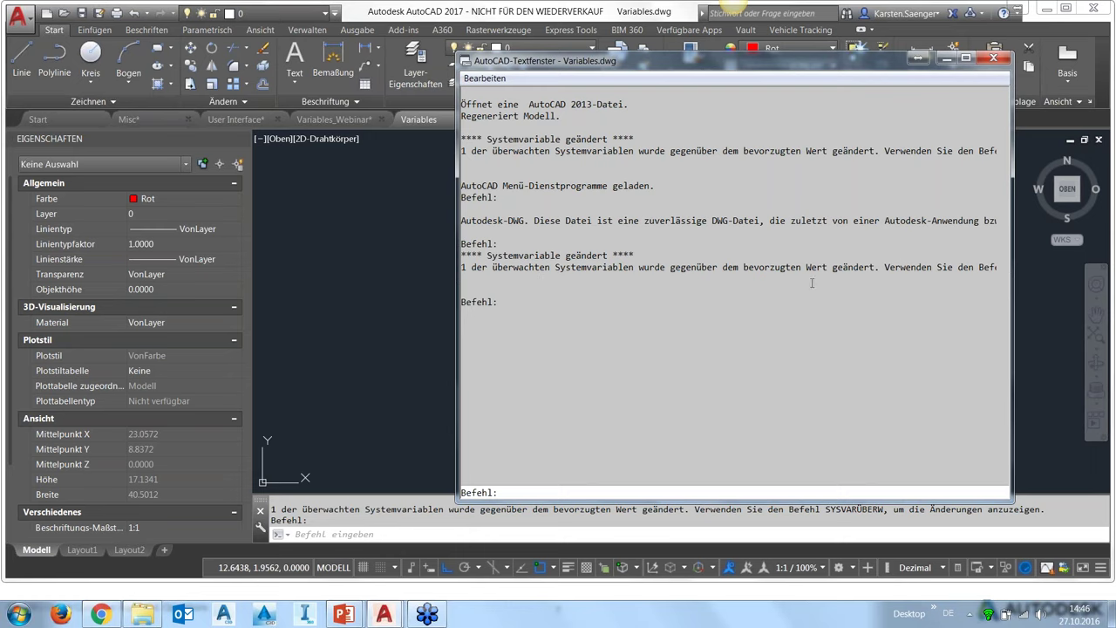
- Reset CECOLOR from red to its preferred BYLAYER value in the SYSVARÜBERW monitor
text(sys)
key(Return)
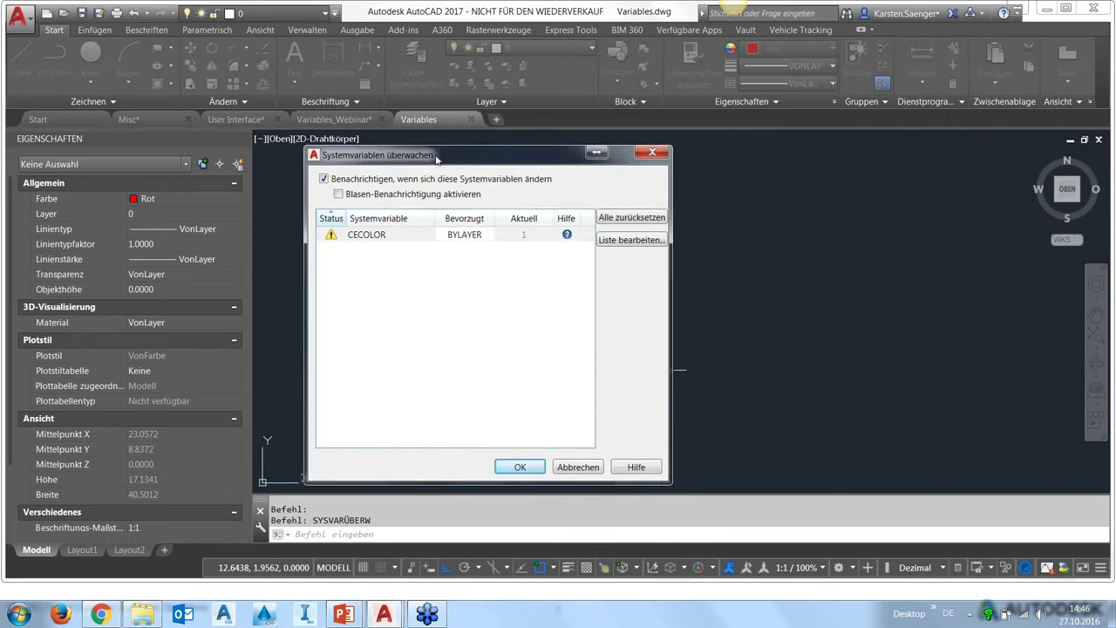
drag(435, 163, 475, 136)
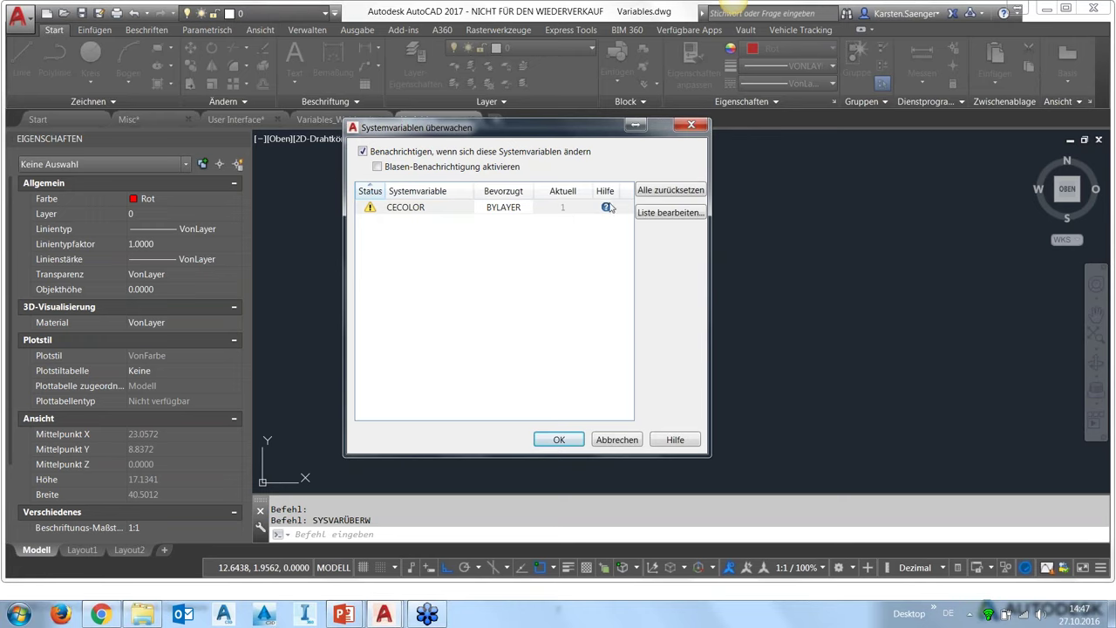
click(679, 191)
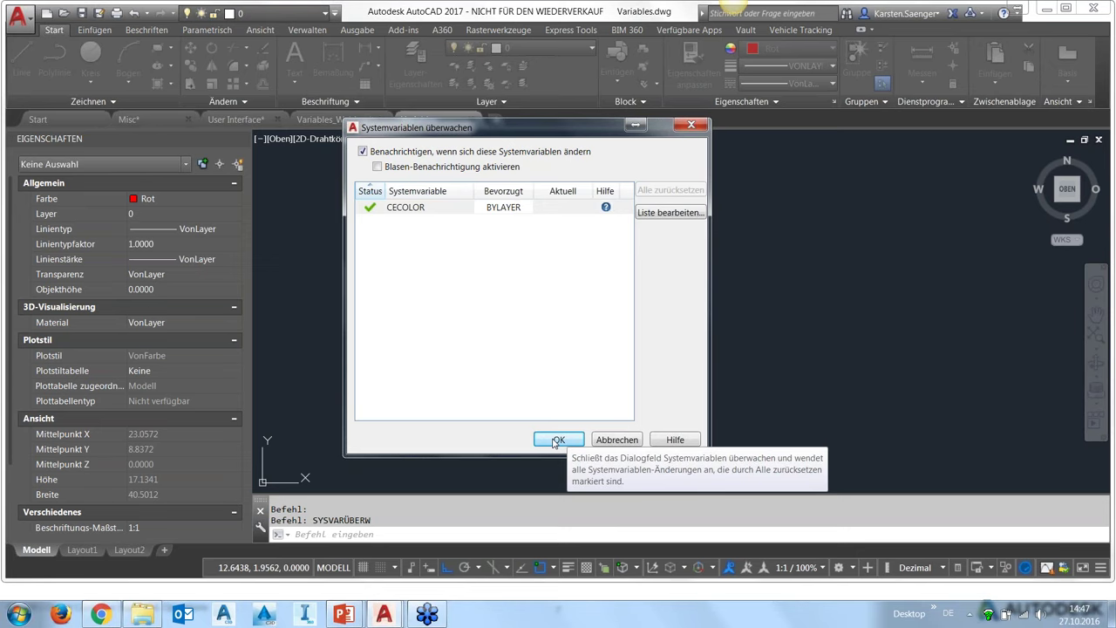
click(554, 440)
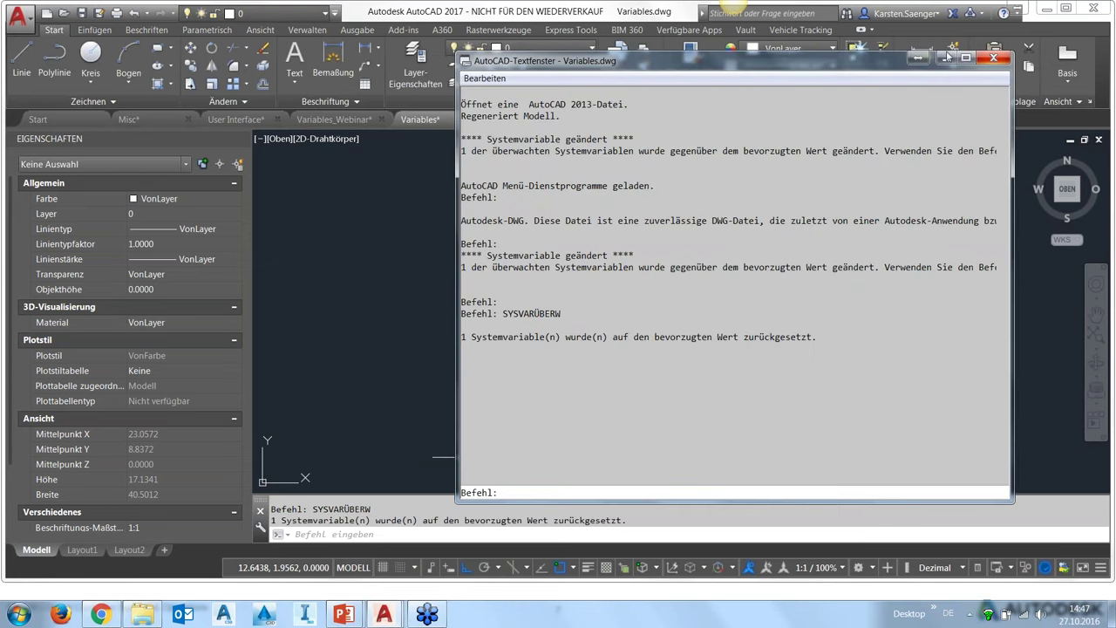
- Close the text window and switch to the Variables_Webinar drawing tab
click(946, 59)
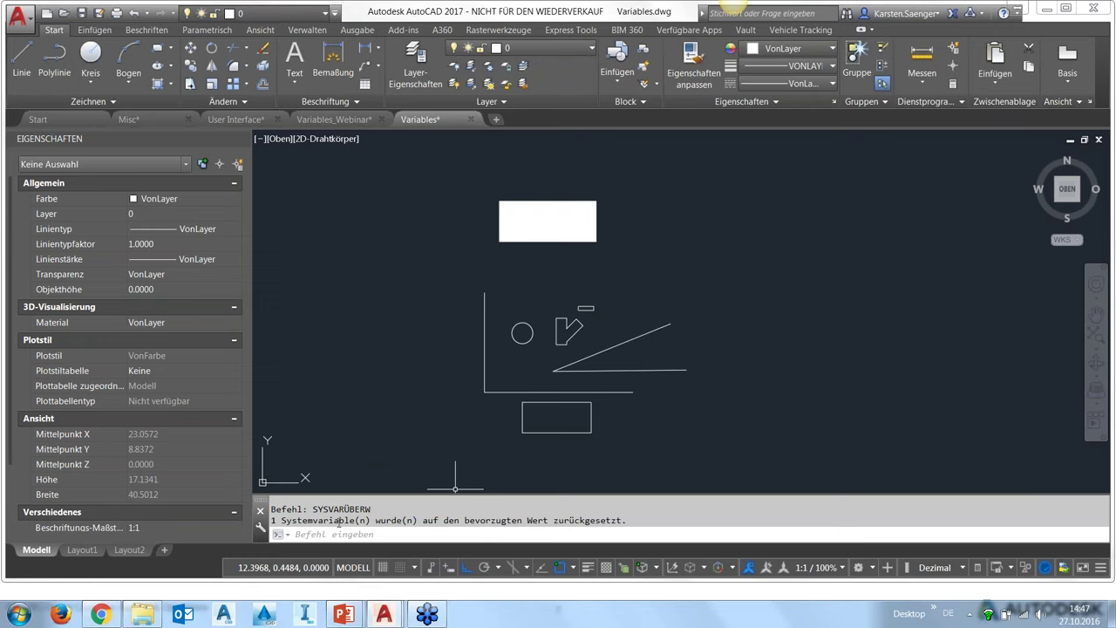
click(335, 123)
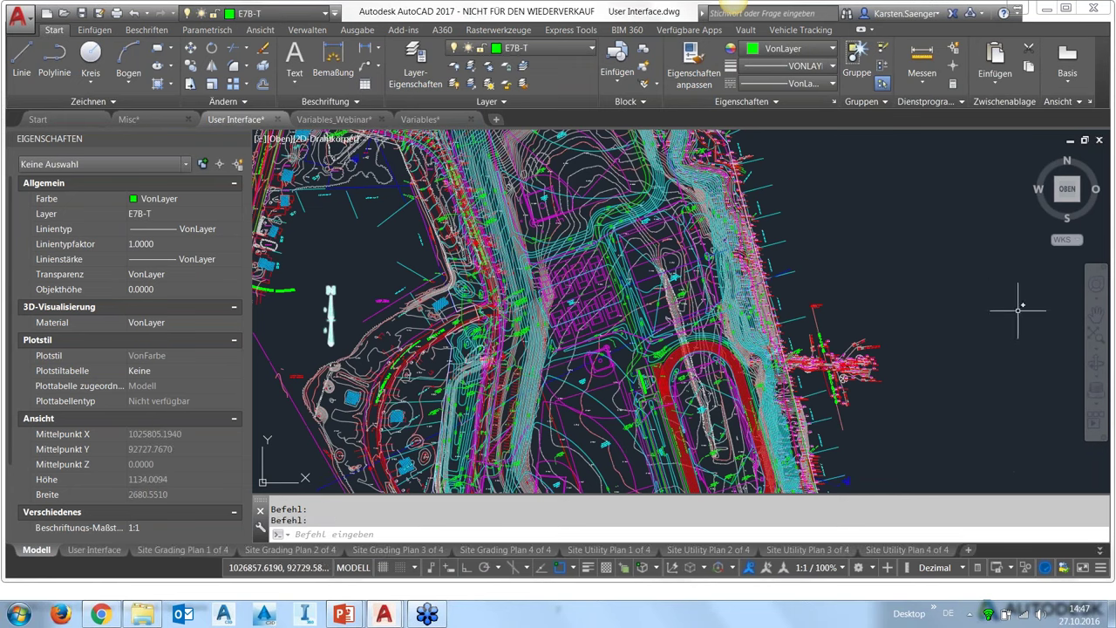
- Zoom out and pan the site plan to bring the red oval track into view
scroll(935, 327, down, 2)
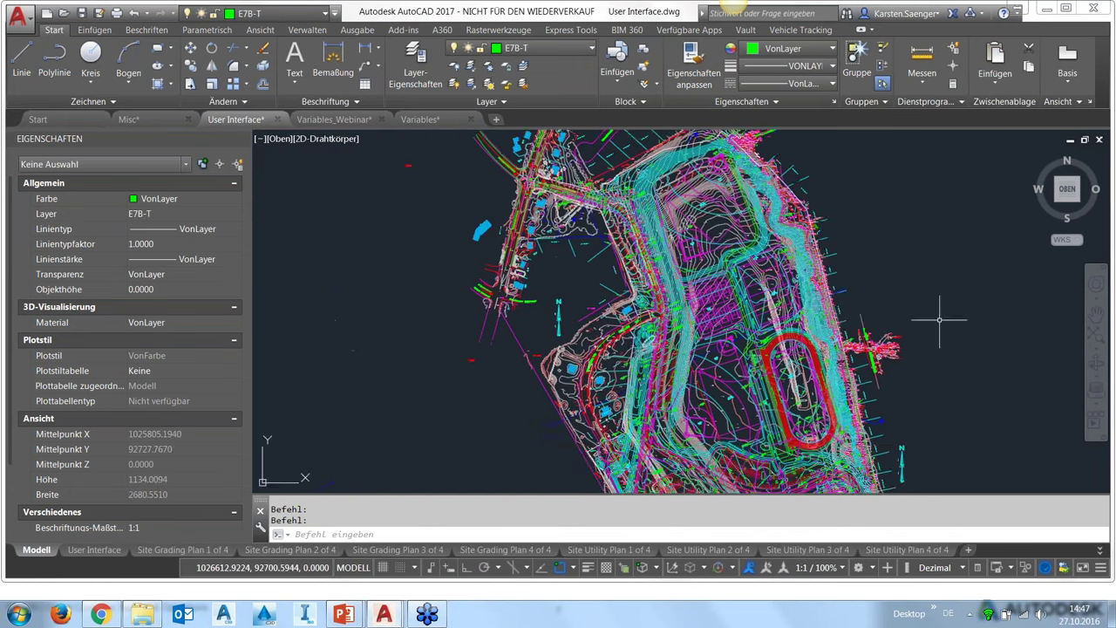
mouse_move(946, 290)
middle_down()
mouse_move(886, 308)
mouse_move(832, 347)
mouse_move(829, 381)
mouse_move(793, 361)
mouse_move(778, 204)
middle_up()
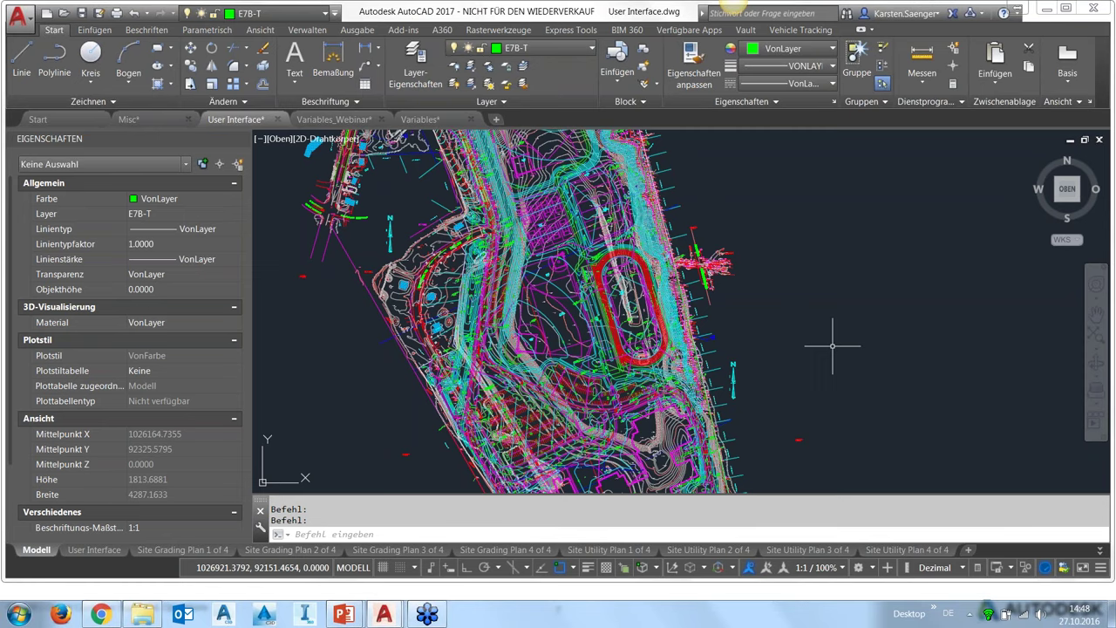
click(623, 523)
- Open BEREINIG and review unused block PB-EX41 and linetypes LTP302 and LTP601
text(berein)
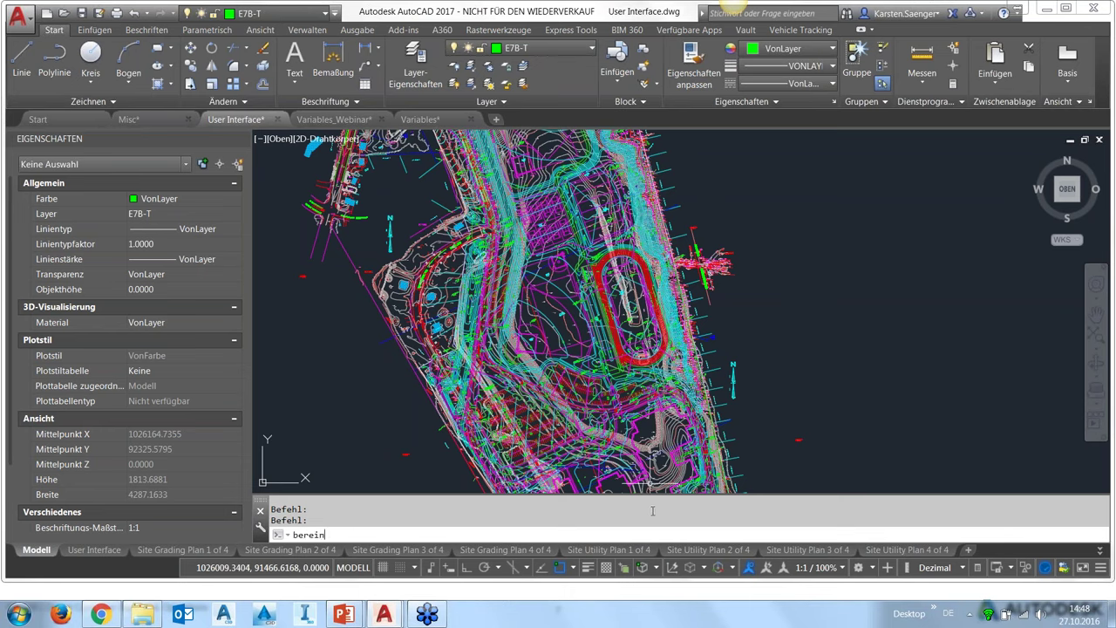
text(ig)
key(Return)
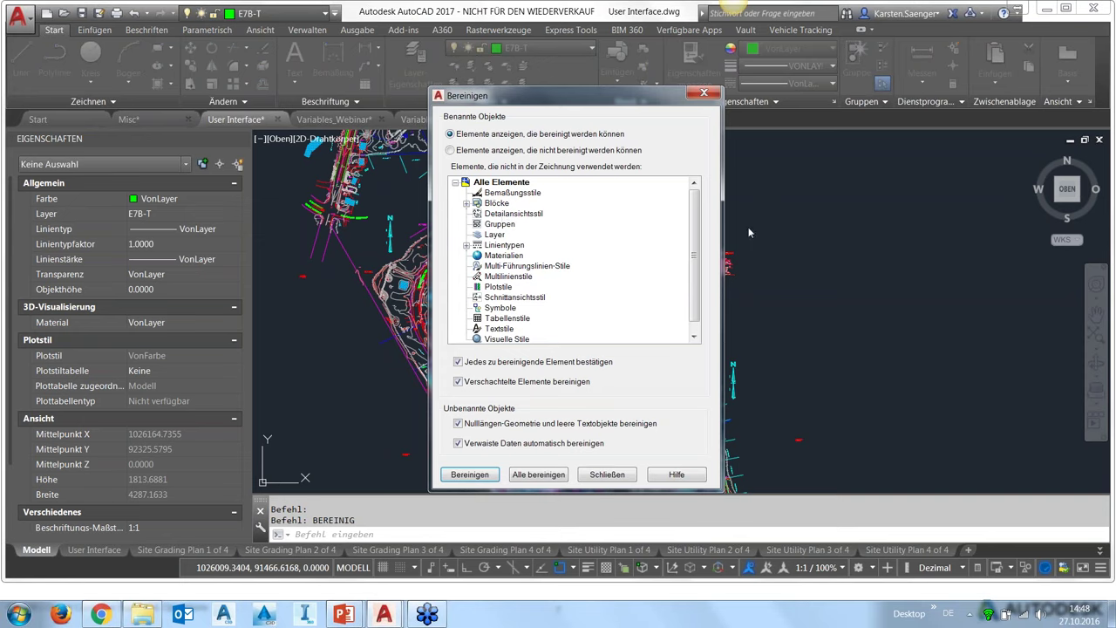
drag(718, 489, 746, 530)
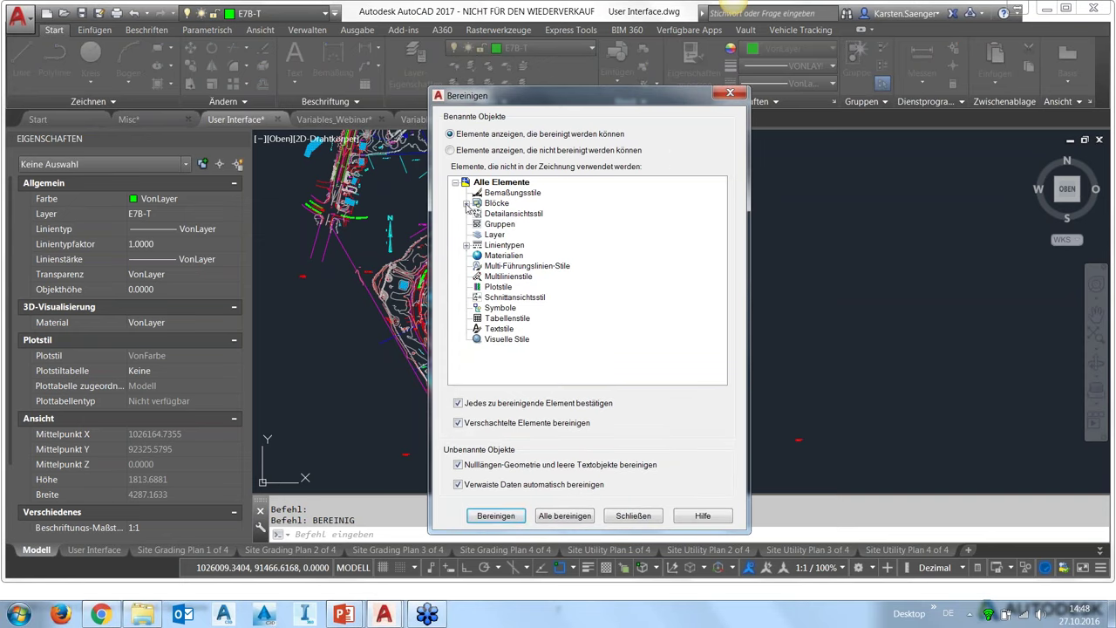
click(466, 203)
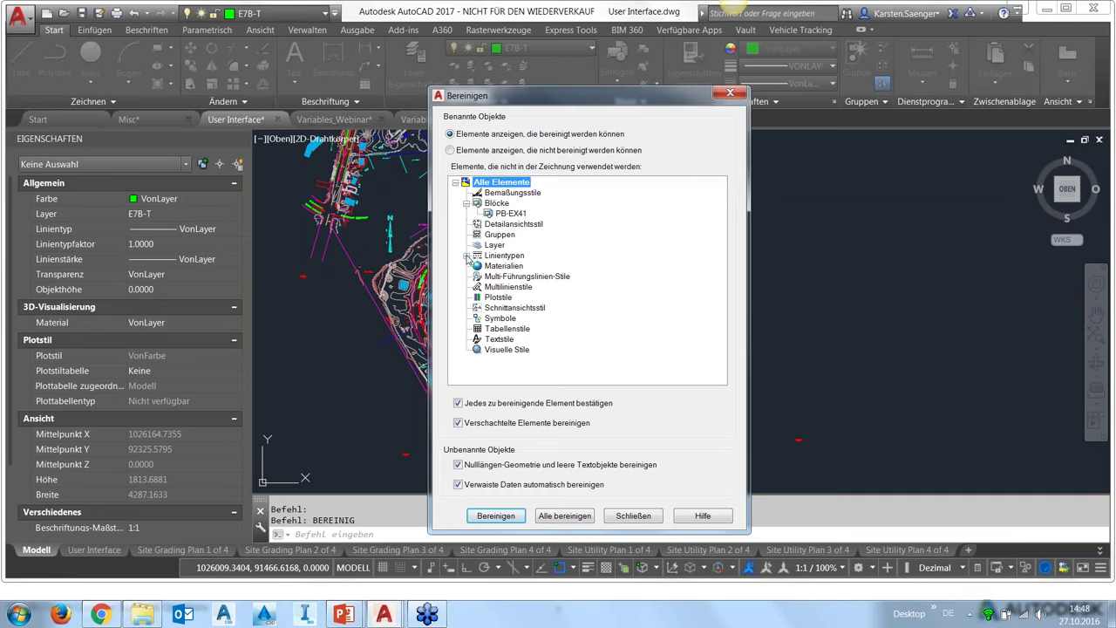
click(466, 255)
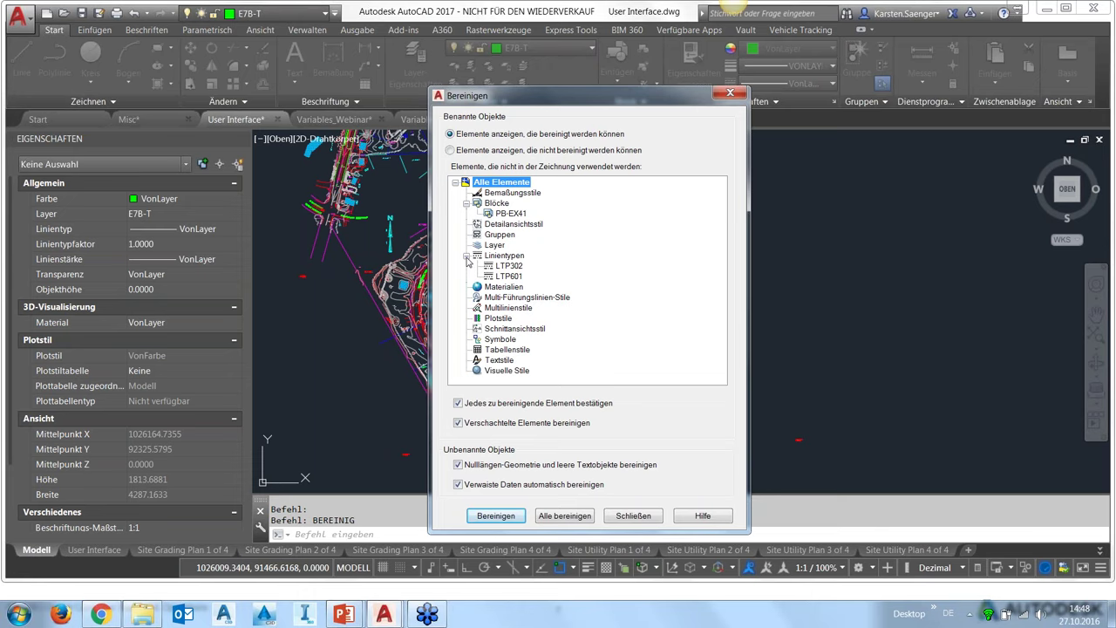
click(466, 255)
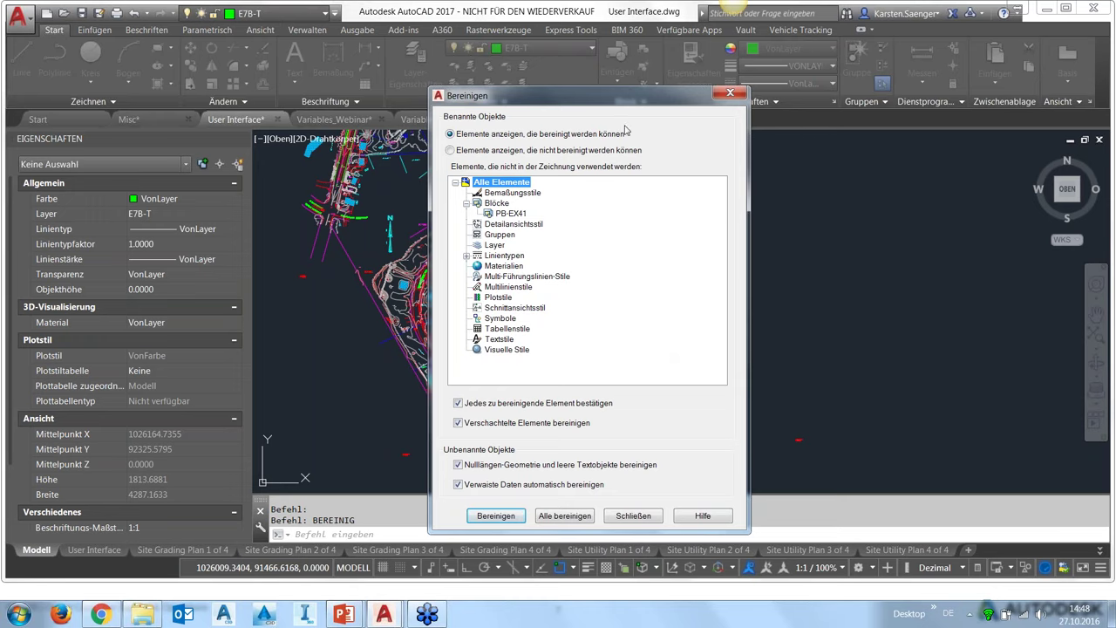
drag(617, 99, 628, 58)
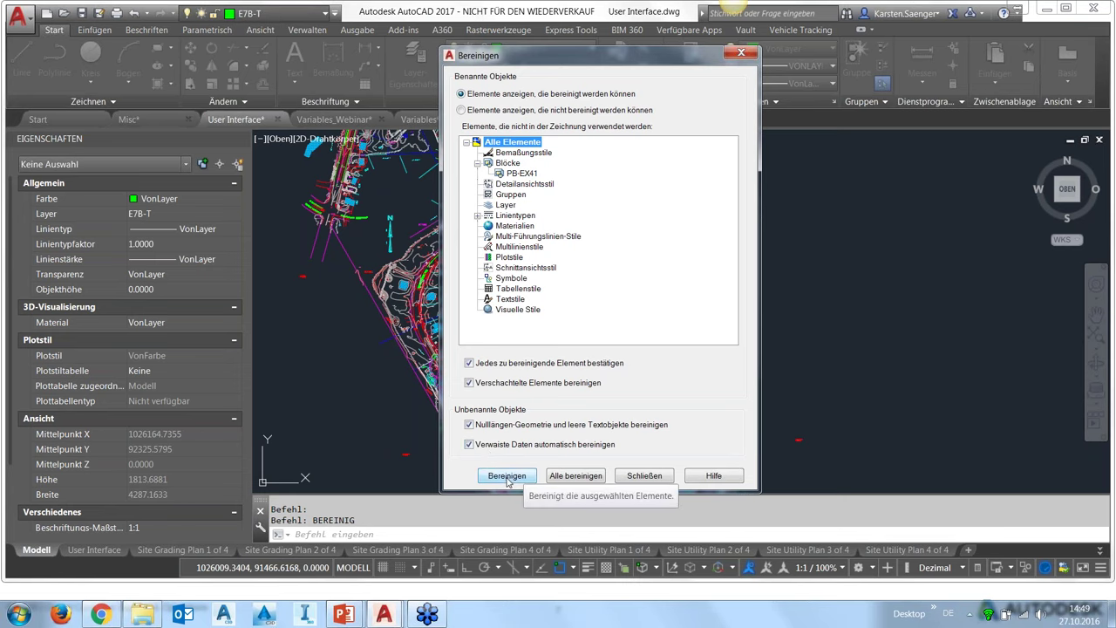
- Purge all unused items without confirmation and close the purge window
click(506, 478)
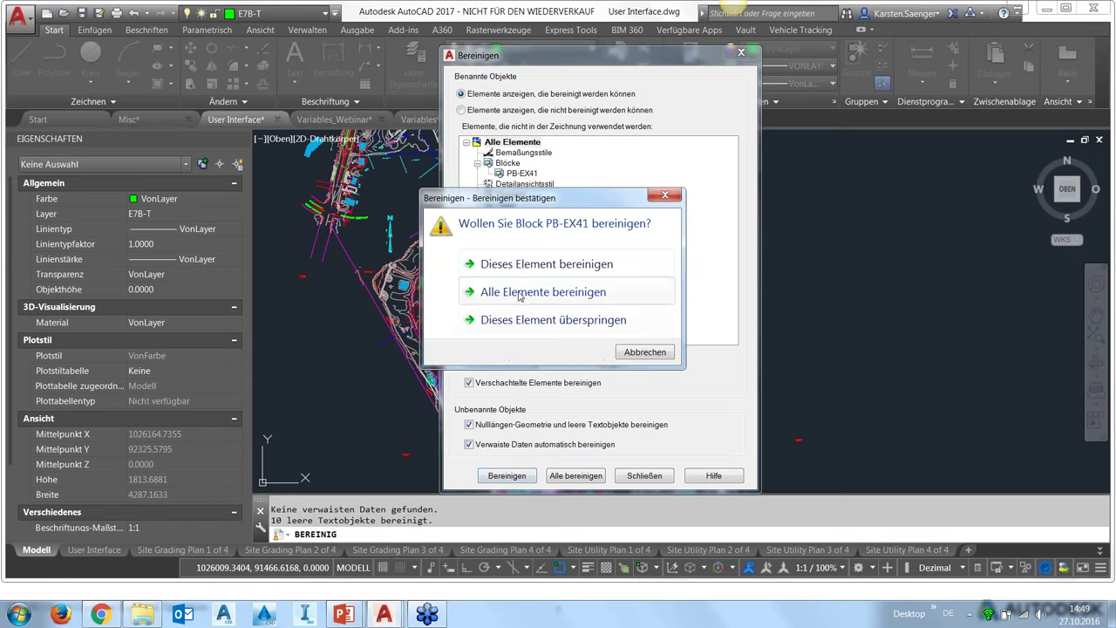
click(518, 293)
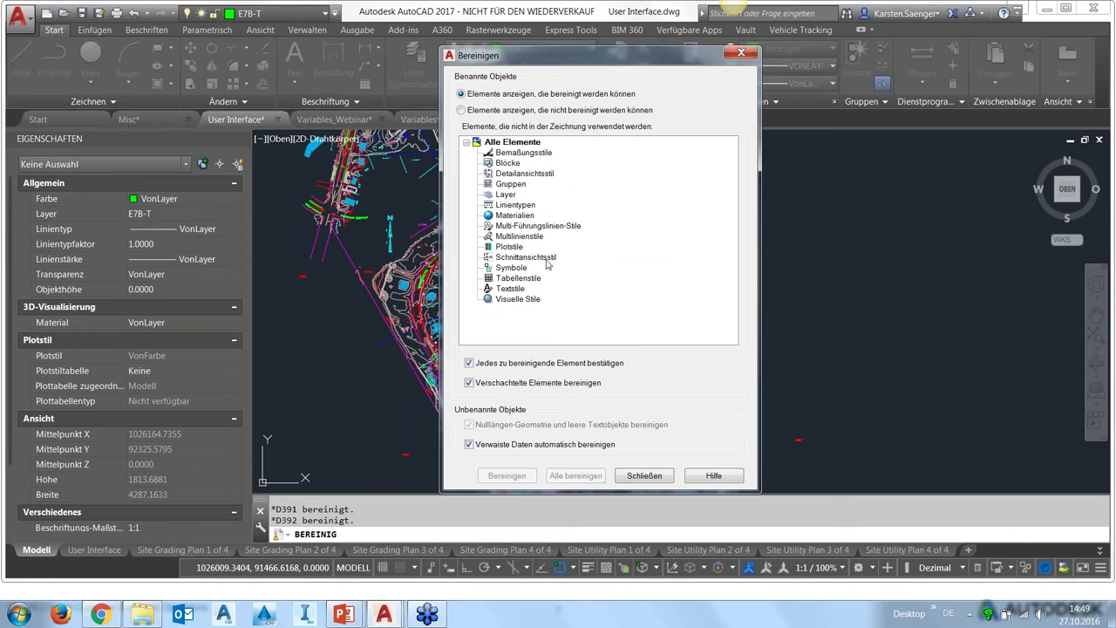
click(648, 480)
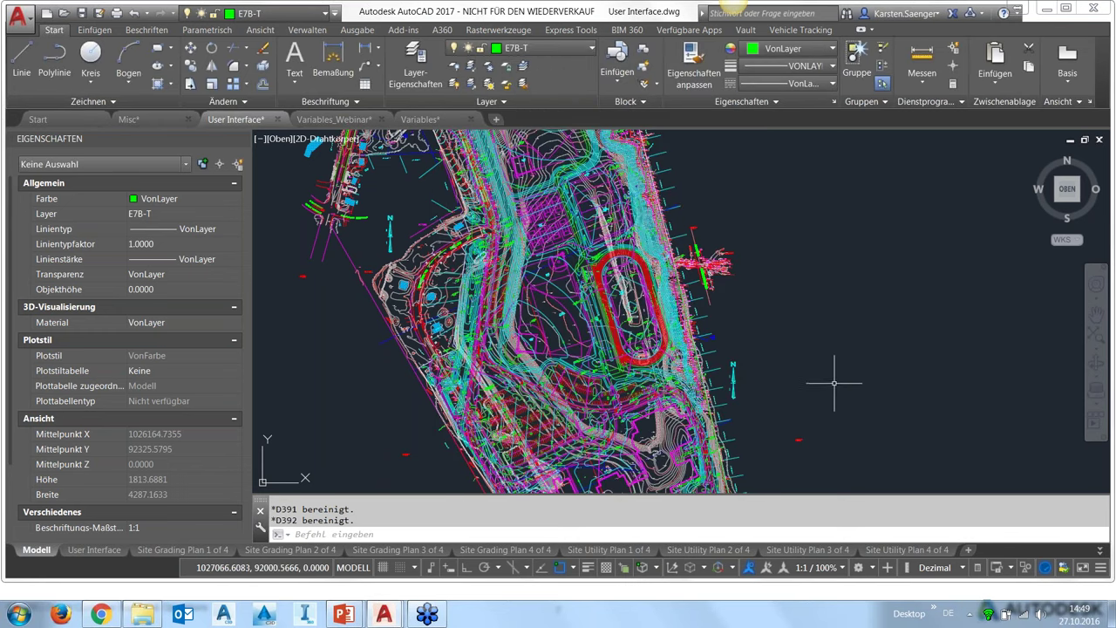
- Purge all unused registered applications via -BEREINIG without per-name confirmation, then review the log
text(-bereinig)
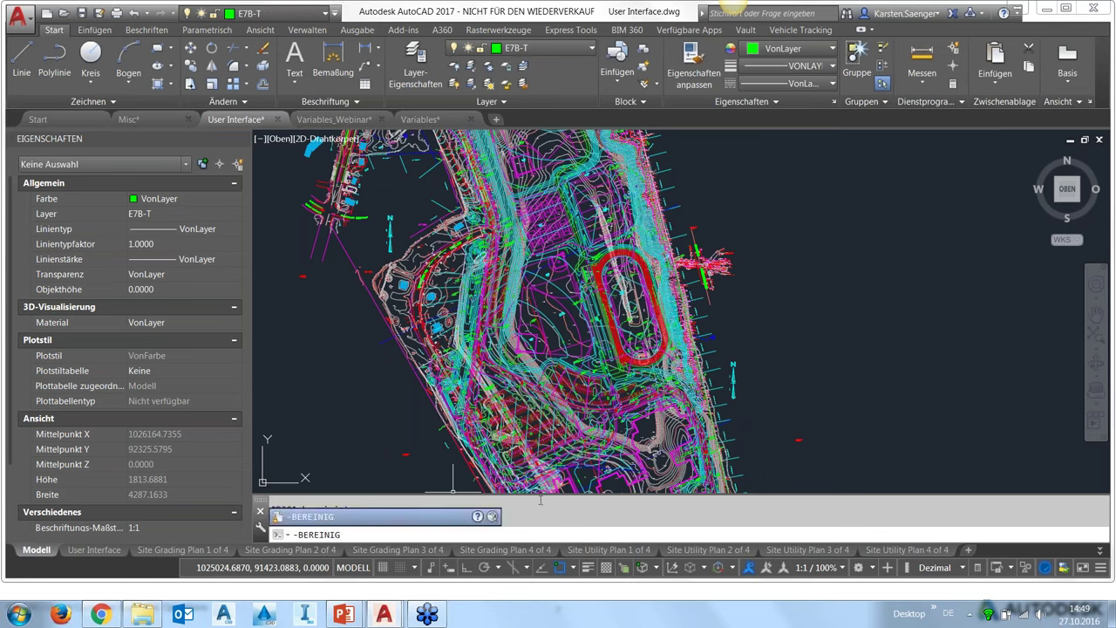
key(Return)
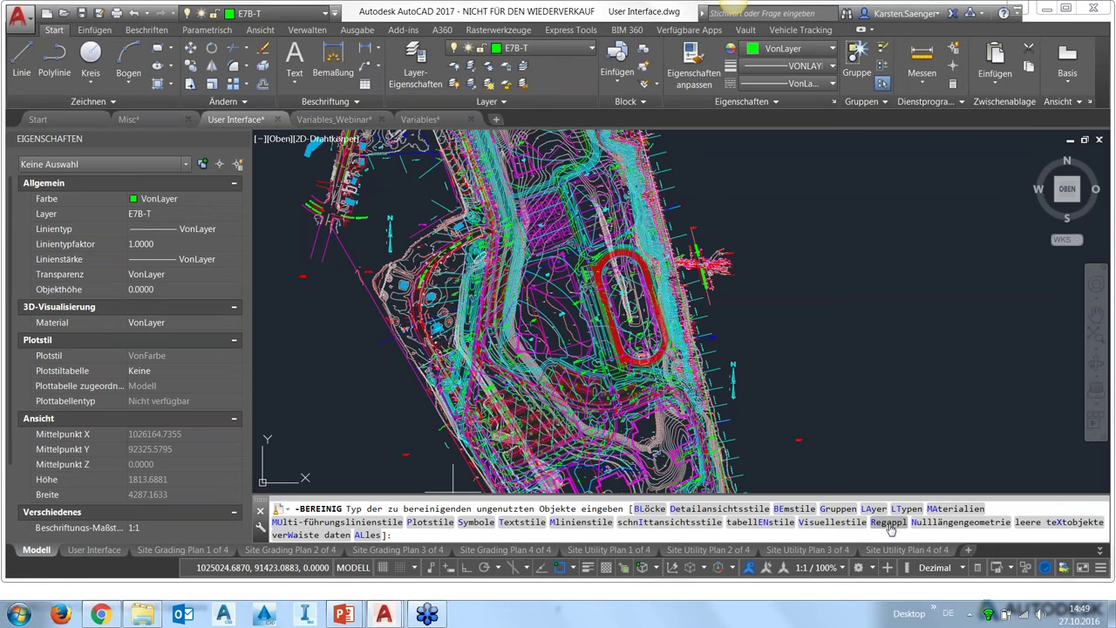
click(889, 523)
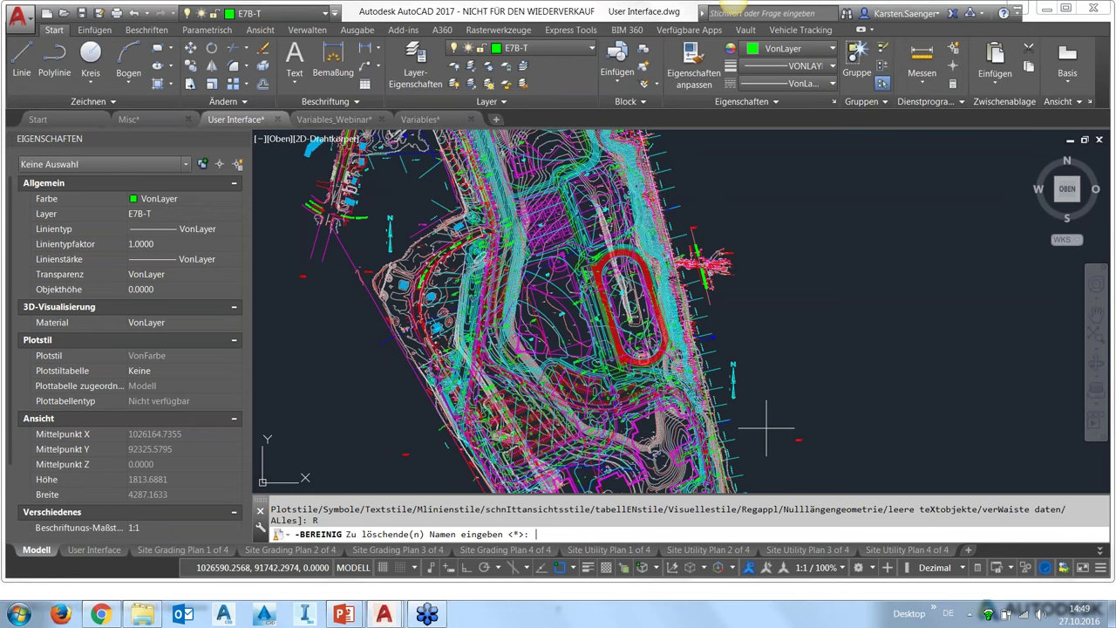
key(Return)
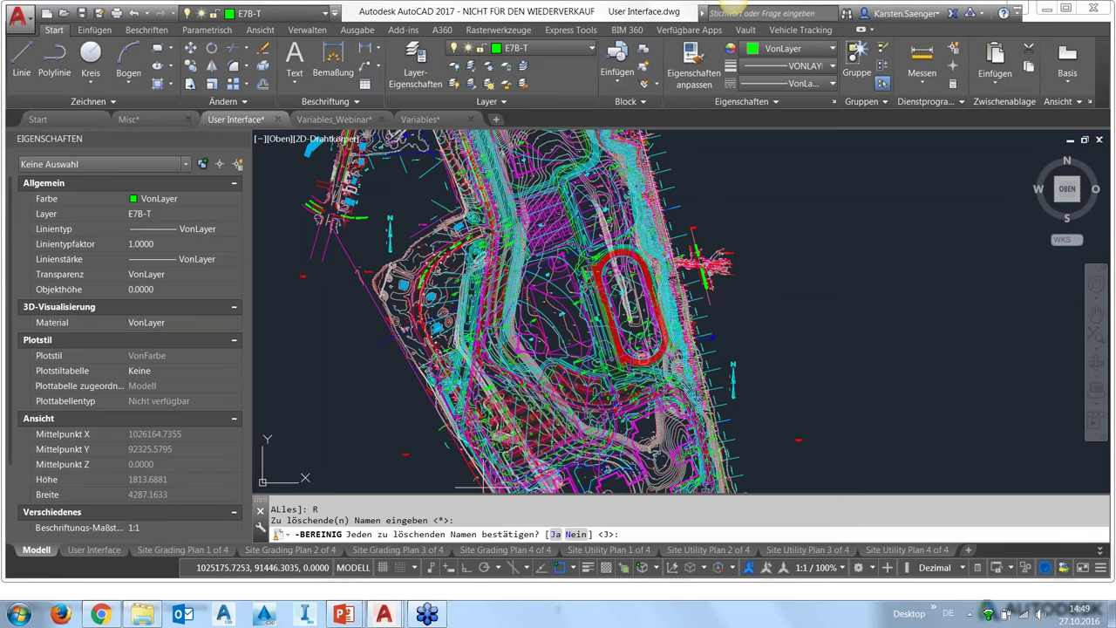
click(575, 535)
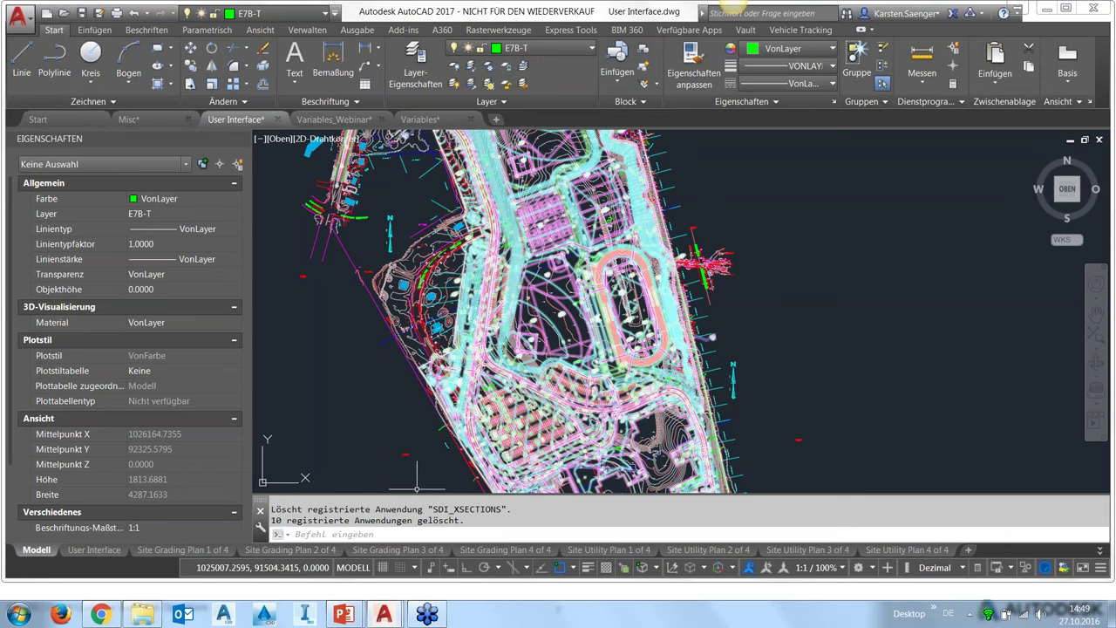
key(F2)
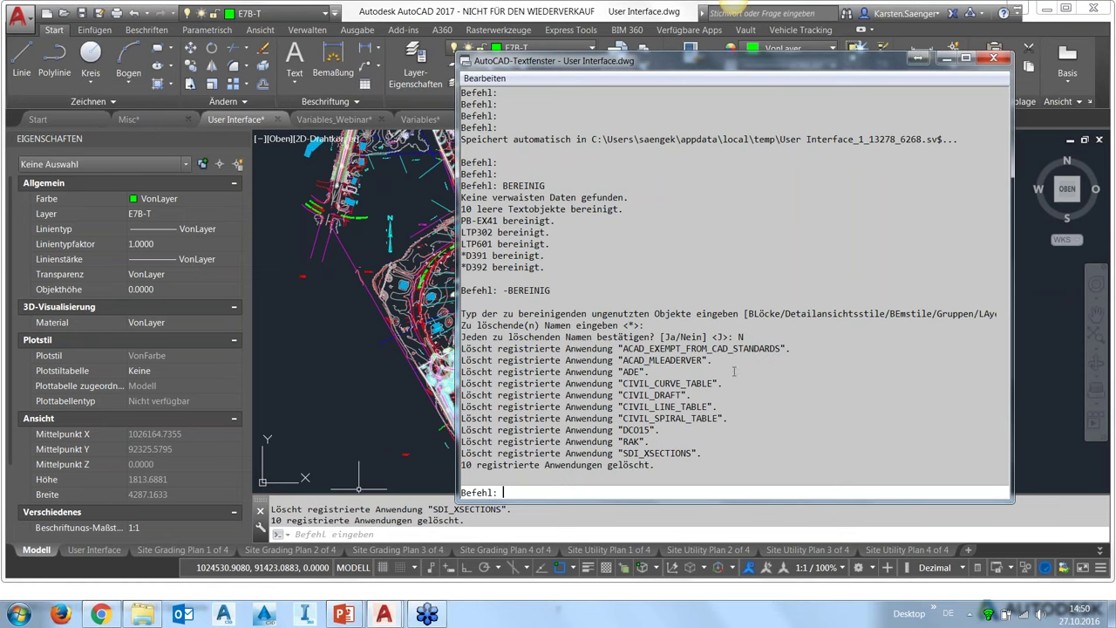
drag(613, 67, 590, 53)
- Close the text window and audit the drawing with PRÜFUNG, answering J to fix errors
click(965, 44)
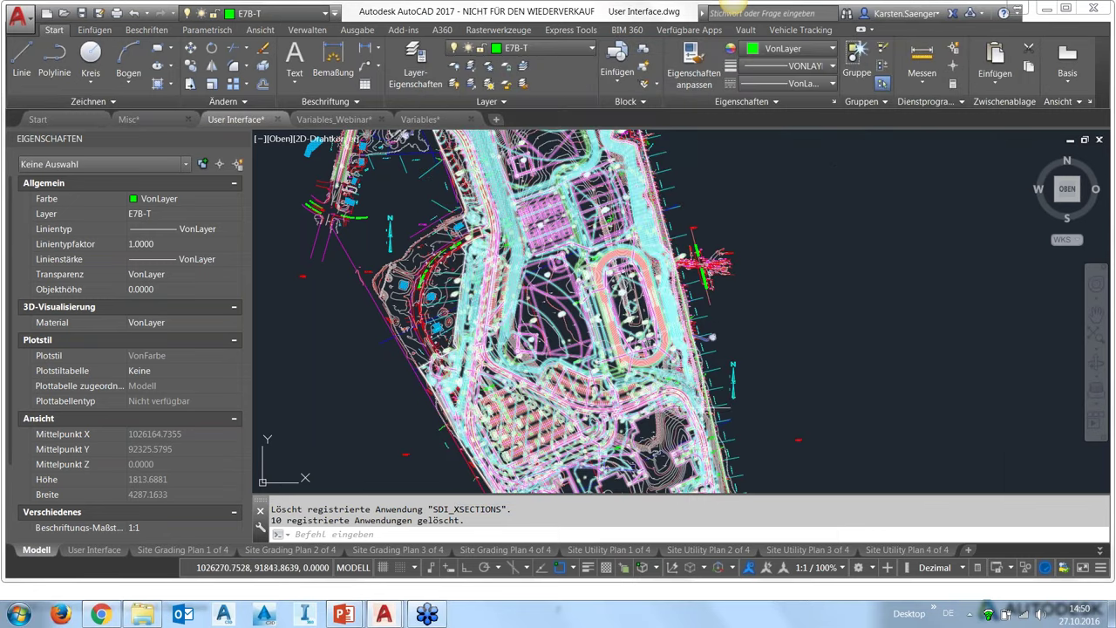
click(510, 535)
mouse_move(506, 550)
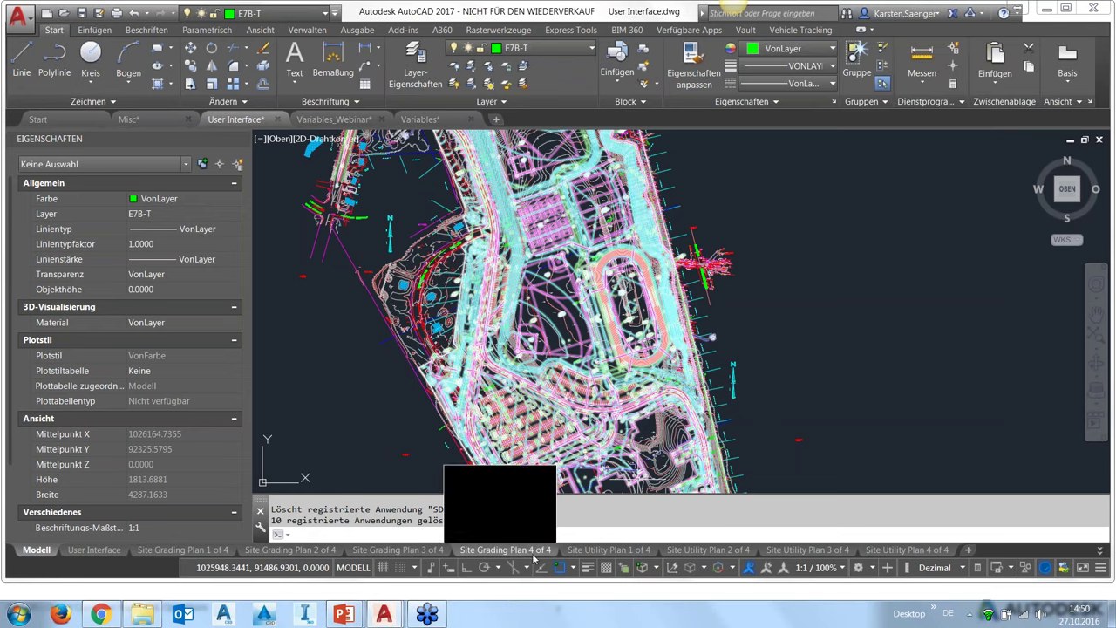
text(prüfung)
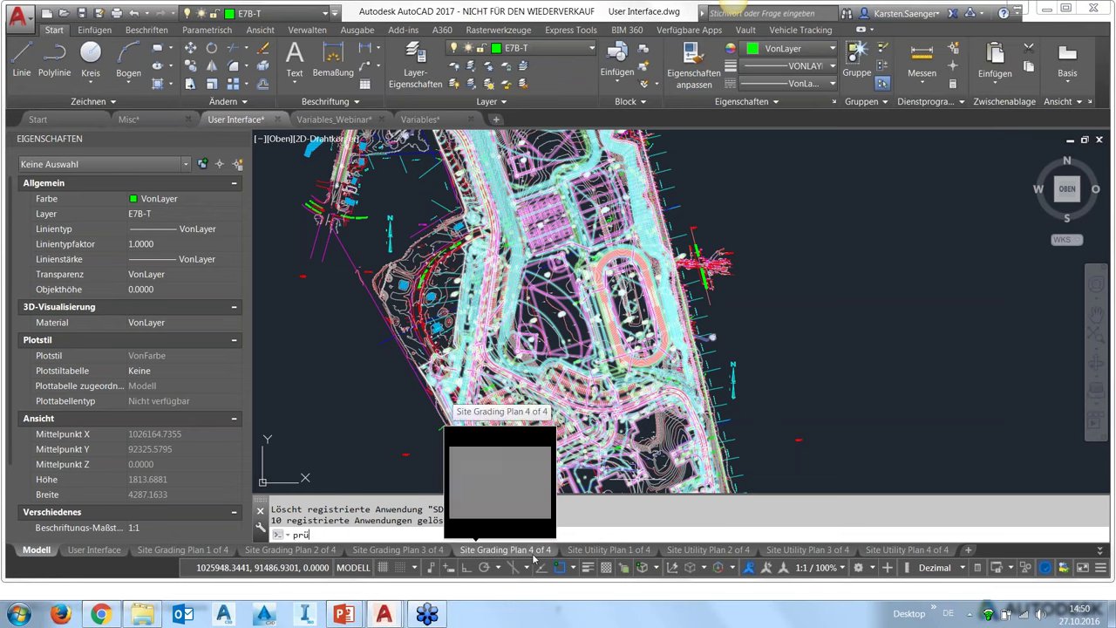
key(Return)
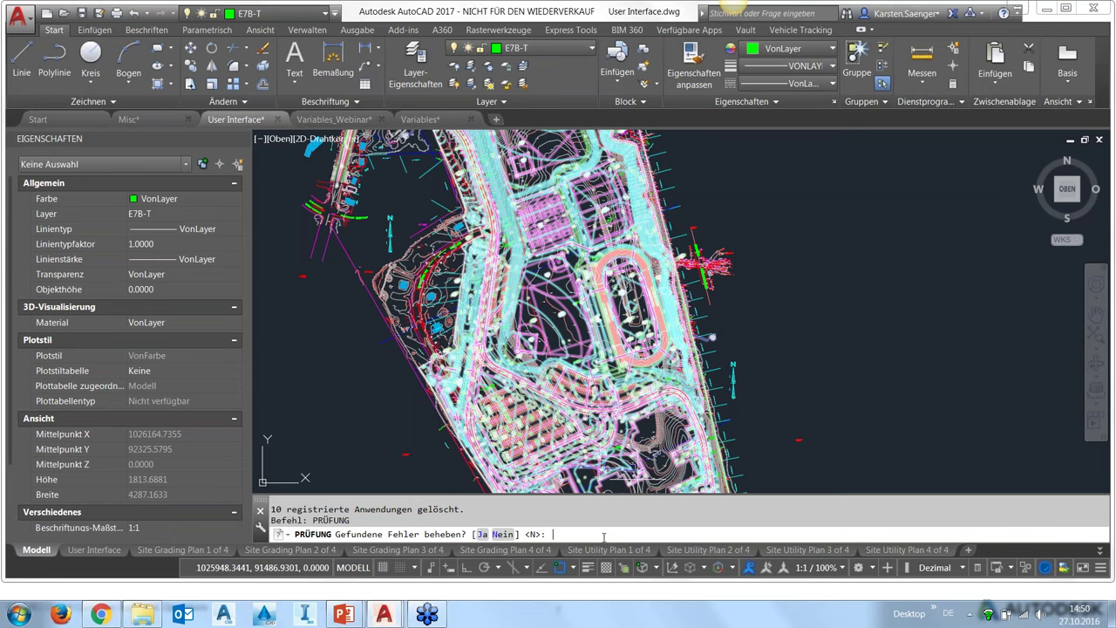
text(j)
key(Return)
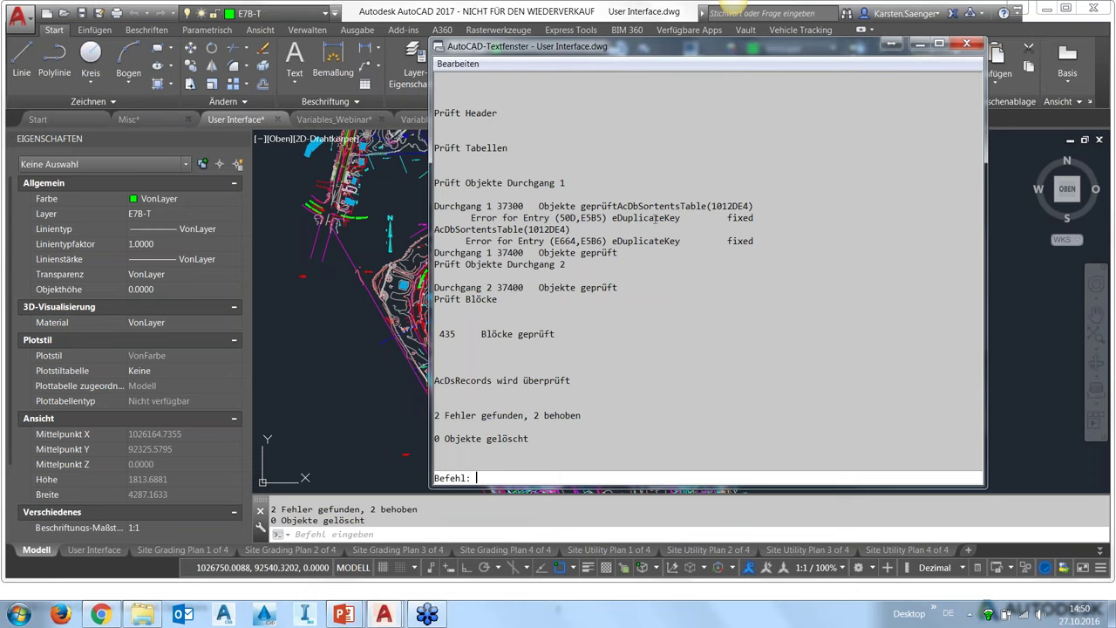
- Review the audit log's duplicate-key error and 2 errors fixed, then close the text window
drag(680, 217, 623, 218)
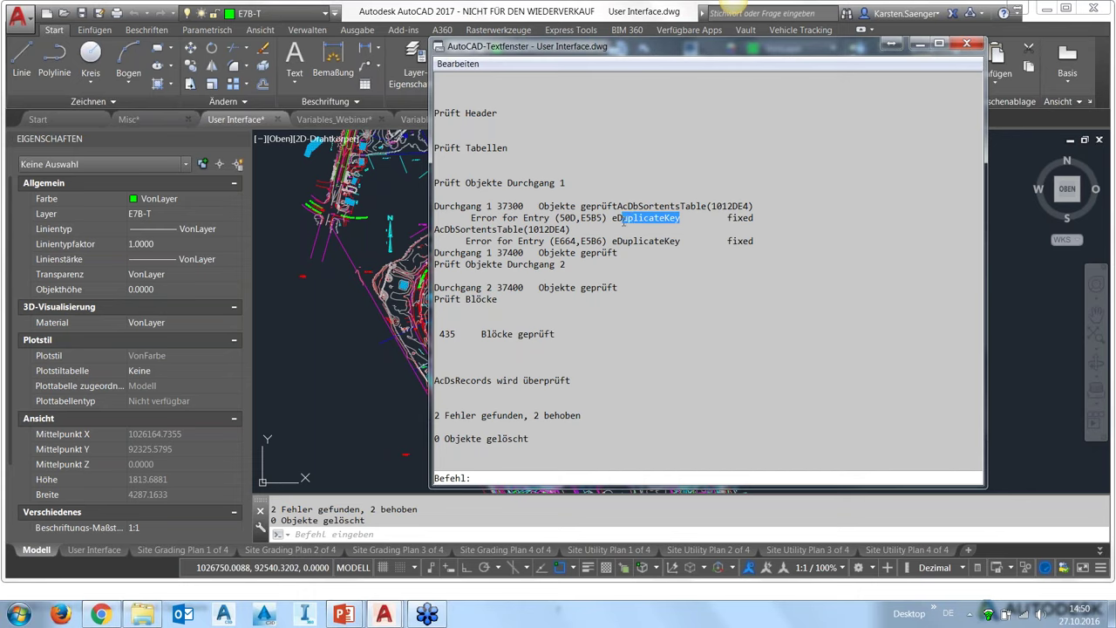
click(786, 225)
drag(524, 416, 583, 417)
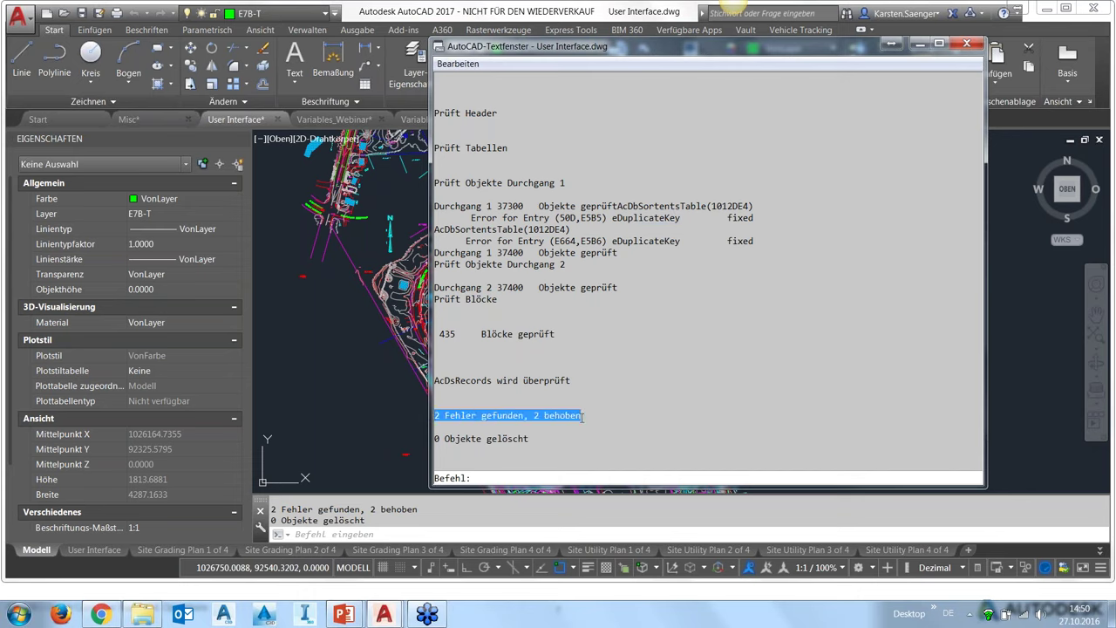
click(965, 45)
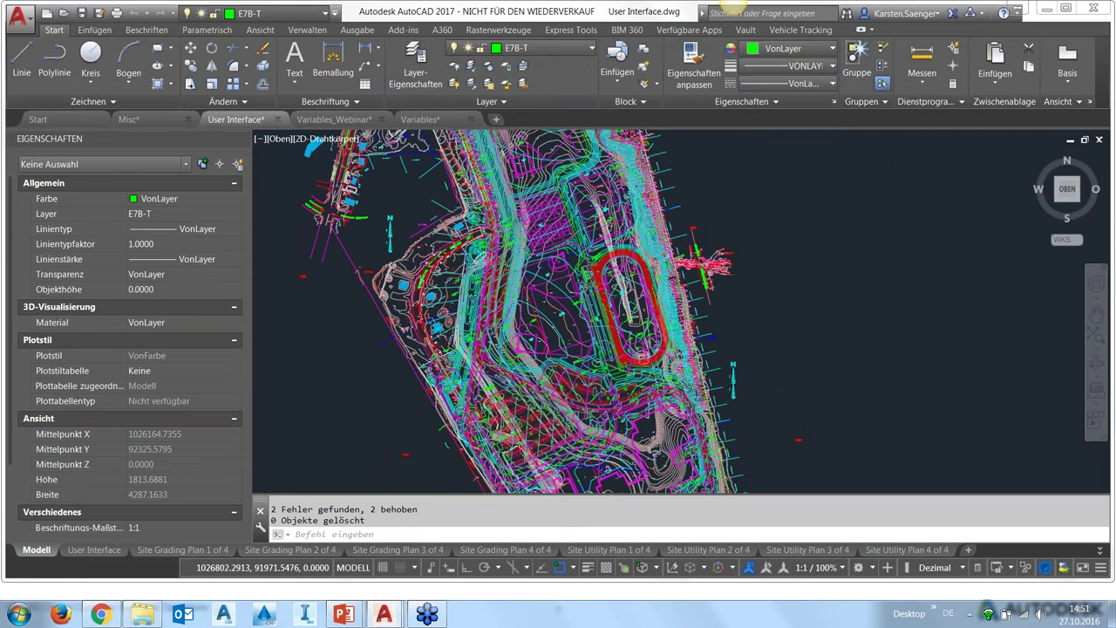
- Zoom out and pan left to show the whole site plan, ready at the command line
scroll(809, 377, down, 2)
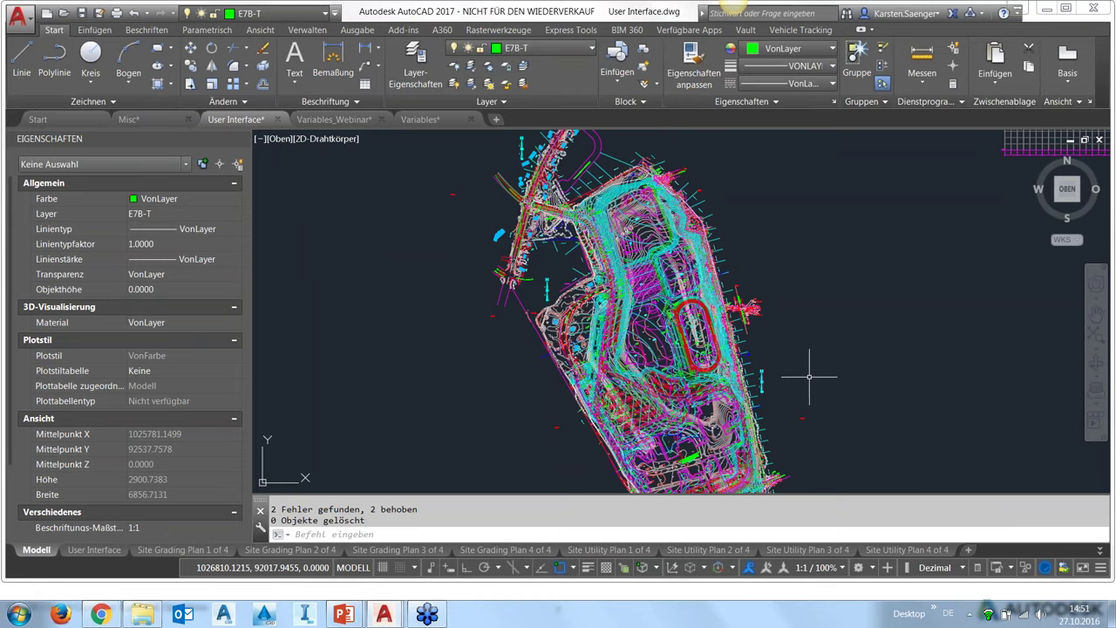
mouse_move(807, 378)
middle_down()
mouse_move(717, 349)
mouse_move(695, 381)
middle_up()
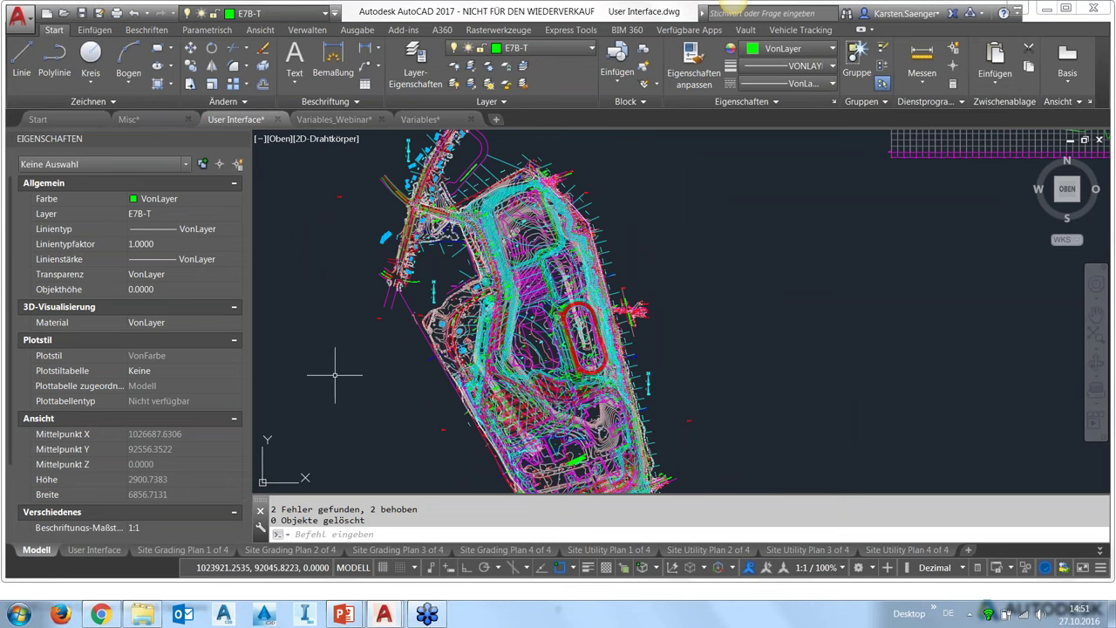
click(354, 534)
text(_insert)
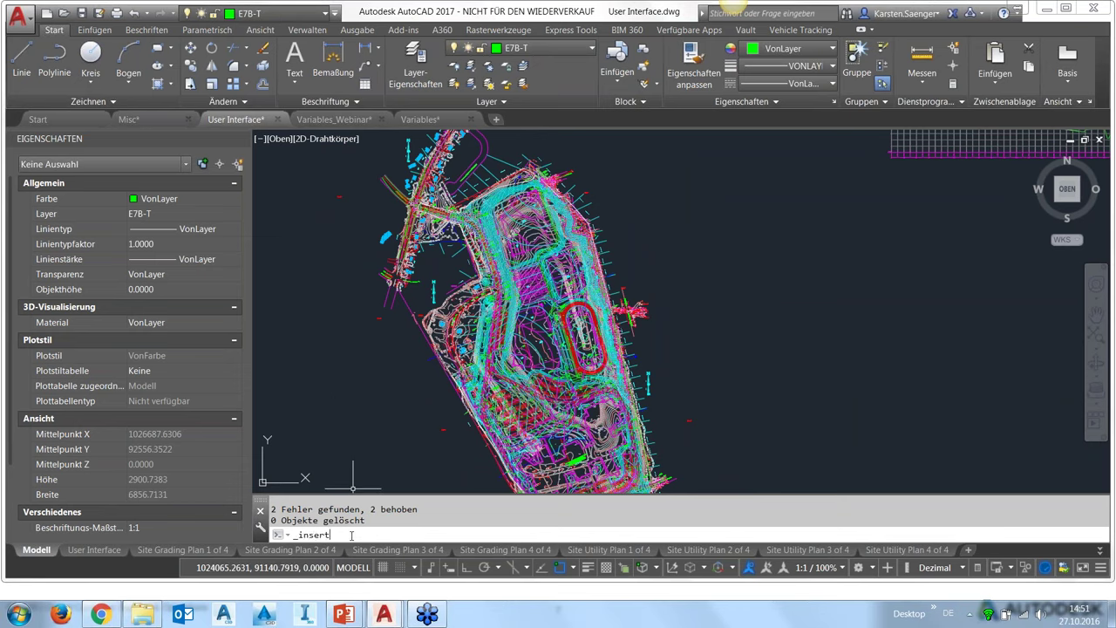
- Insert block 45 at the origin 0,0,0 with Ursprung on, scale 1 and rotation 0
key(Return)
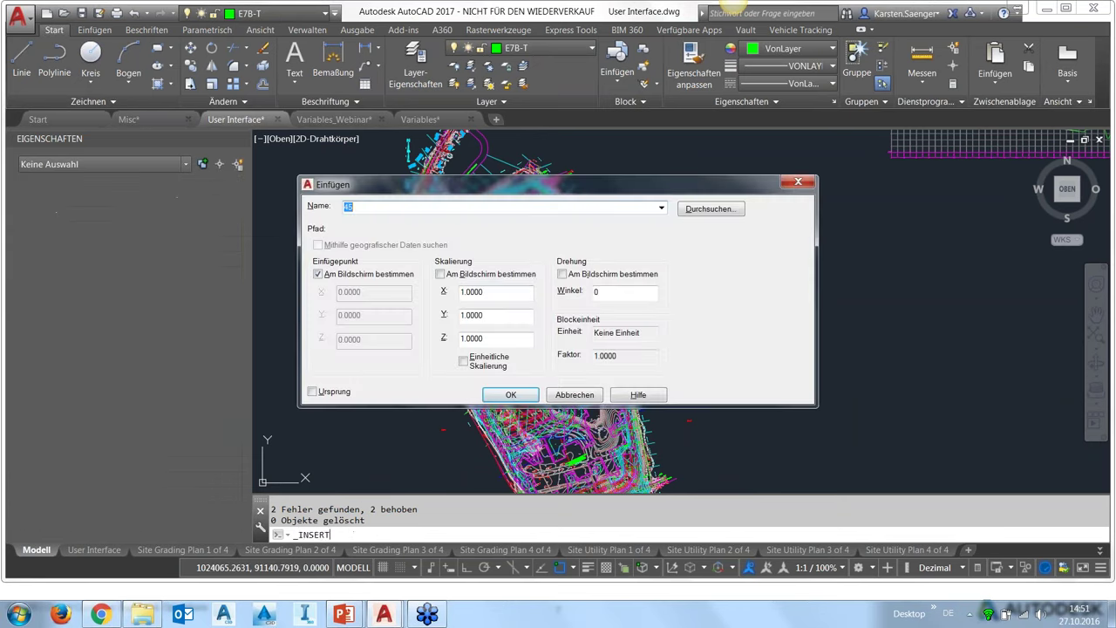
click(701, 215)
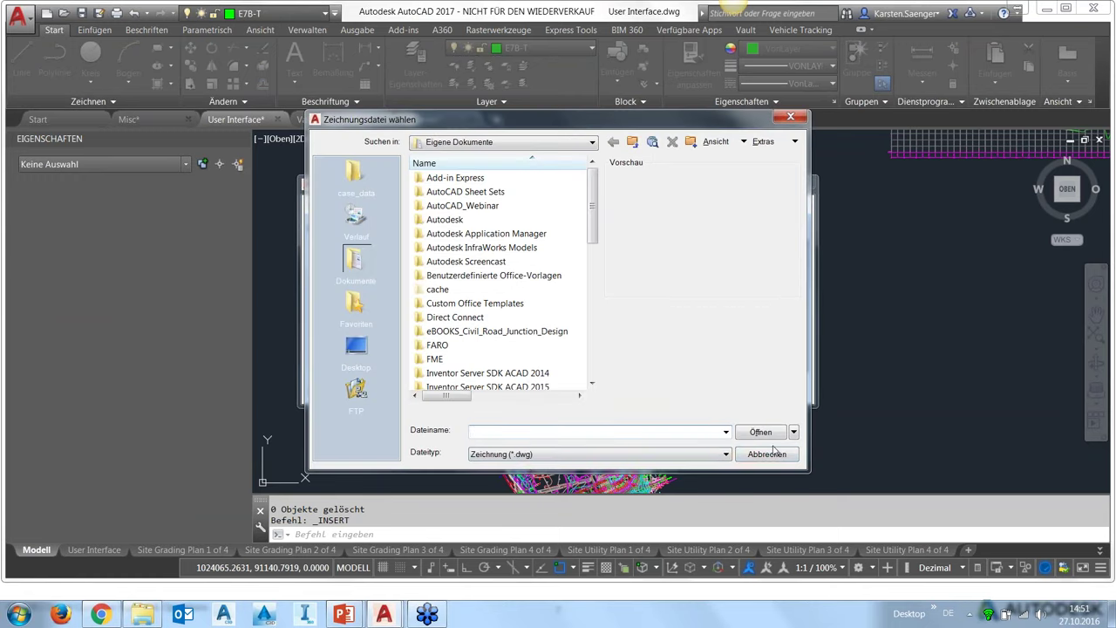
click(750, 457)
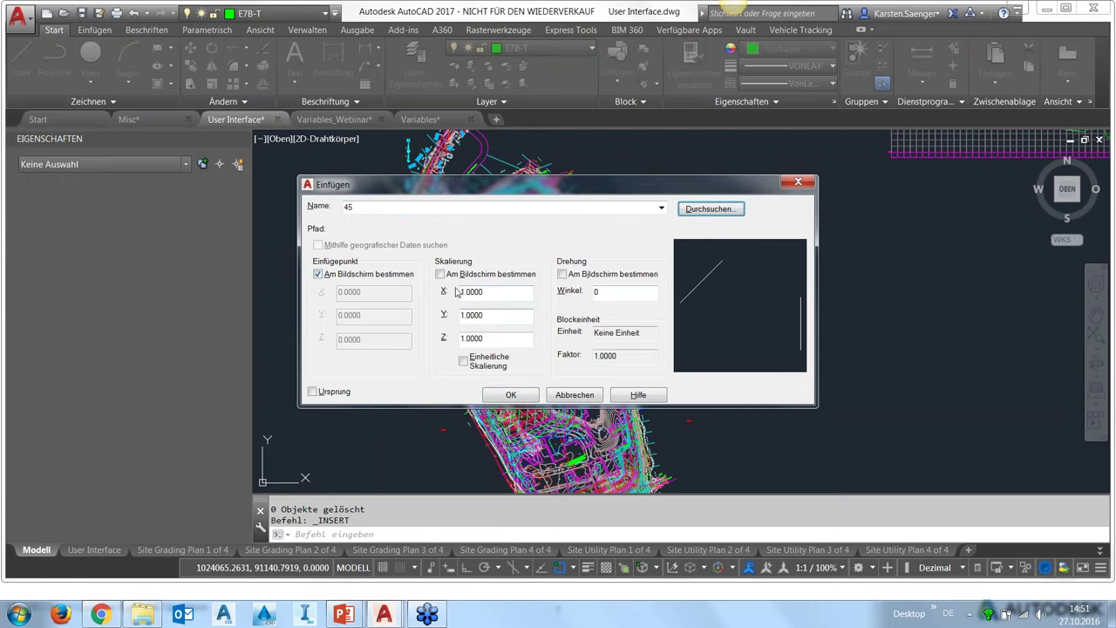
click(318, 274)
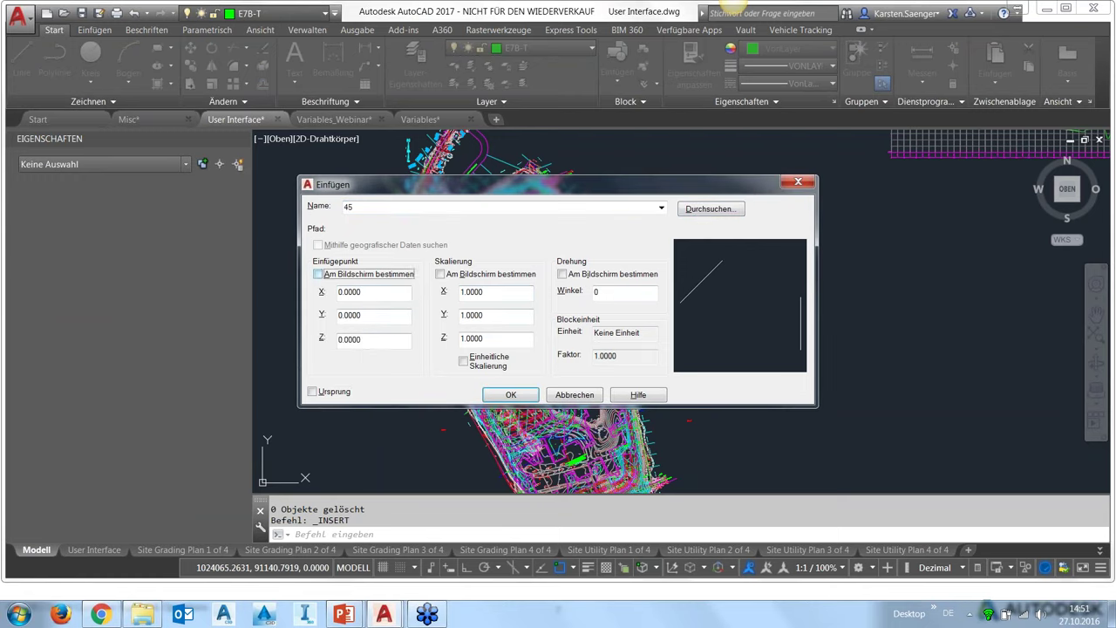
click(312, 393)
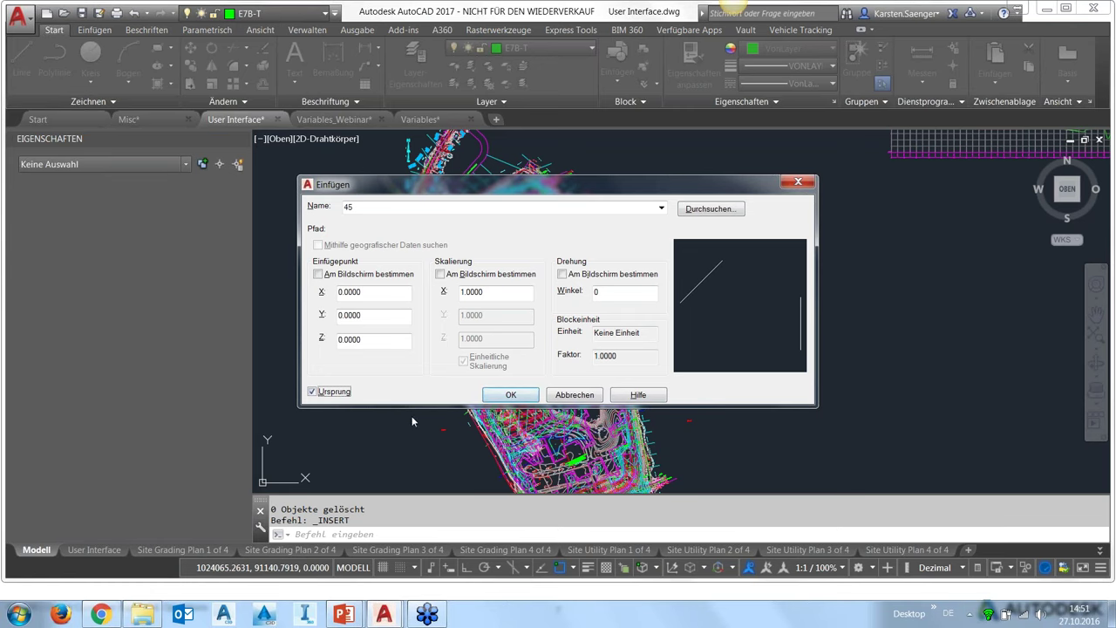
click(586, 397)
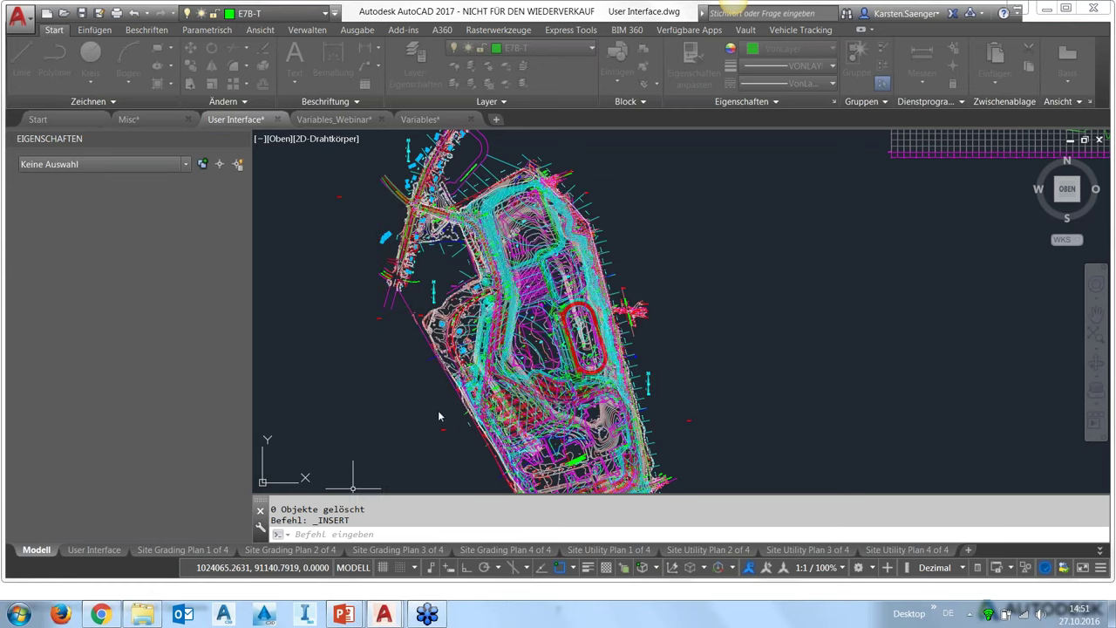
scroll(429, 416, down, 2)
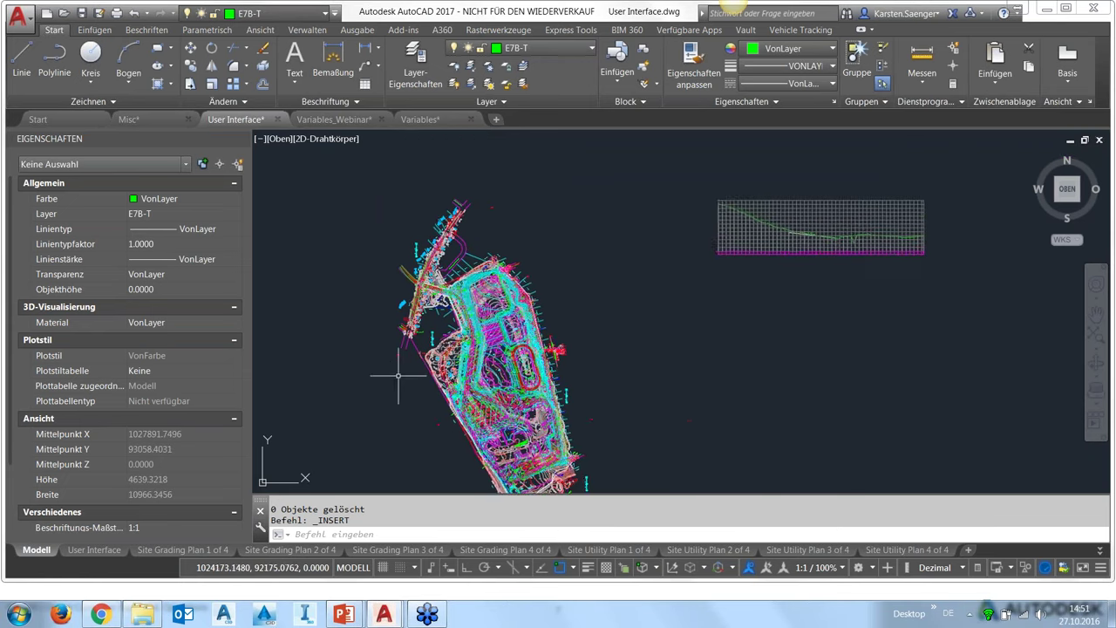
- Pan the site plan and run WHERST to open the Datei wählen chooser on the Drawings folder
middle_drag(384, 368, 458, 316)
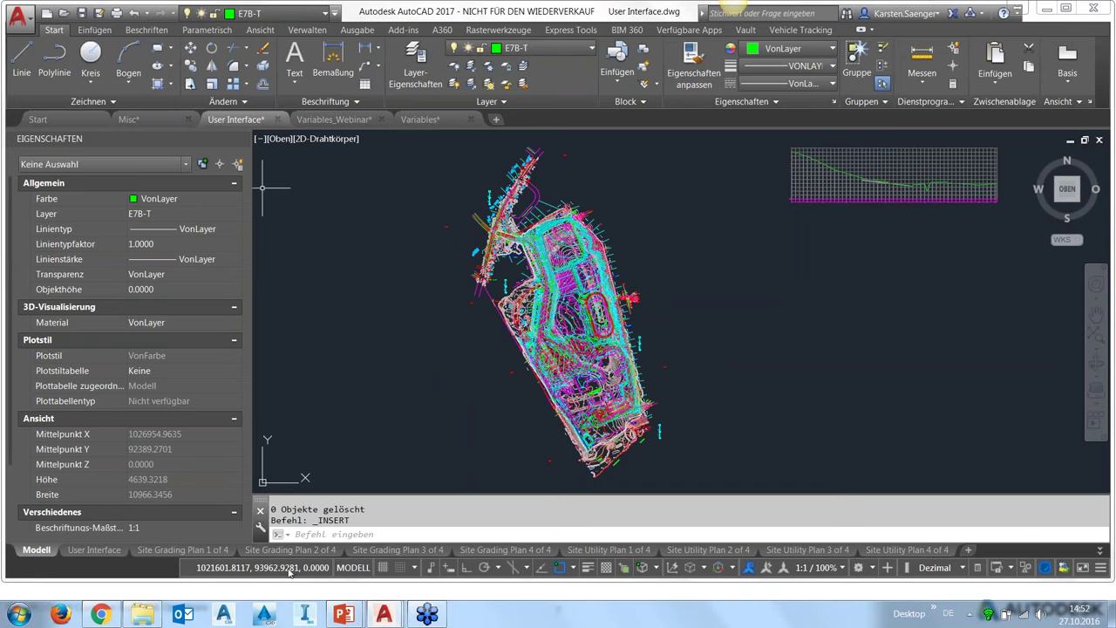
click(304, 534)
key(Return)
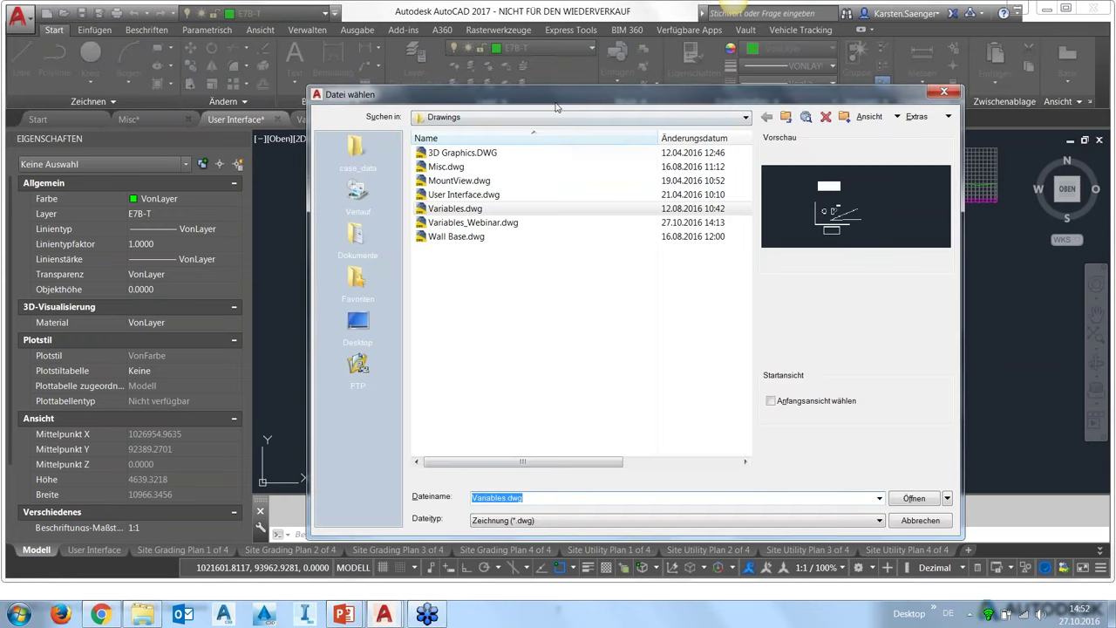
- Move the Datei wählen dialog aside and cancel it without recovering any drawing
drag(556, 100, 502, 88)
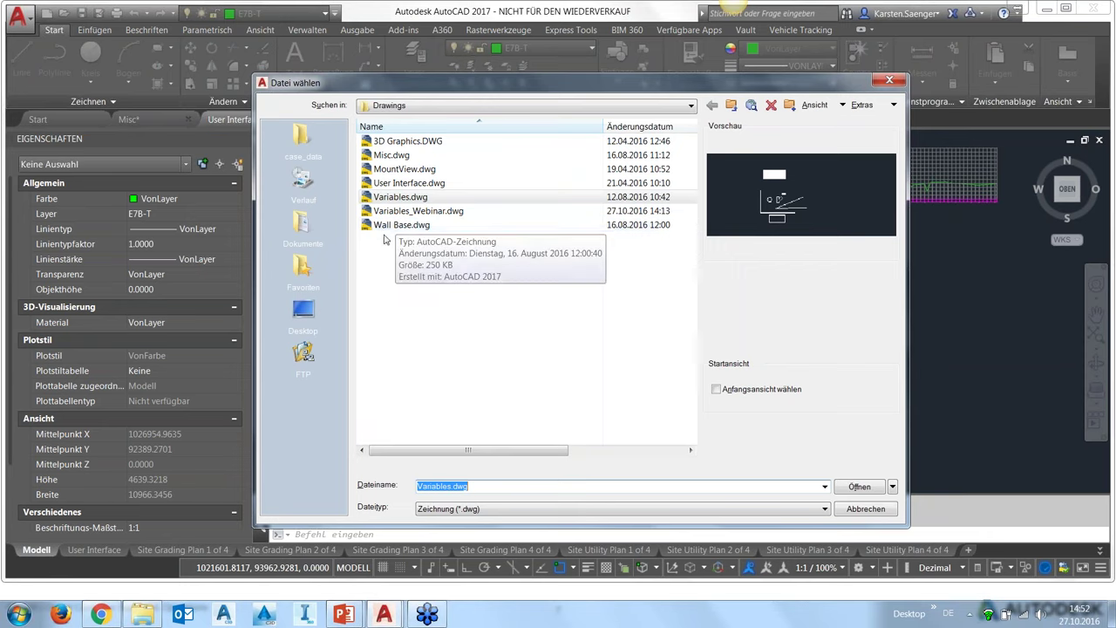
click(867, 509)
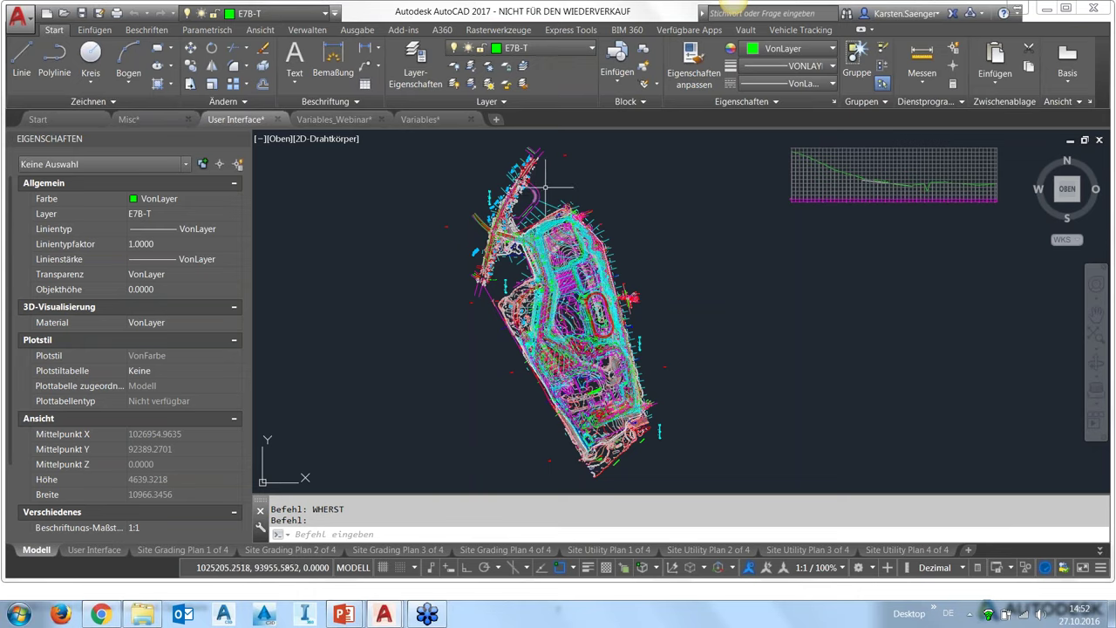
- Thaw all 271 layers, including BUILDING, in the LA layer manager, then close it
drag(541, 190, 543, 187)
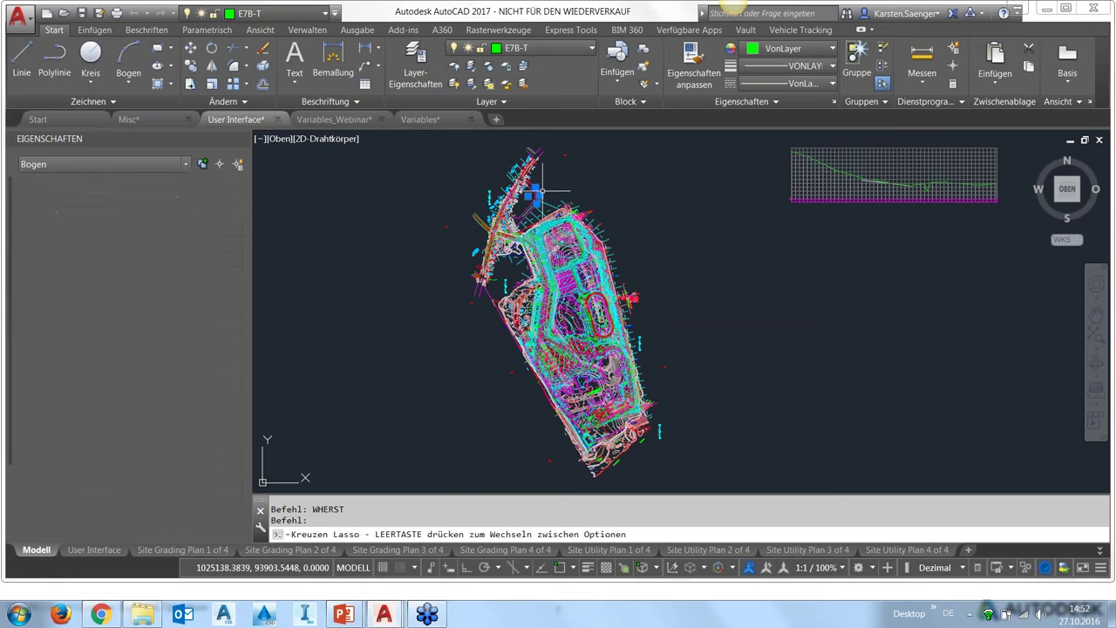
scroll(662, 244, down, 2)
key(Escape)
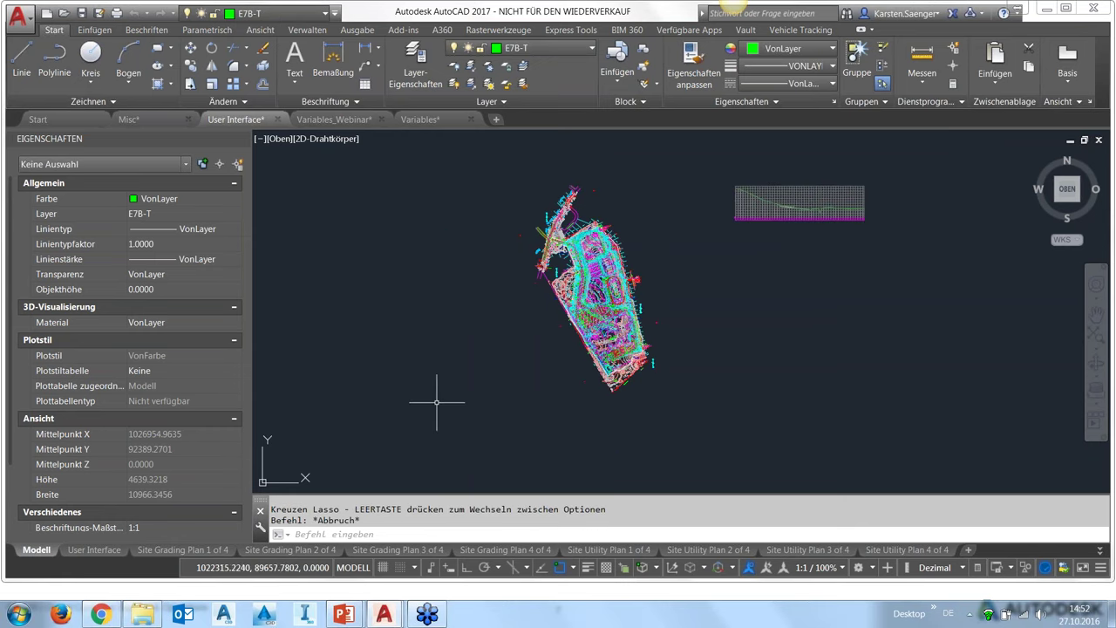
text(la)
key(Return)
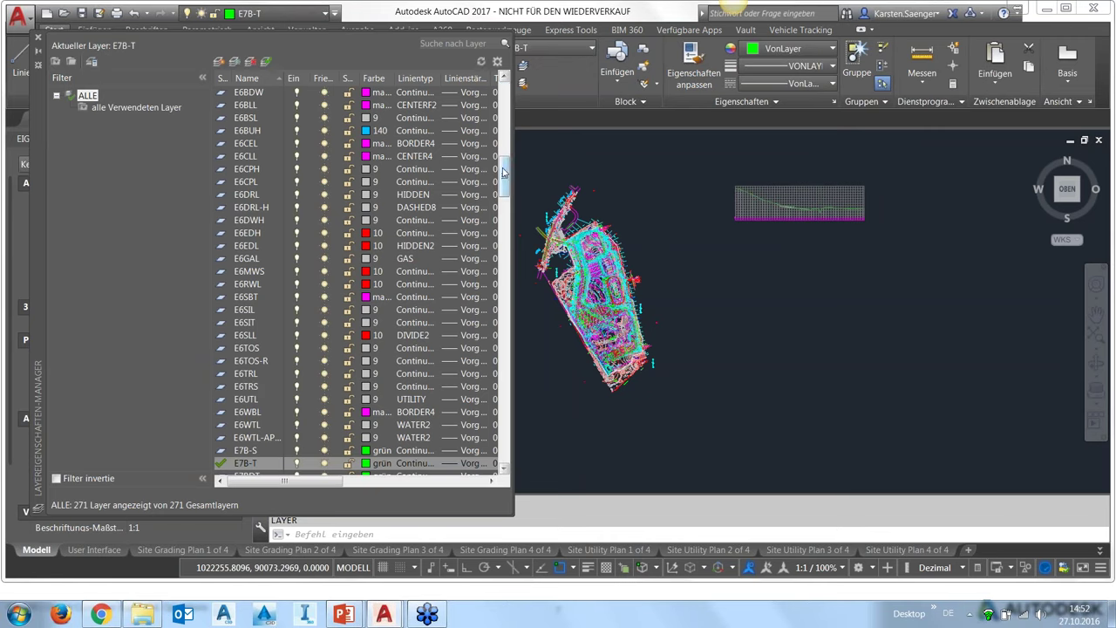
drag(504, 174, 514, 87)
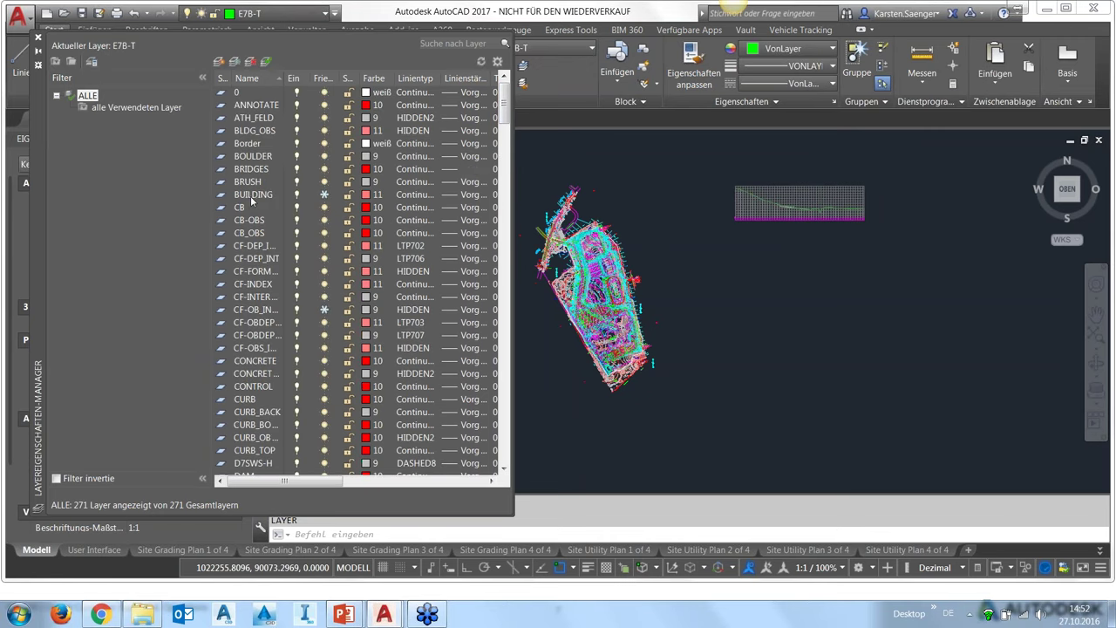
click(248, 197)
key(ctrl+a)
click(325, 195)
click(38, 38)
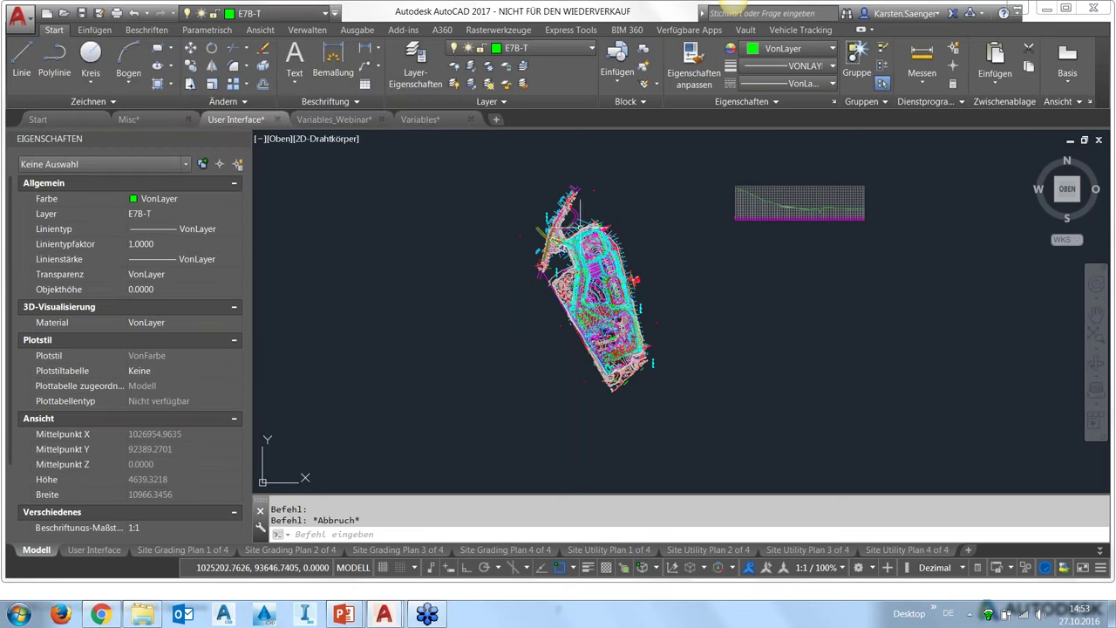
- Select the PB-EX61 building block along the road and all similar objects
scroll(593, 185, up, 2)
scroll(612, 233, up, 3)
scroll(613, 232, up, 3)
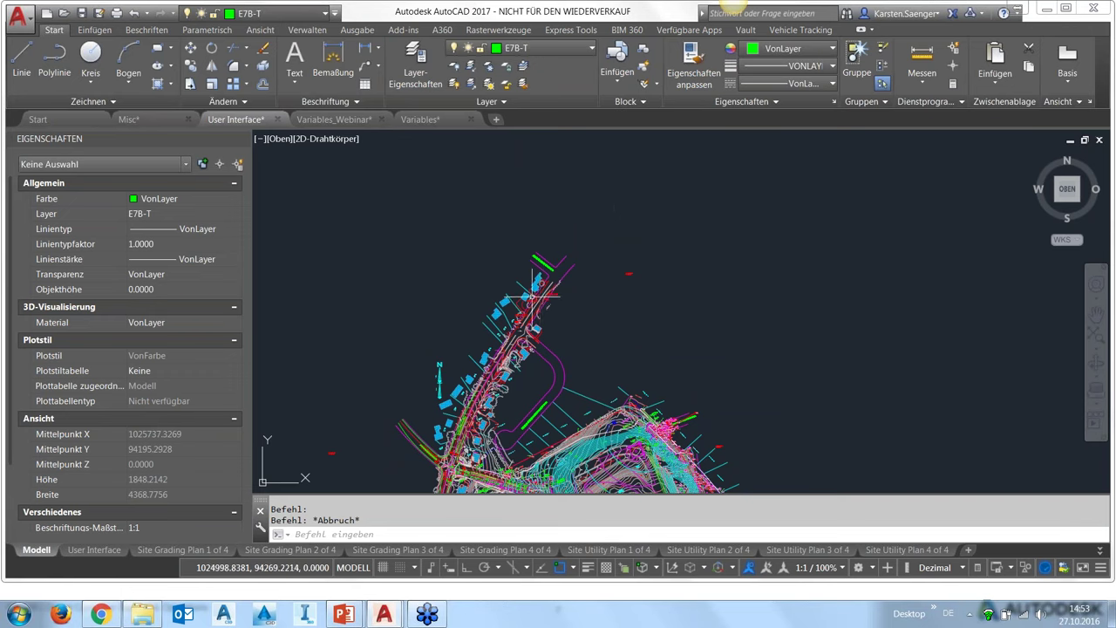
scroll(497, 313, up, 1)
scroll(497, 314, up, 3)
scroll(498, 305, up, 3)
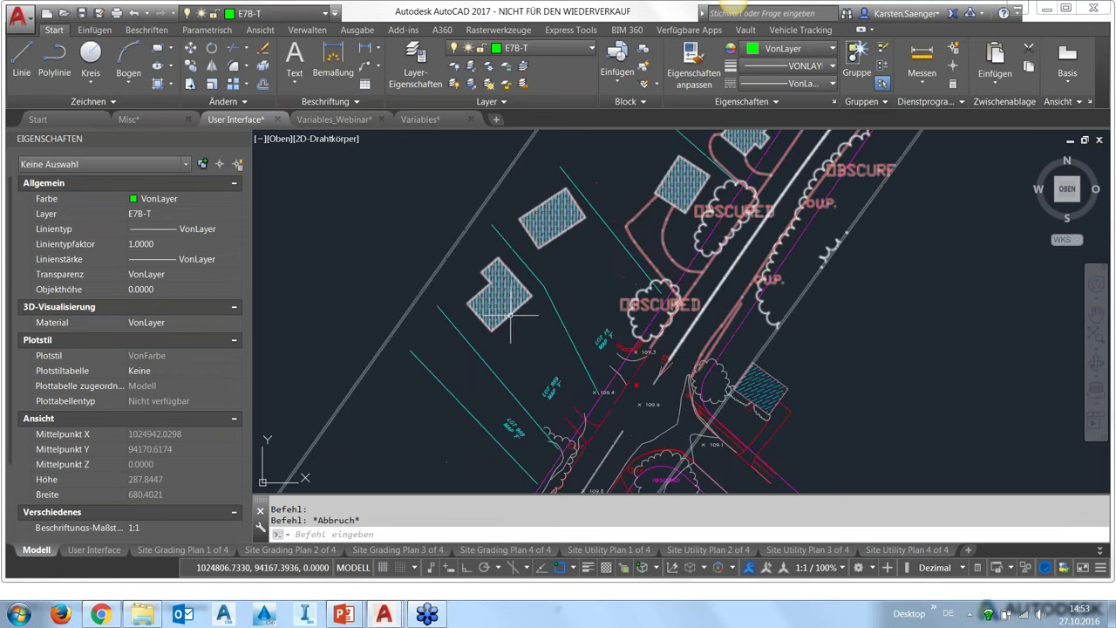
click(516, 339)
right_click(516, 338)
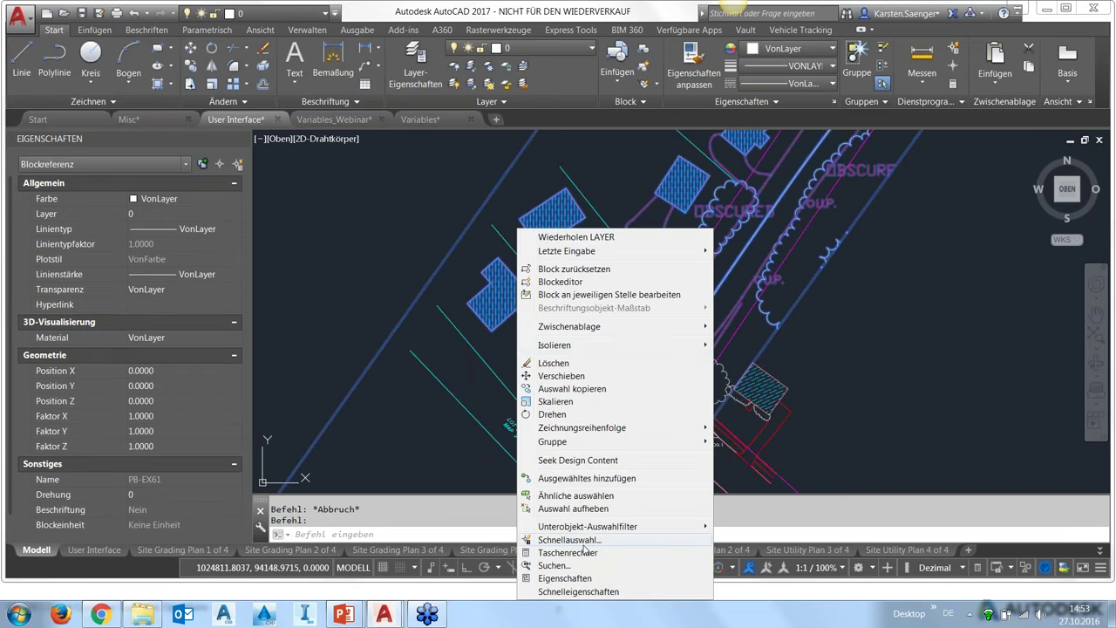
click(580, 495)
- Copy the selection to the clipboard with base point 0,0
scroll(704, 364, down, 3)
scroll(705, 364, down, 2)
scroll(705, 363, down, 2)
scroll(704, 363, up, 2)
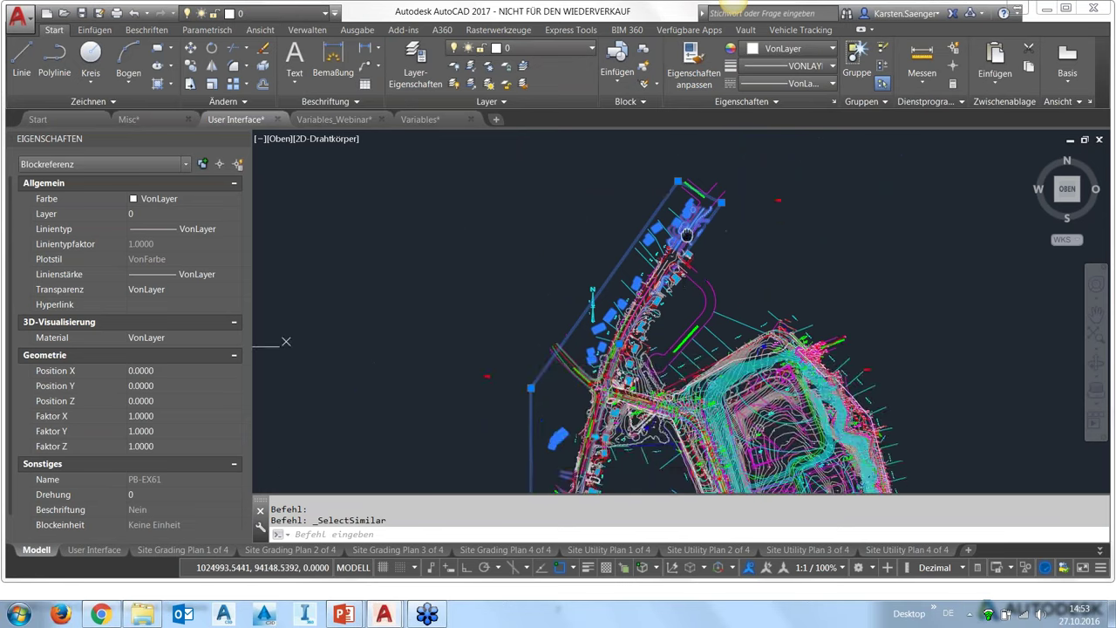
middle_drag(705, 364, 558, 261)
right_click(519, 229)
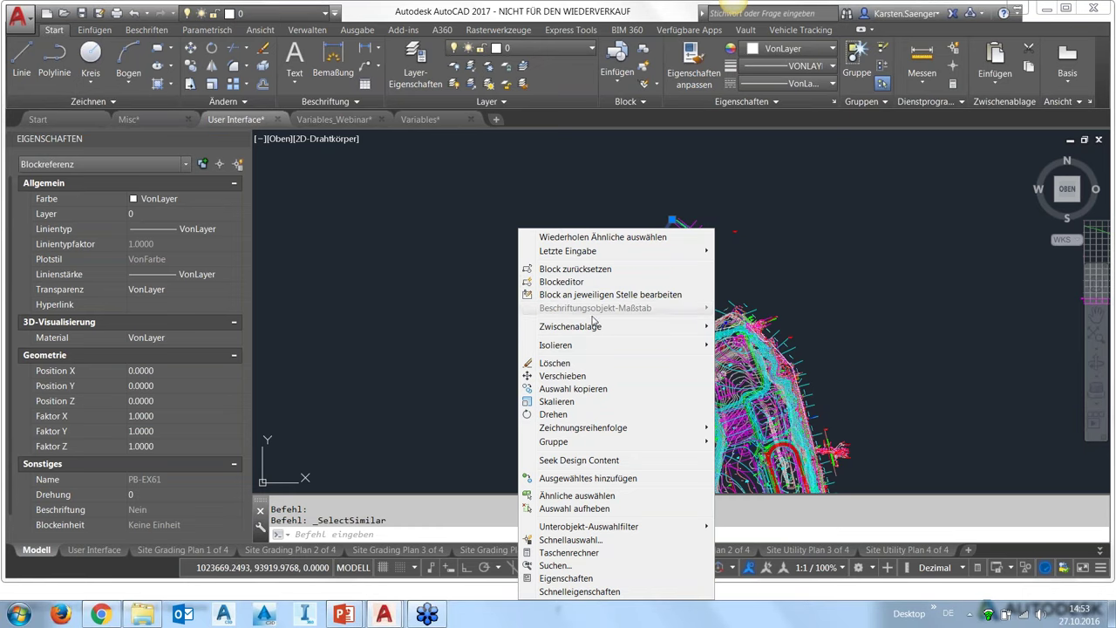
mouse_move(570, 326)
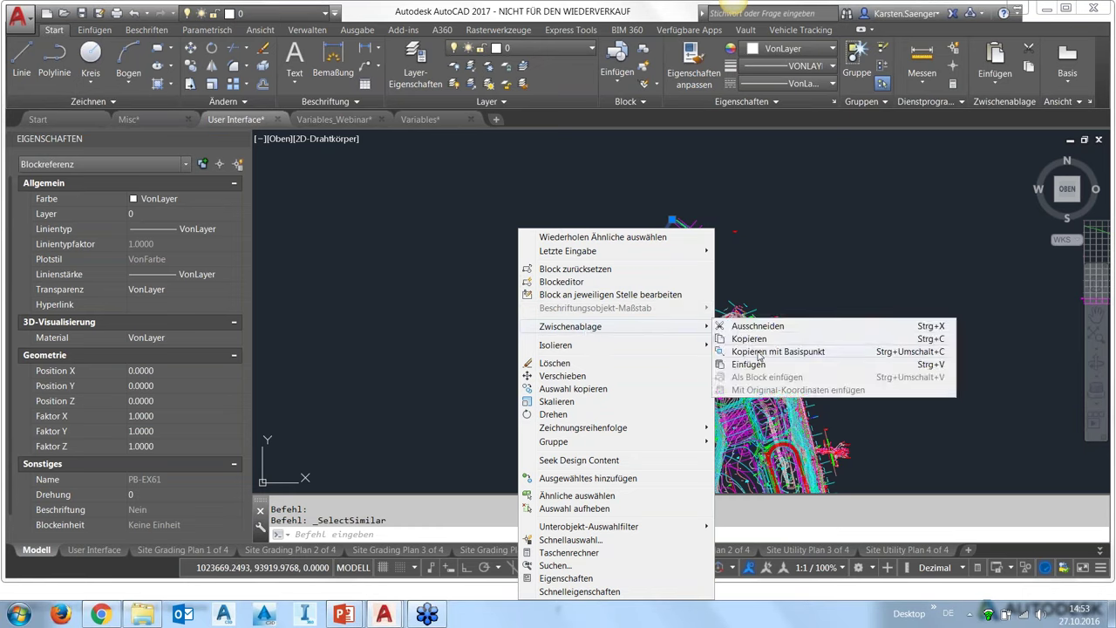
click(759, 353)
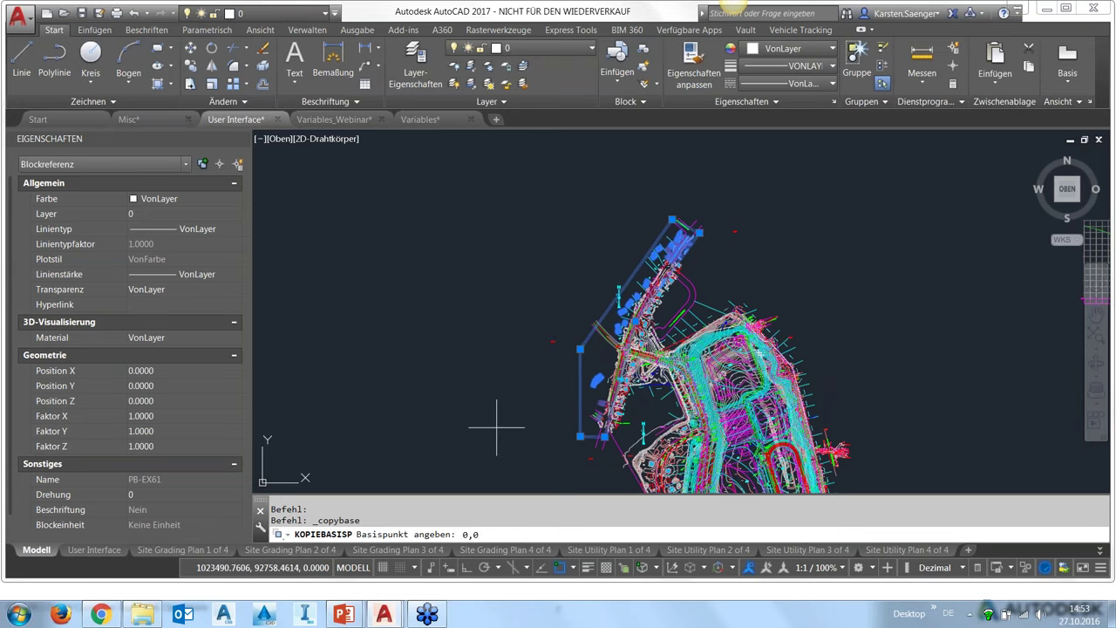
key(Return)
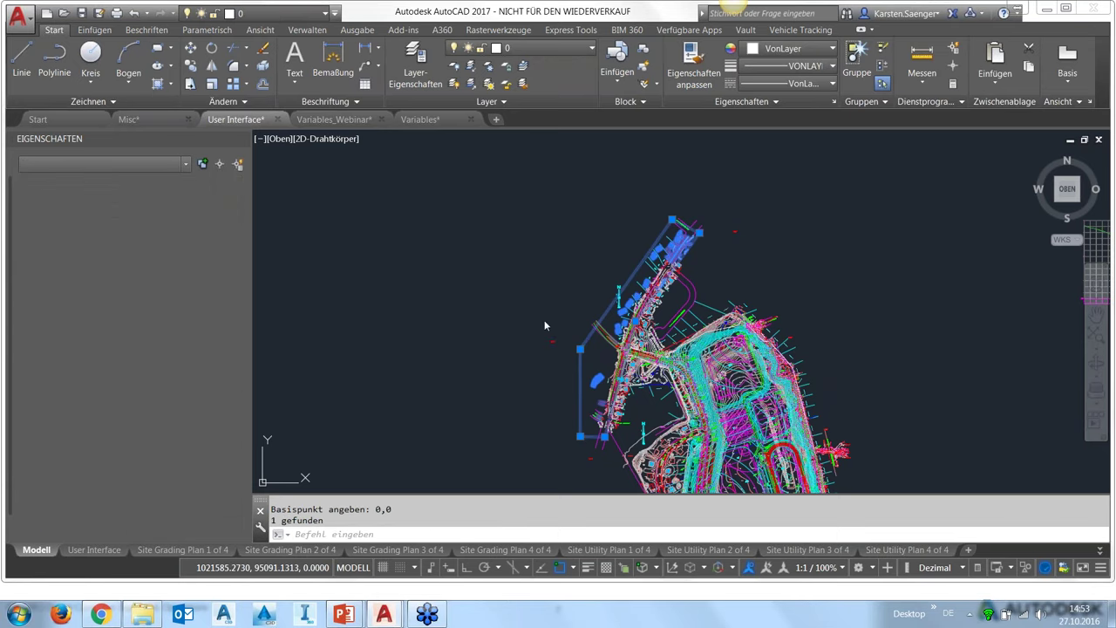
- Create a new acadiso.dwt drawing, paste the block at original coordinates, and zoom to extents
key(ctrl+n)
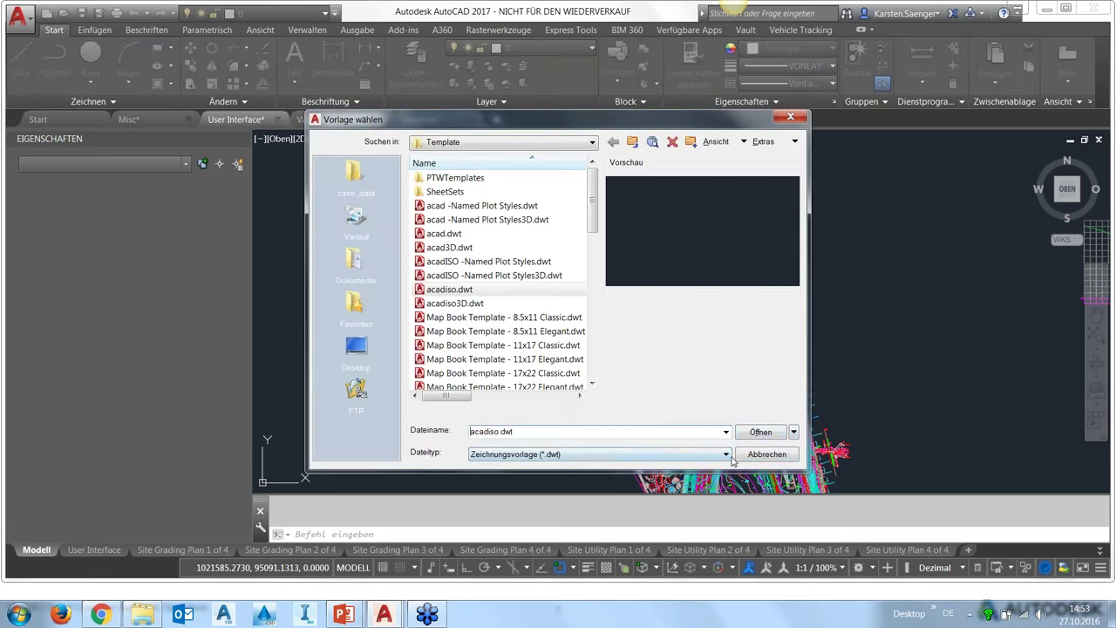
click(753, 438)
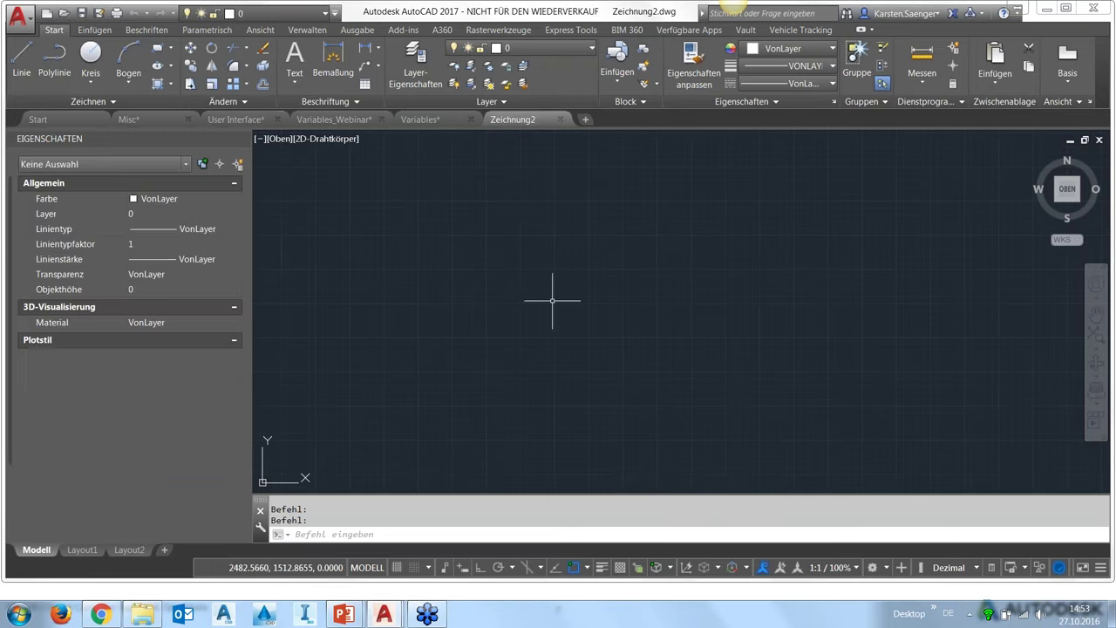
right_click(556, 306)
mouse_move(608, 333)
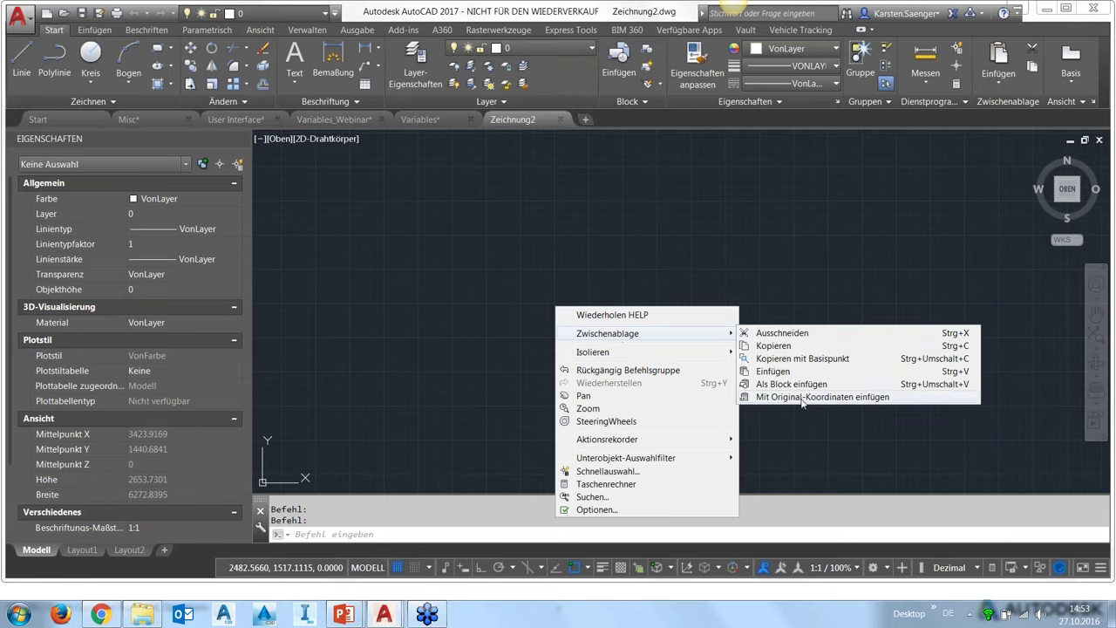
click(803, 399)
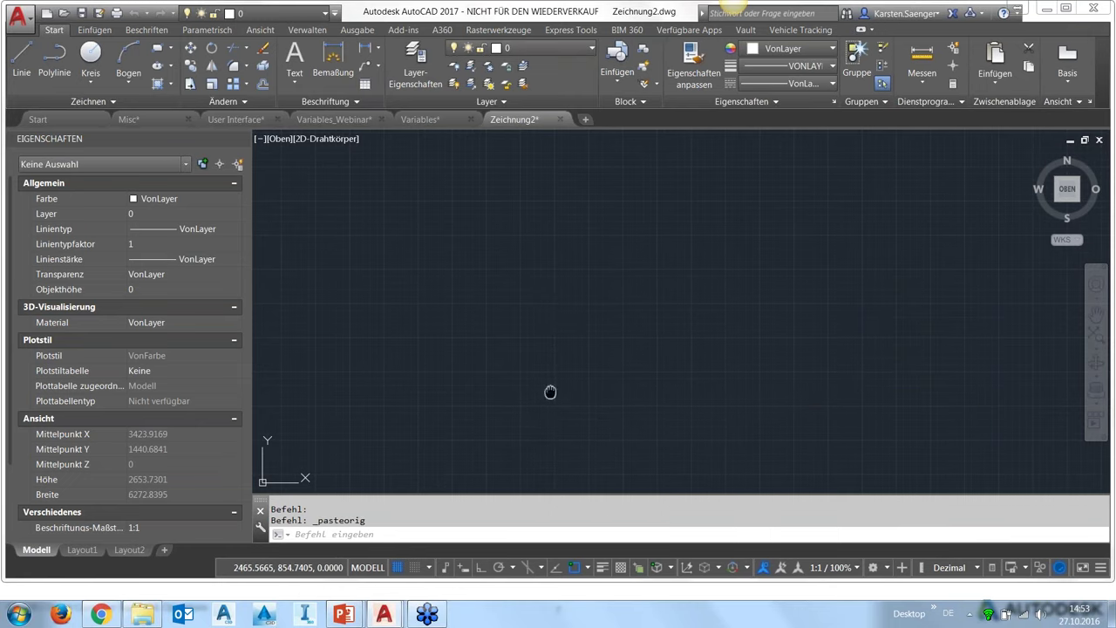
middle_drag(550, 392, 551, 391)
middle_click(700, 237)
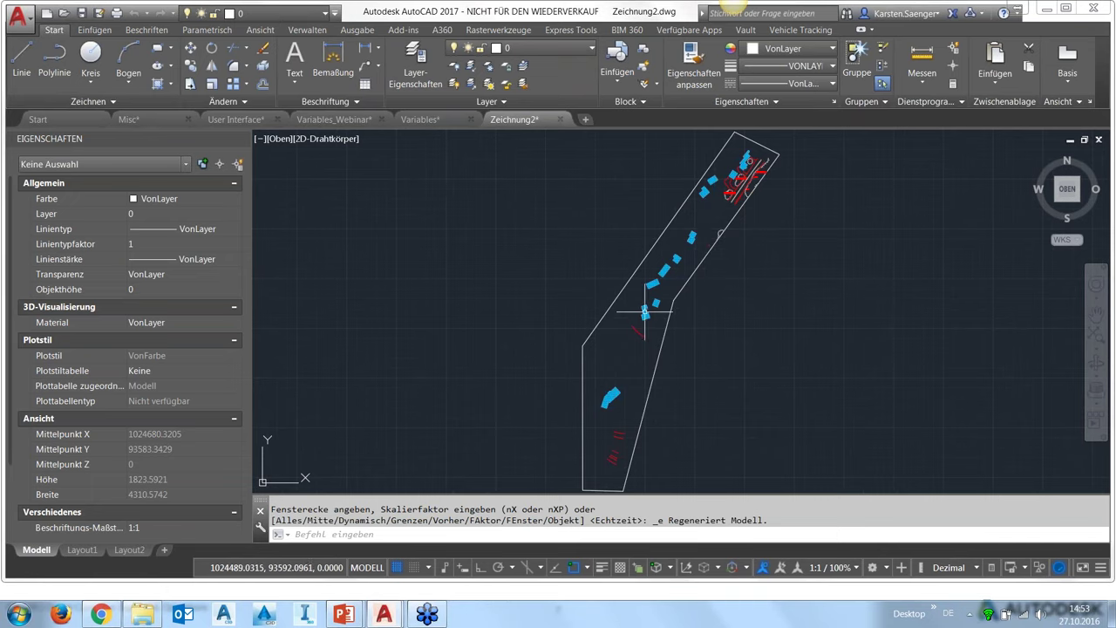
scroll(645, 317, up, 8)
scroll(645, 311, down, 4)
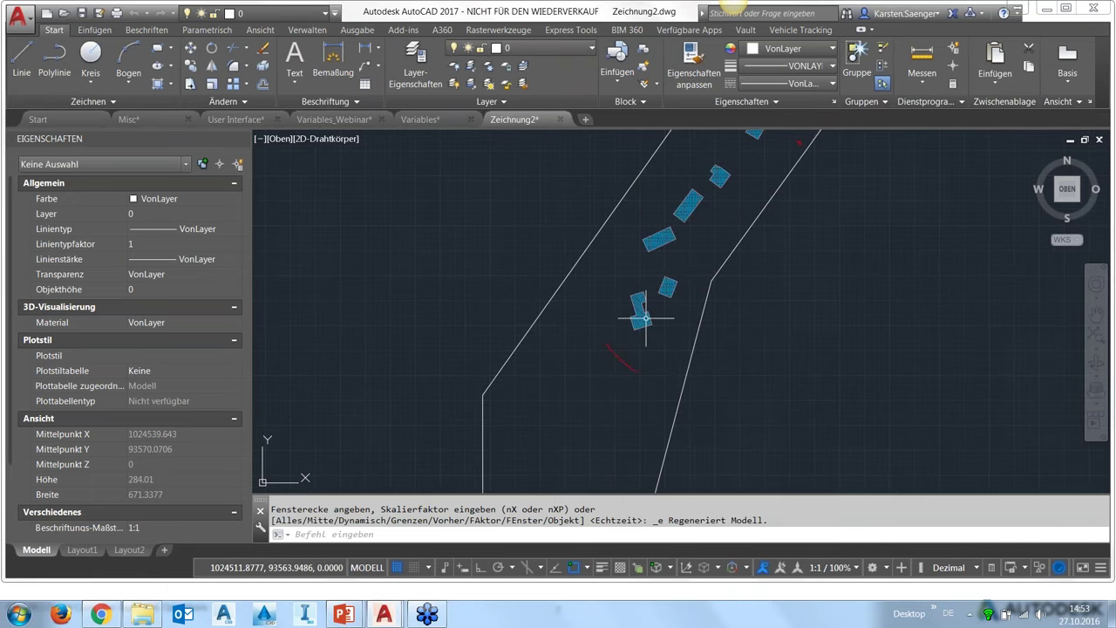
scroll(646, 311, down, 4)
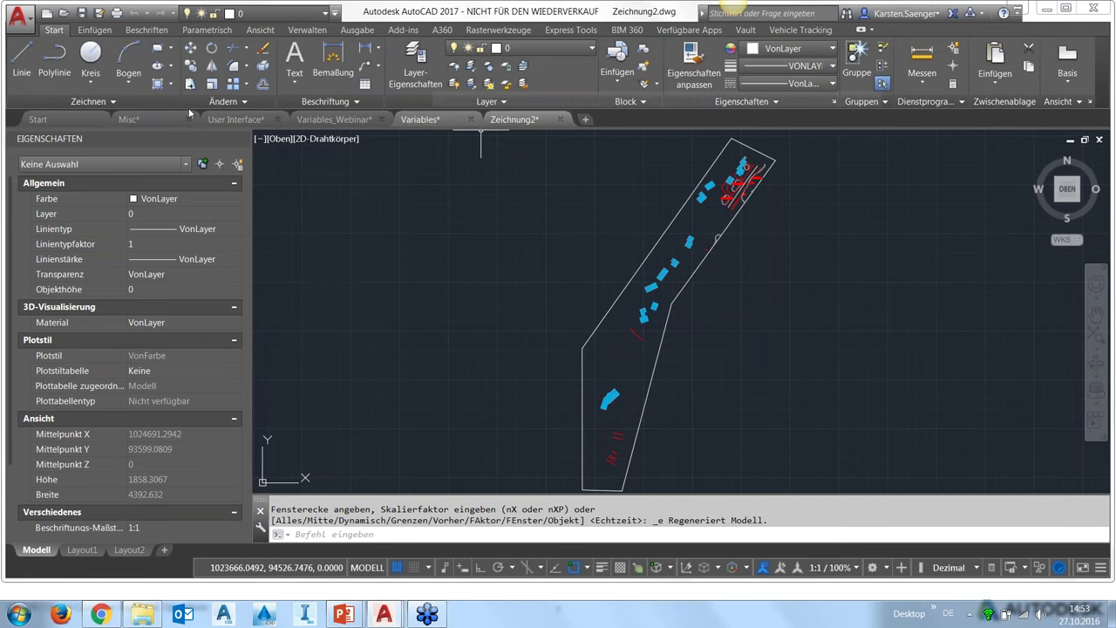
- Switch to the User Interface.dwg tab and pan to show the site plan and profile grid
click(237, 119)
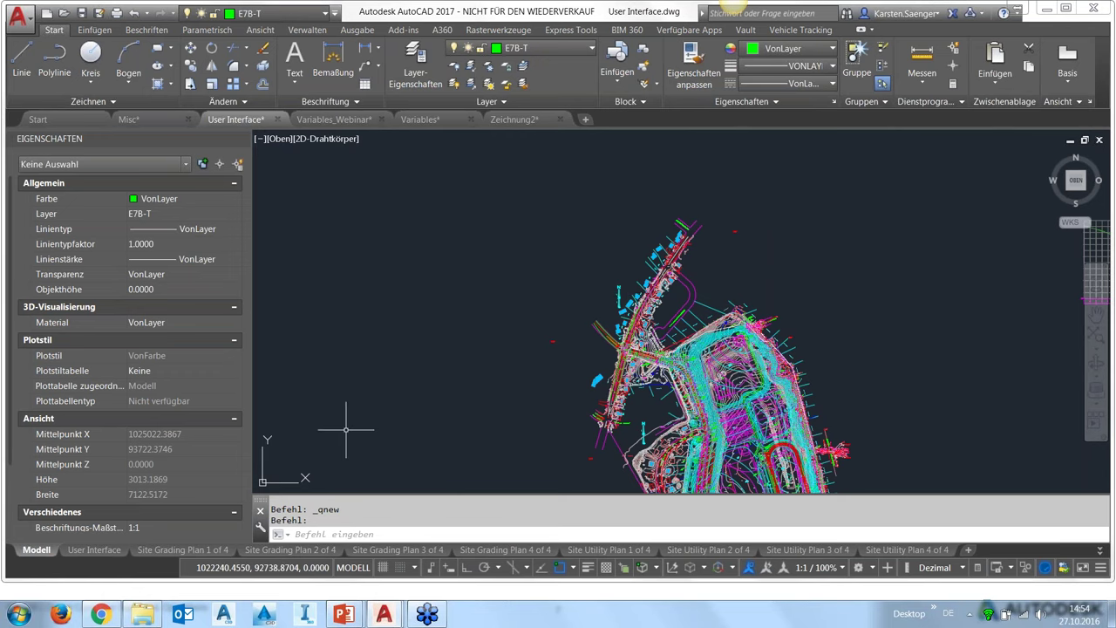
scroll(495, 367, down, 2)
middle_drag(493, 362, 577, 229)
middle_drag(523, 304, 508, 293)
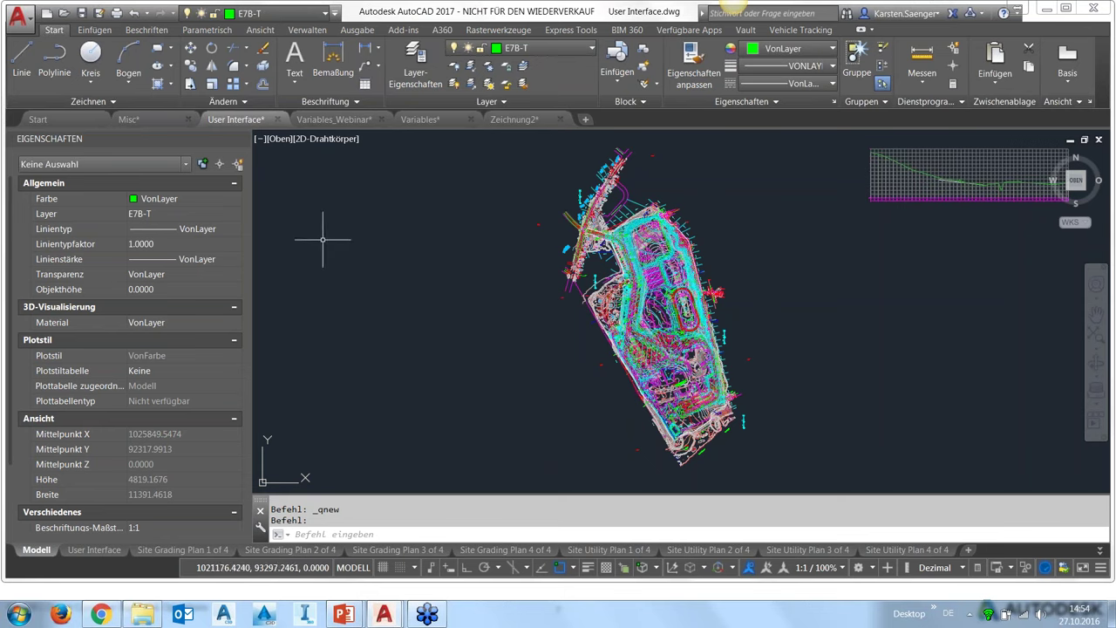
click(26, 618)
click(48, 552)
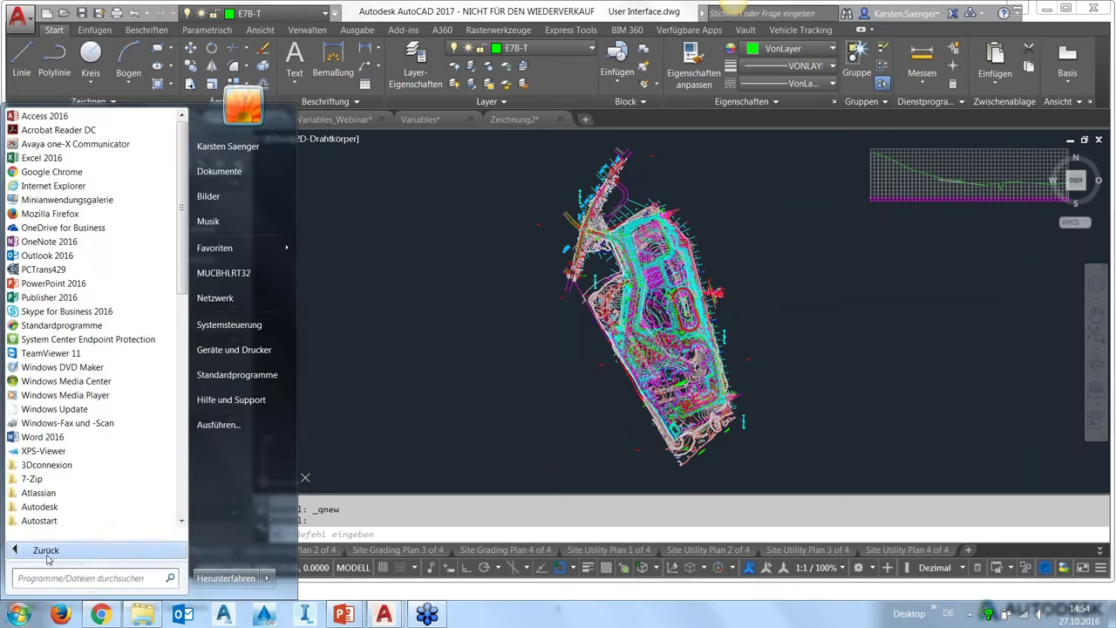
click(39, 507)
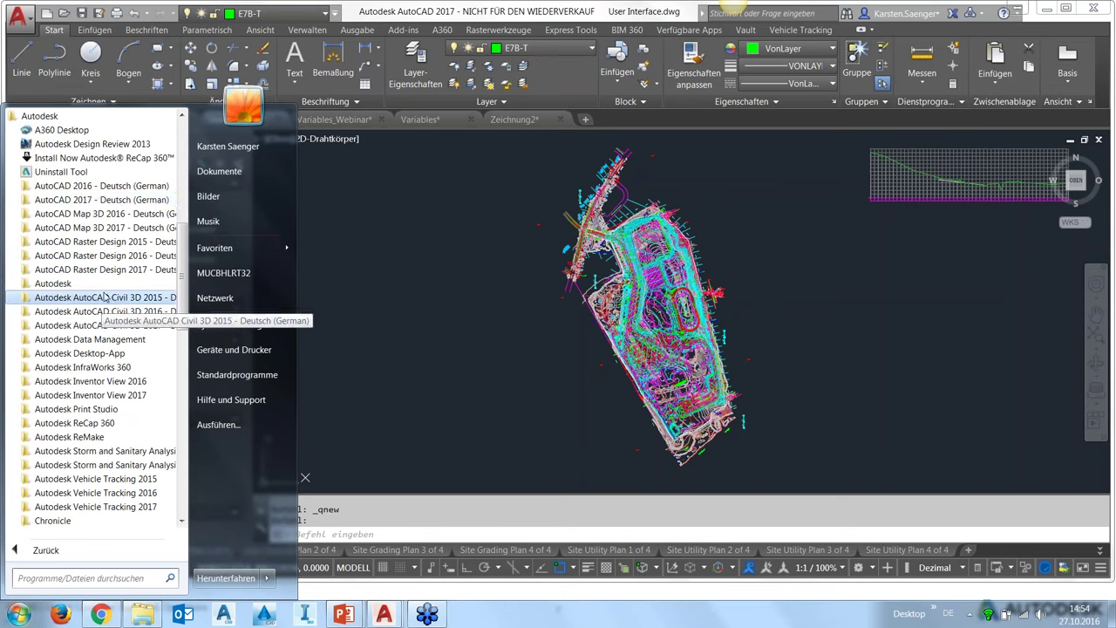
click(82, 202)
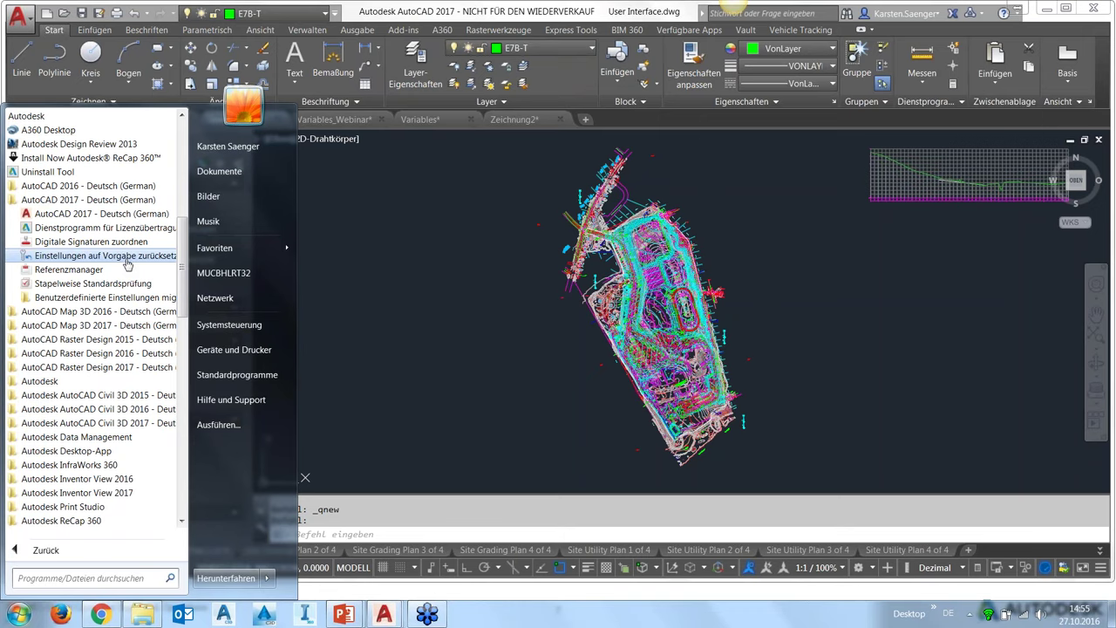
click(444, 359)
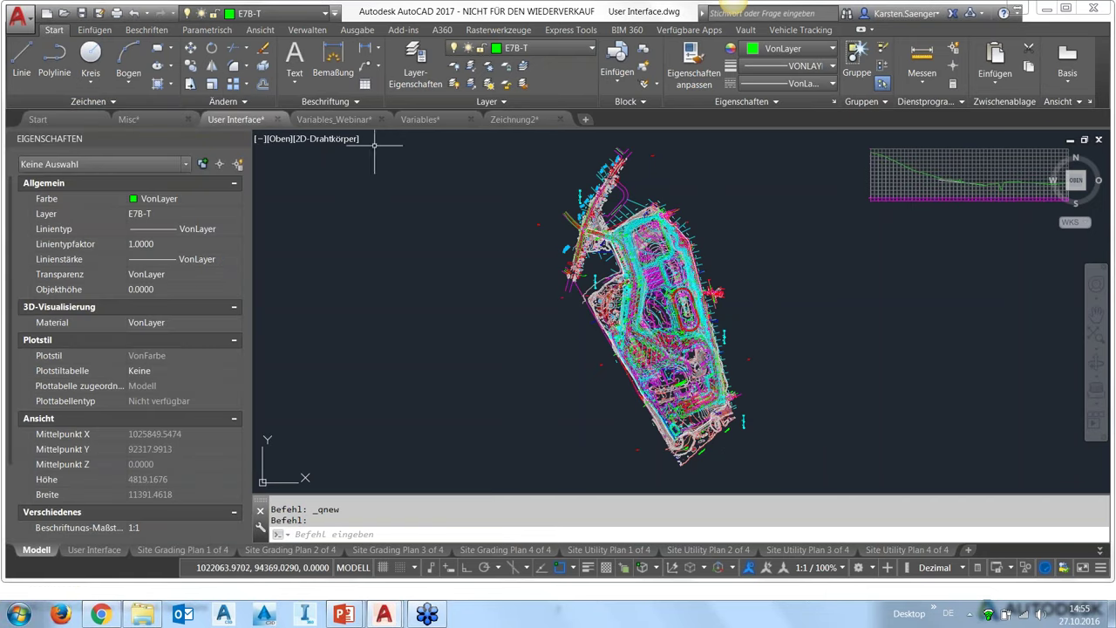
- In the Grafikleistung settings, toggle Hardwarebeschleunigung off and back on
click(325, 142)
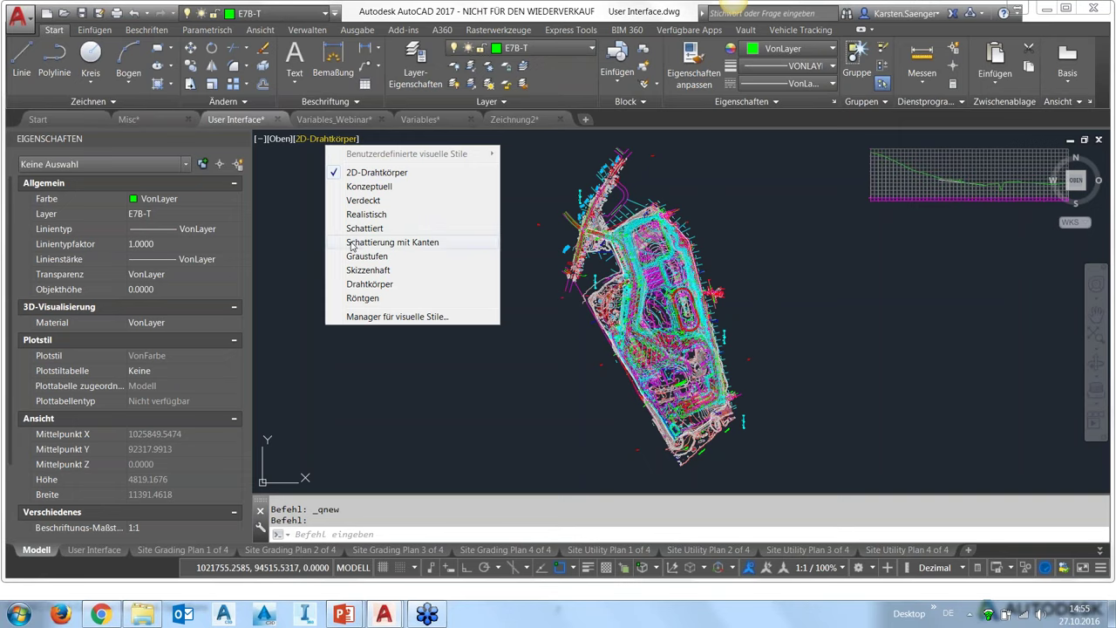
click(294, 262)
key(Escape)
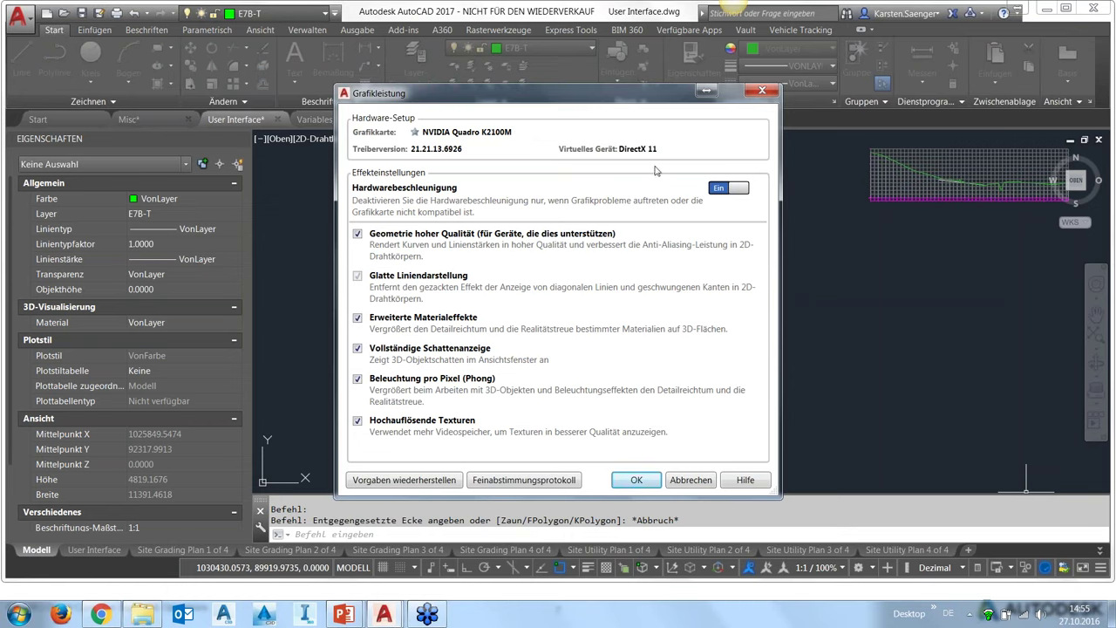
click(738, 188)
click(738, 187)
- Cancel the graphics performance dialog and minimize AutoCAD to reveal the presentation slide
drag(663, 100, 596, 63)
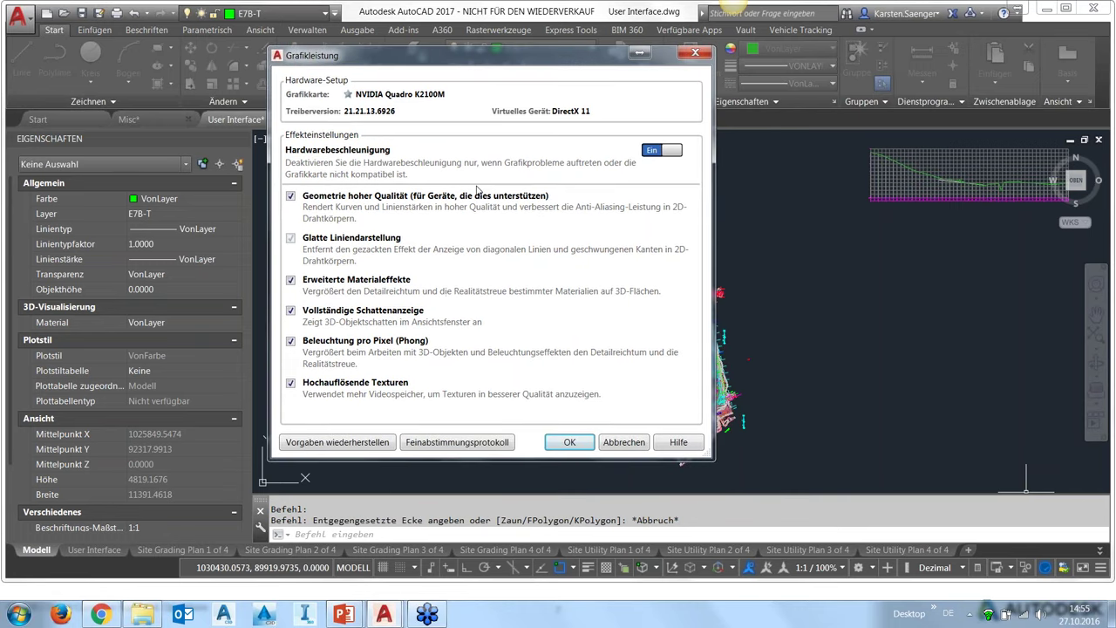
click(624, 442)
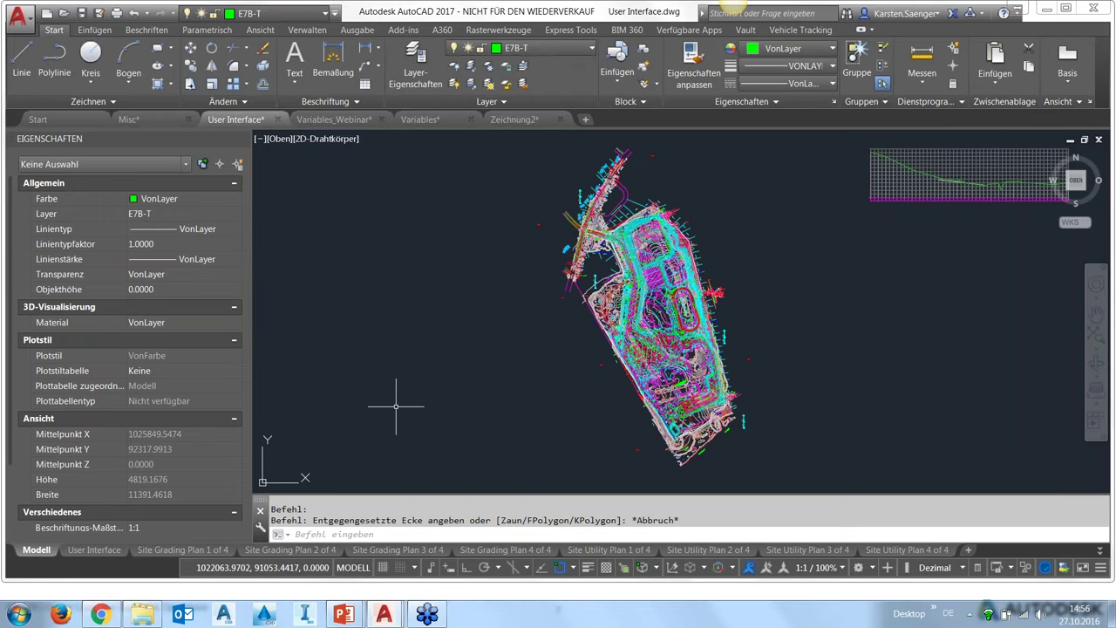
scroll(410, 390, down, 2)
middle_drag(410, 390, 490, 369)
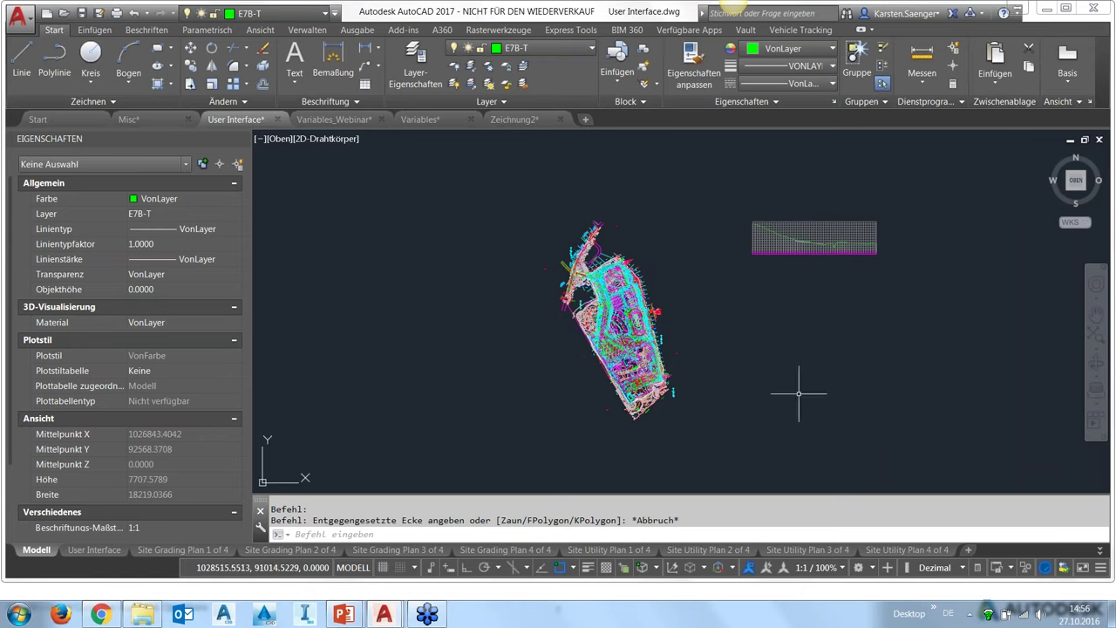
click(1047, 8)
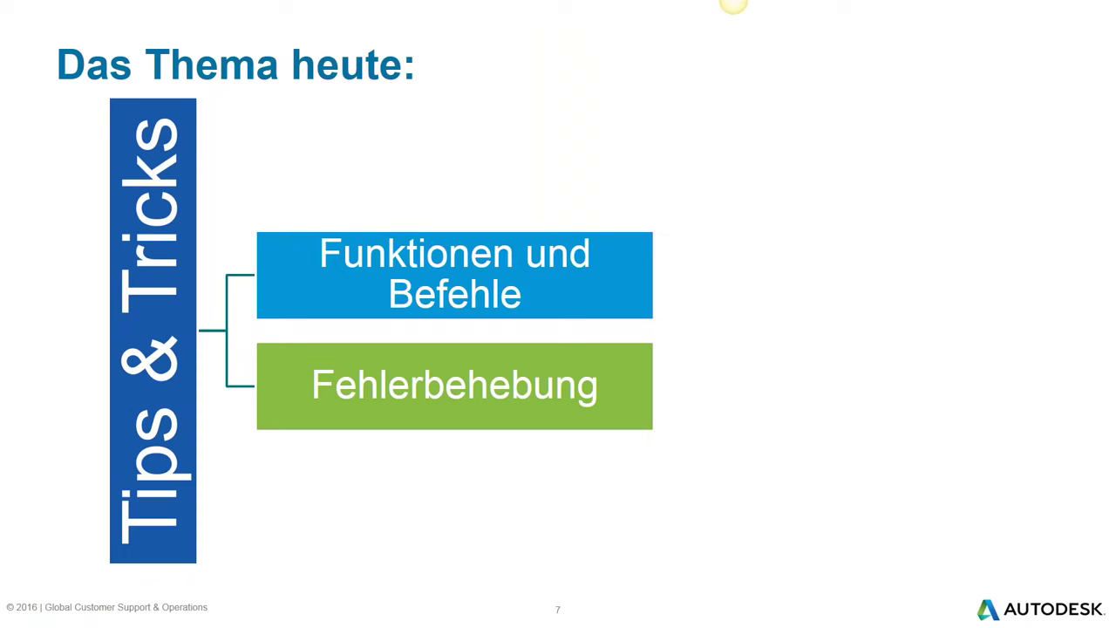
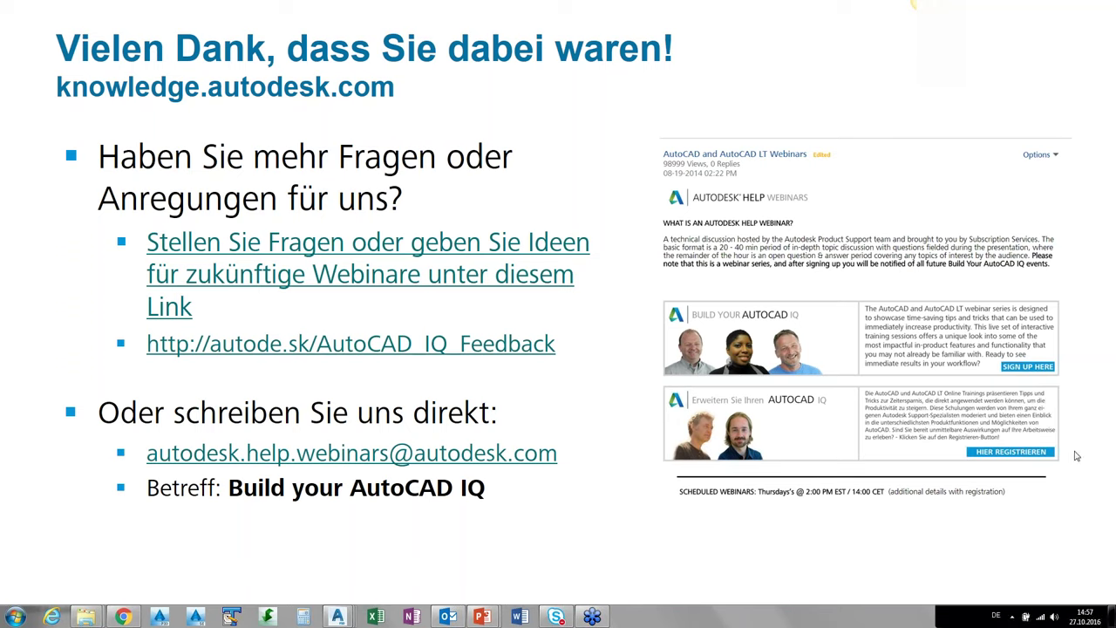
- Launch the Quickpoll 'Haben Sie bei dem heutigen Webinar etwas Neues gelernt?' with Ja/Nein options
click(950, 491)
click(950, 487)
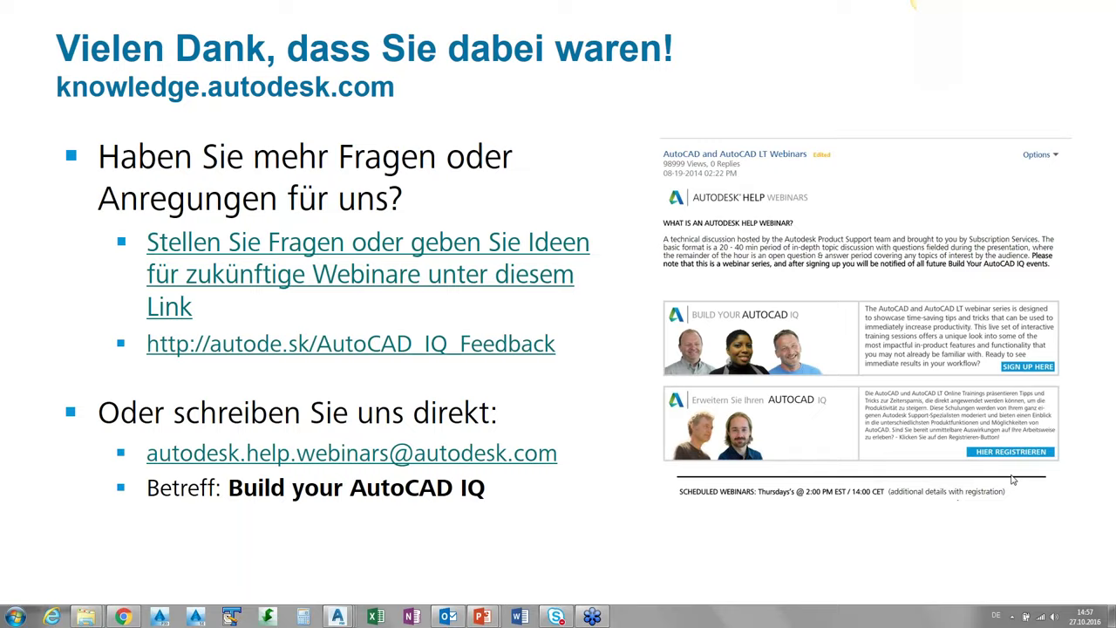